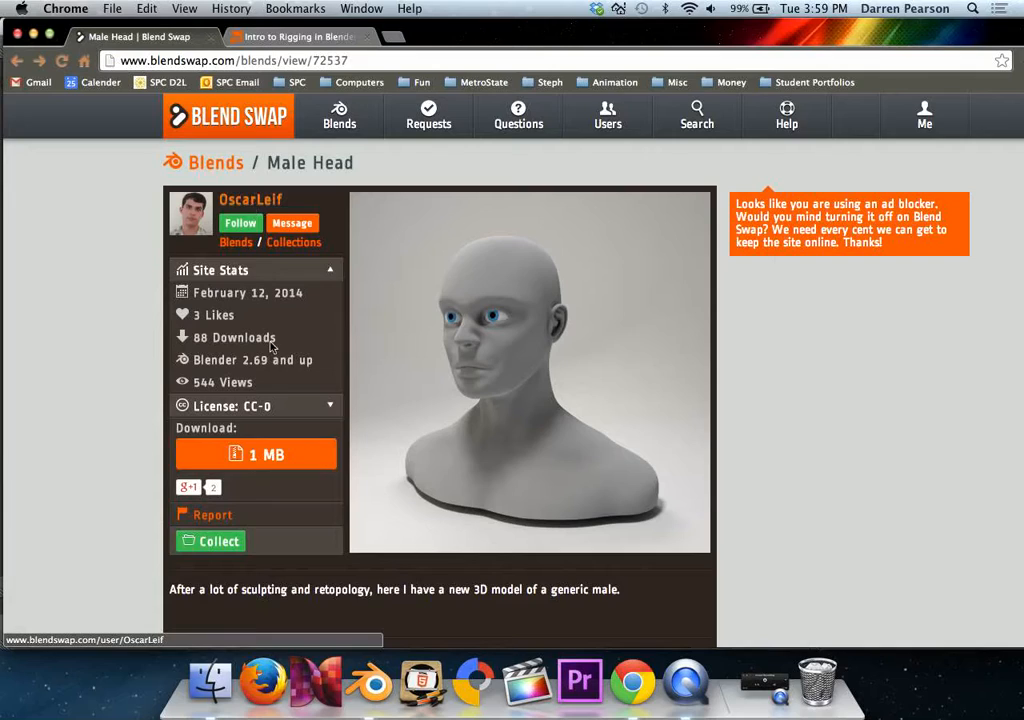
Review the Male Head model's license details, its author's profile and the author's Blender blog.
left_click(314, 406)
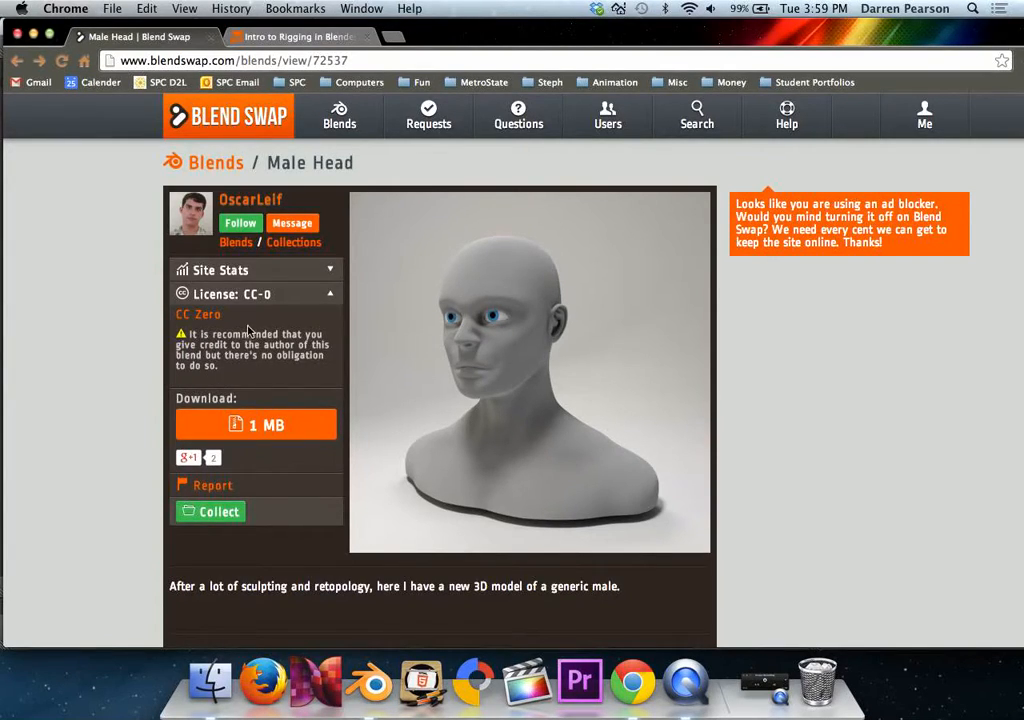
left_click(254, 202)
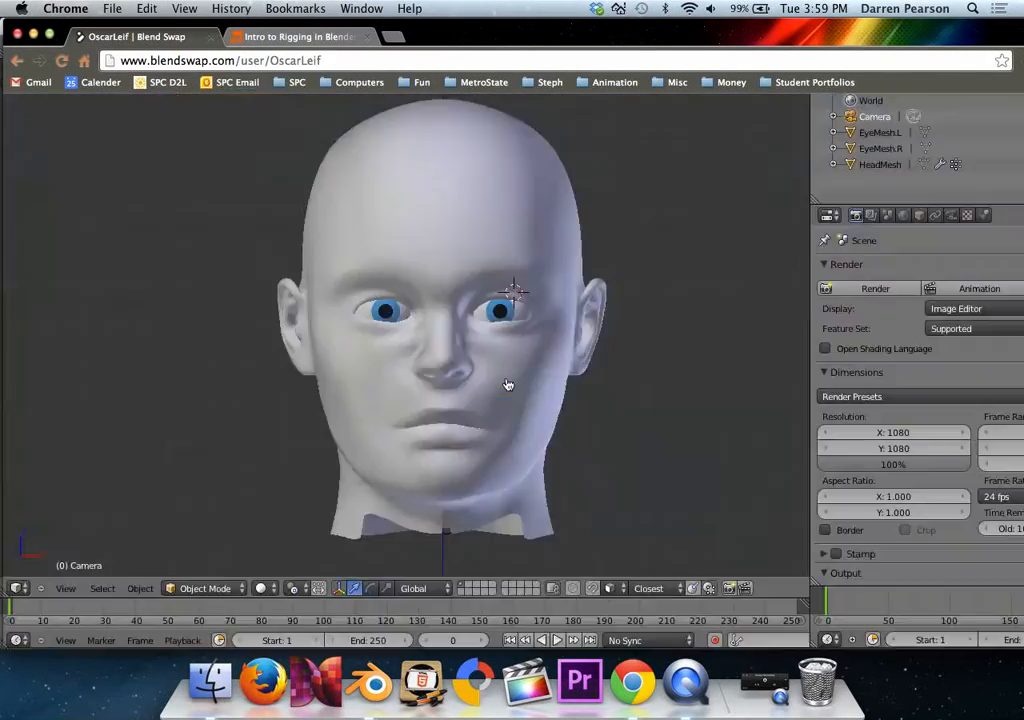
left_click(507, 378)
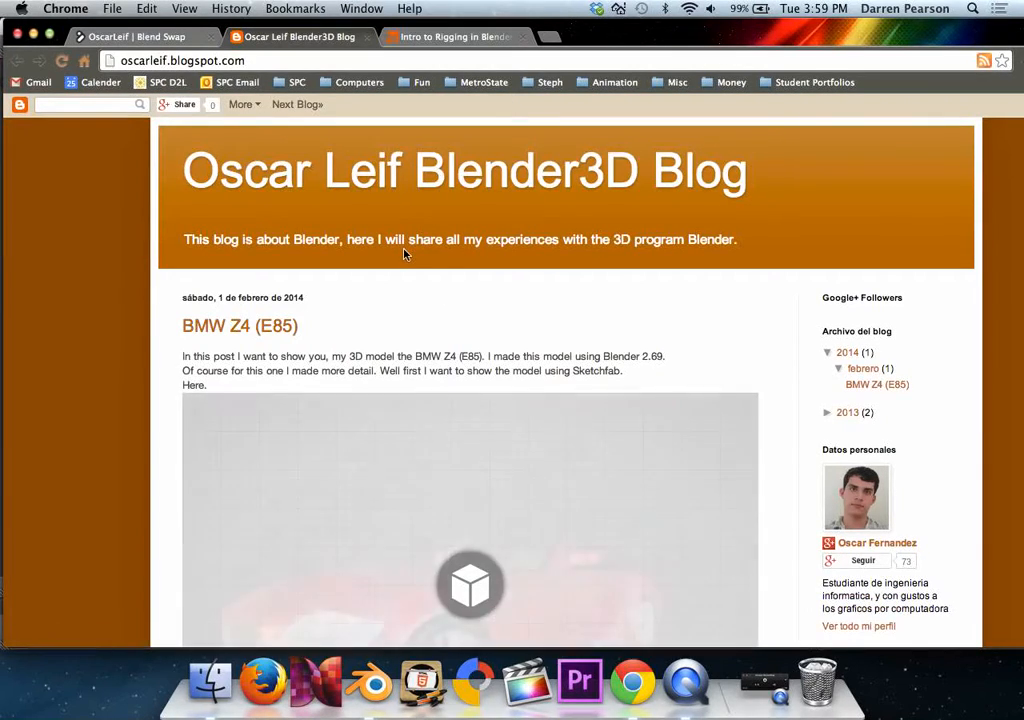
scroll(452, 251, "down", 5)
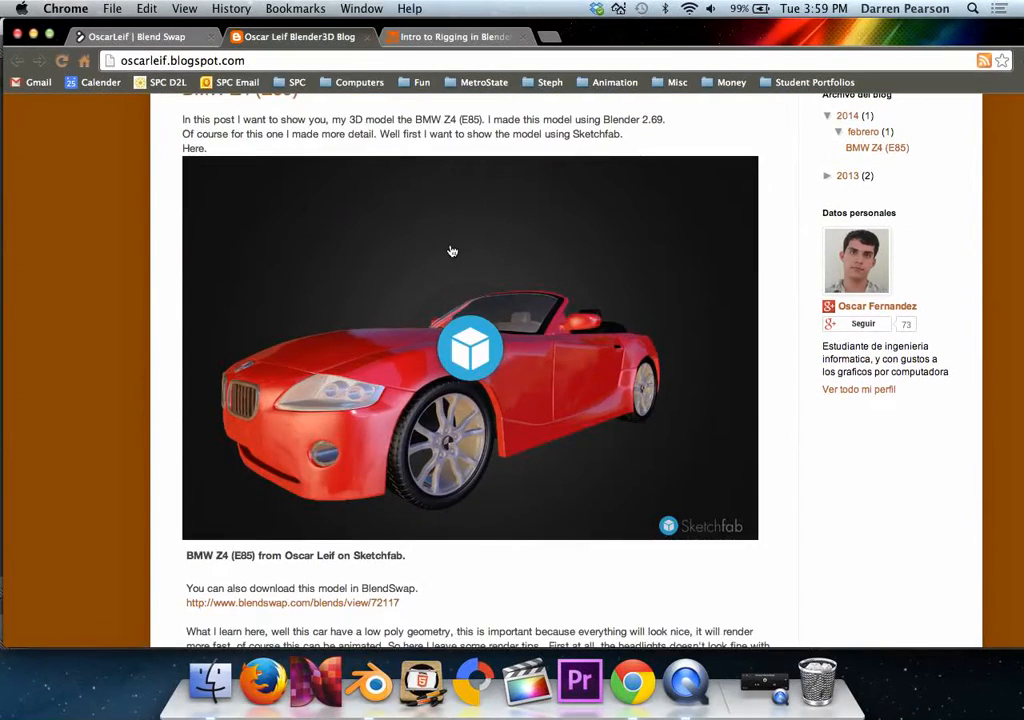
scroll(452, 251, "up", 5)
Close the author's blog and Blend Swap profile pages, and quit the browser to return to Blender.
left_click(366, 36)
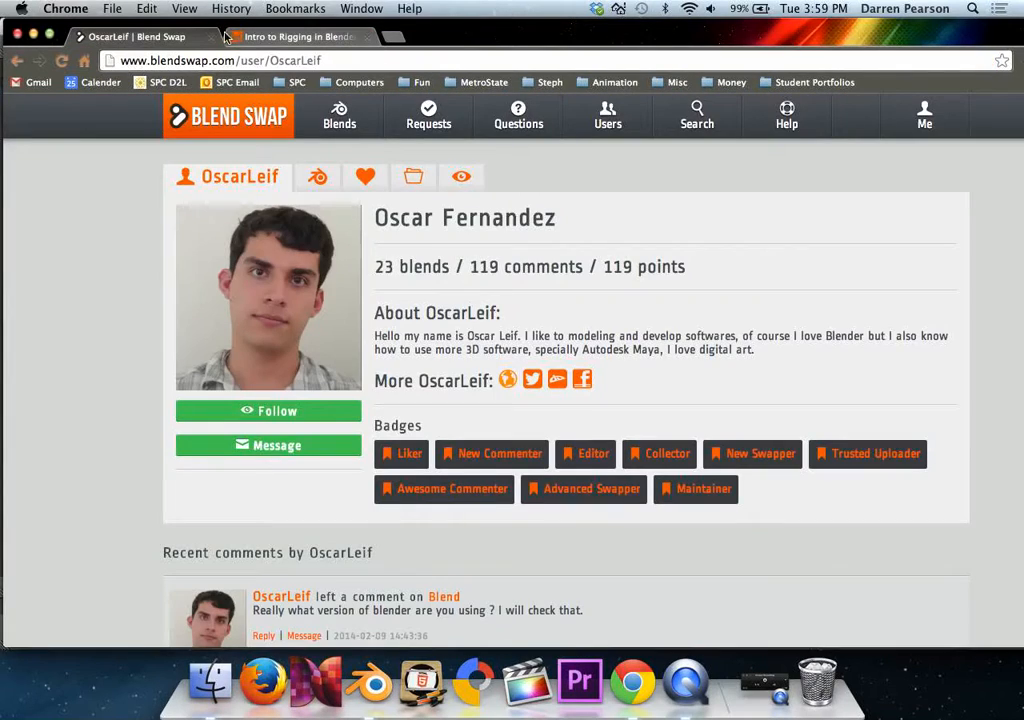
left_click(211, 36)
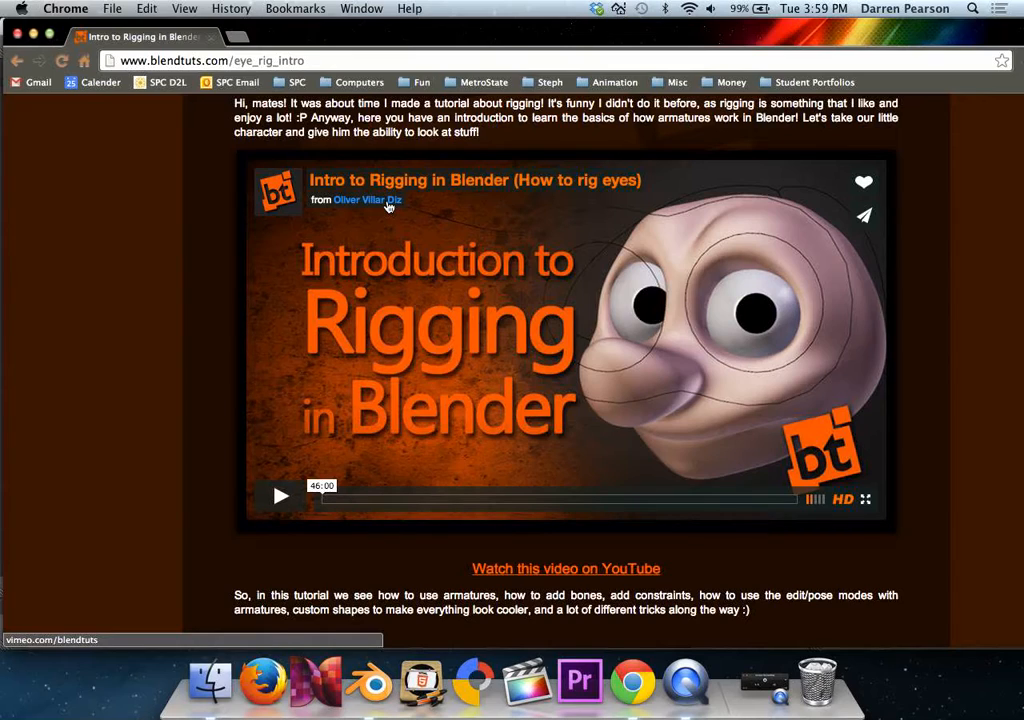
left_click(60, 9)
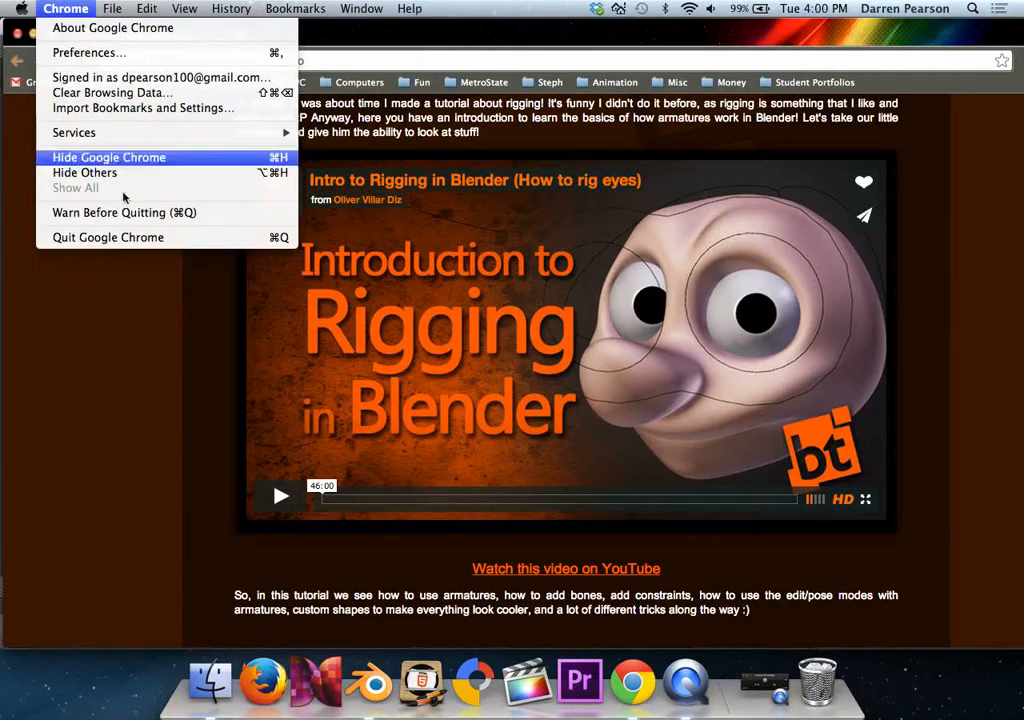
left_click(147, 238)
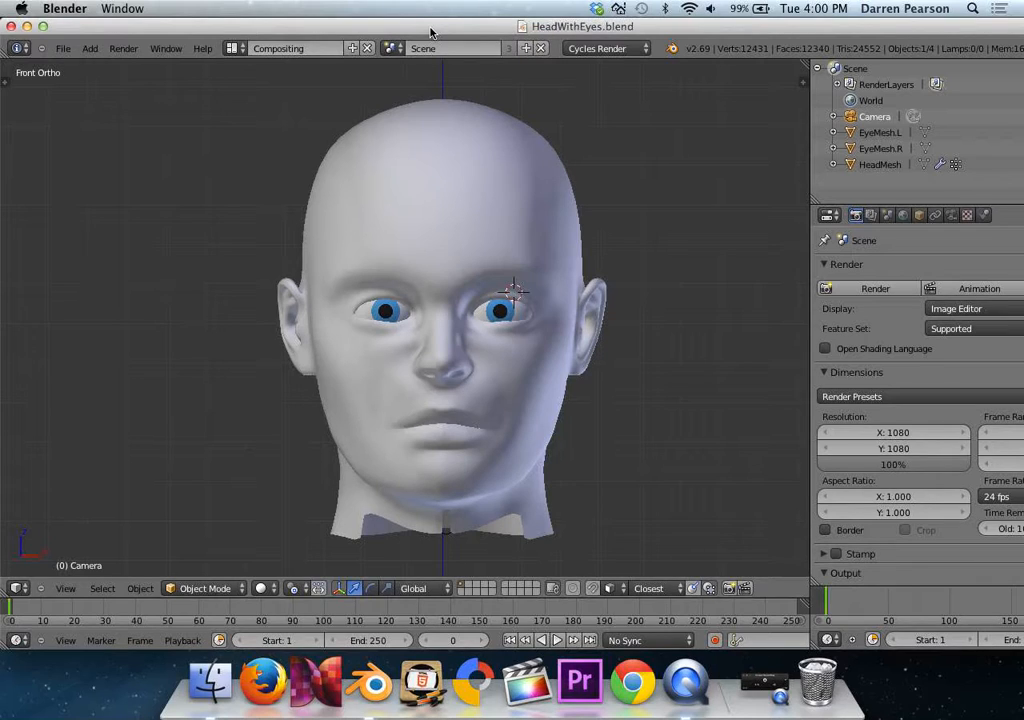
Save a copy of the head file as HeadWithEyes-Part1.blend in the Desktop EyeRig folder.
left_click(64, 49)
left_click(100, 165)
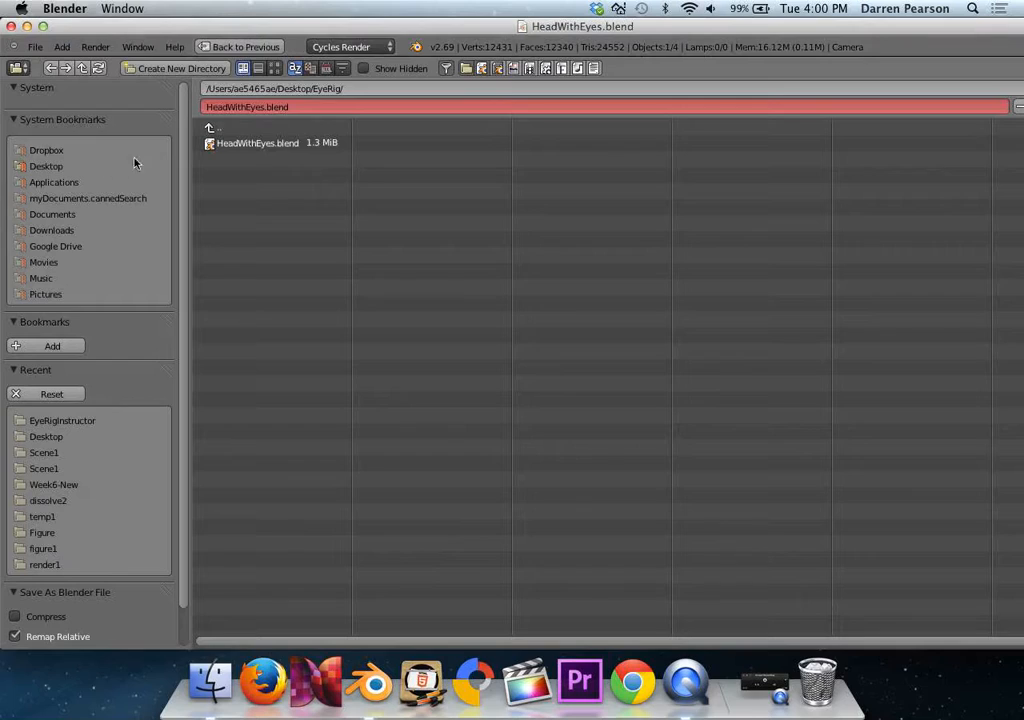
type("-Part1")
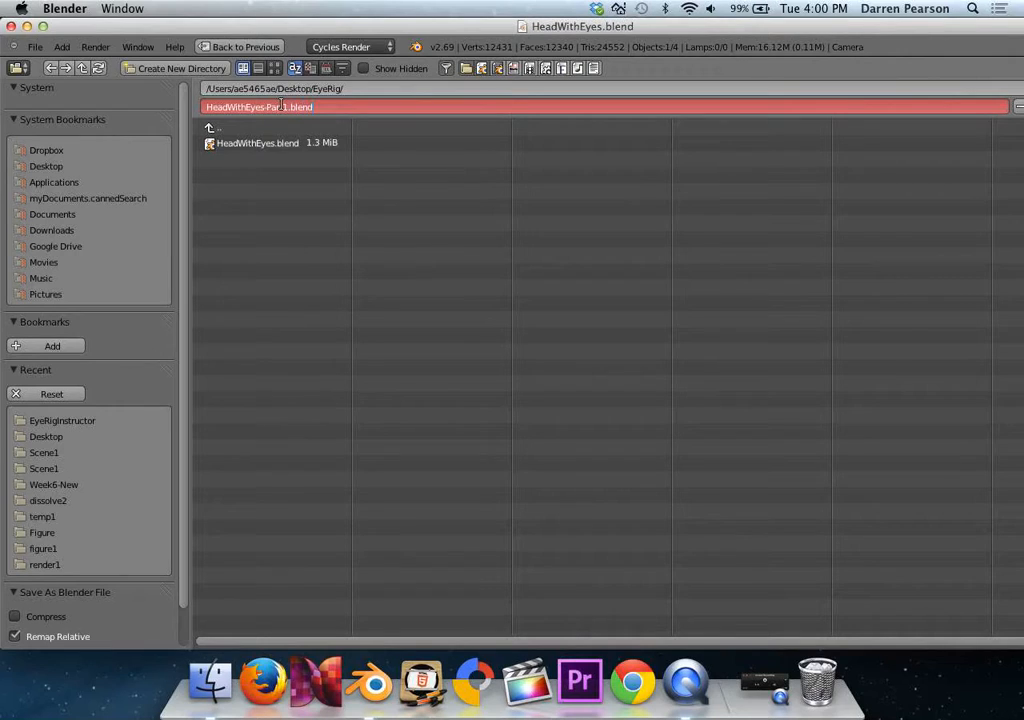
key("Return")
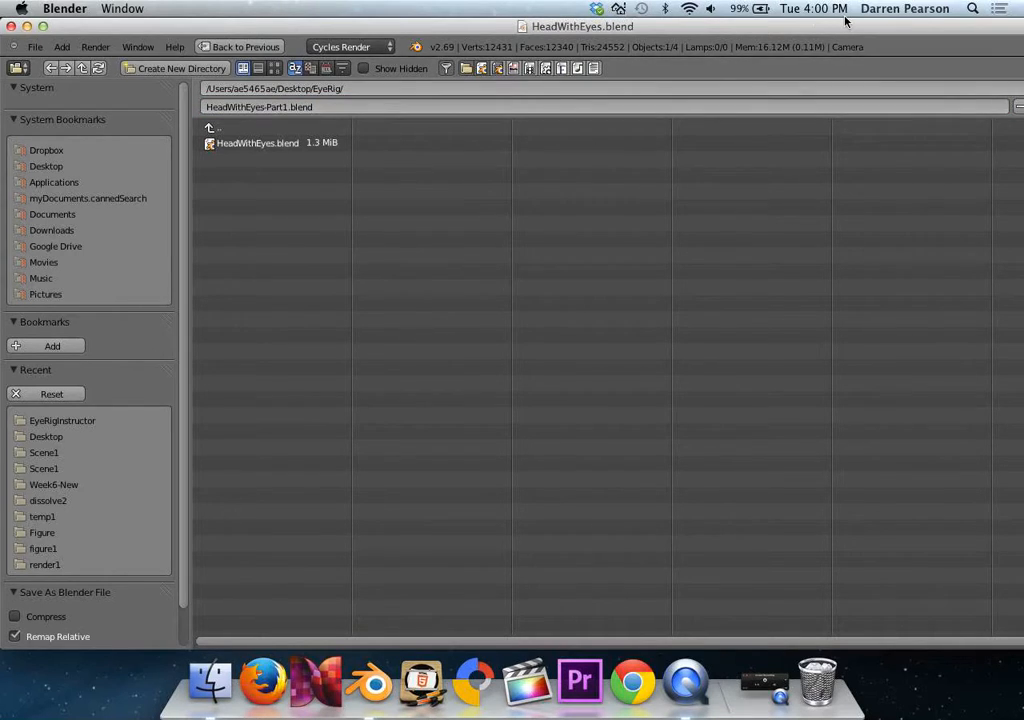
left_click_drag(854, 26, 717, 25)
left_click(977, 85)
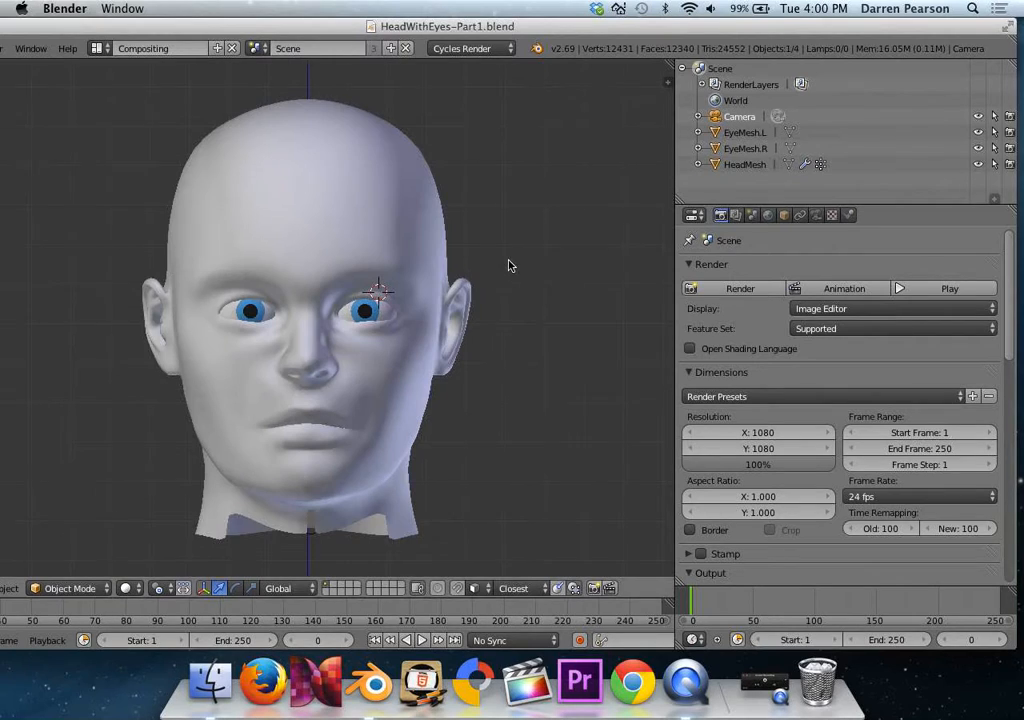
Examine the scene's camera, EyeMesh.L, EyeMesh.R and HeadMesh to see which object is which.
scroll(510, 265, "down", 6)
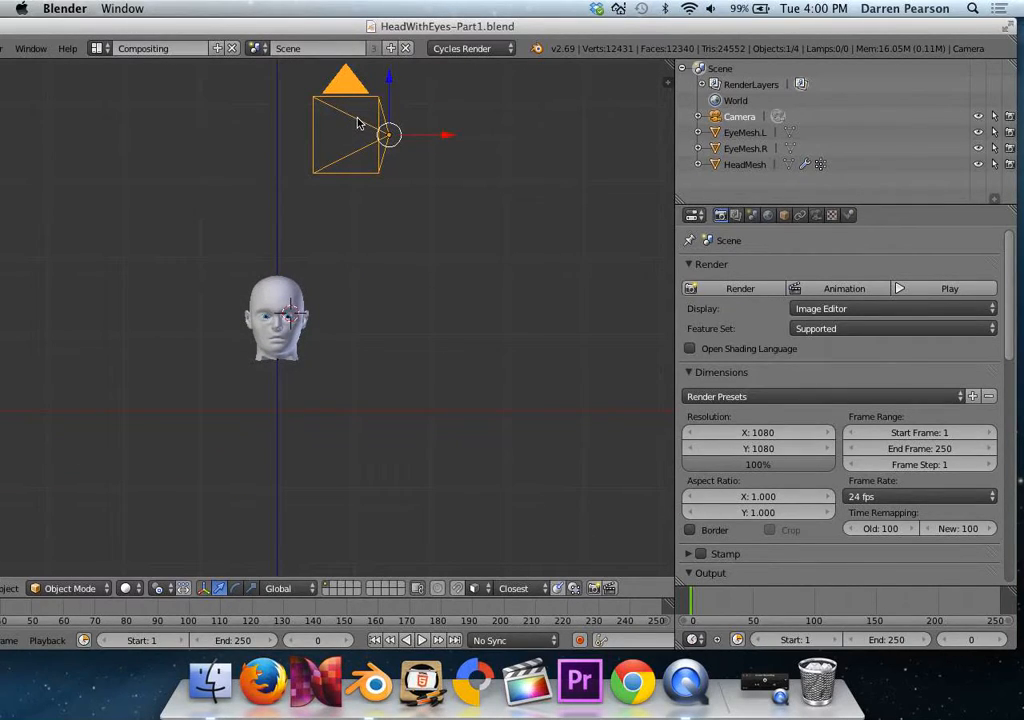
scroll(352, 201, "up", 8)
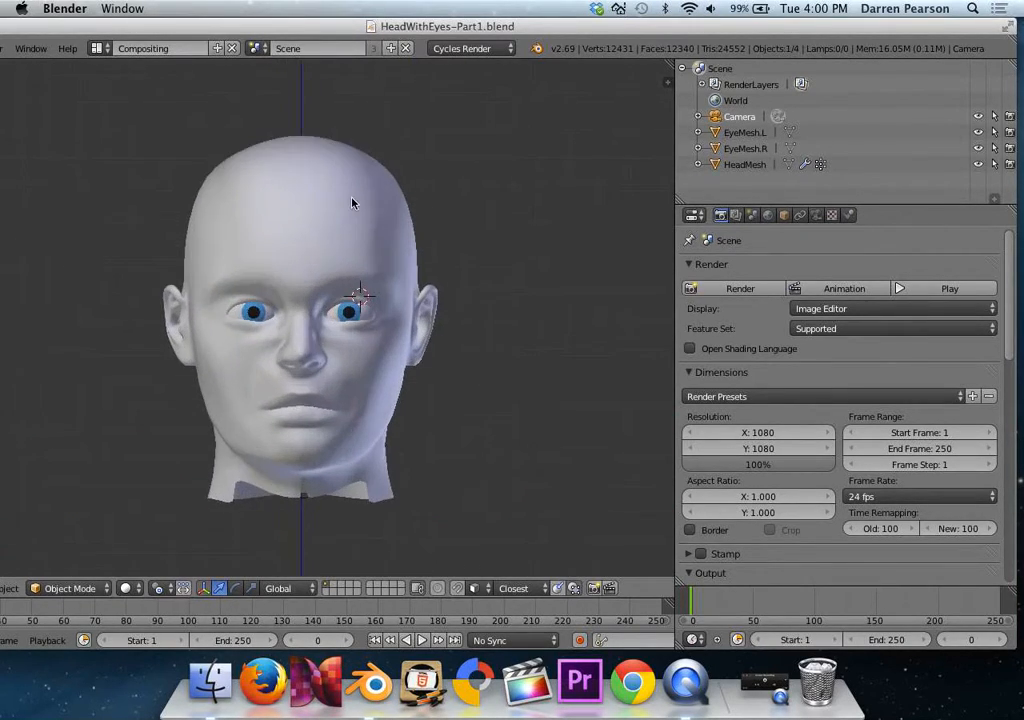
left_click(750, 134)
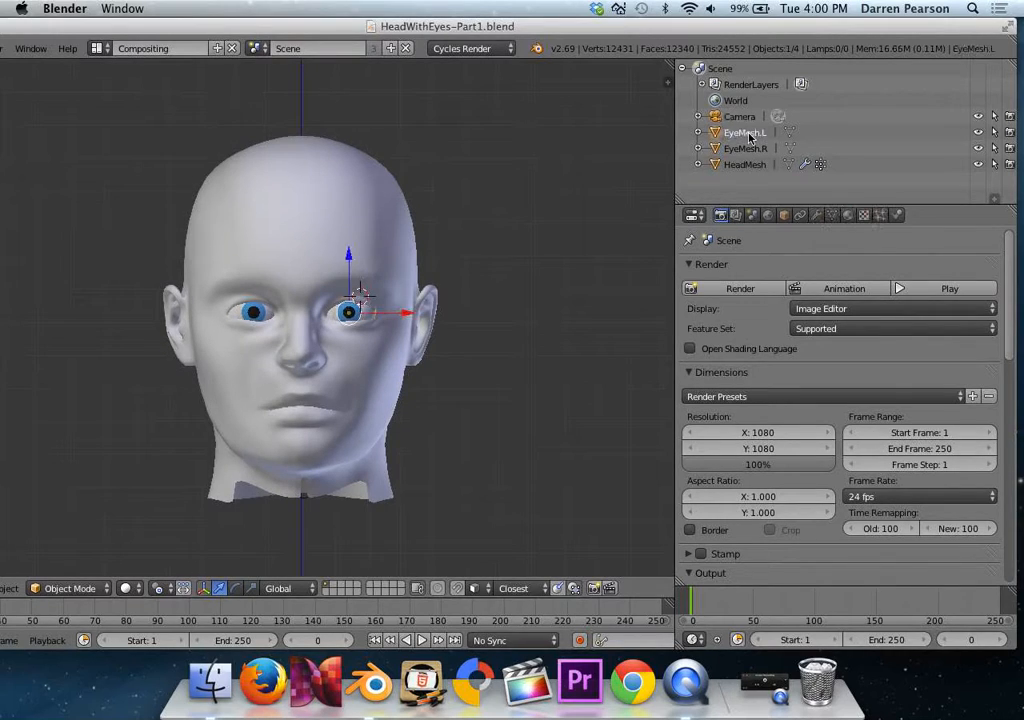
left_click(746, 148)
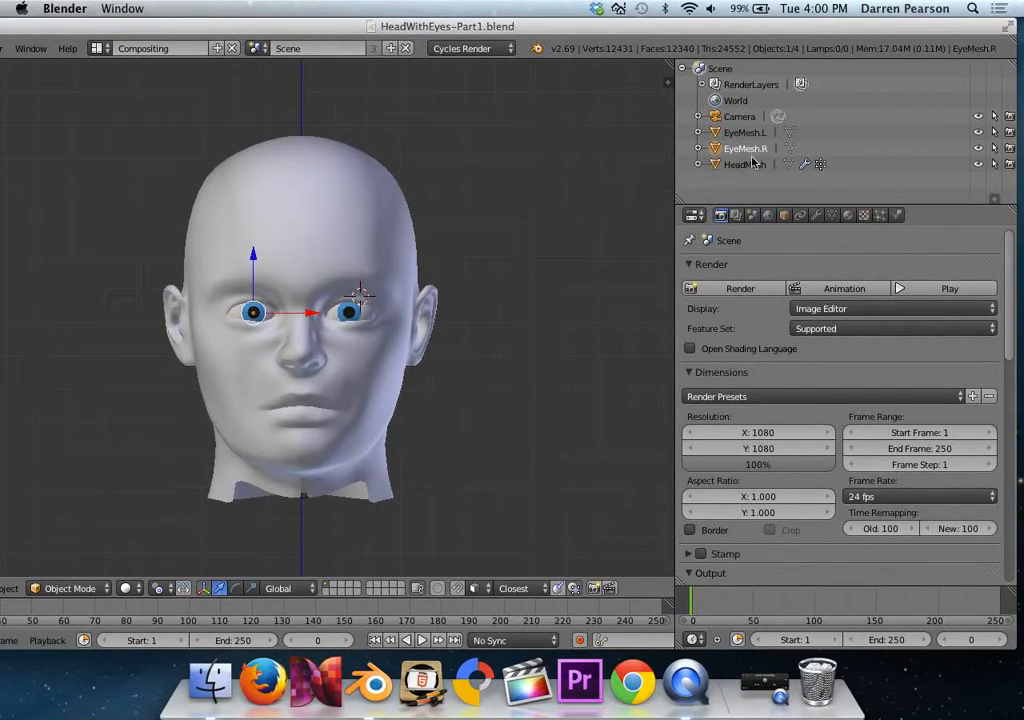
left_click(748, 165)
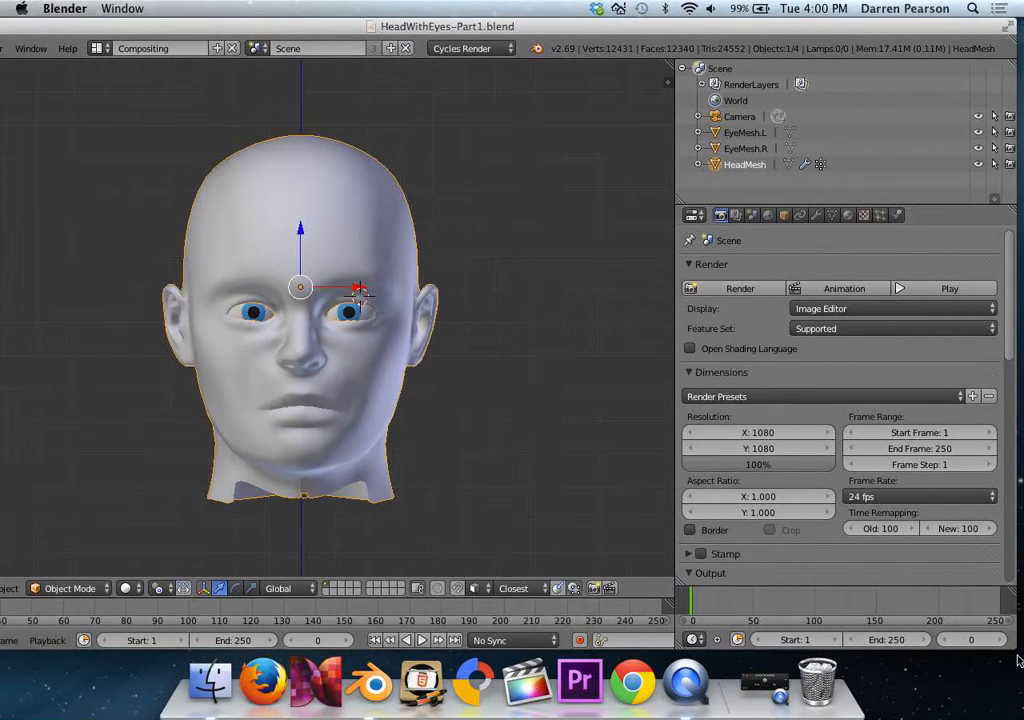
Fit the whole Blender window on the screen and add a single-bone armature to the scene.
left_click_drag(1015, 650, 934, 650)
left_click_drag(748, 28, 830, 27)
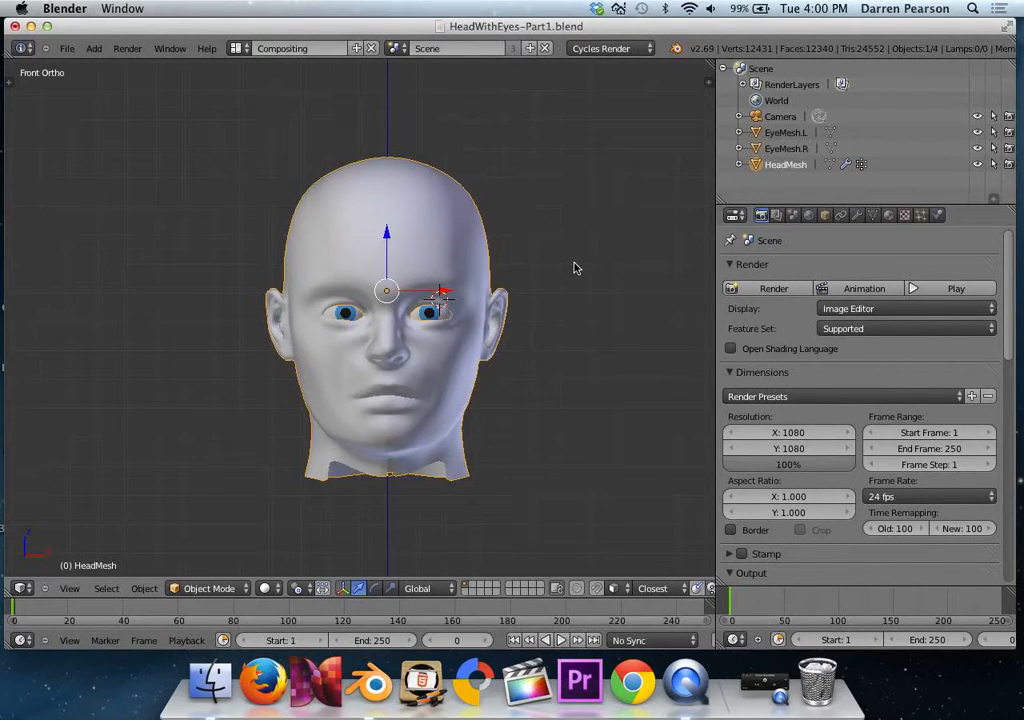
left_click(94, 49)
mouse_move(118, 148)
left_click(210, 149)
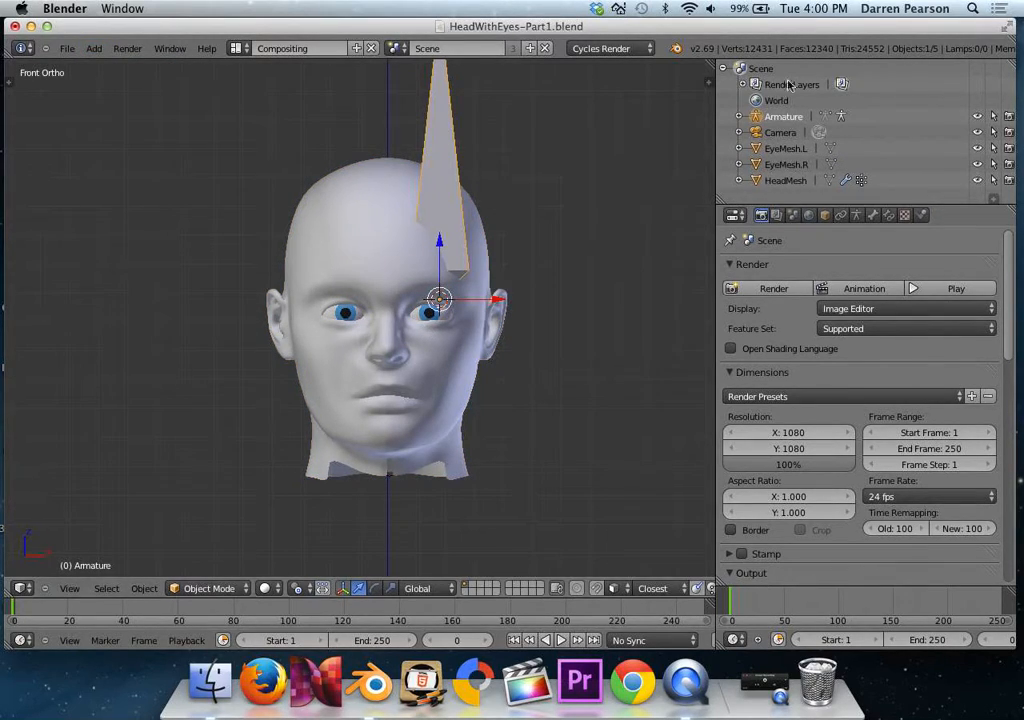
Set the armature's location to X 0, Y 0.45 and Z 0.75.
key("n")
left_click(625, 109)
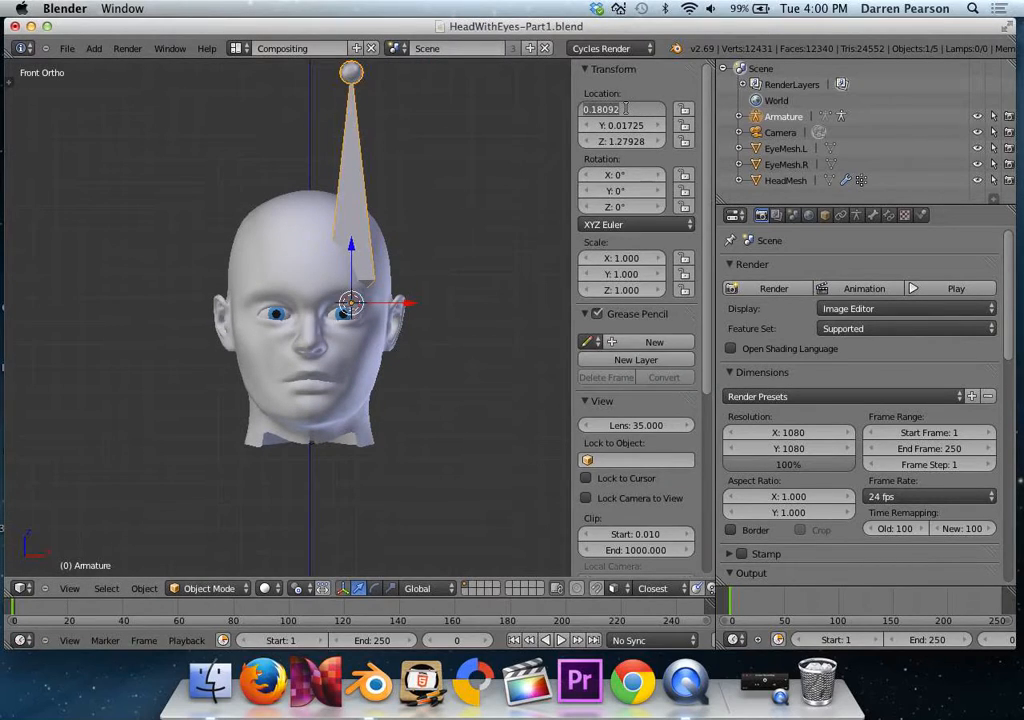
type("0")
key("Tab")
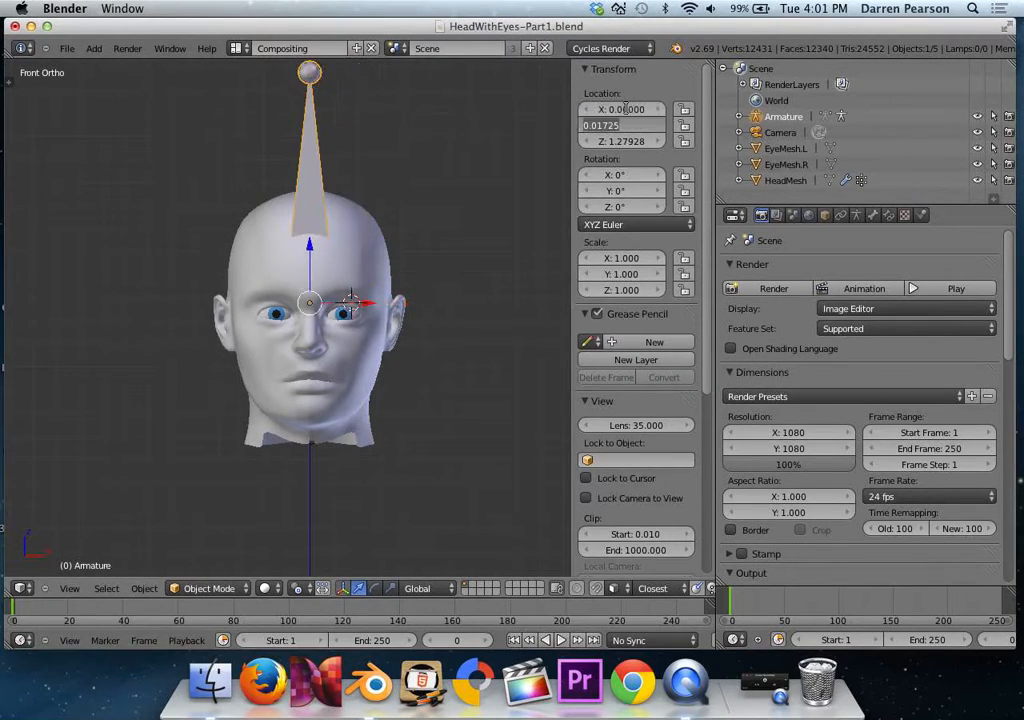
type("0.45")
key("Tab")
type("0.75")
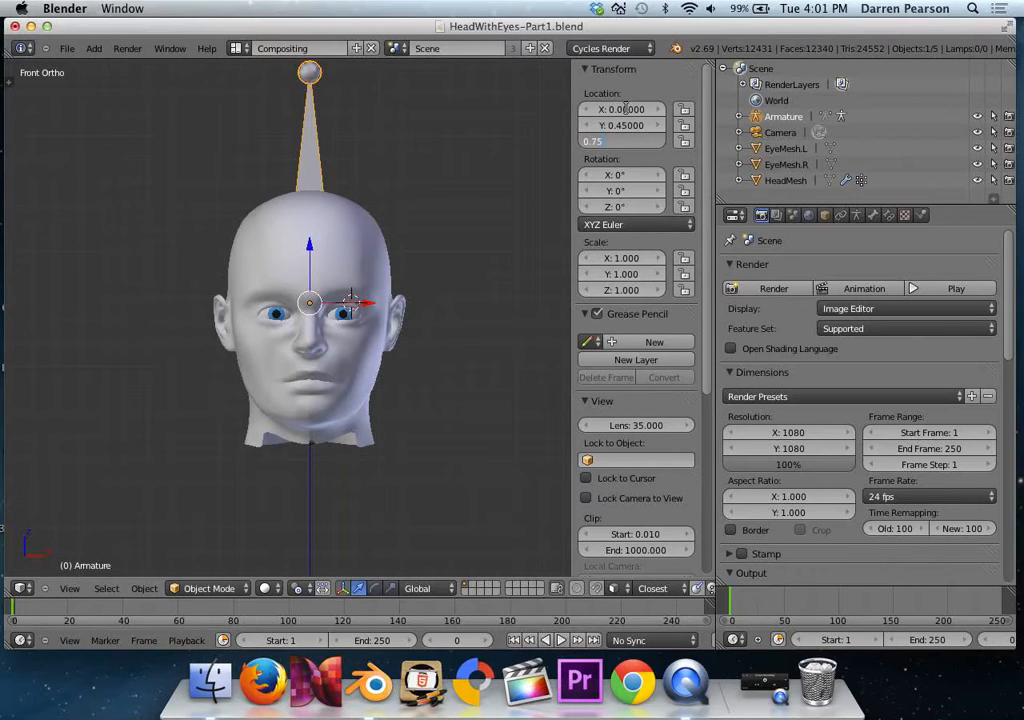
key("Return")
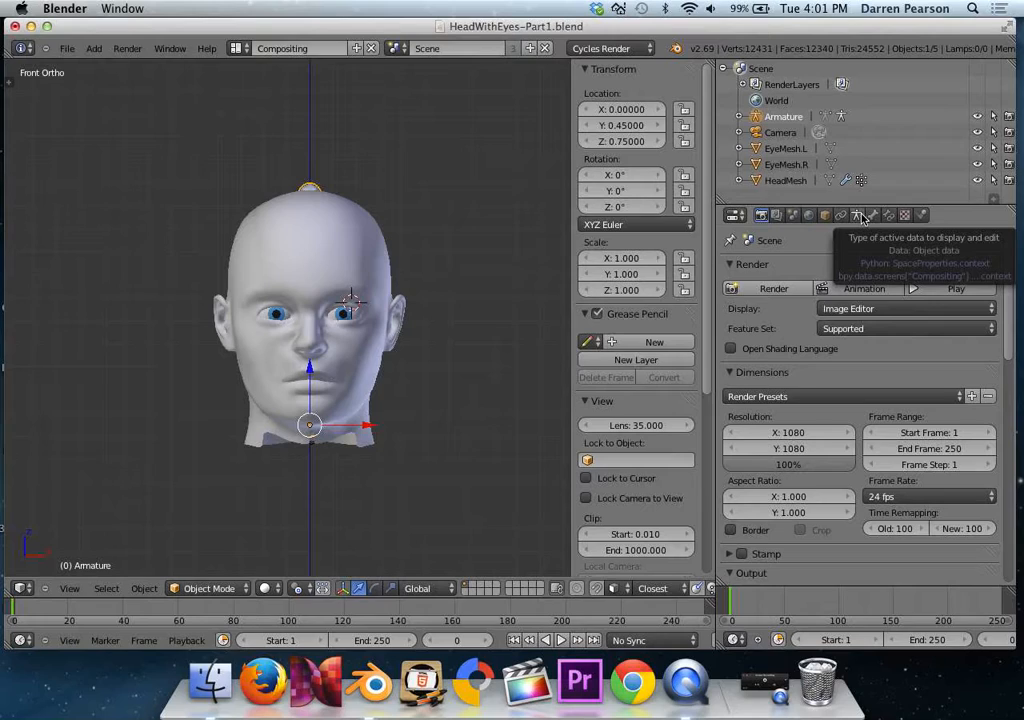
Turn on X-Ray and bone Names in the armature's display settings.
left_click(826, 216)
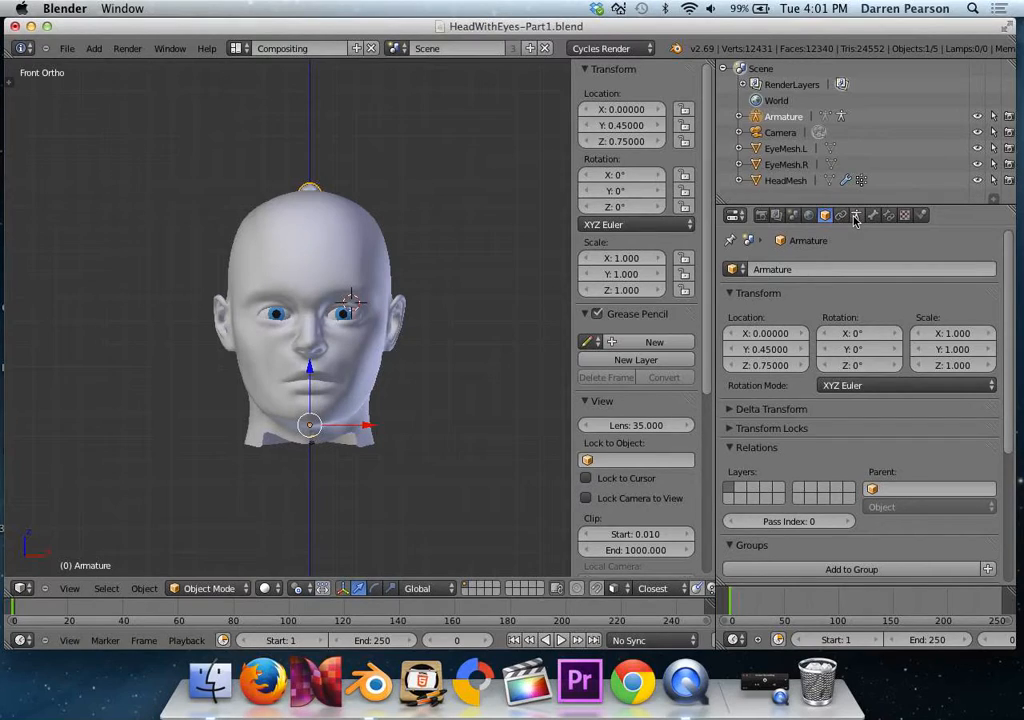
left_click(856, 216)
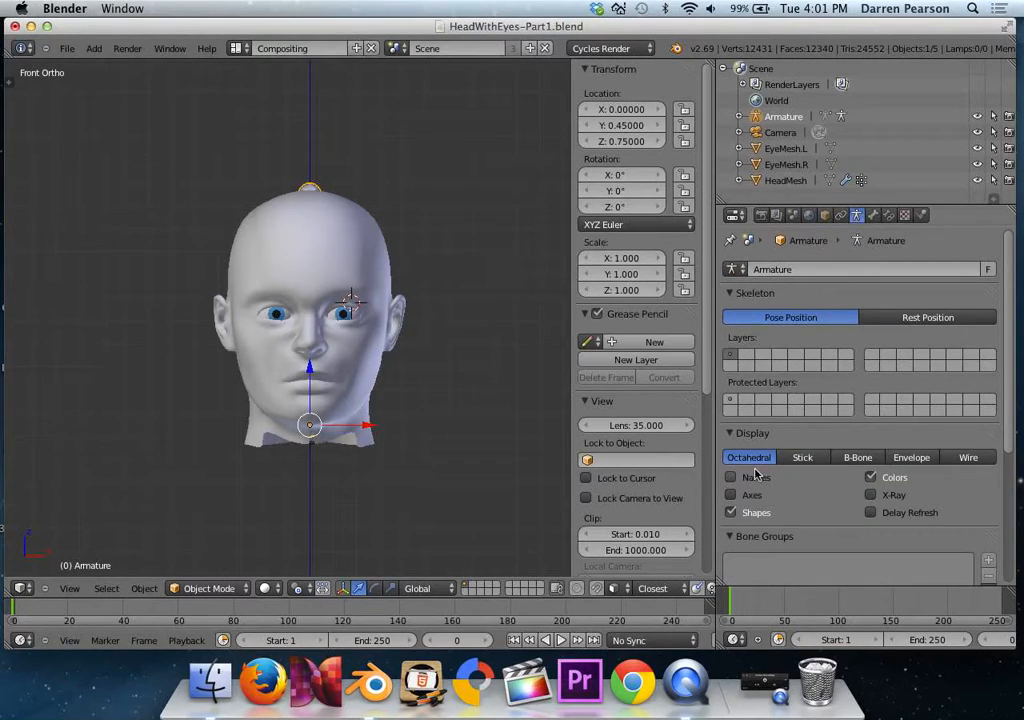
left_click(871, 495)
left_click(731, 477)
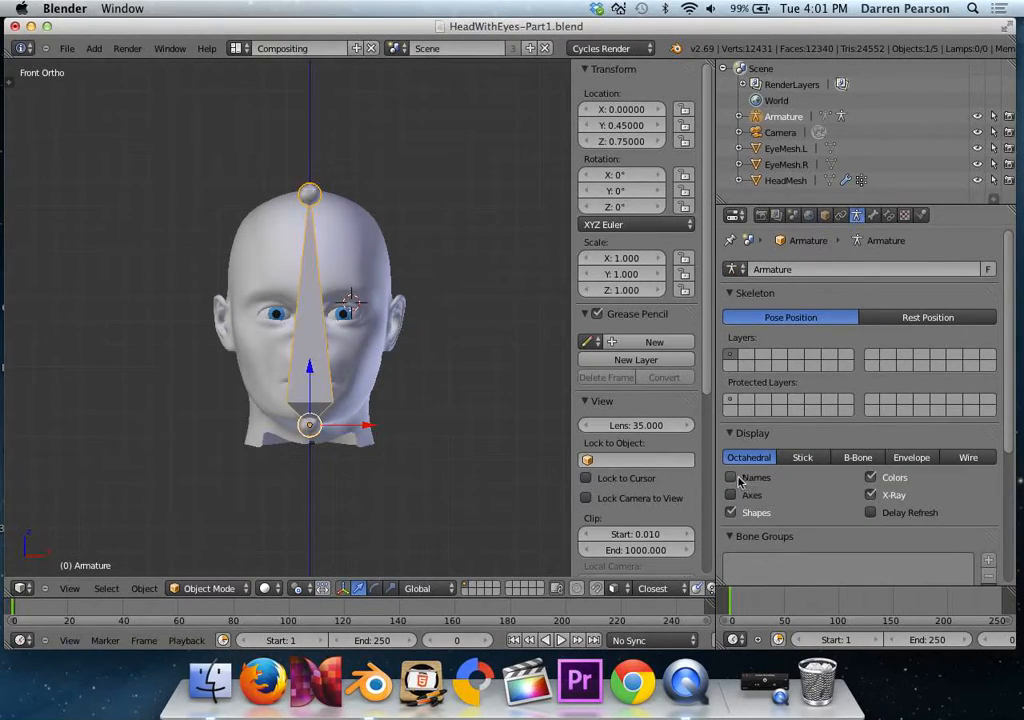
scroll(360, 300, "up", 5)
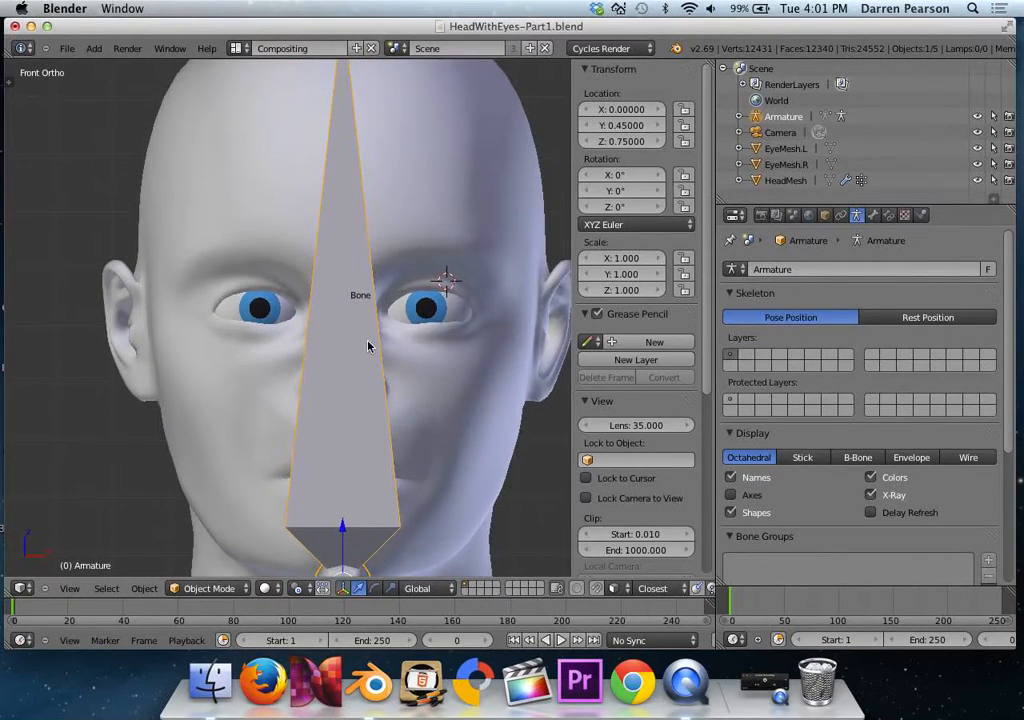
scroll(368, 346, "down", 5)
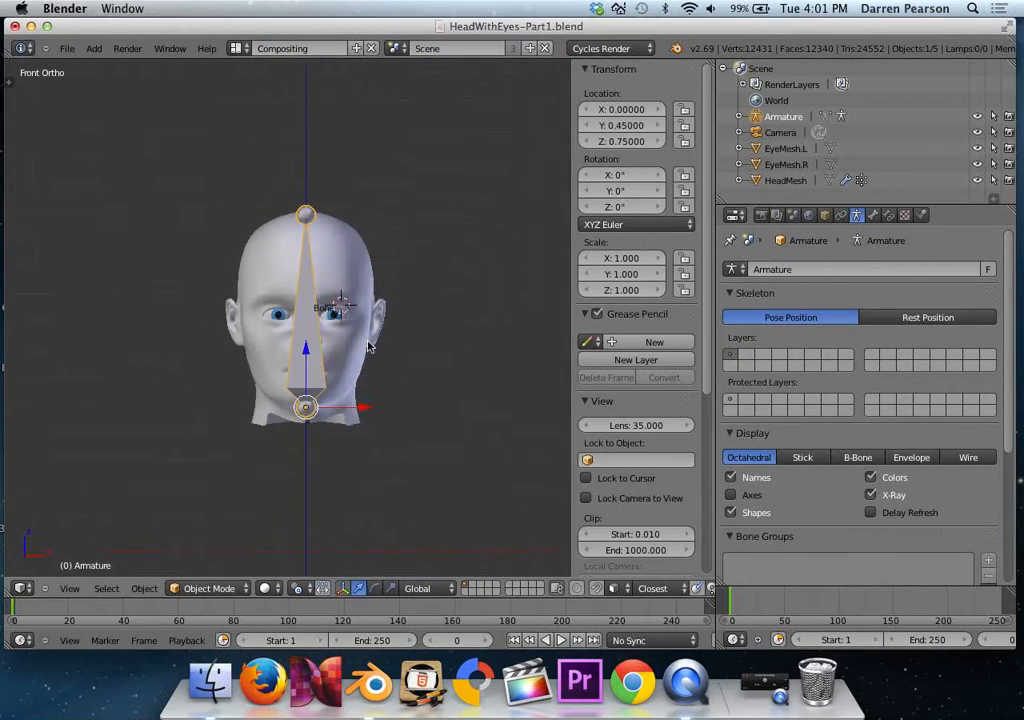
In Edit Mode, duplicate the head bone in place and rotate the copy 90 degrees about the X axis.
key("Tab")
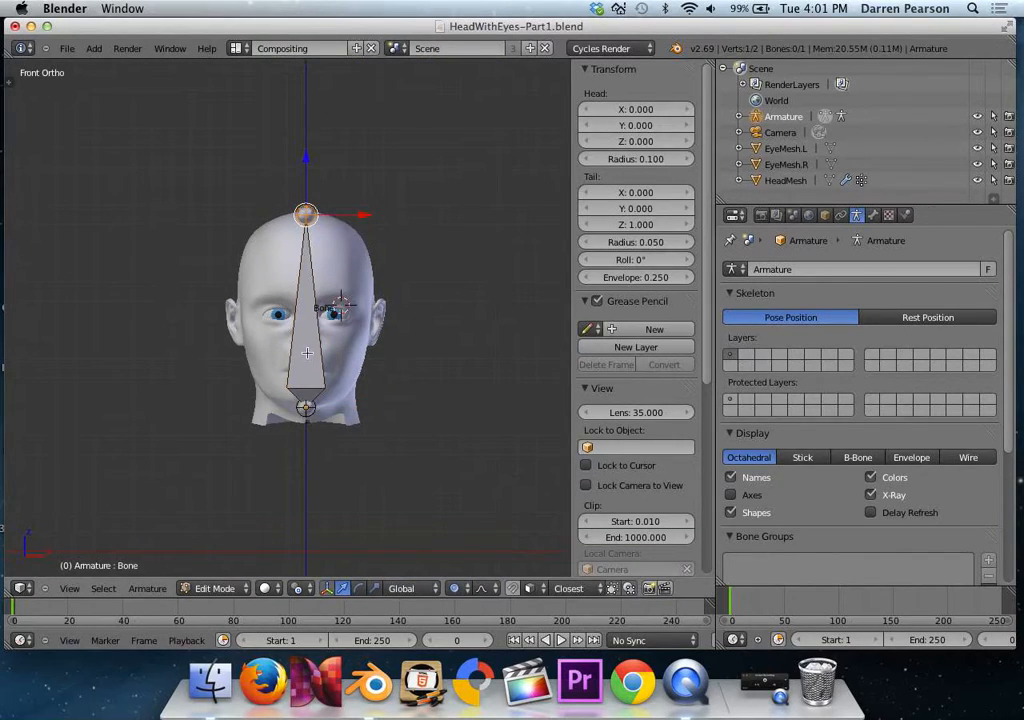
right_click(307, 363)
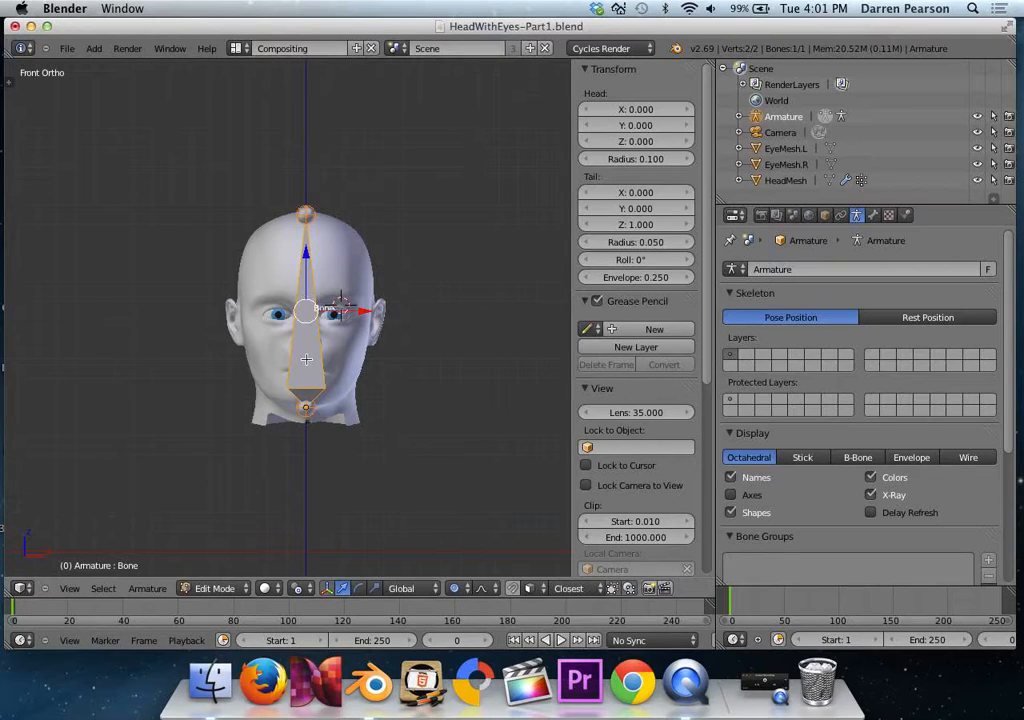
key("shift+d")
right_click(306, 358)
type("rx90")
key("Return")
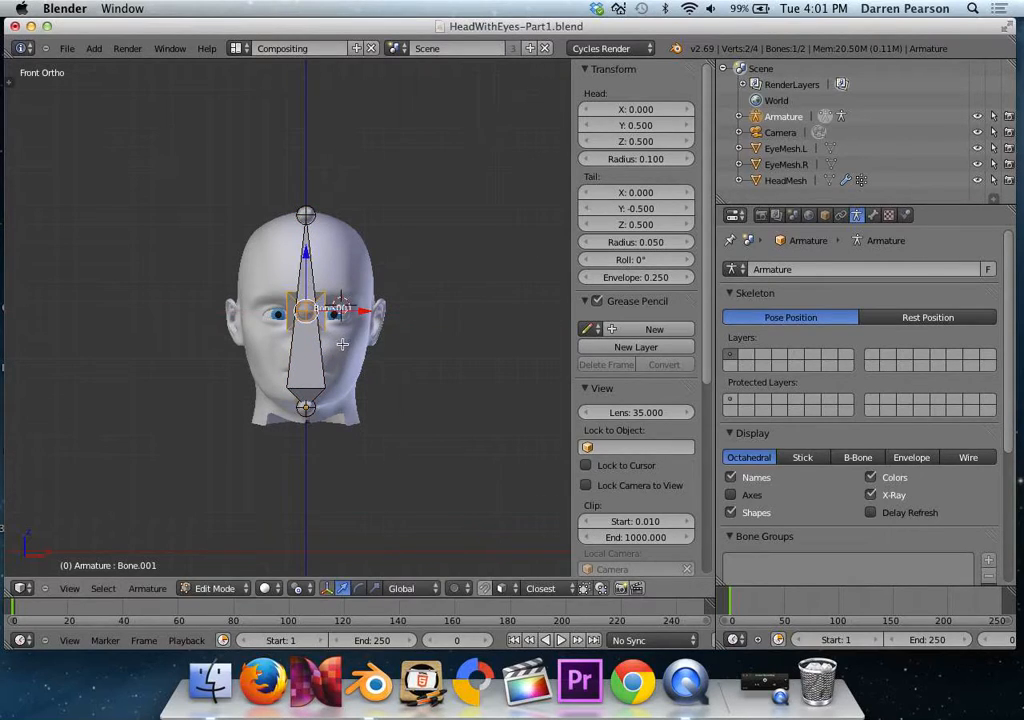
Set the duplicated bone's head position to X 0.146, Y -0.43 and Z 0.48.
middle_click_drag(340, 345, 262, 350)
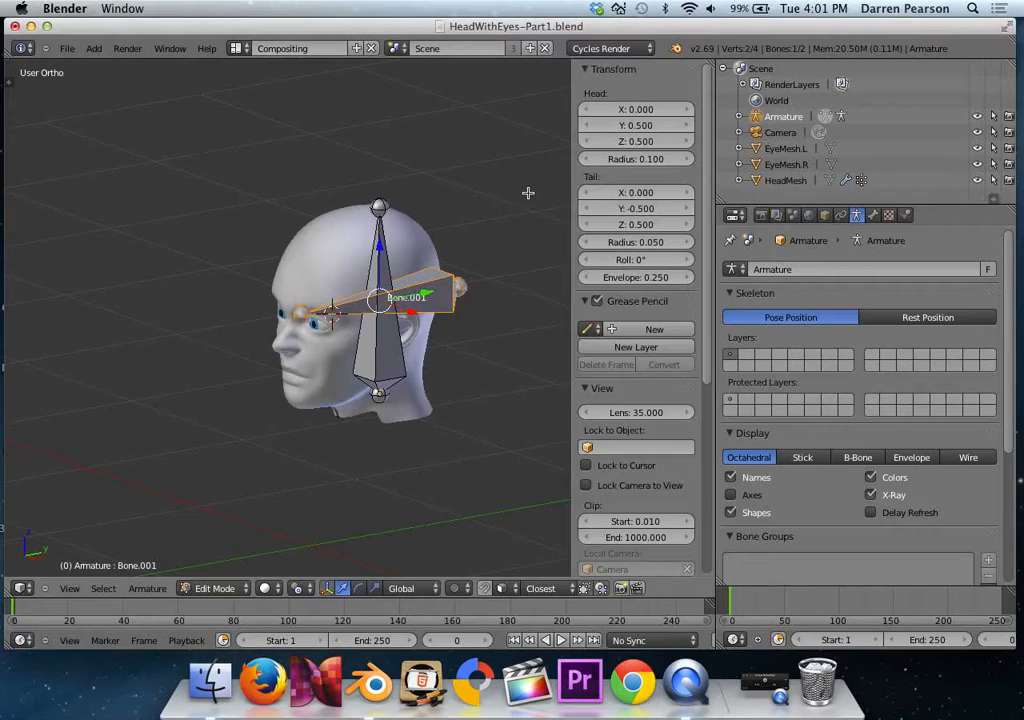
key("n")
key("n")
left_click(627, 112)
key("BackSpace")
key("BackSpace")
type(".146")
key("Tab")
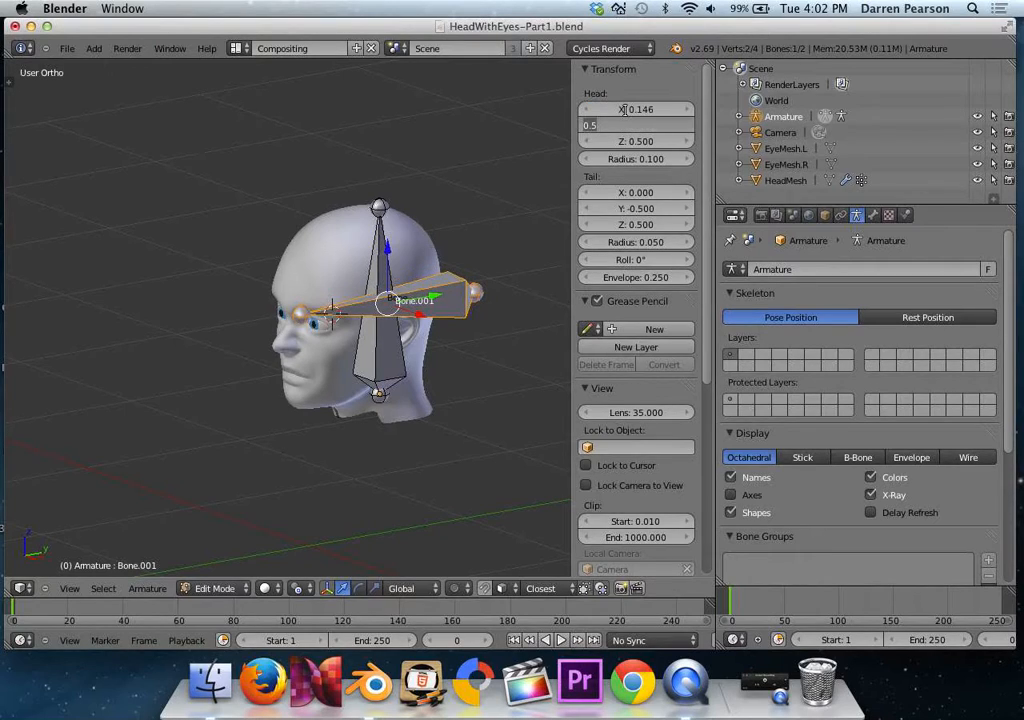
type("-0.43")
key("Tab")
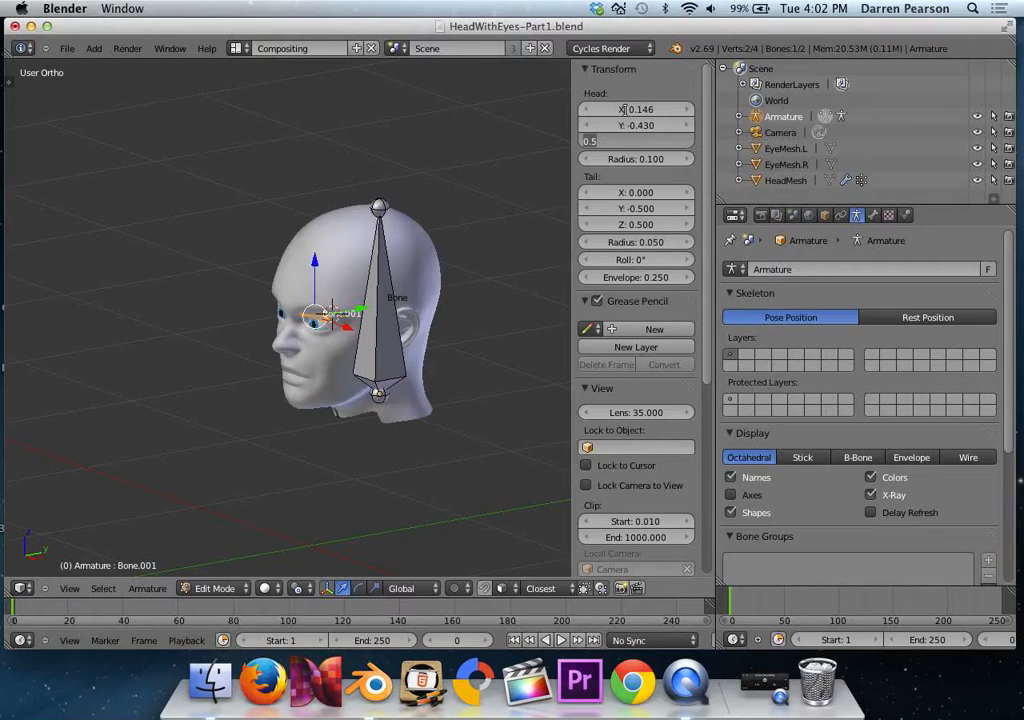
type("0.48")
key("Tab")
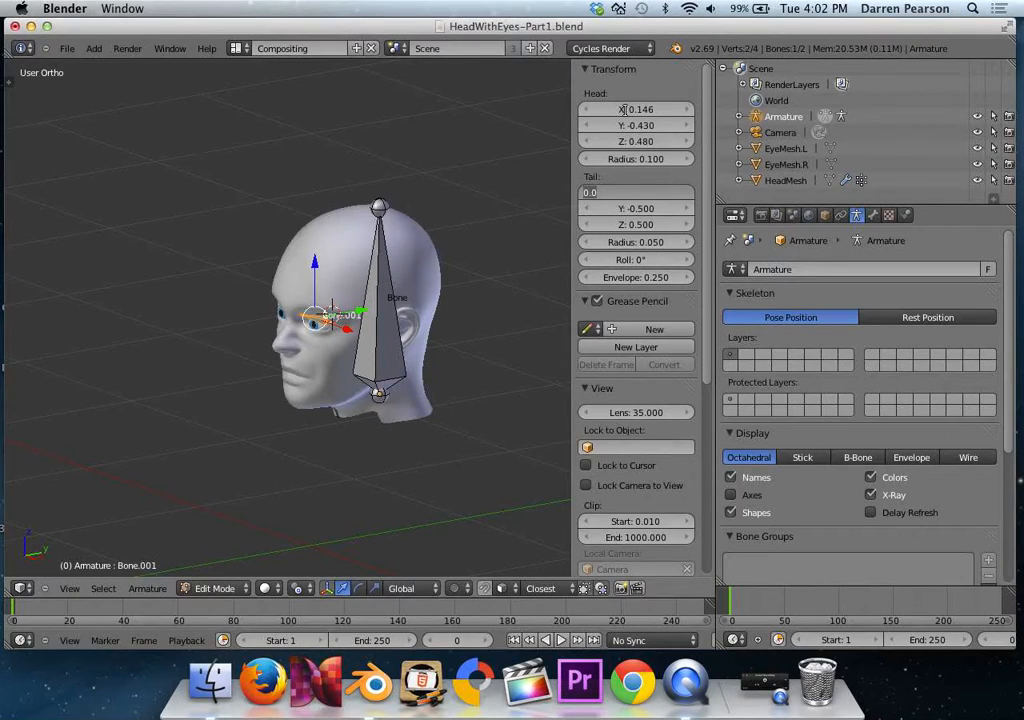
Set the same bone's tail position to X 0.146, Y -0.6 and Z 0.48.
type("0.146")
key("Tab")
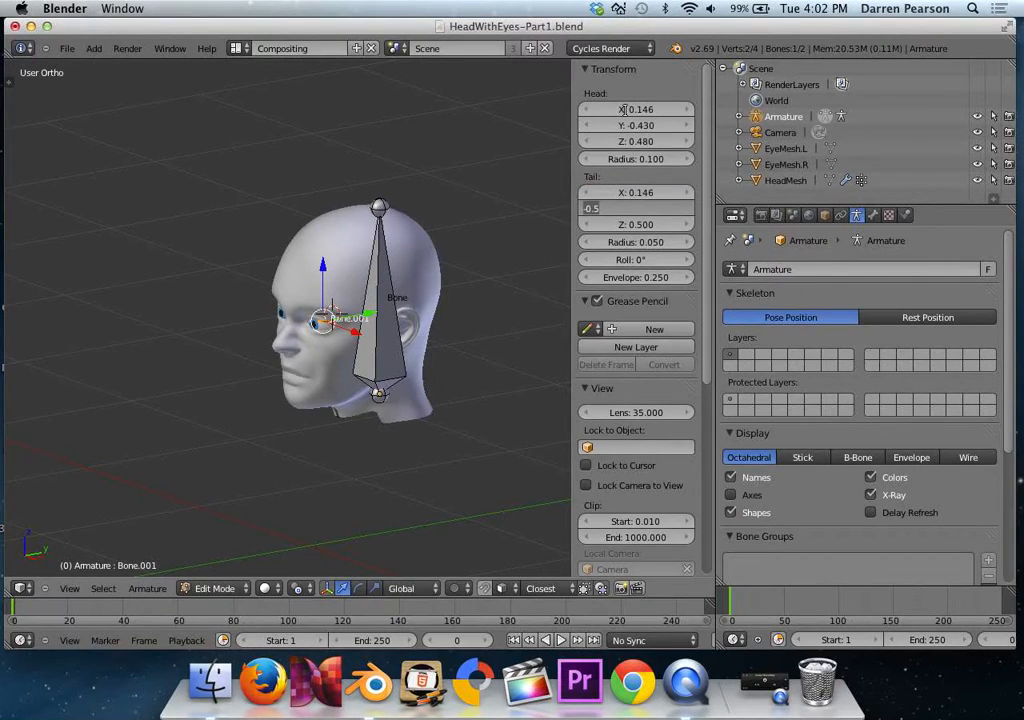
type("0.6")
key("Tab")
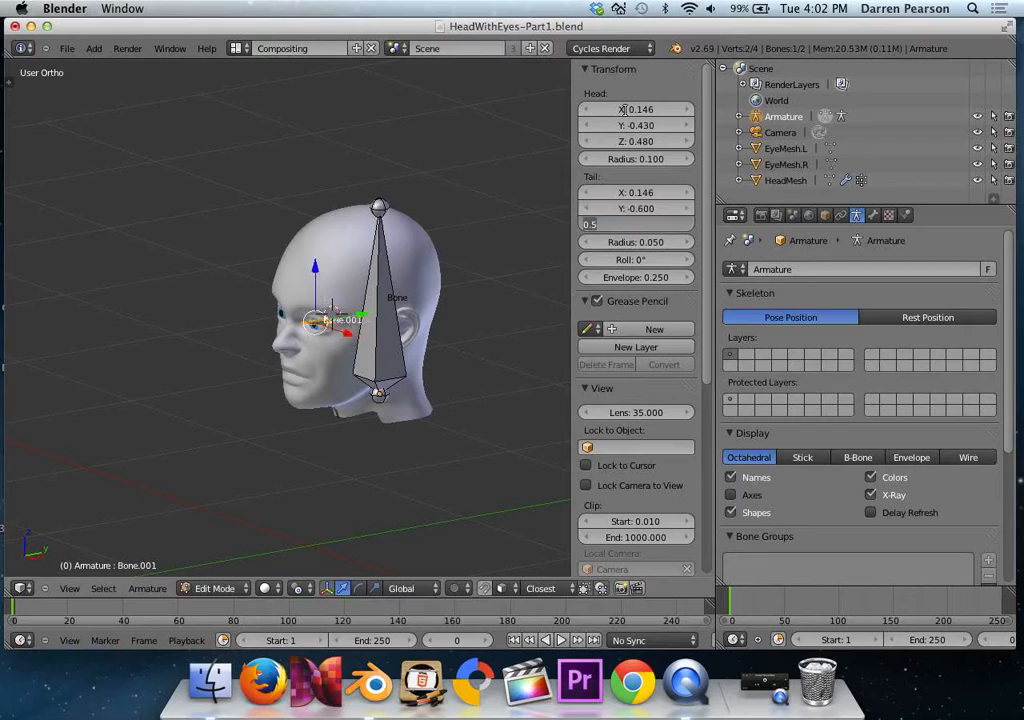
type("0.48")
key("Return")
scroll(446, 302, "up", 5)
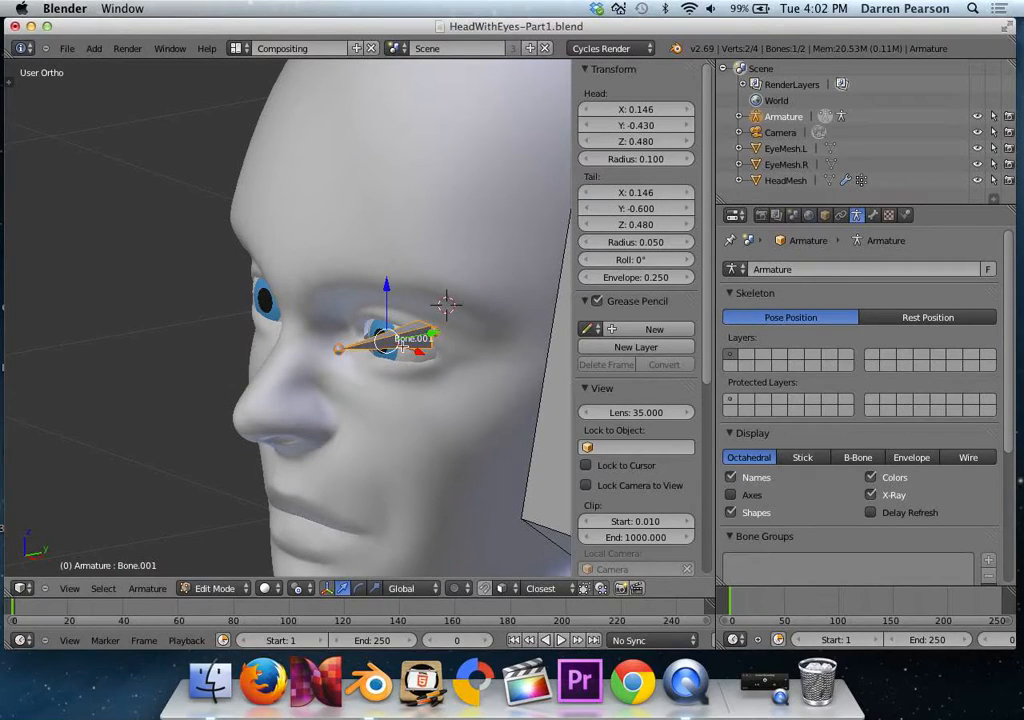
Parent the small eye bone to the large head bone using Keep Offset.
scroll(398, 338, "down", 5)
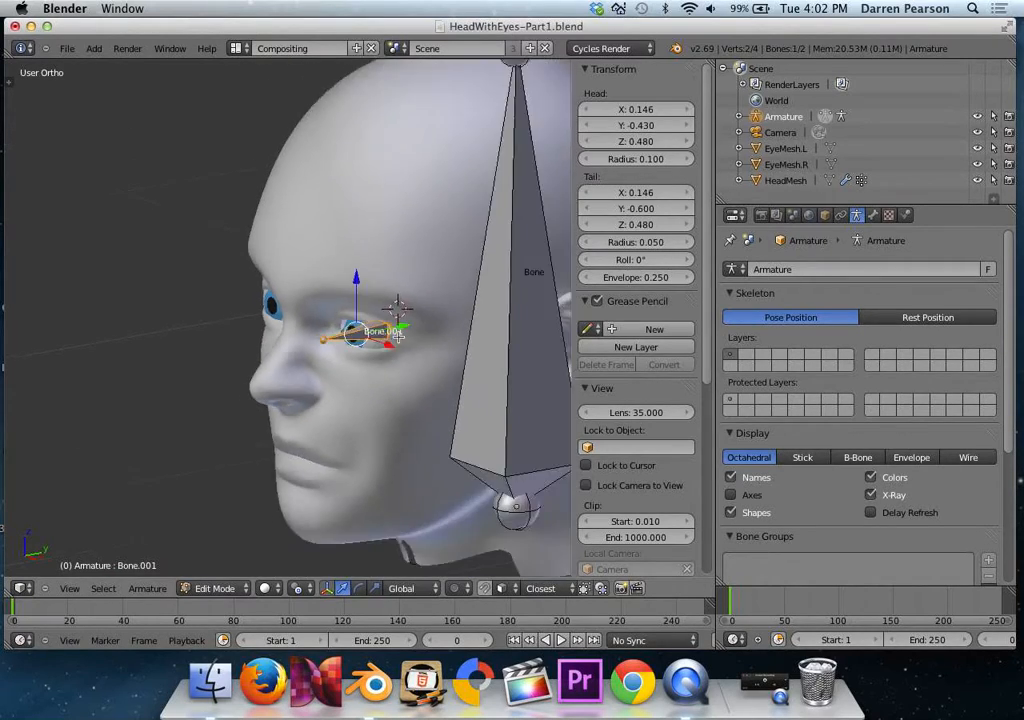
right_click(445, 338, "shift")
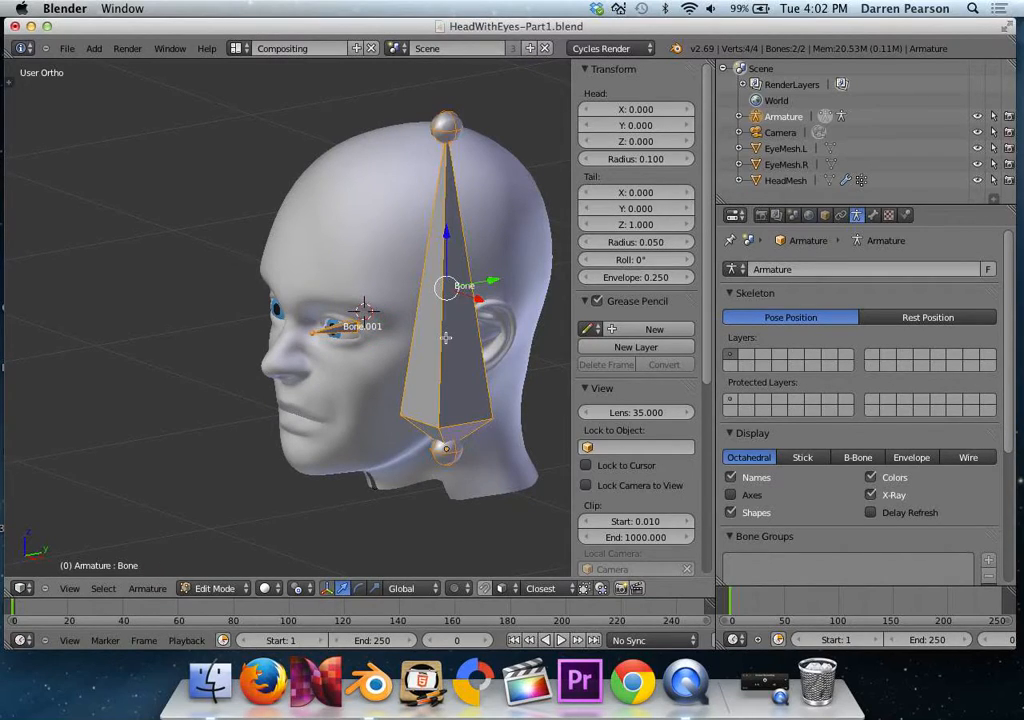
key("ctrl+p")
key("ctrl+p")
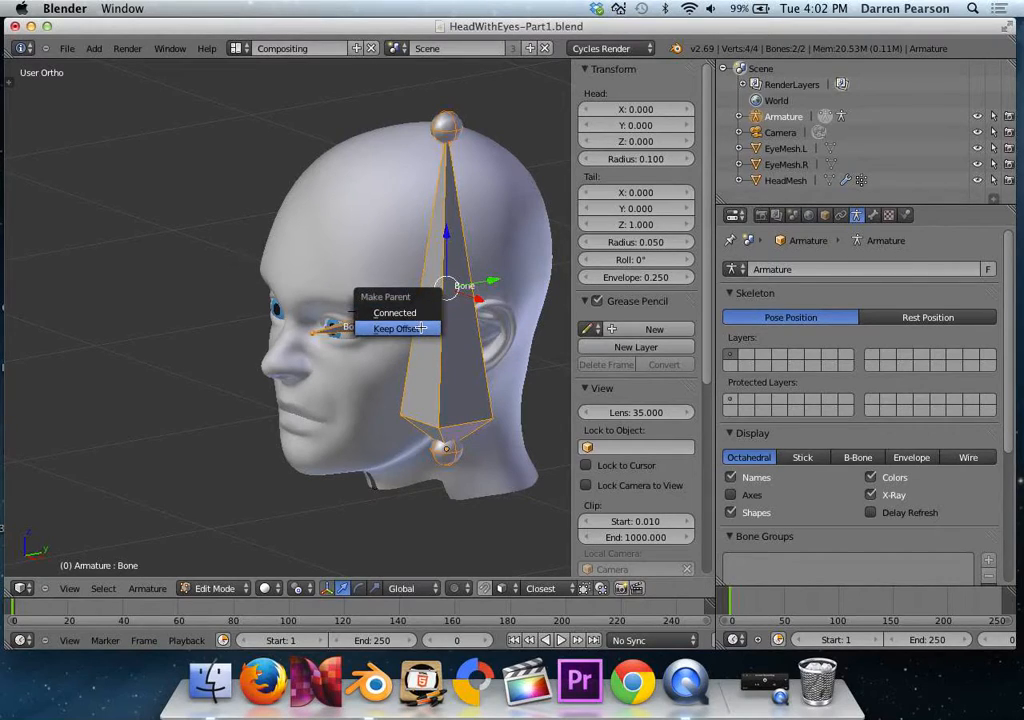
left_click(421, 328)
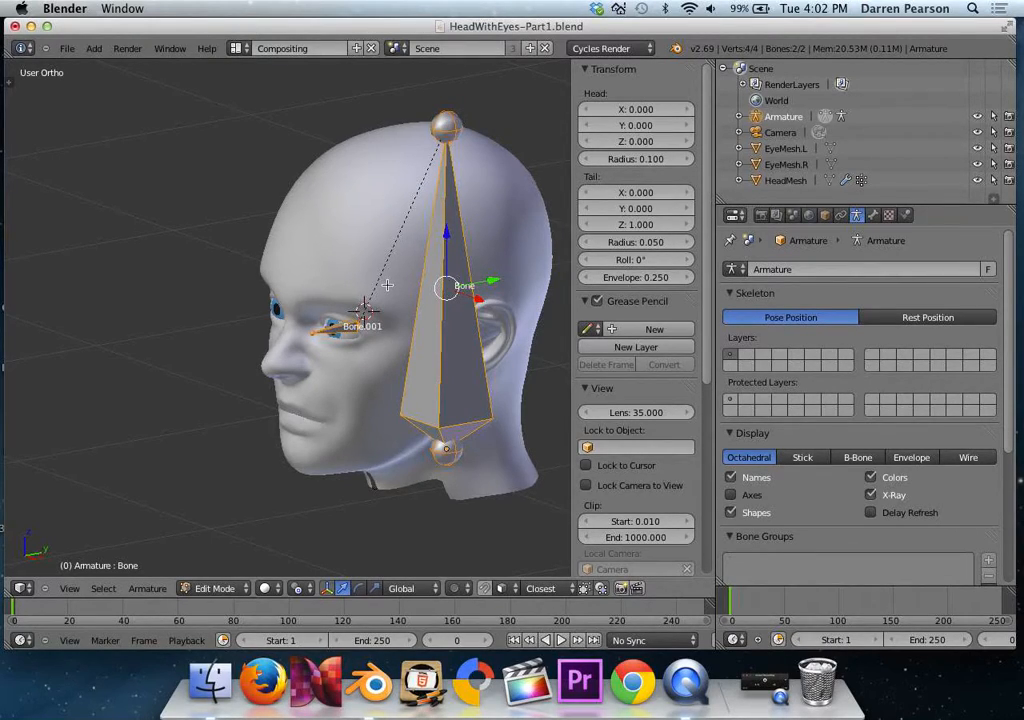
Expand the armature's bone hierarchy in the outliner and rename the parent bone to HeadBone.
left_click(740, 117)
left_click(759, 132)
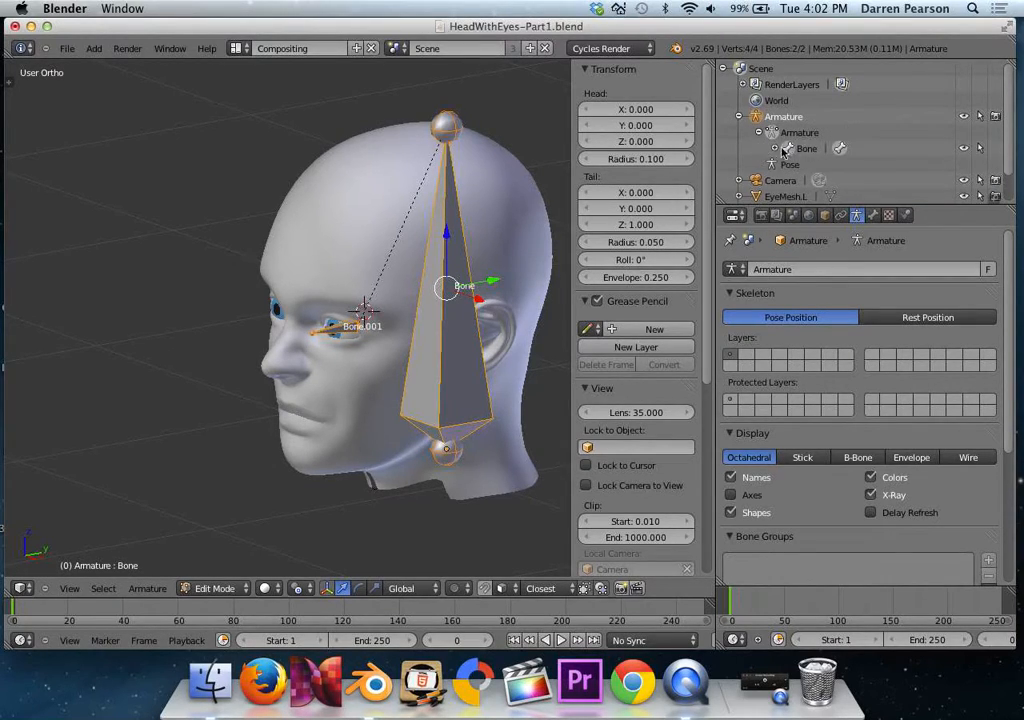
left_click(778, 148)
left_click(808, 150)
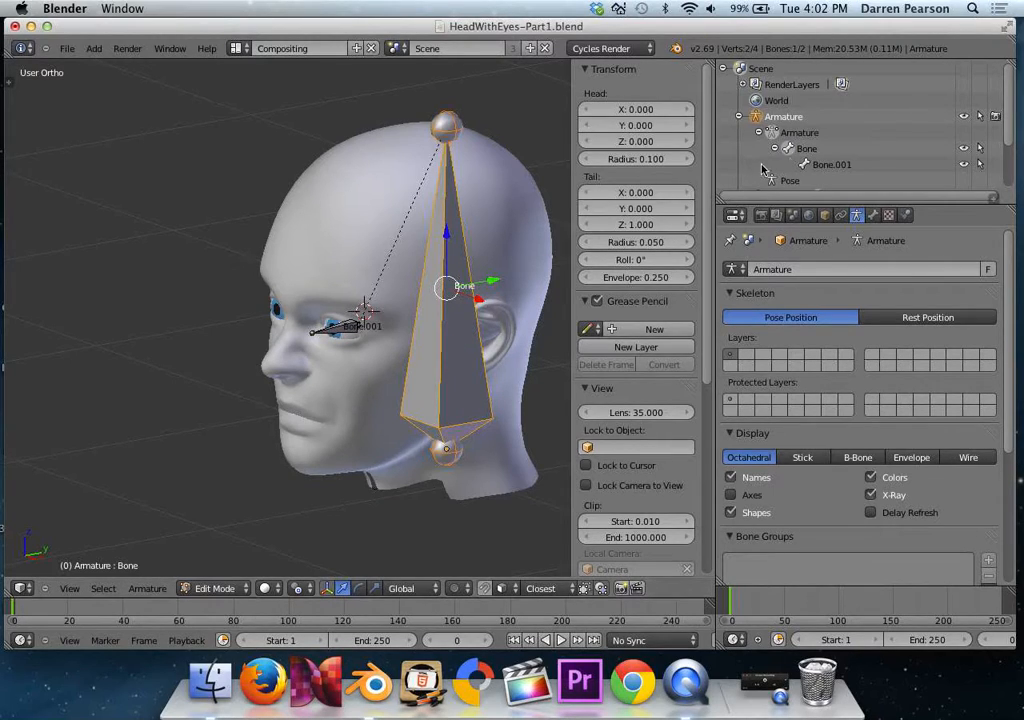
double_click(800, 148)
type("HeadBo")
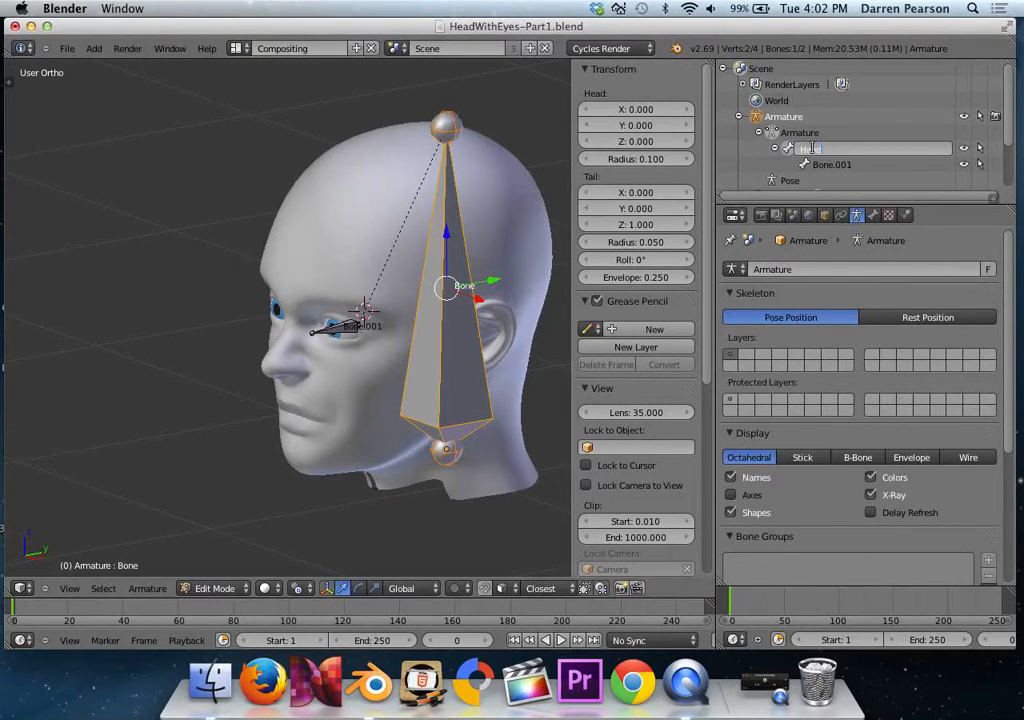
type("ne")
key("Return")
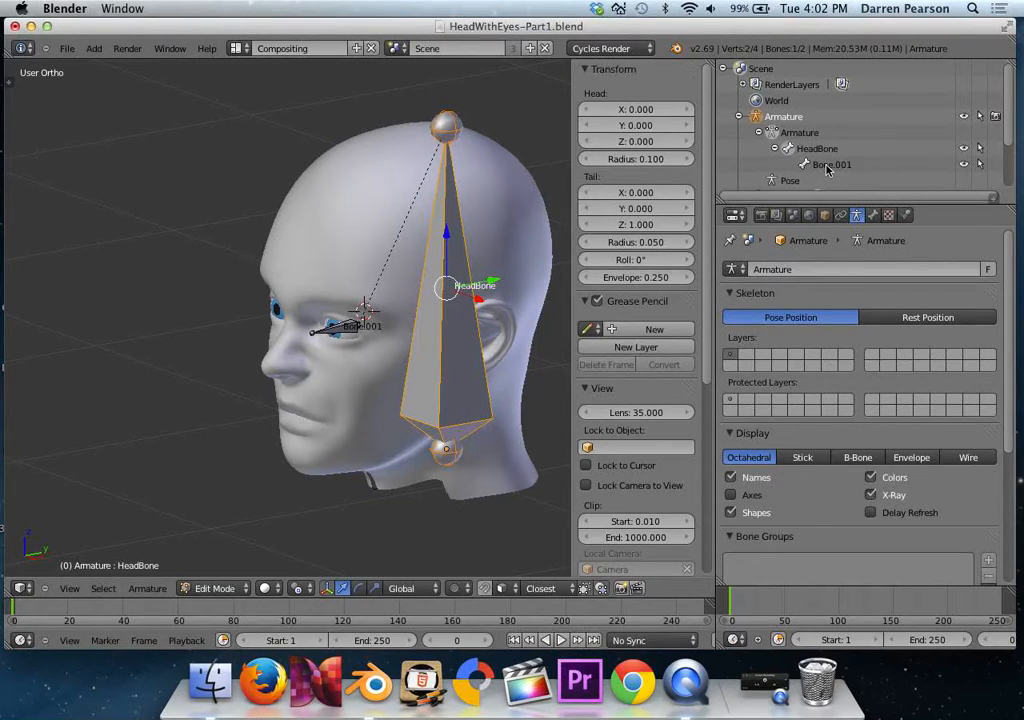
Rename the child bone Bone.001 to EyeBone.L.
left_click(828, 167)
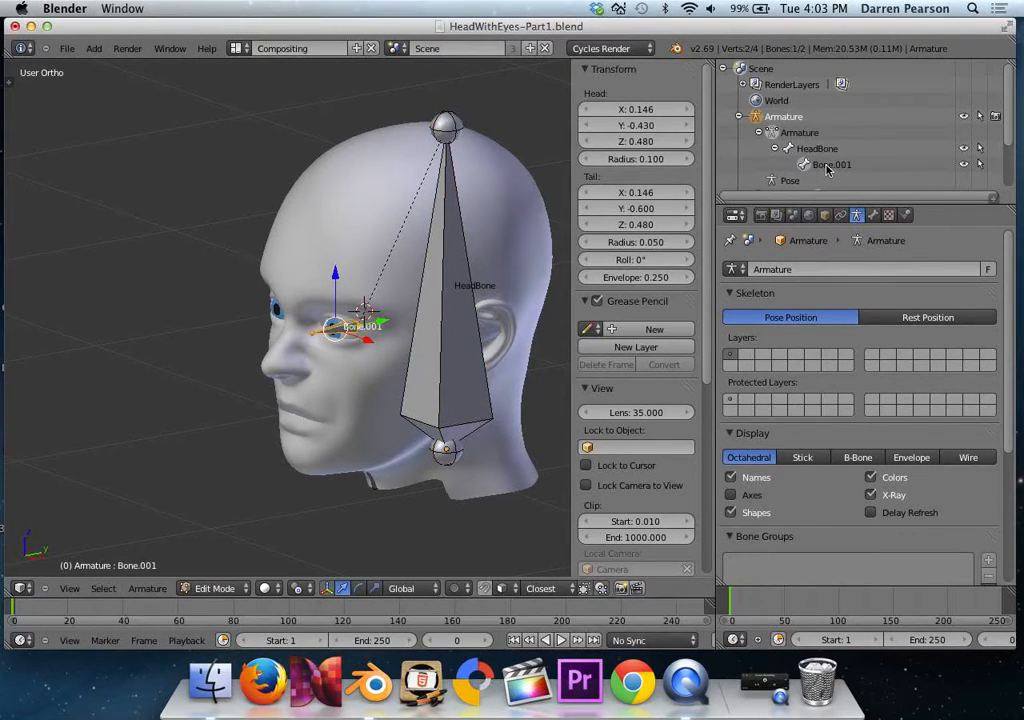
double_click(828, 167)
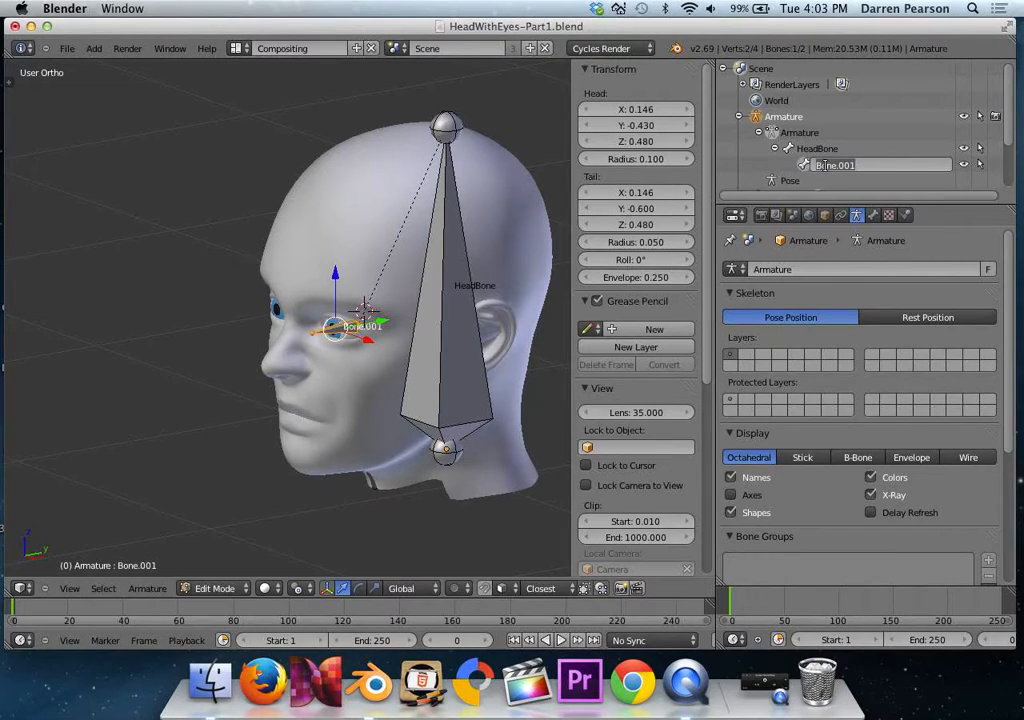
type("EyeBone.L")
key("Return")
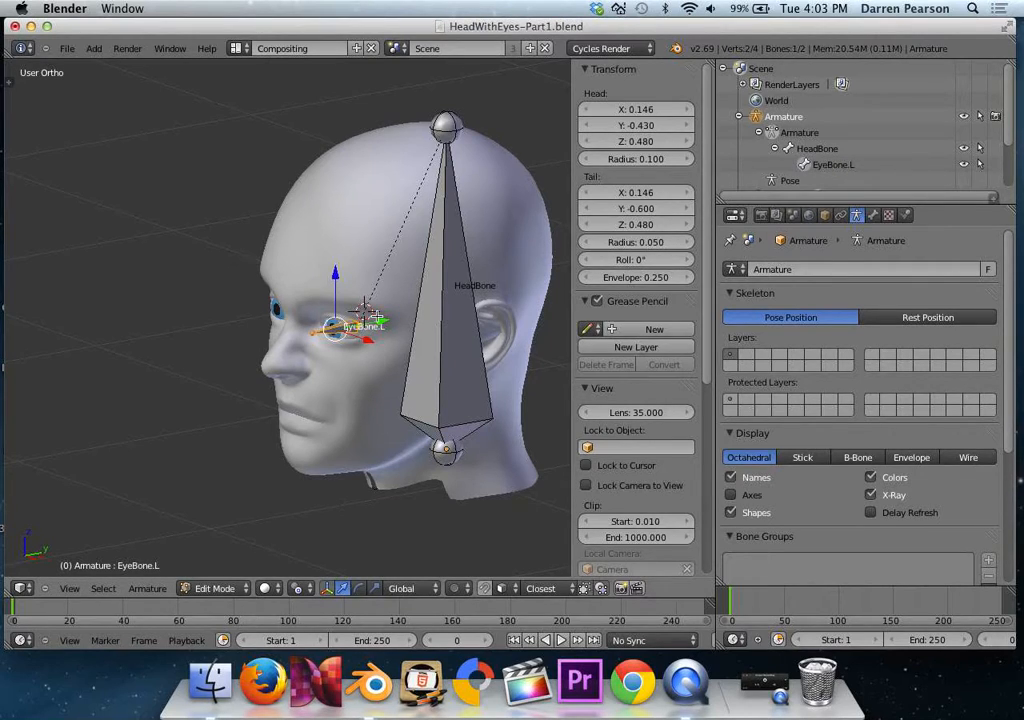
In front view, duplicate EyeBone.L and place the copy over the character's right eye, at about X -0.15.
key("KP_1")
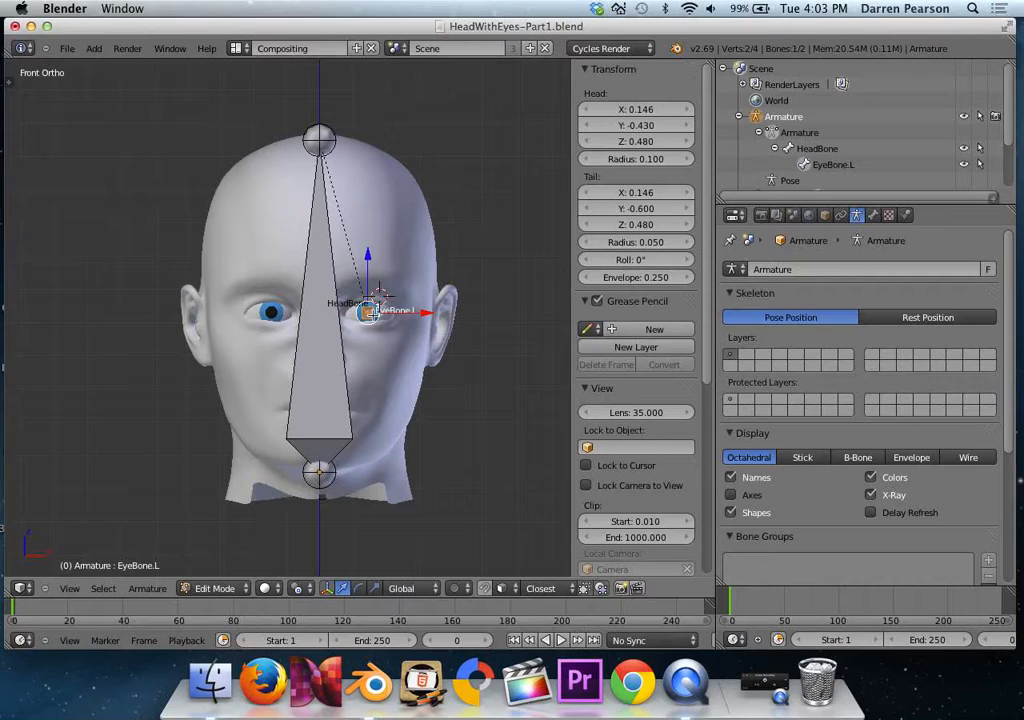
key("shift+d")
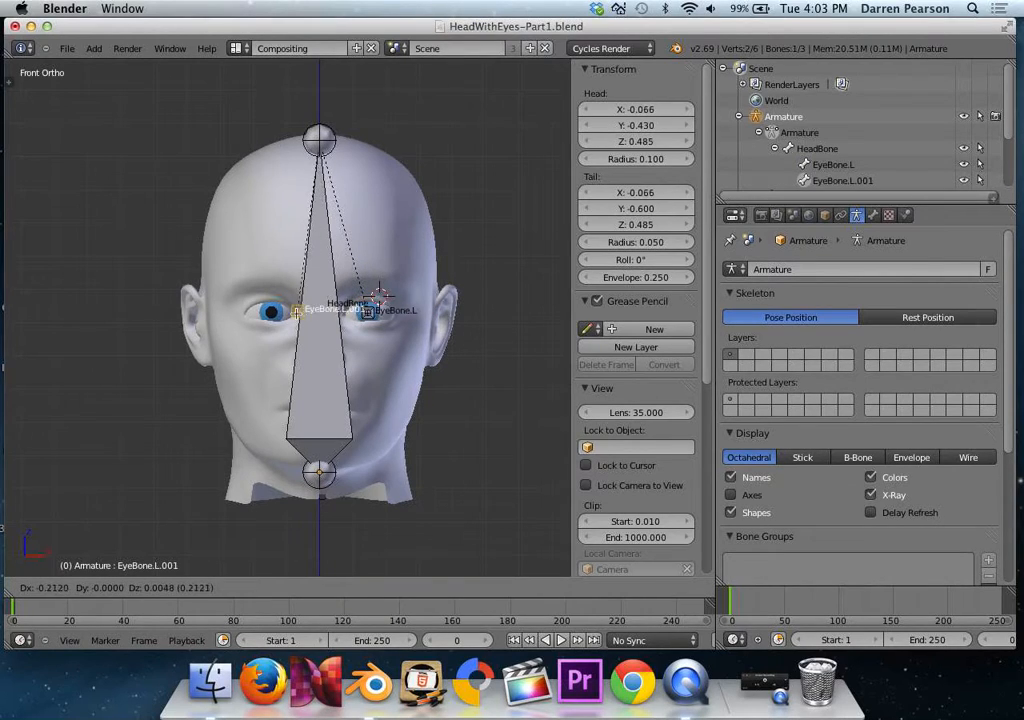
left_click(276, 313)
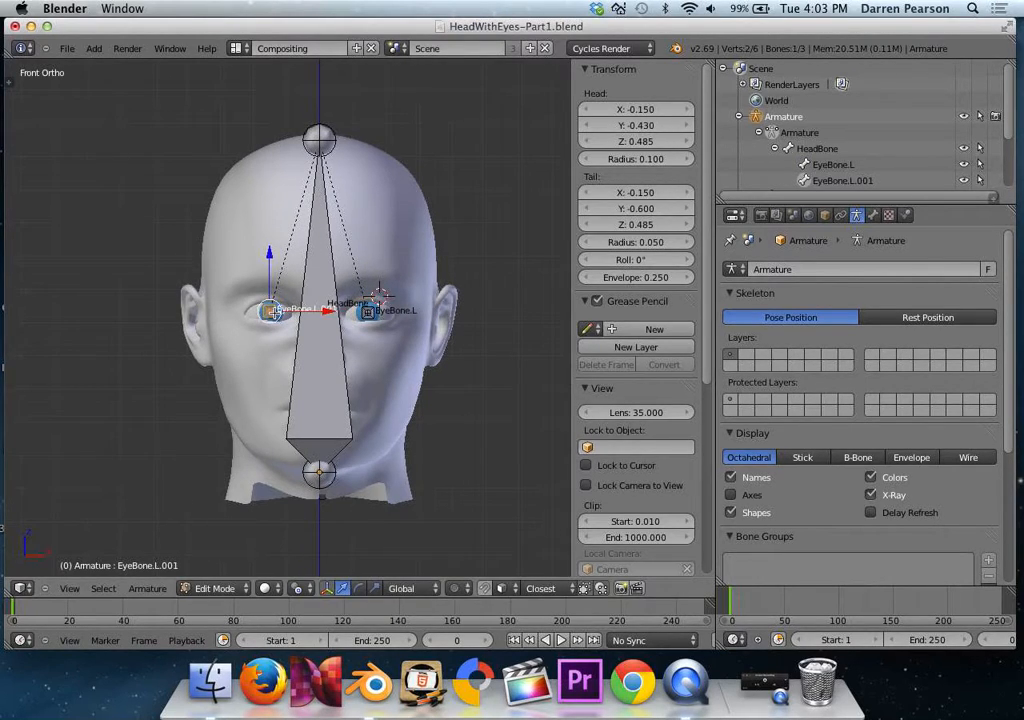
Set the copied eye bone's head position to X -0.146 and Z 0.48.
left_click(630, 110)
key("BackSpace")
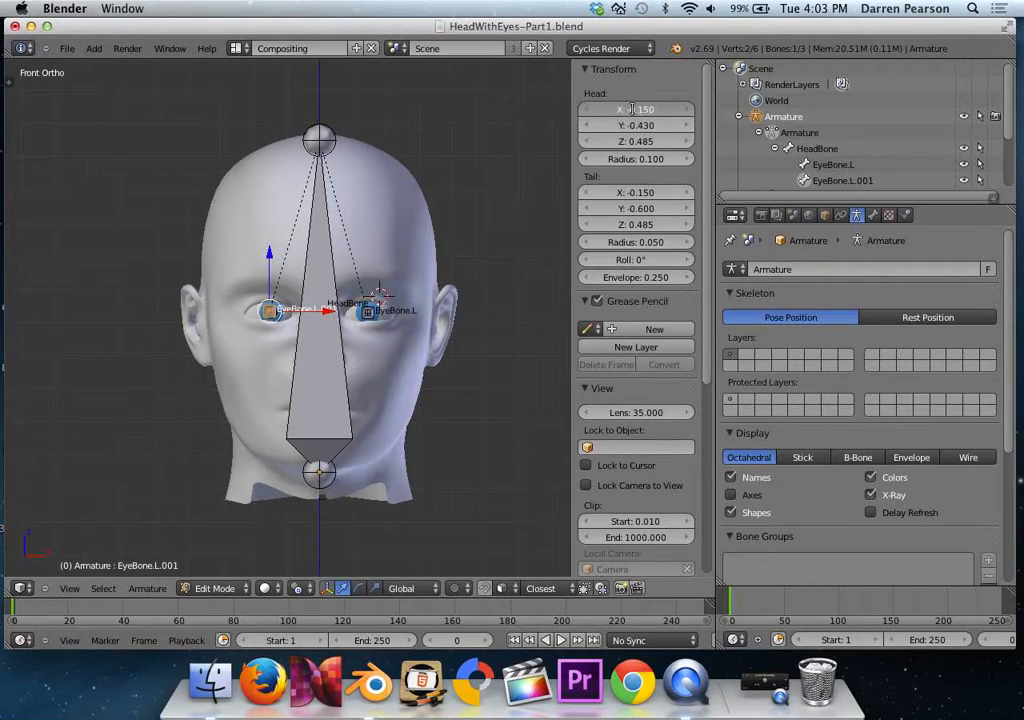
type("-0.146")
key("Tab")
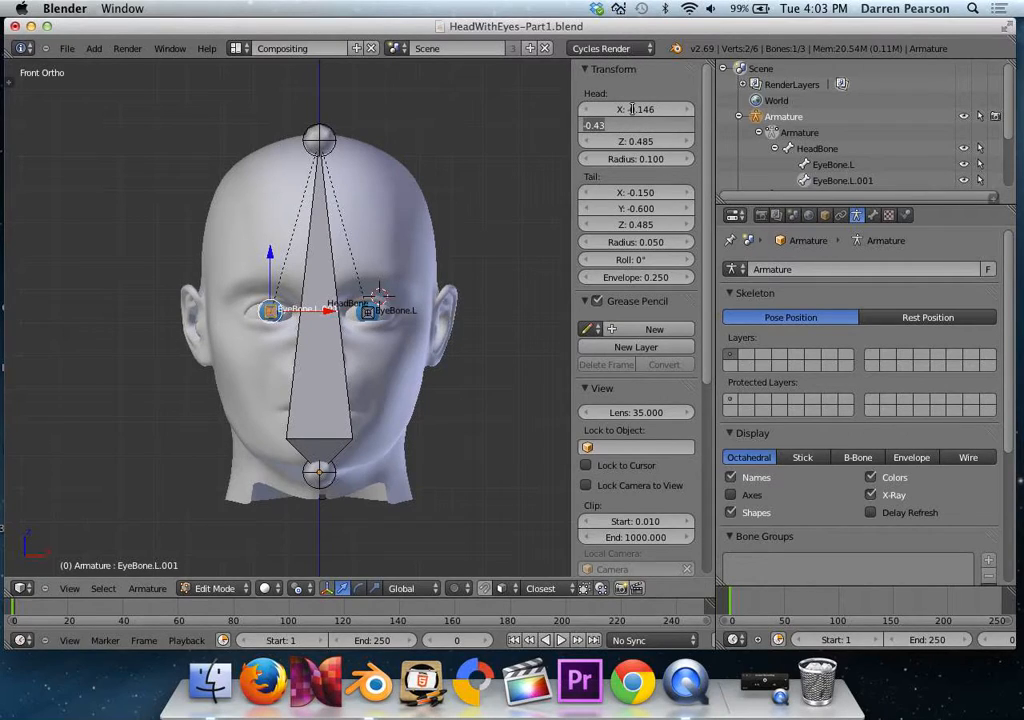
key("Tab")
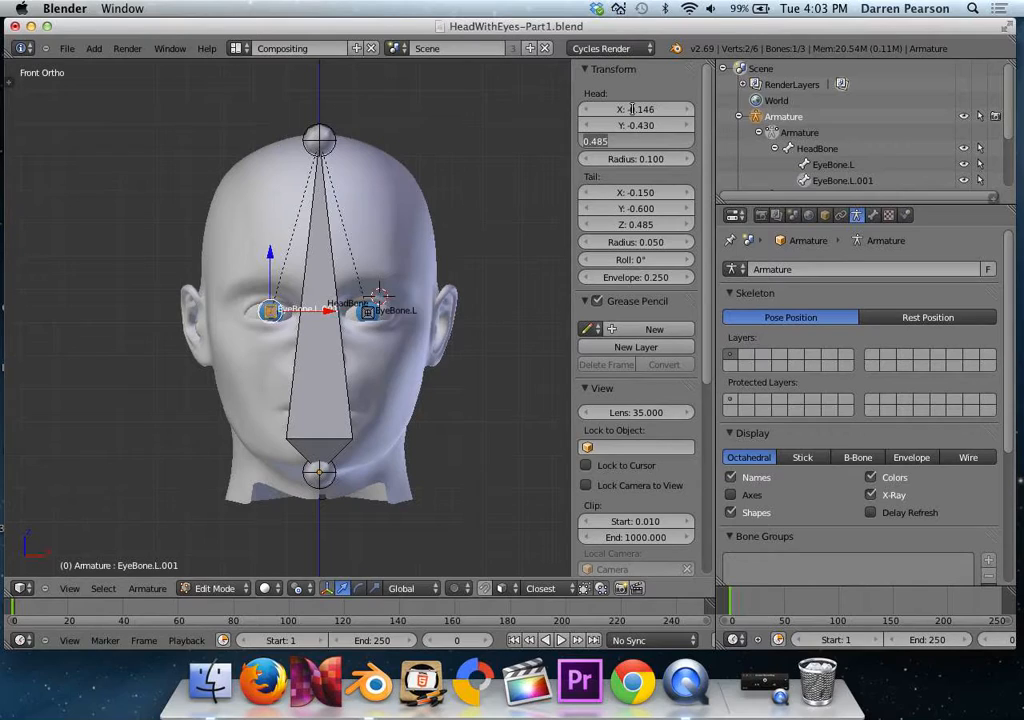
key("BackSpace")
type("0.48")
key("Tab")
Set the copied eye bone's tail position to X -0.146 and Z 0.48.
key("BackSpace")
type("-0.14")
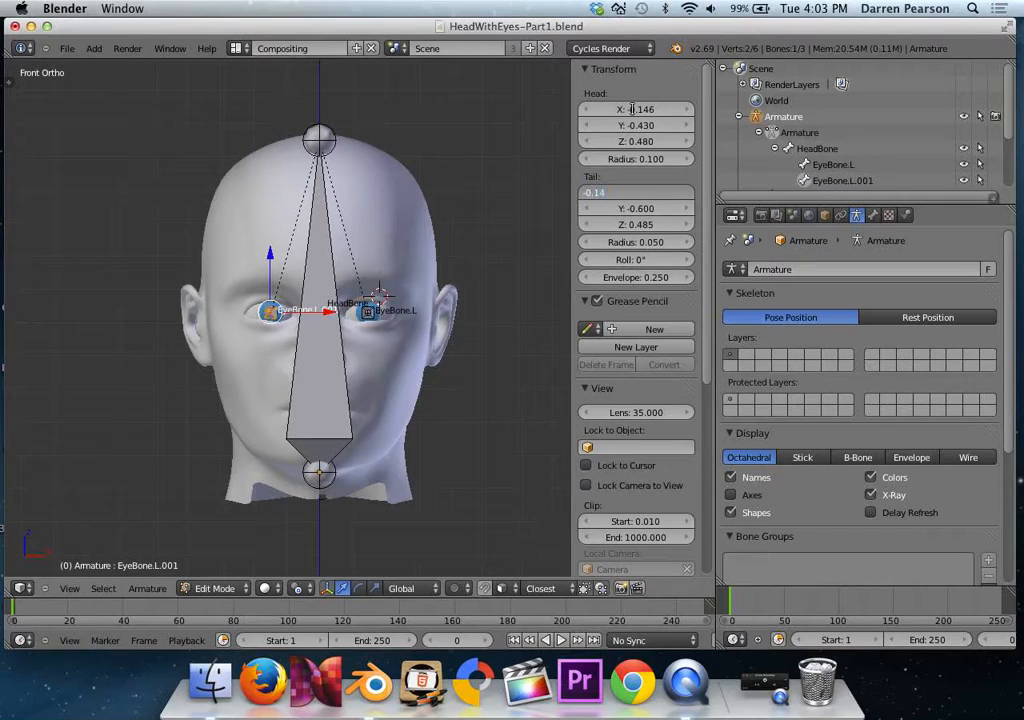
type("6")
key("Tab")
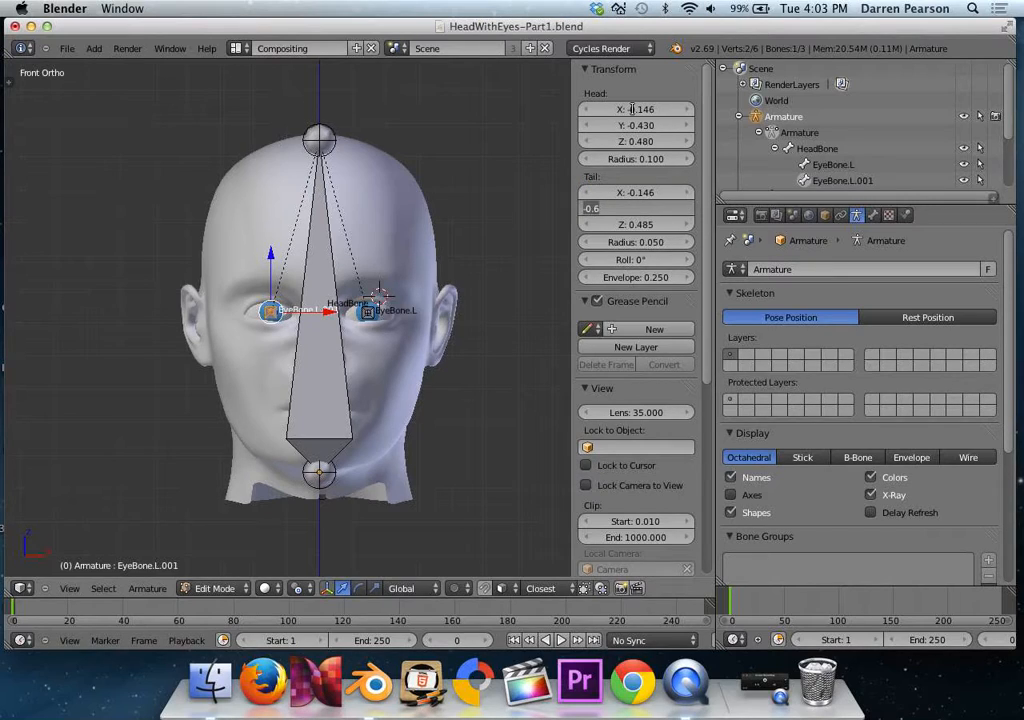
key("Tab")
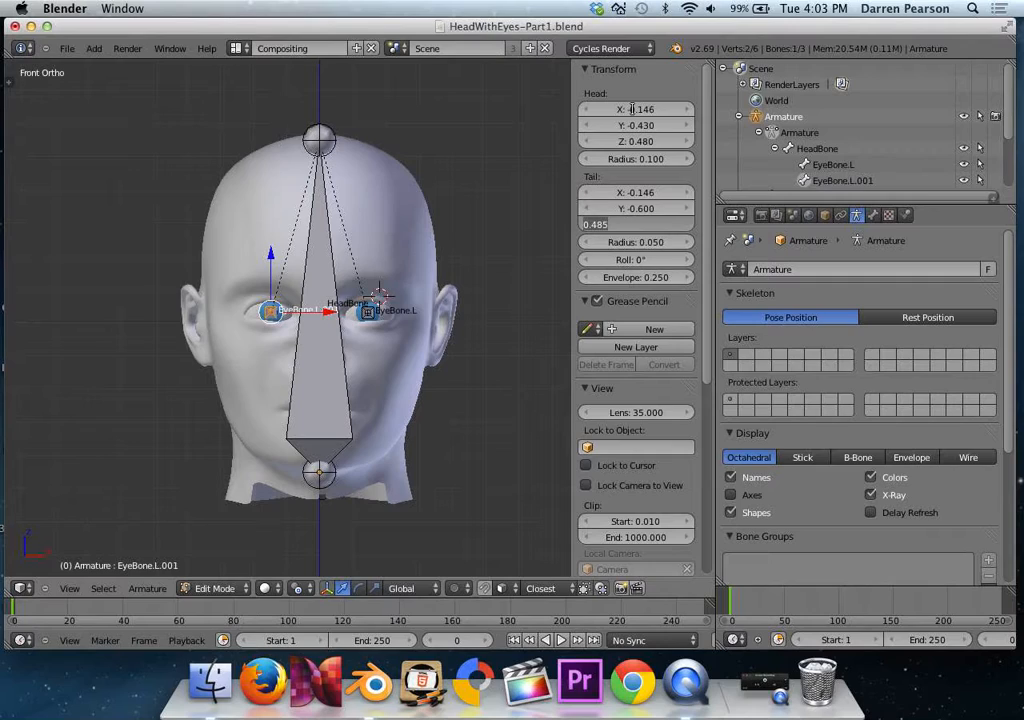
key("BackSpace")
type(".48")
key("Return")
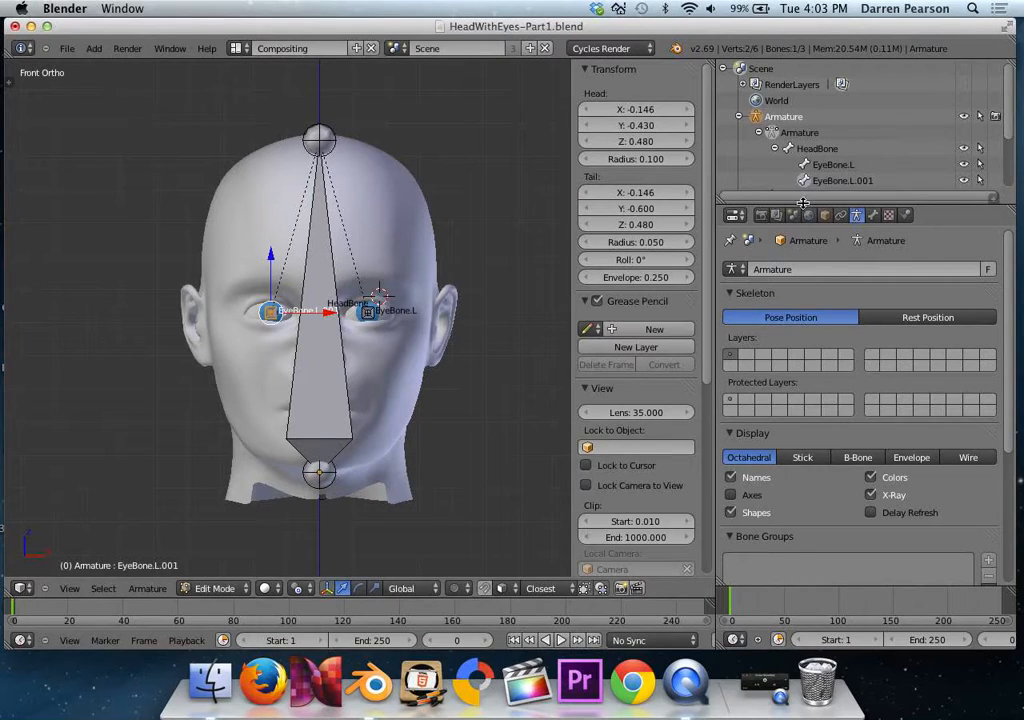
Enlarge the outliner area and rename the copied eye bone to EyeBone.R.
left_click_drag(803, 203, 805, 266)
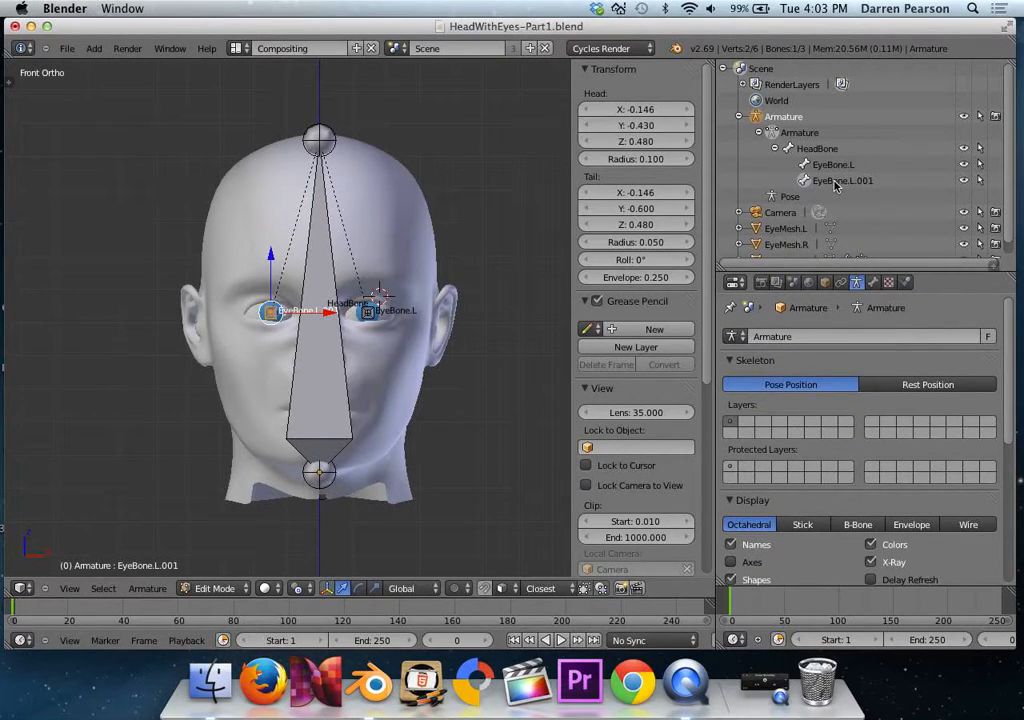
double_click(870, 182)
key("BackSpace")
key("BackSpace")
key("BackSpace")
key("BackSpace")
key("BackSpace")
type("R")
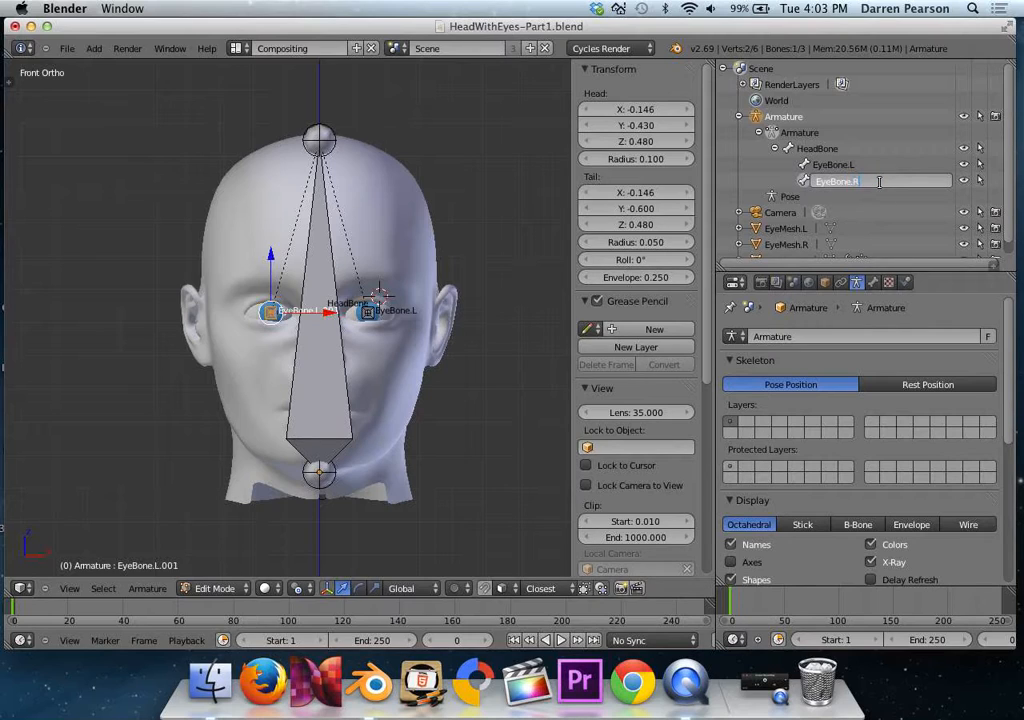
key("Return")
Switch the armature to Pose Mode and select all of its bones.
middle_click_drag(285, 245, 264, 343)
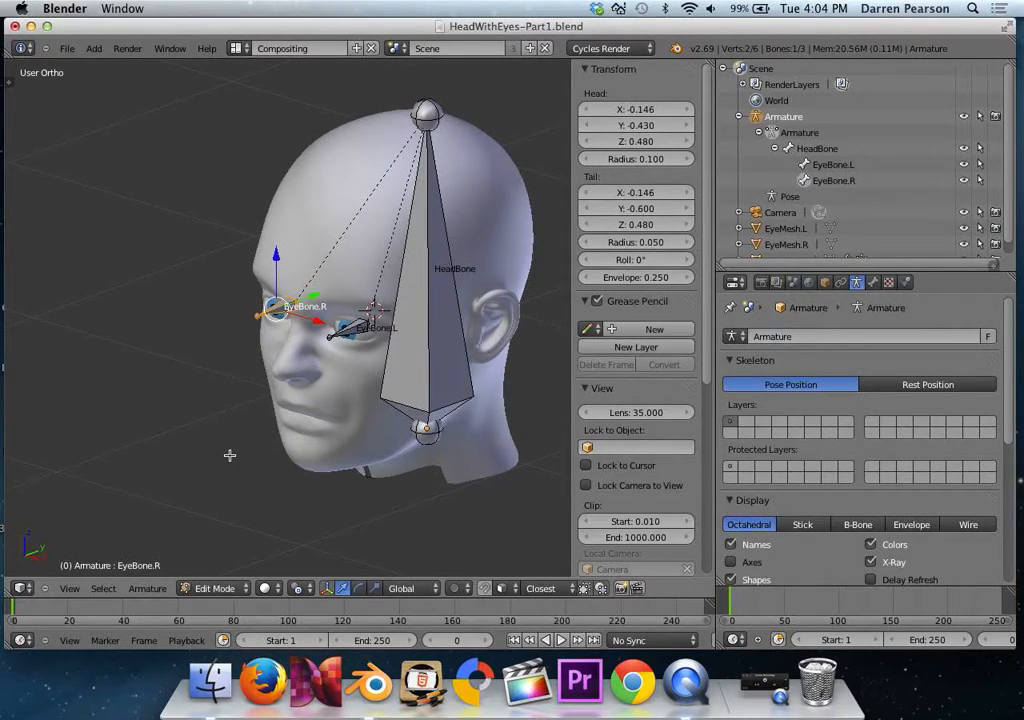
left_click(214, 588)
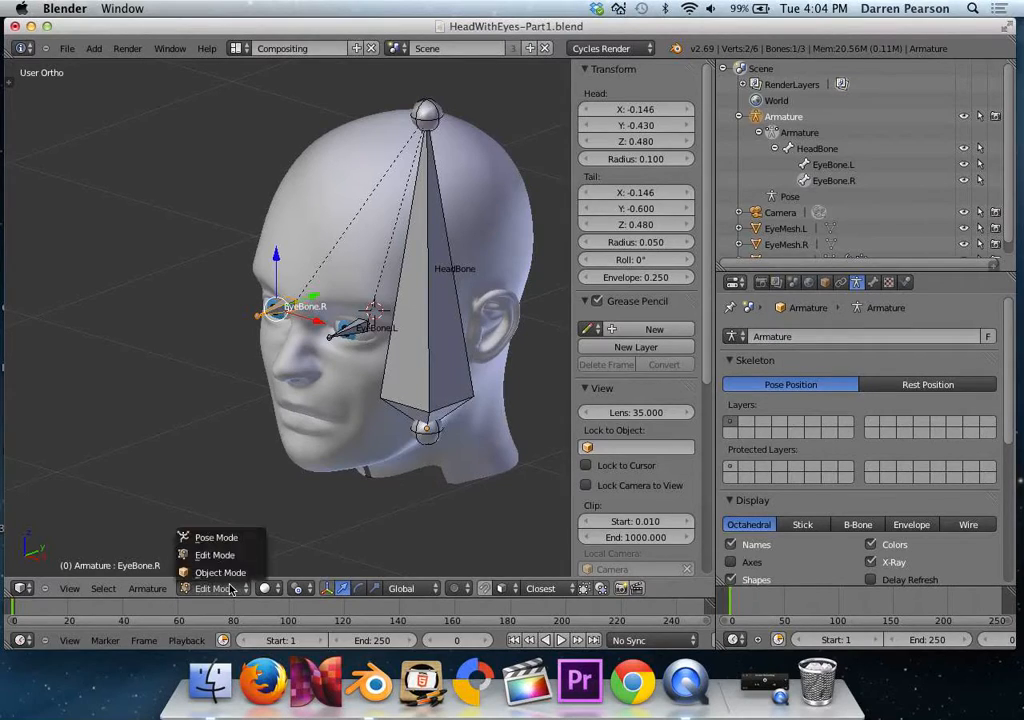
left_click(218, 538)
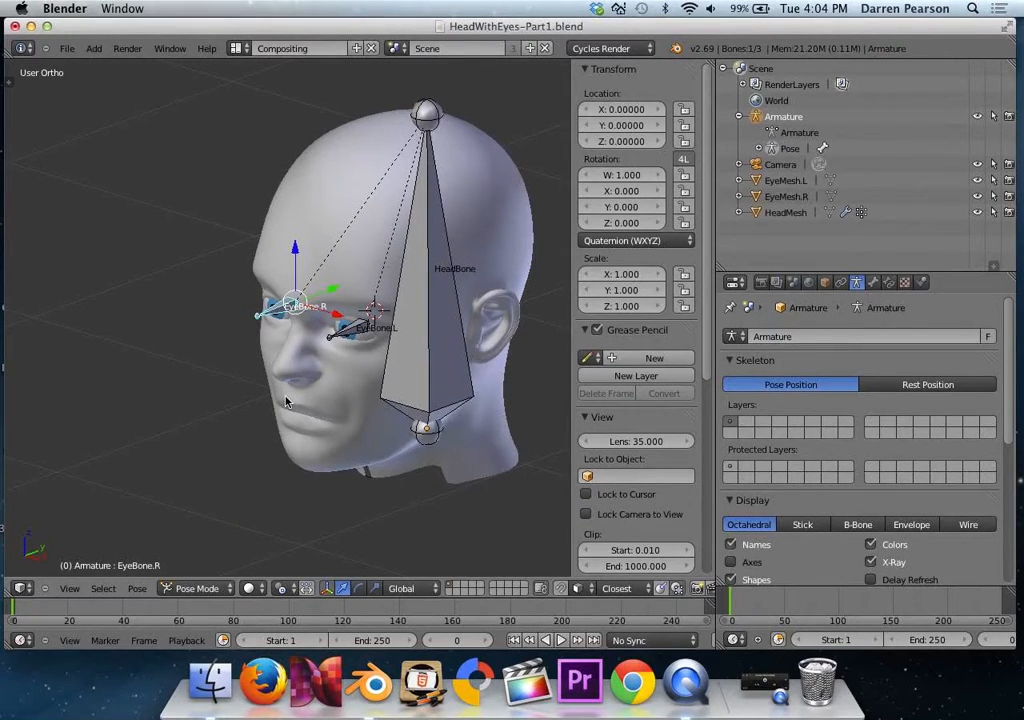
key("a")
key("a")
key("a")
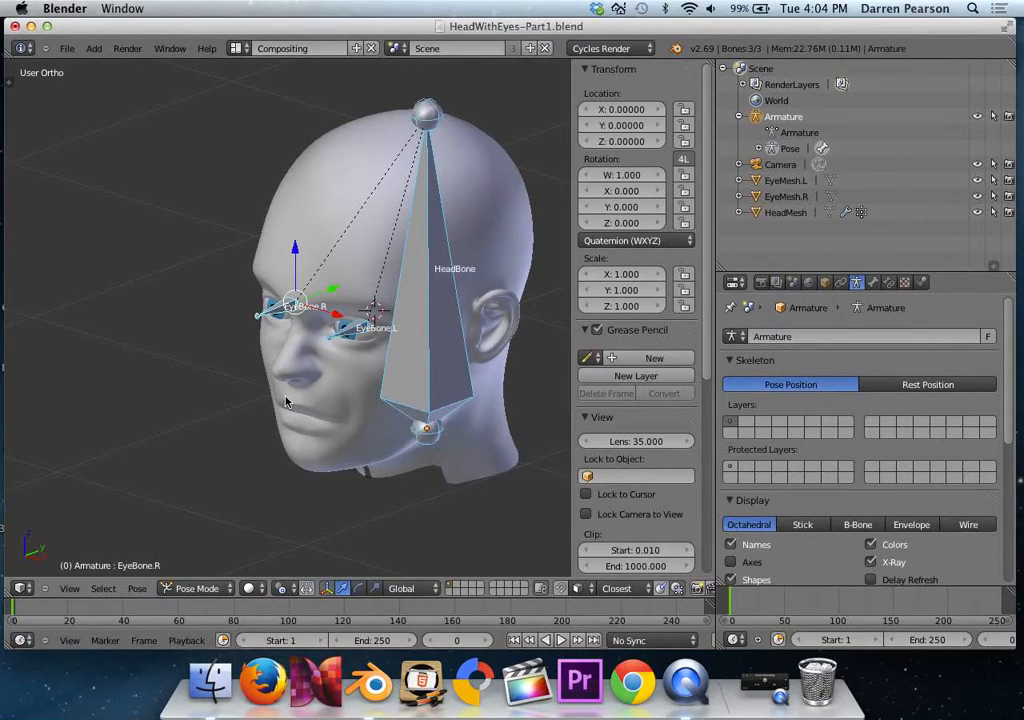
Parent HeadMesh to HeadBone with the Bone option, selecting the mesh in Object Mode and the bone in Pose Mode.
key("a")
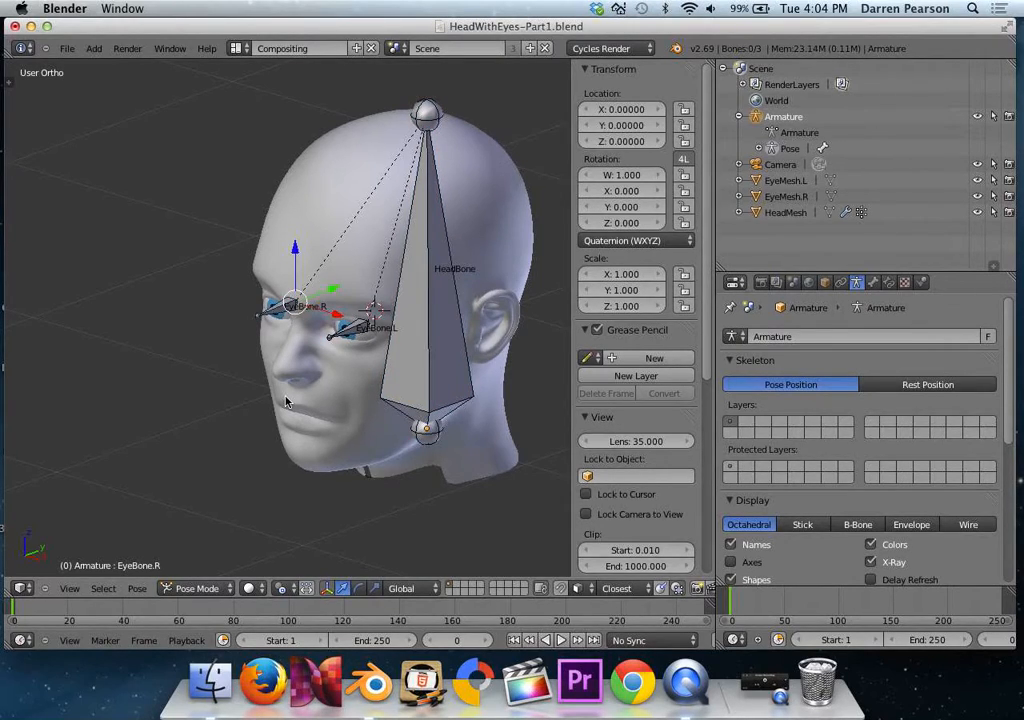
key("ctrl+Tab")
right_click(486, 207)
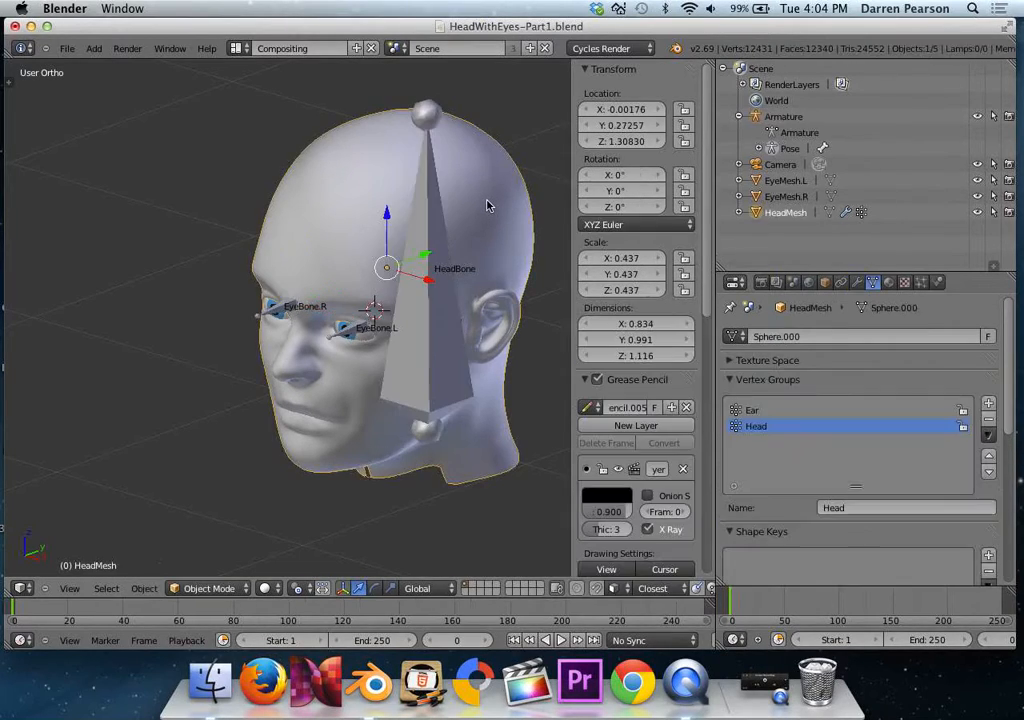
right_click(440, 364)
key("ctrl+Tab")
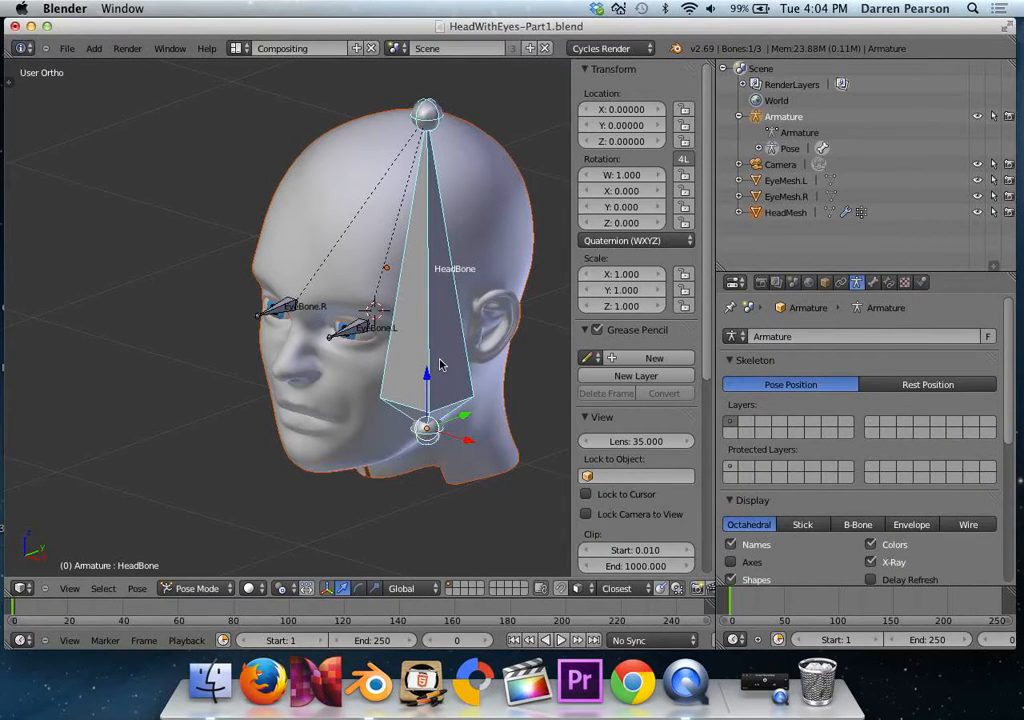
key("ctrl+p")
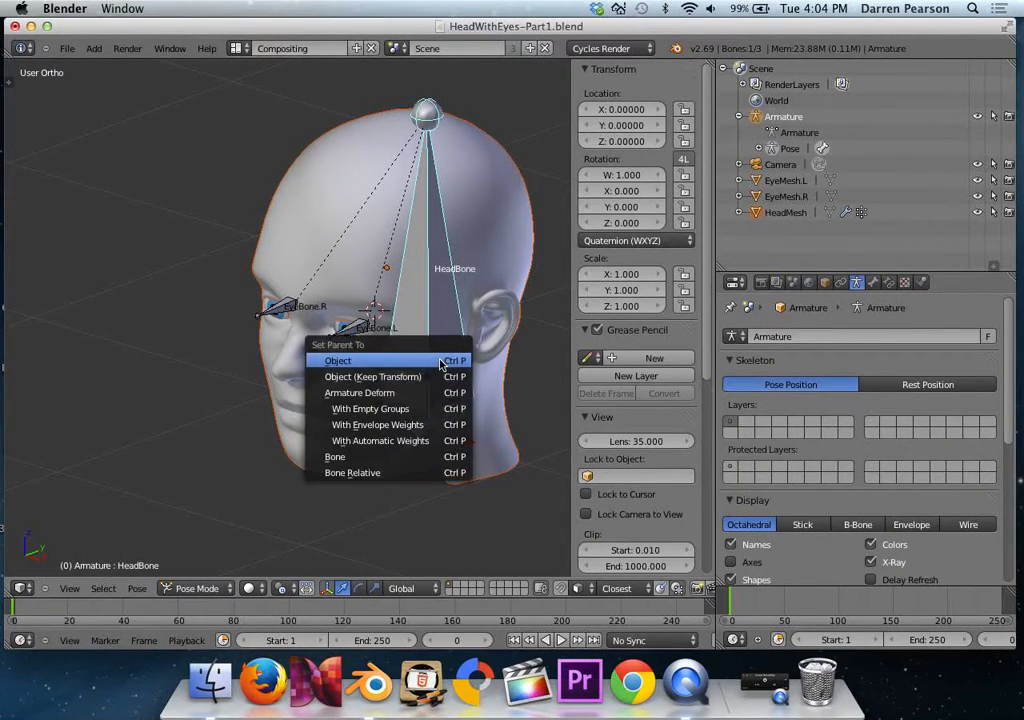
left_click(405, 466)
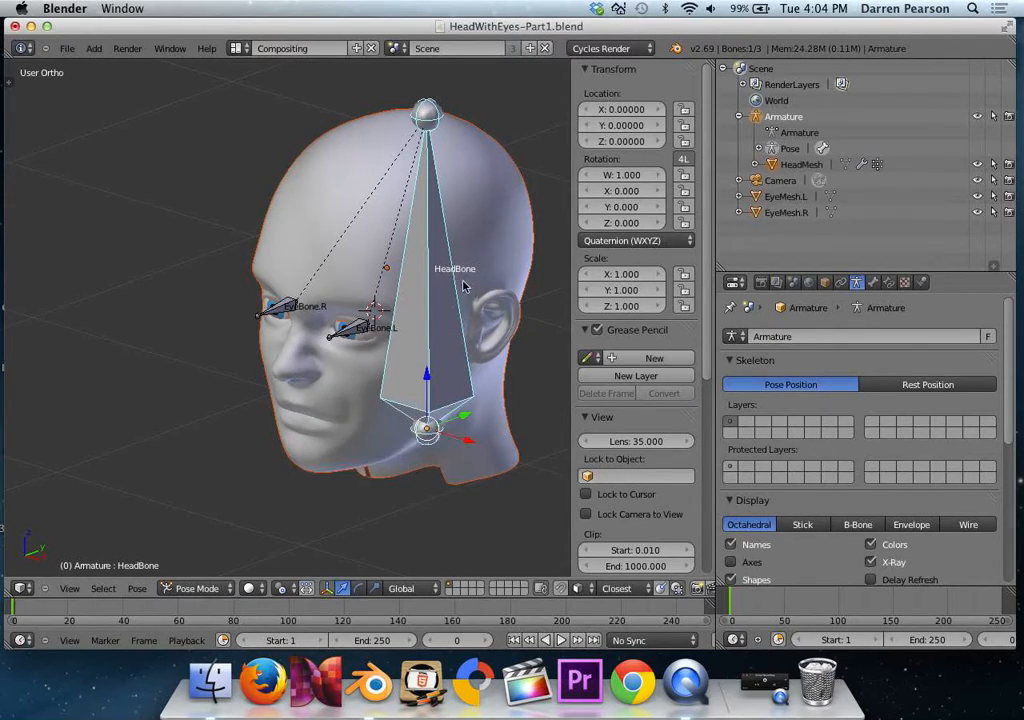
Clear the bone and object selections in Object Mode, select only the armature and return it to Pose Mode.
key("a")
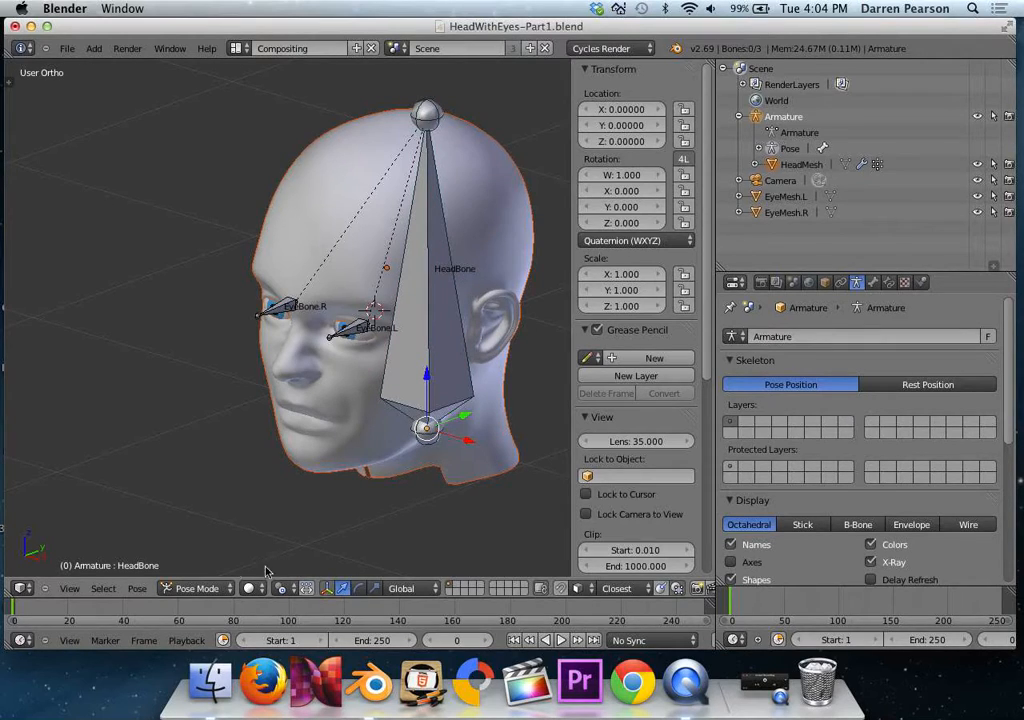
left_click(199, 588)
left_click(200, 572)
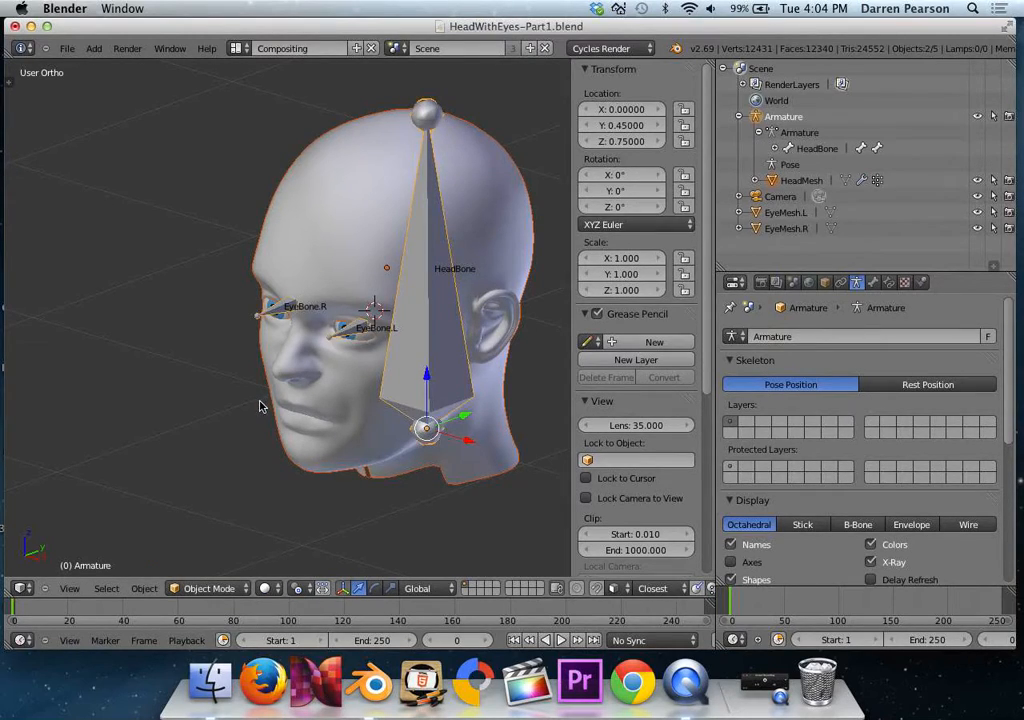
key("a")
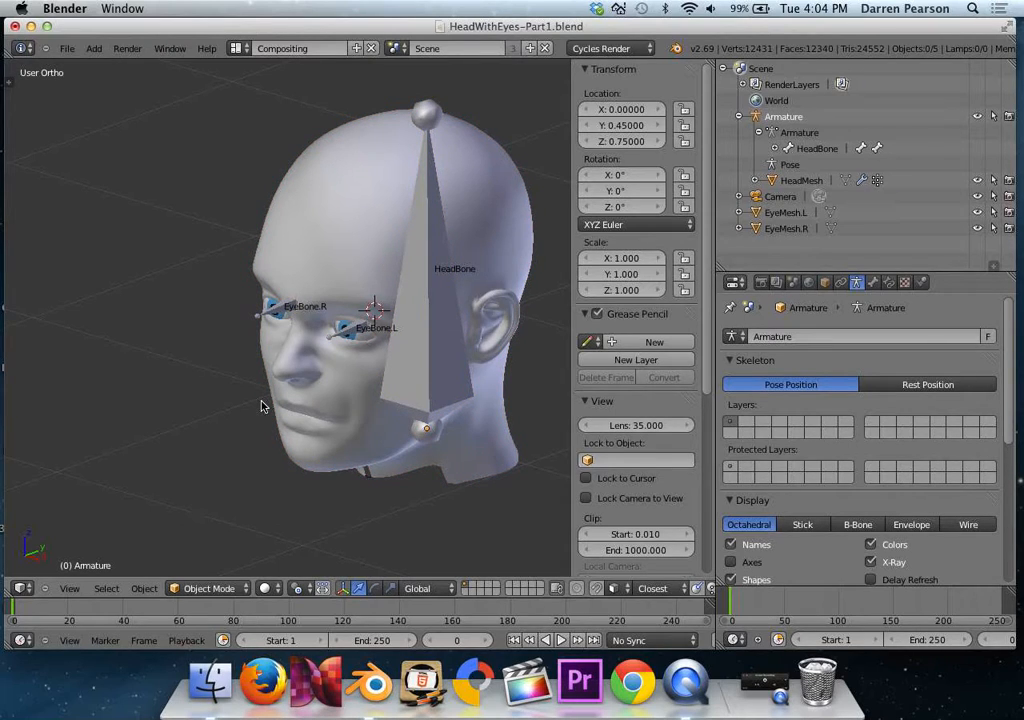
right_click(415, 392)
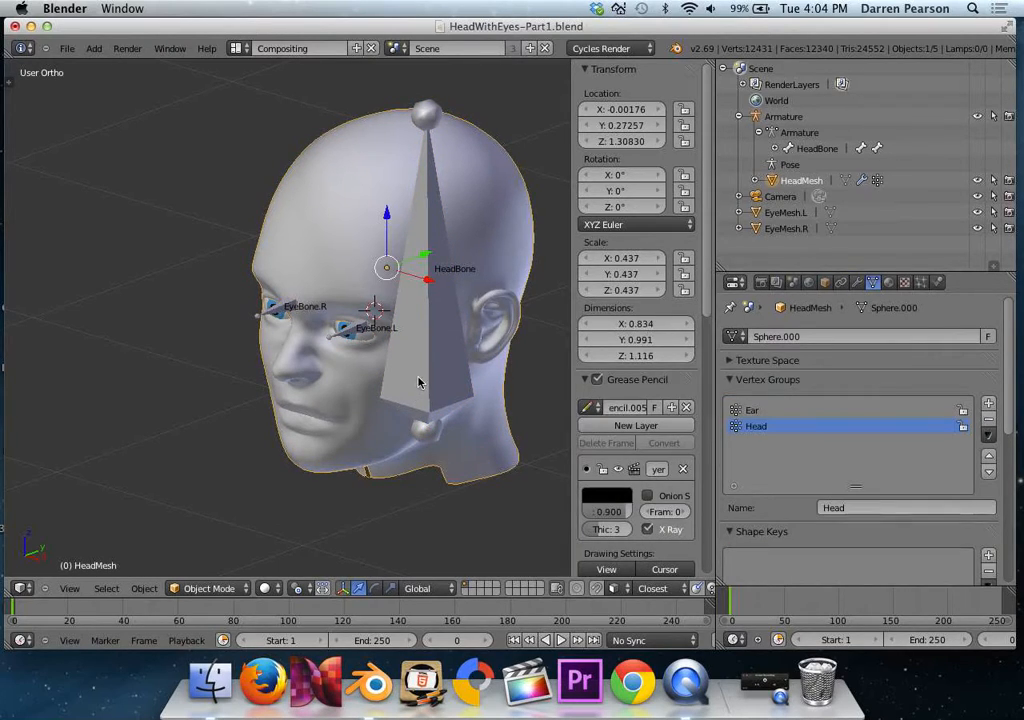
right_click(418, 382)
left_click(209, 588)
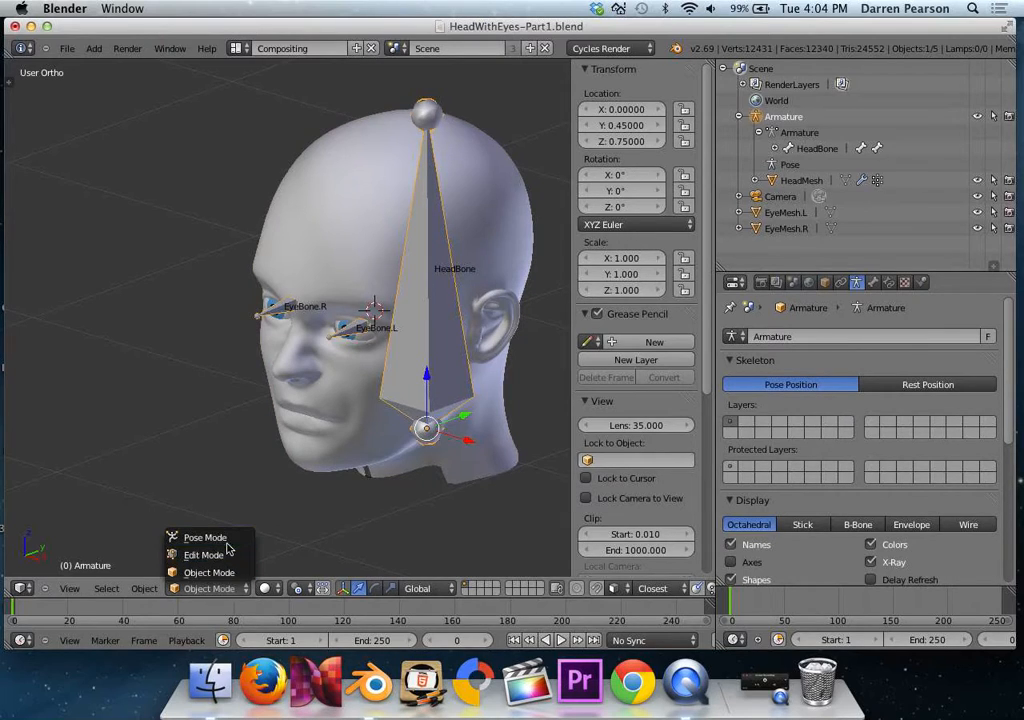
left_click(227, 541)
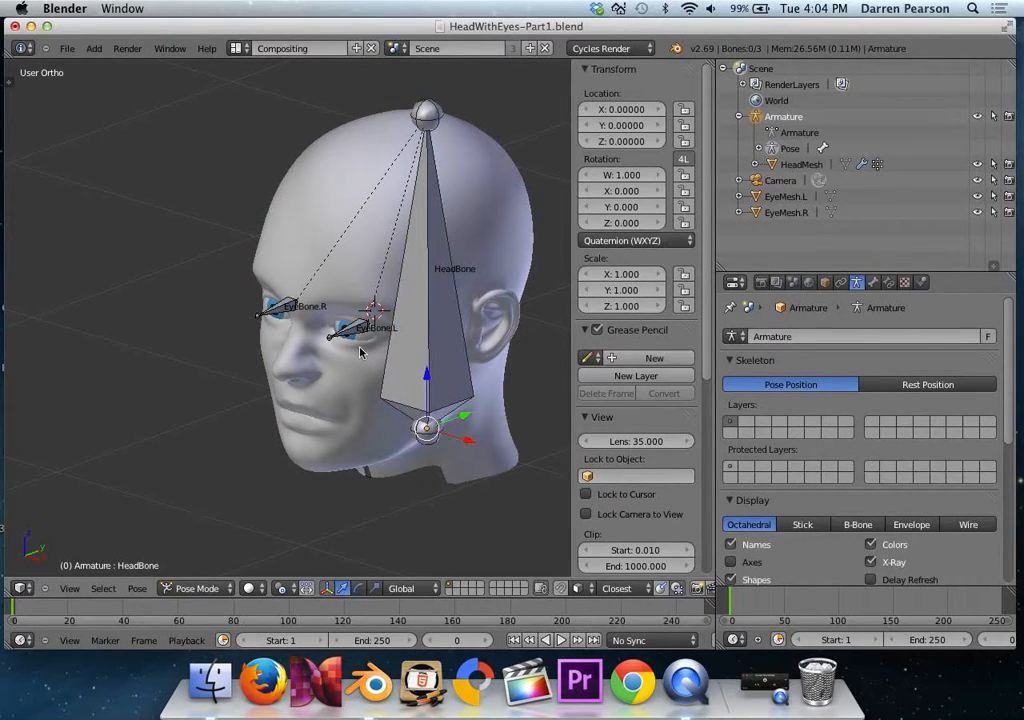
Parent EyeMesh.L to EyeBone.L with the Bone option.
scroll(362, 352, "up", 5)
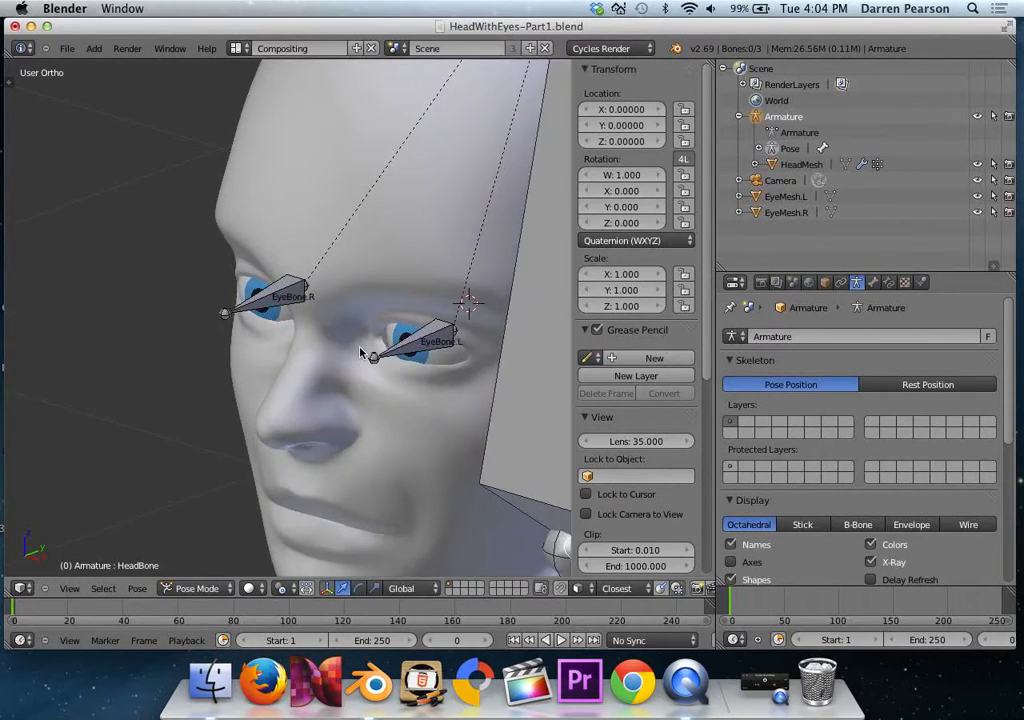
right_click(447, 360)
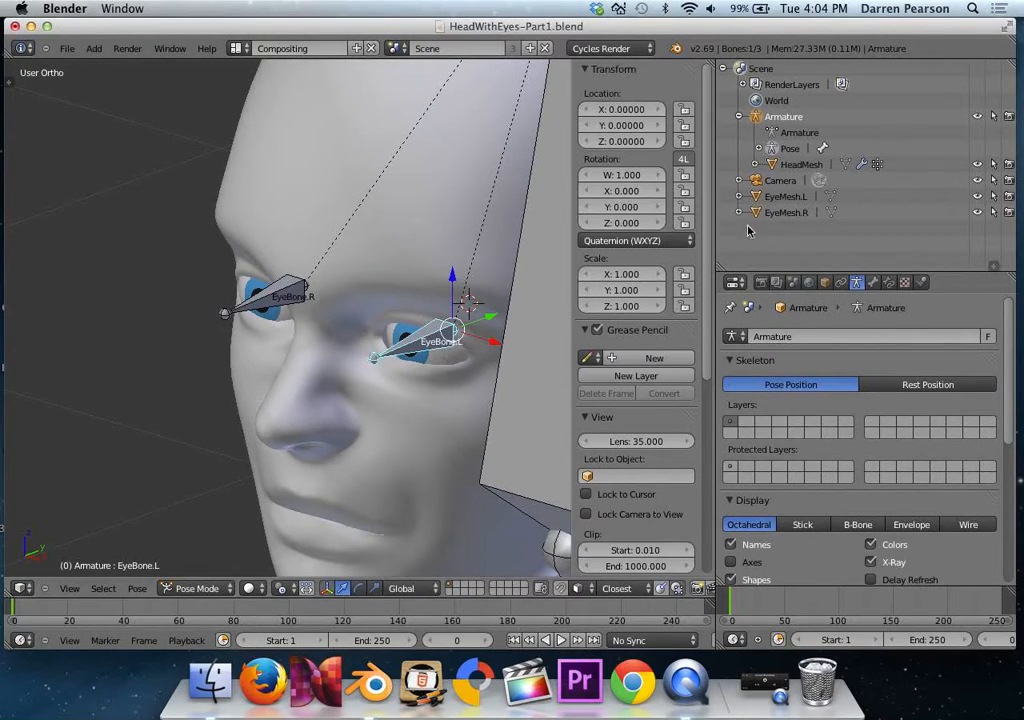
left_click(780, 197)
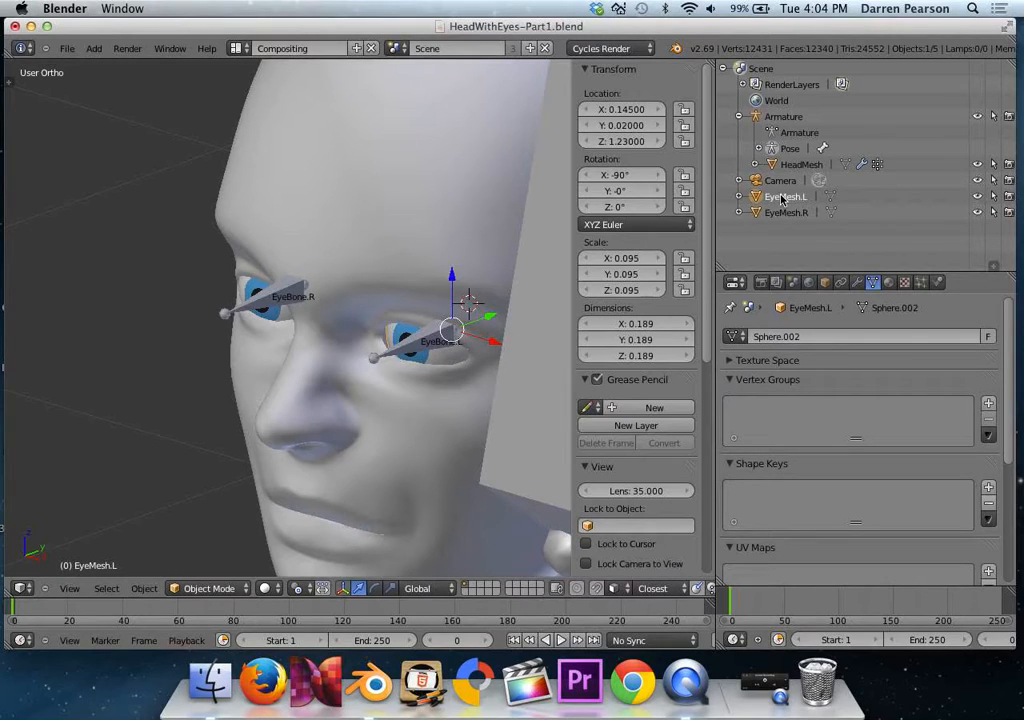
right_click(432, 341)
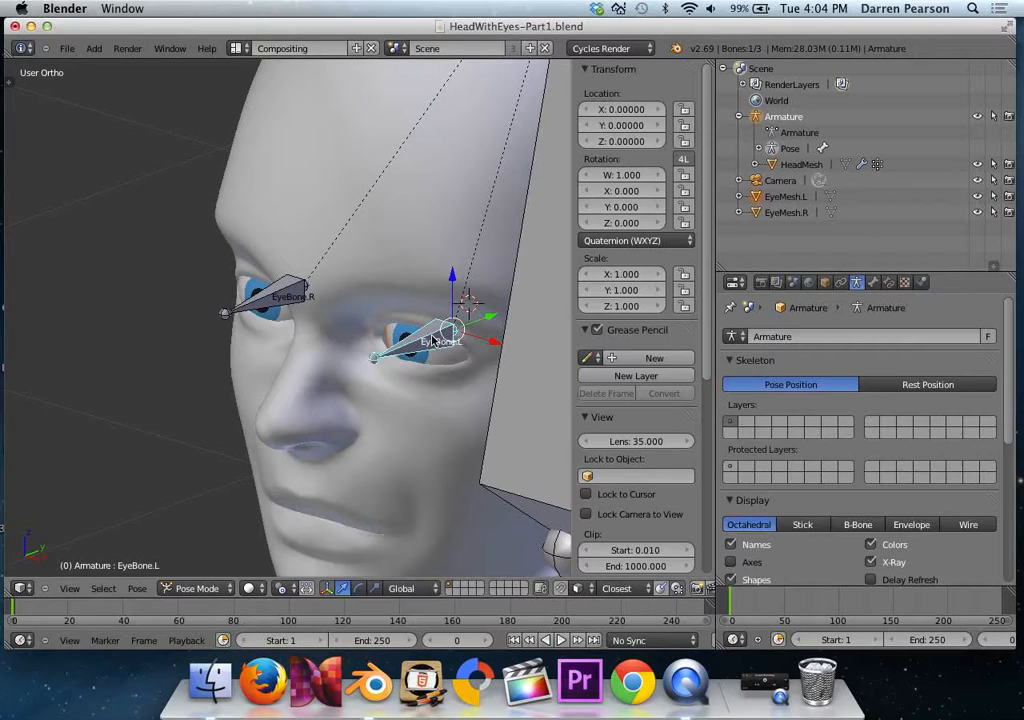
key("ctrl+p")
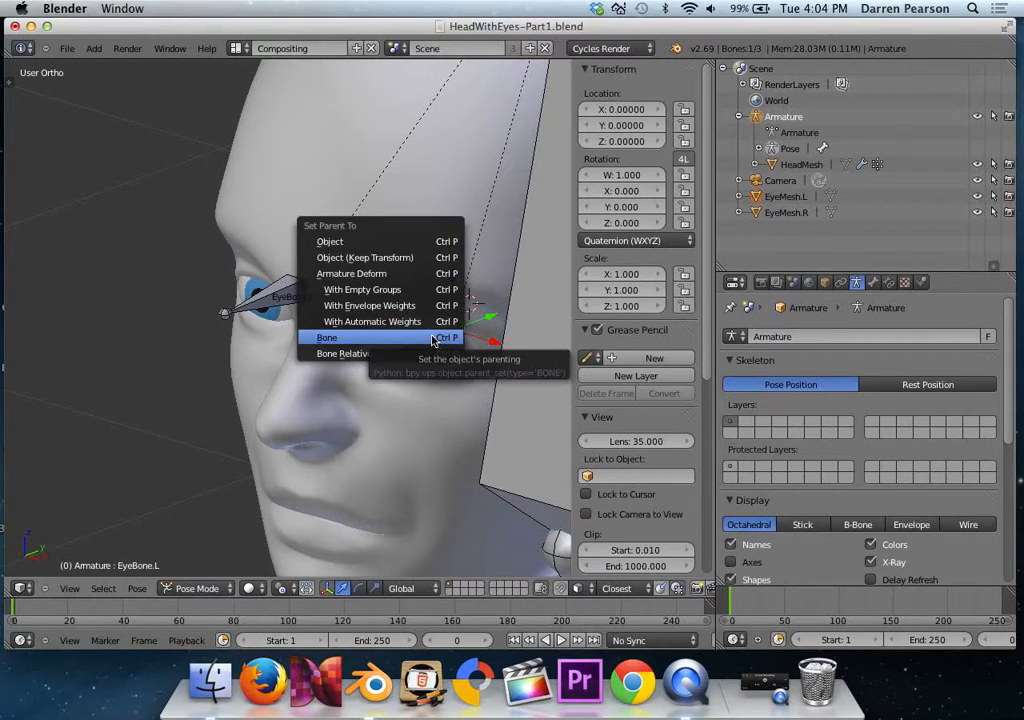
left_click(432, 341)
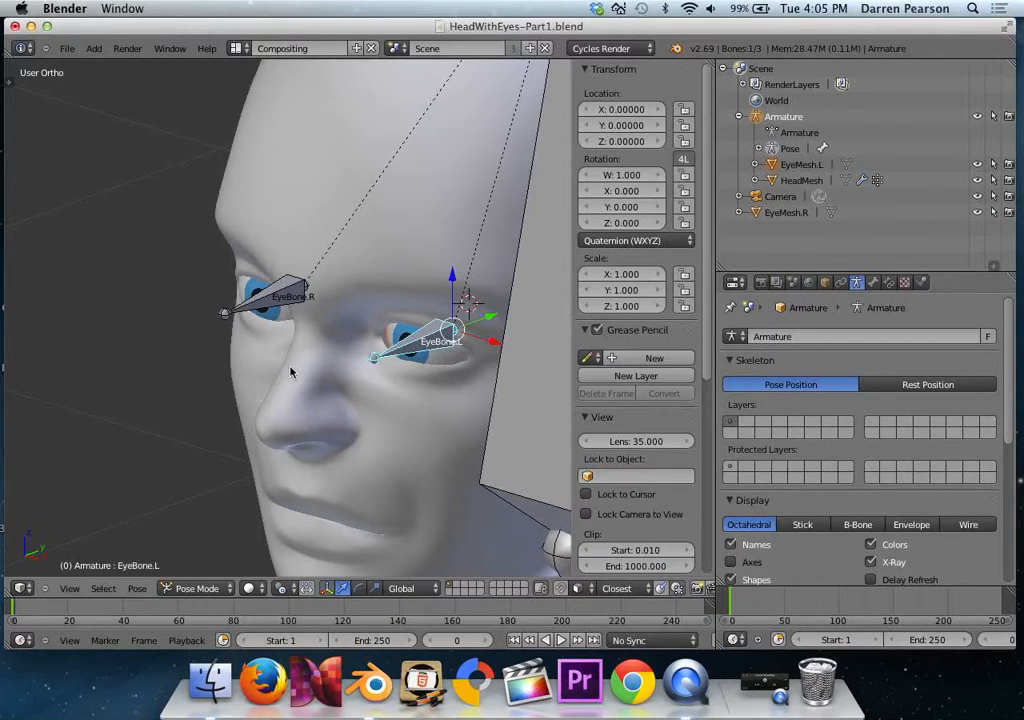
Deselect the bones, make the armature the only selected object in Object Mode and switch it back to Pose Mode.
key("a")
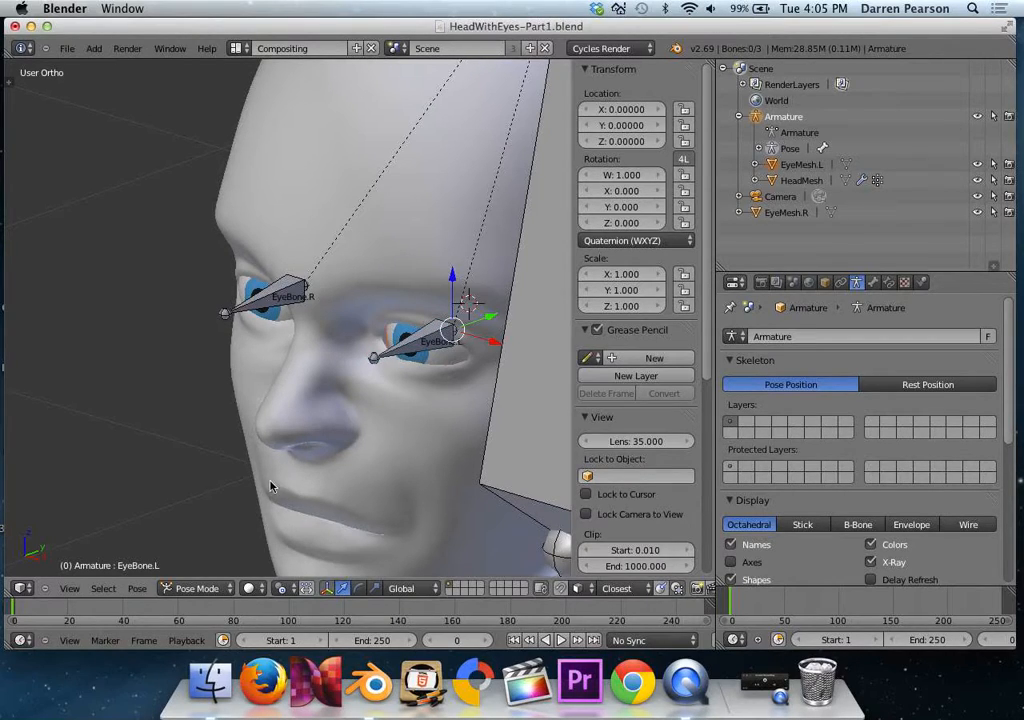
left_click(197, 588)
left_click(192, 569)
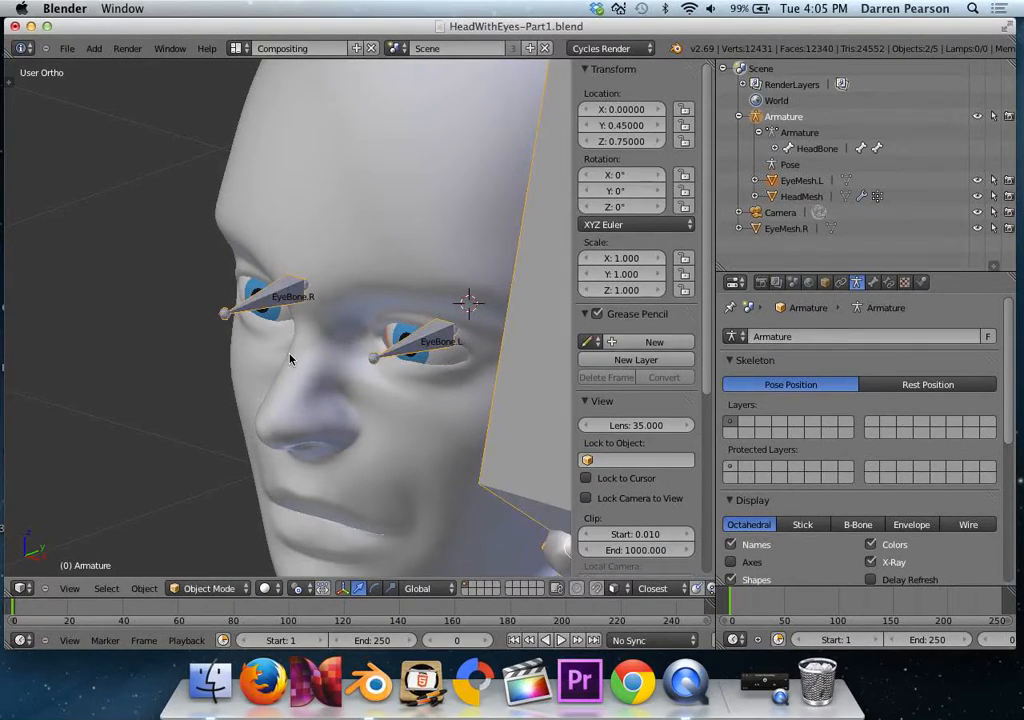
right_click(280, 298)
right_click(278, 298)
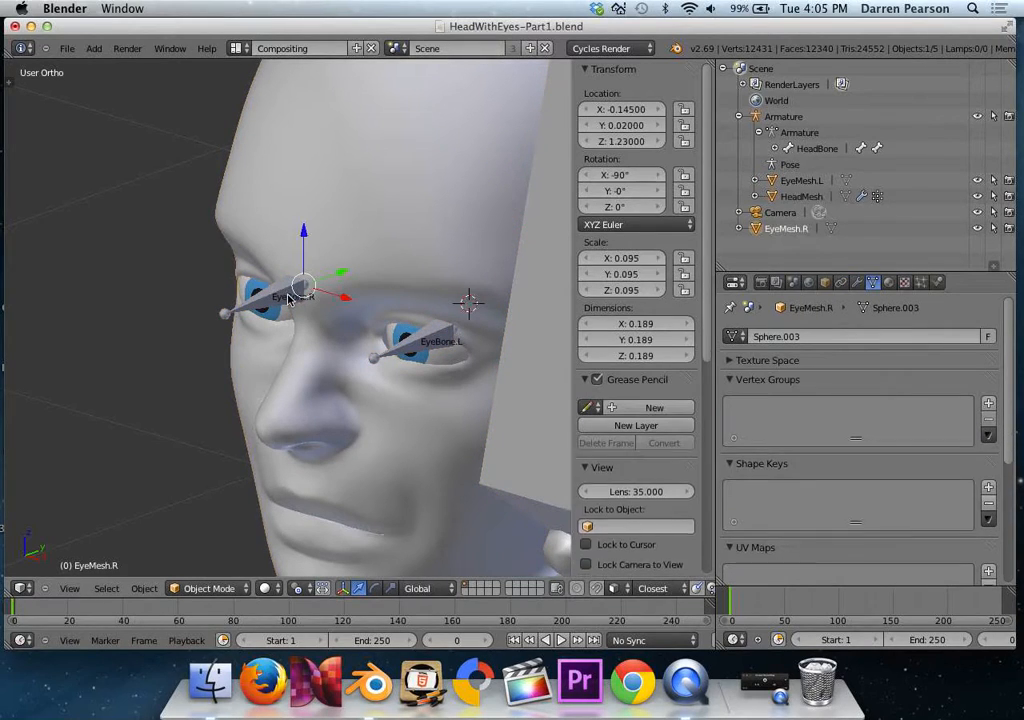
right_click(275, 298)
left_click(200, 588)
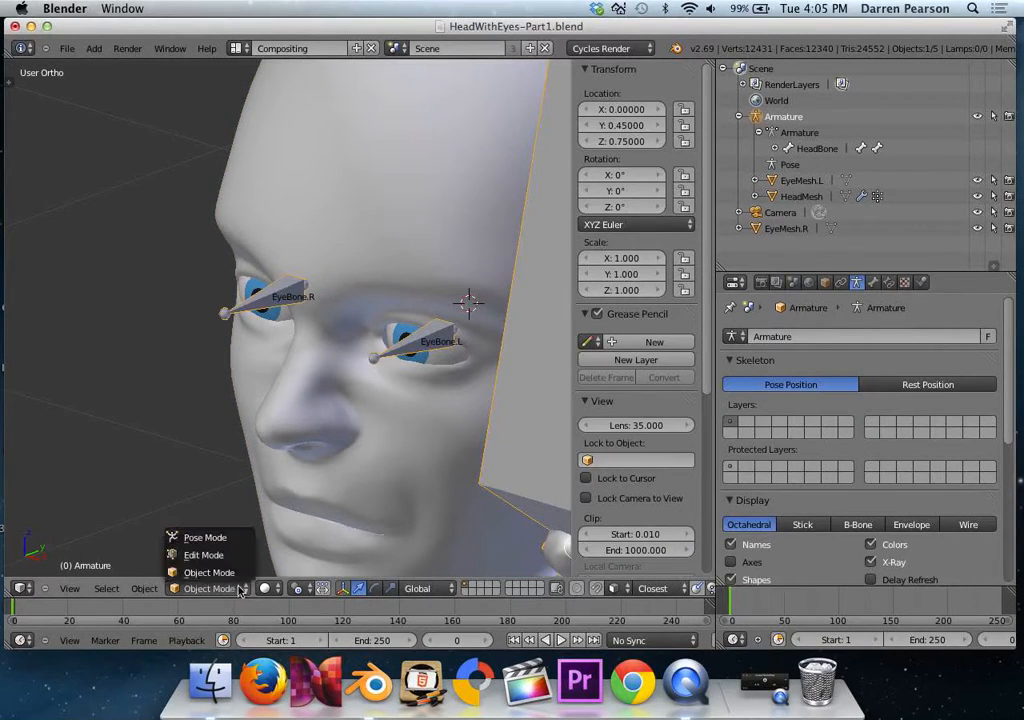
left_click(215, 538)
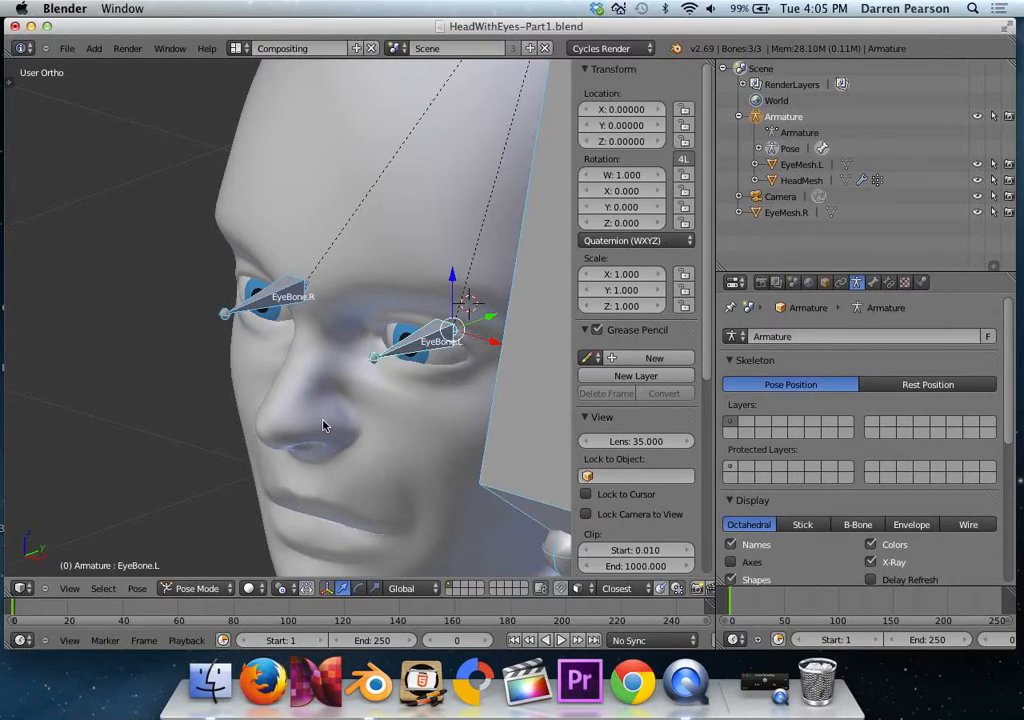
Parent EyeMesh.R to EyeBone.R with the Bone option and deselect all bones.
left_click(788, 214)
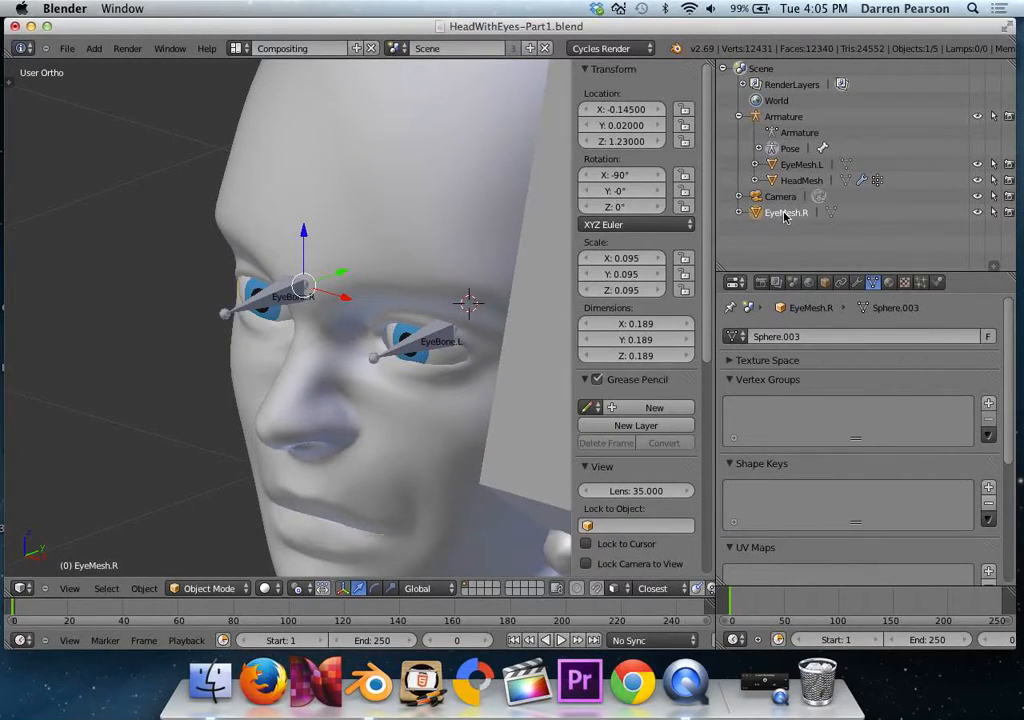
left_click(270, 302)
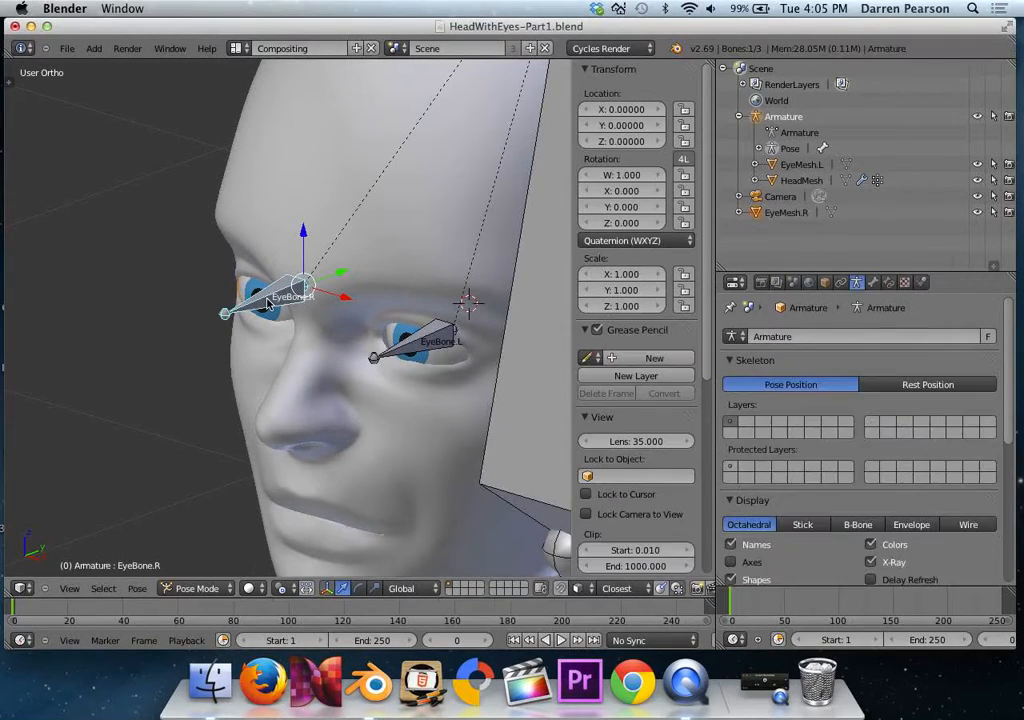
key("ctrl+p")
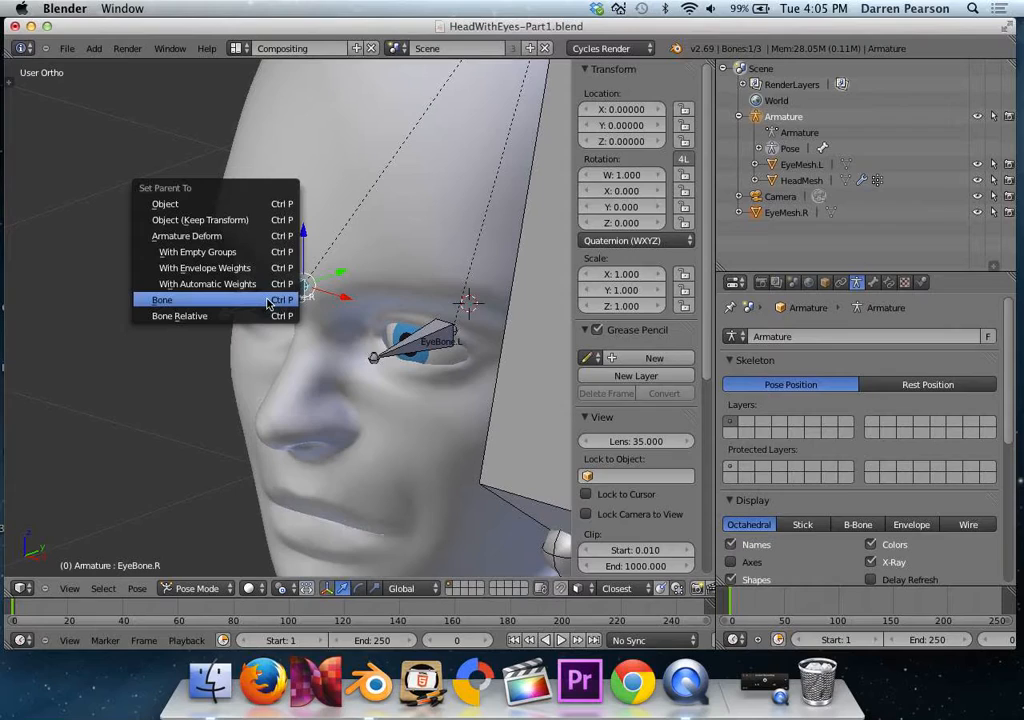
left_click(268, 300)
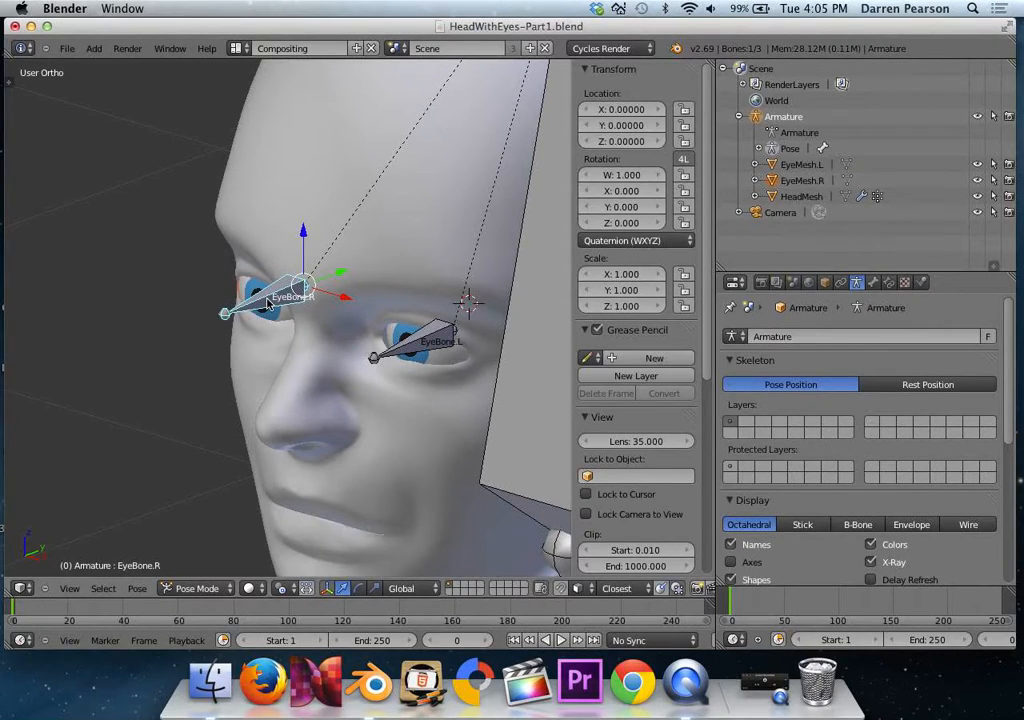
key("a")
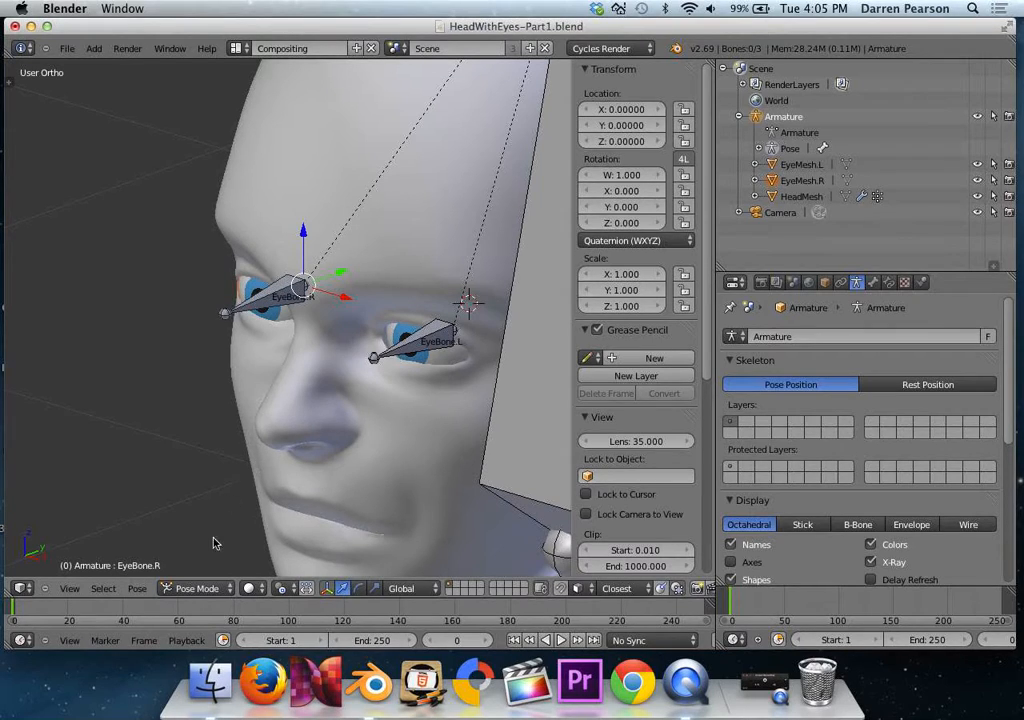
Test the head rig by moving and rotating HeadBone, clearing its location and rotation after each trial.
scroll(297, 414, "down", 5)
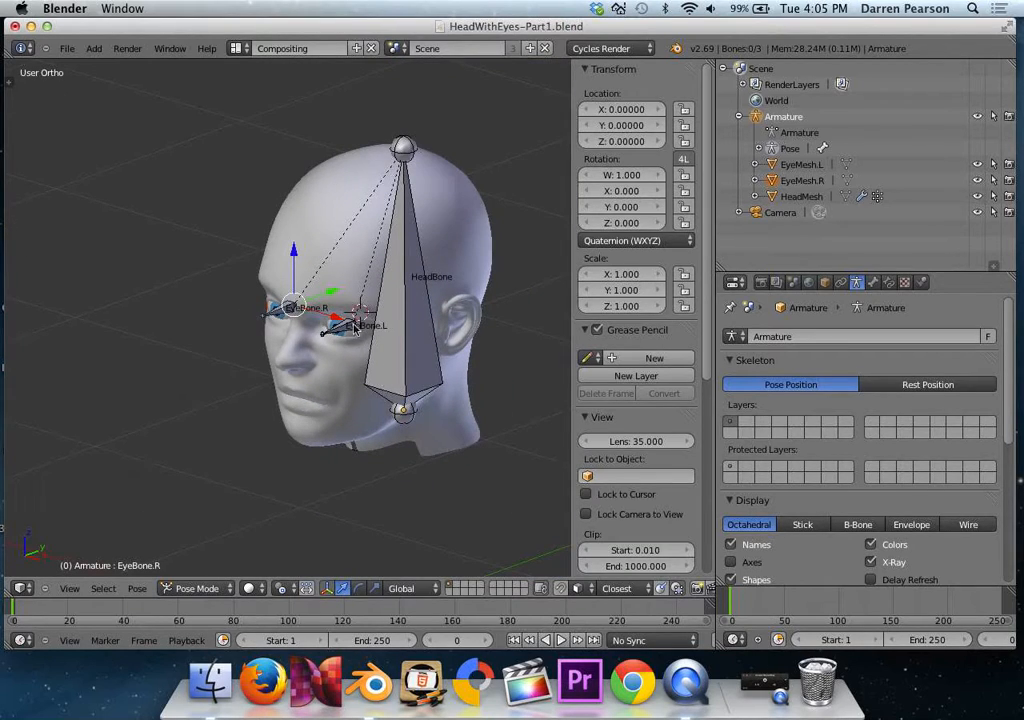
right_click(415, 362)
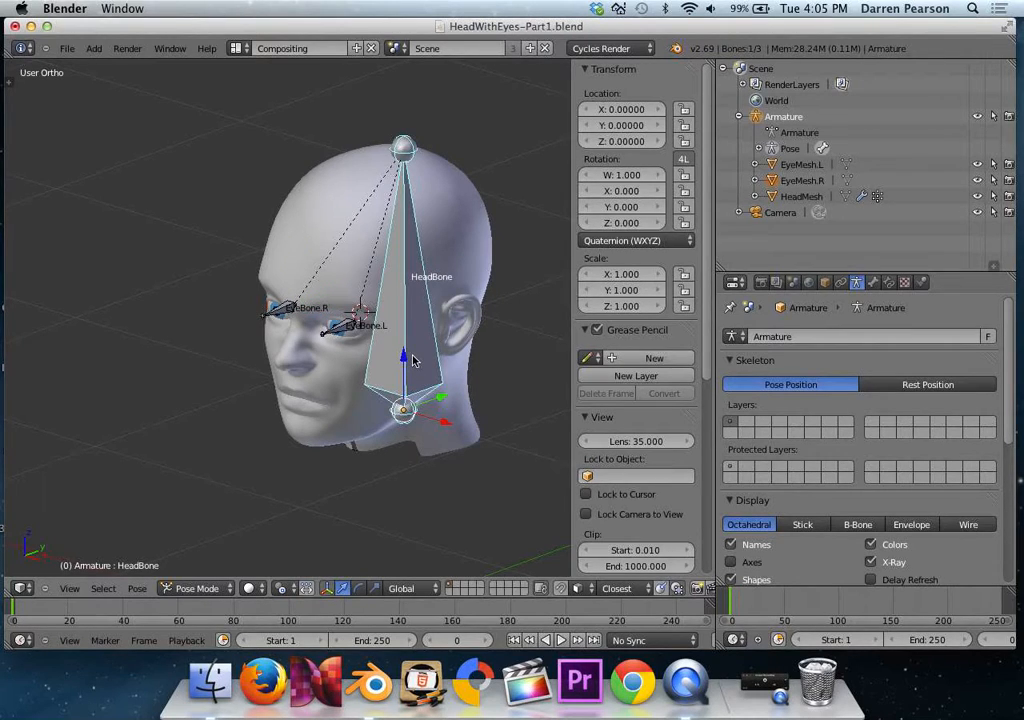
key("g")
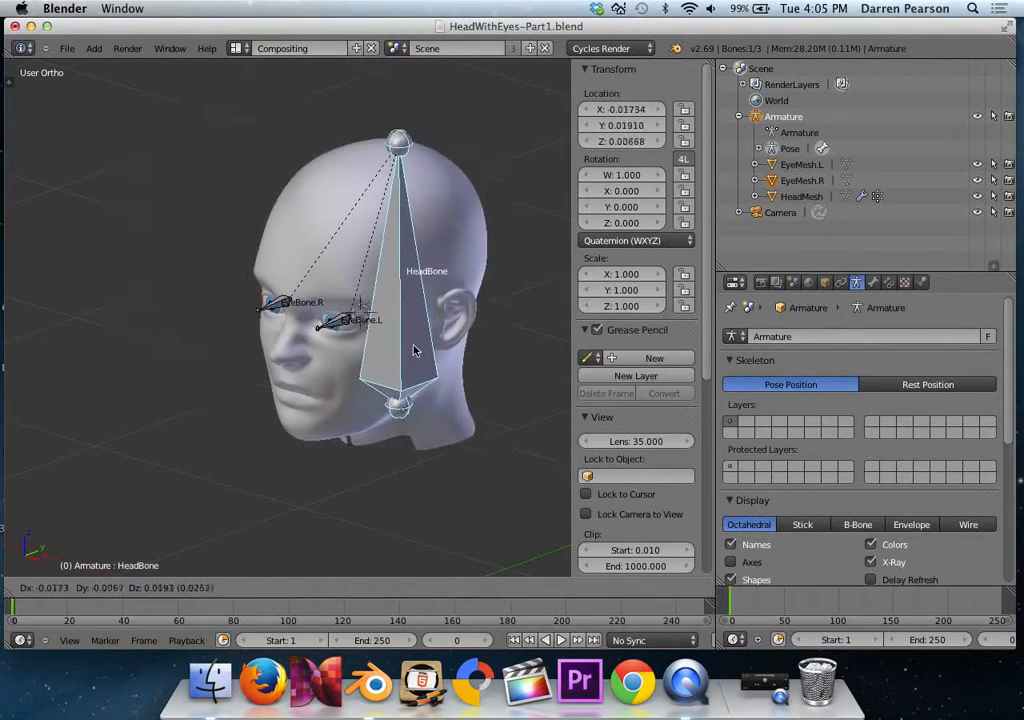
left_click(277, 280)
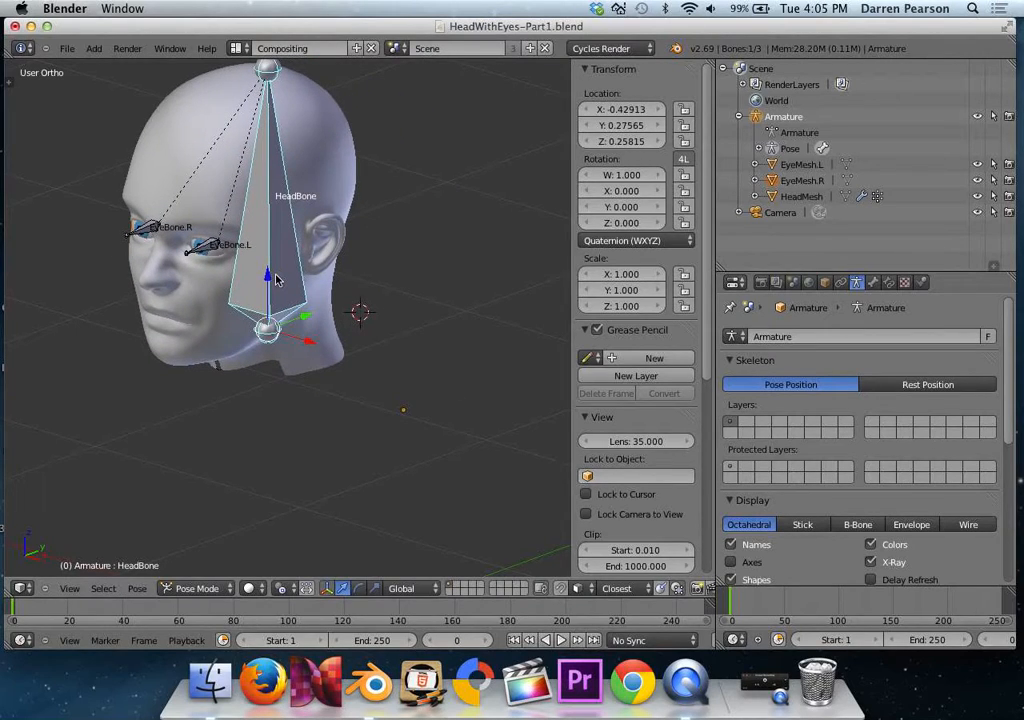
key("alt+g")
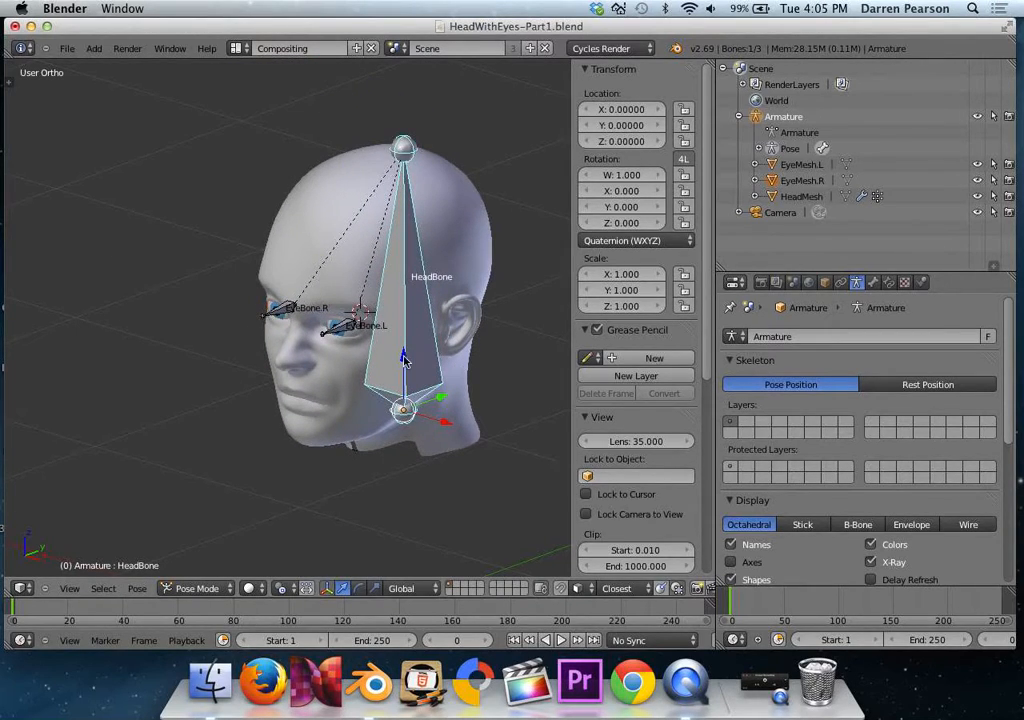
key("r")
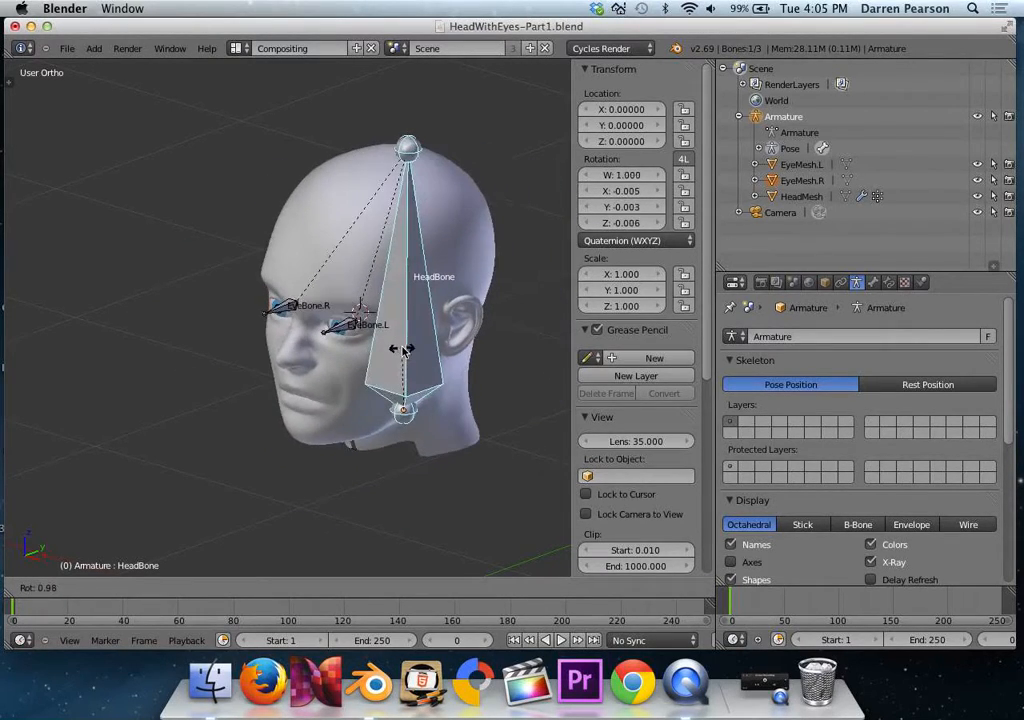
left_click(405, 352)
key("alt+r")
Test EyeBone.L by rotating it freely about the global Z, Y and X axes, and clear its rotation.
scroll(405, 352, "up", 4)
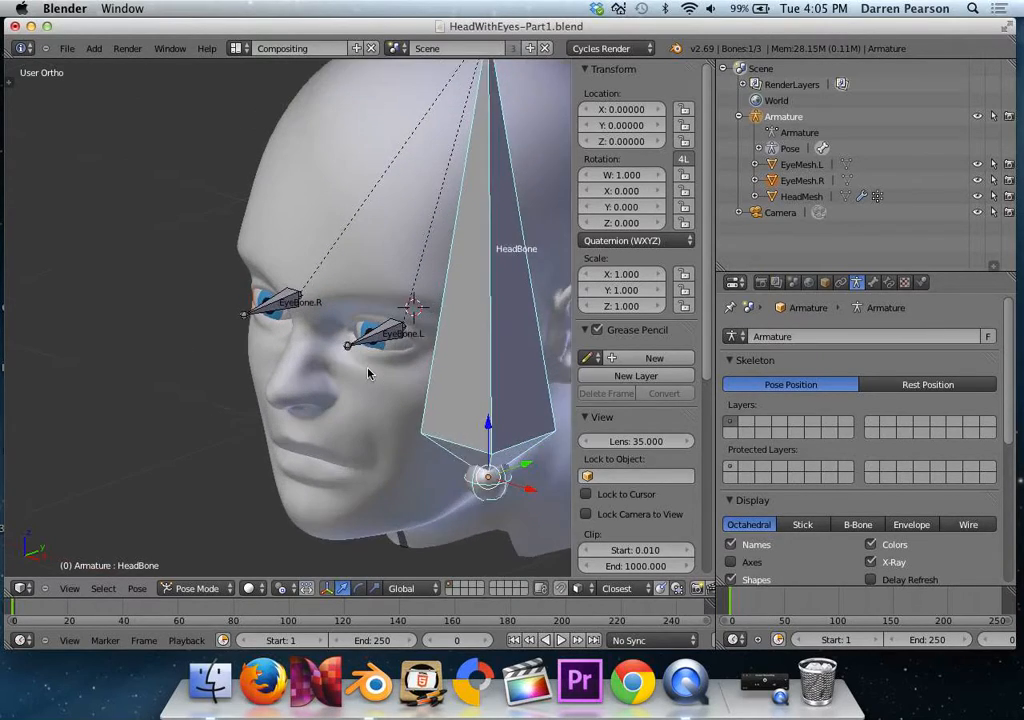
right_click(403, 340)
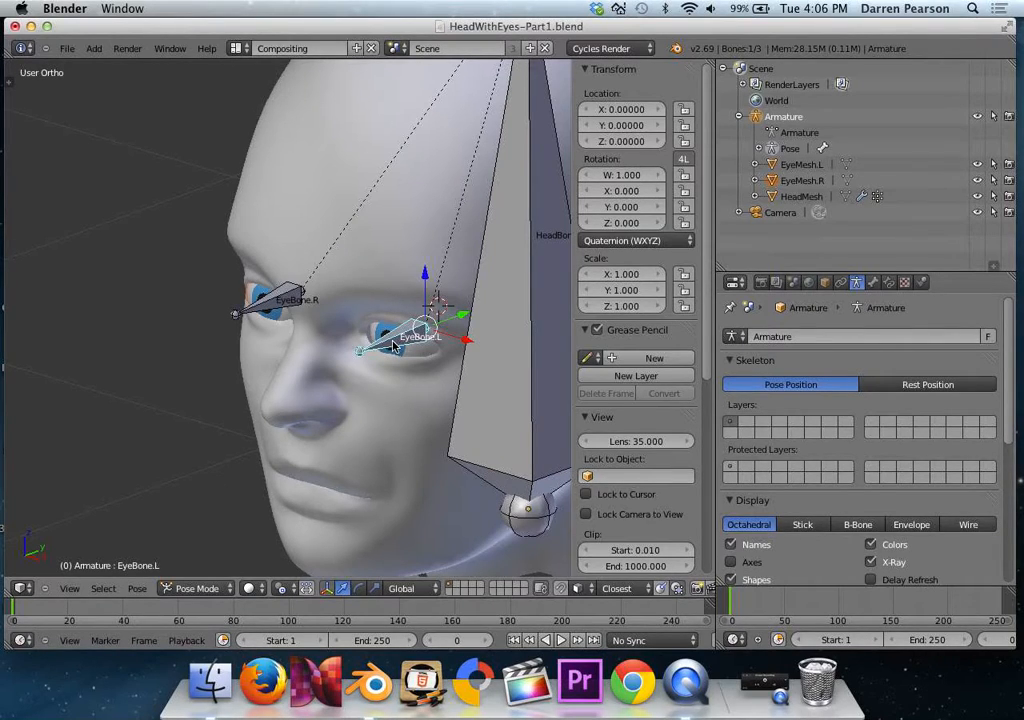
key("r")
key("z")
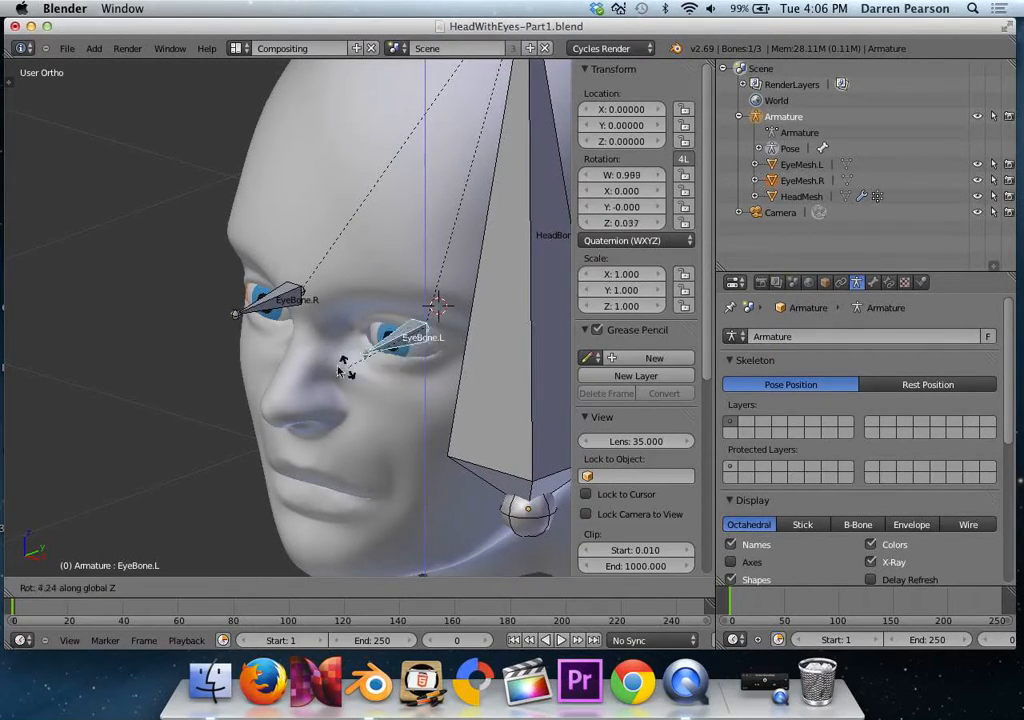
left_click(390, 383)
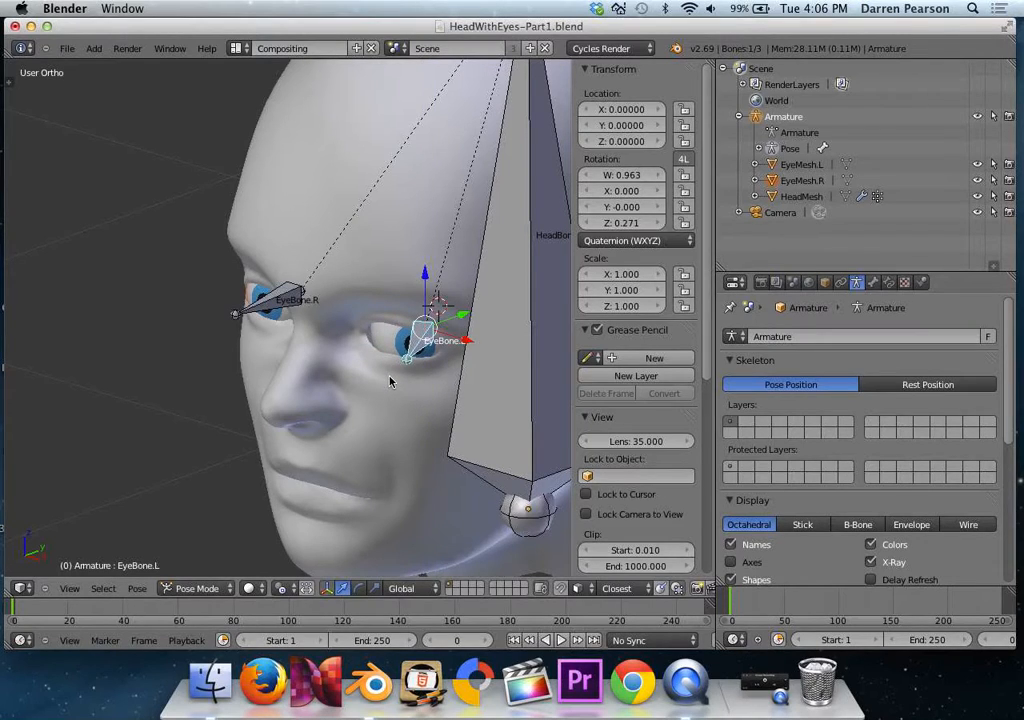
key("r")
key("y")
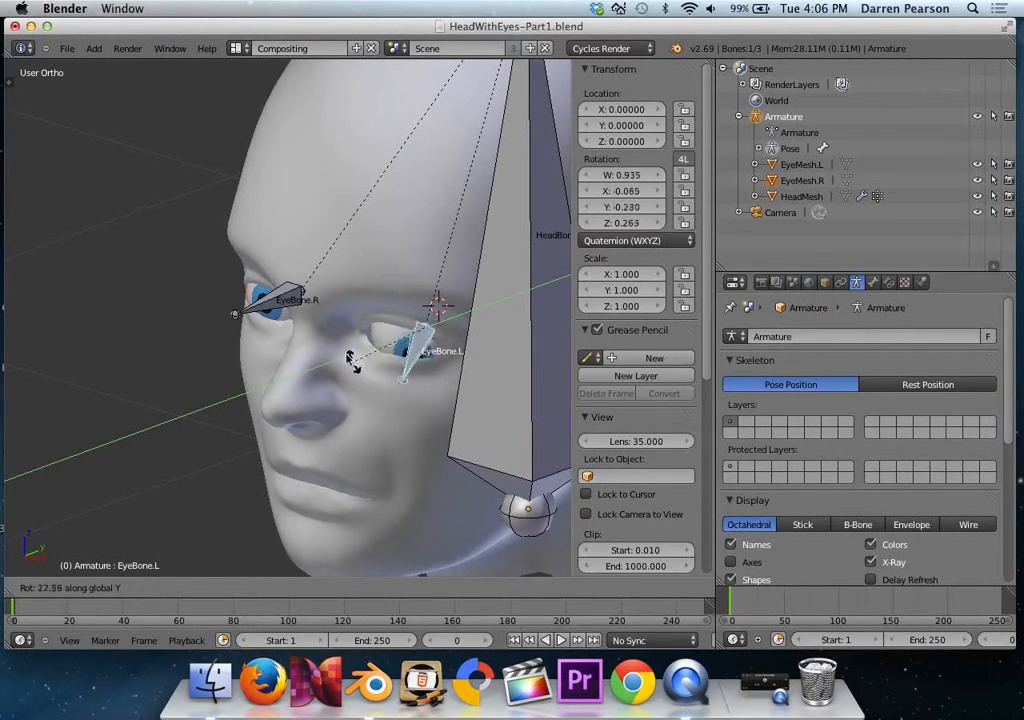
left_click(405, 441)
key("r")
key("x")
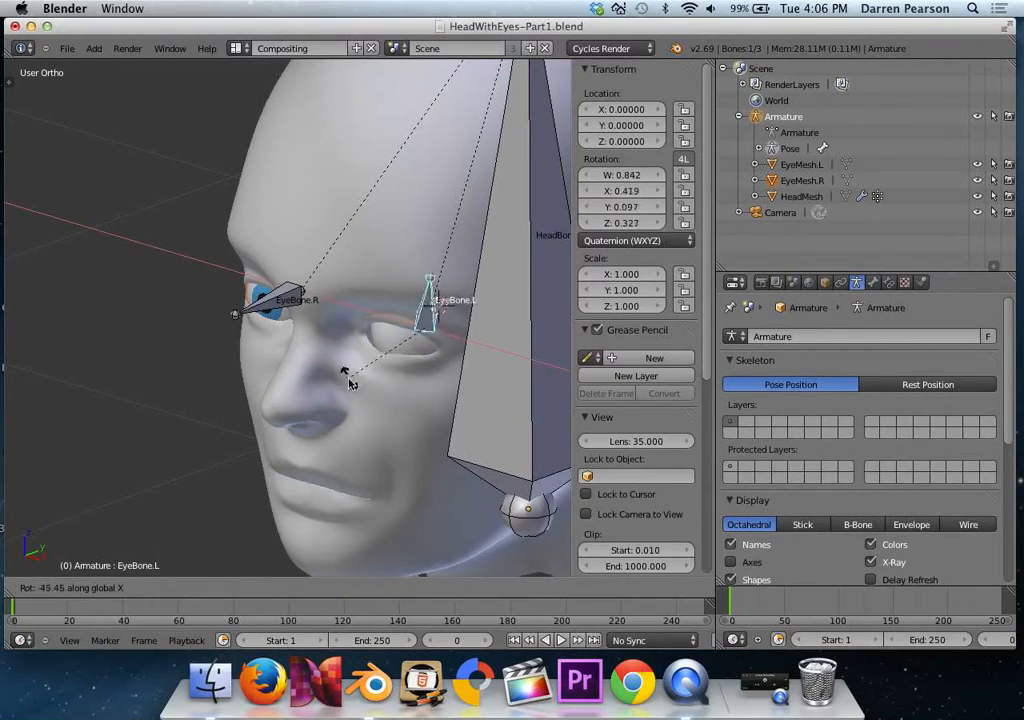
left_click(398, 532)
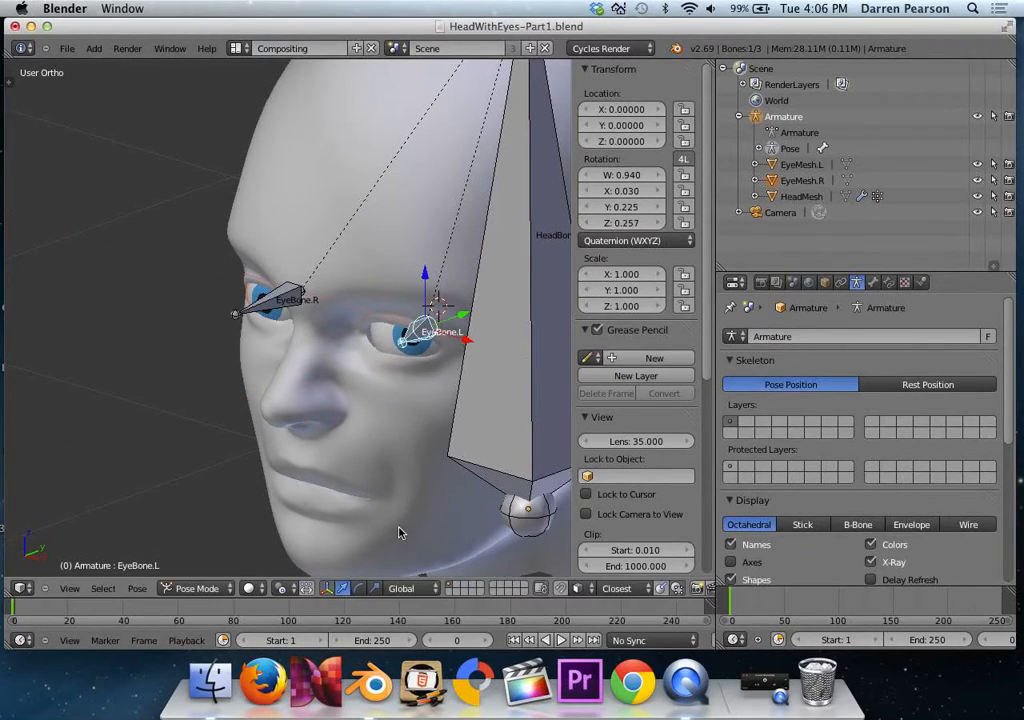
key("alt+r")
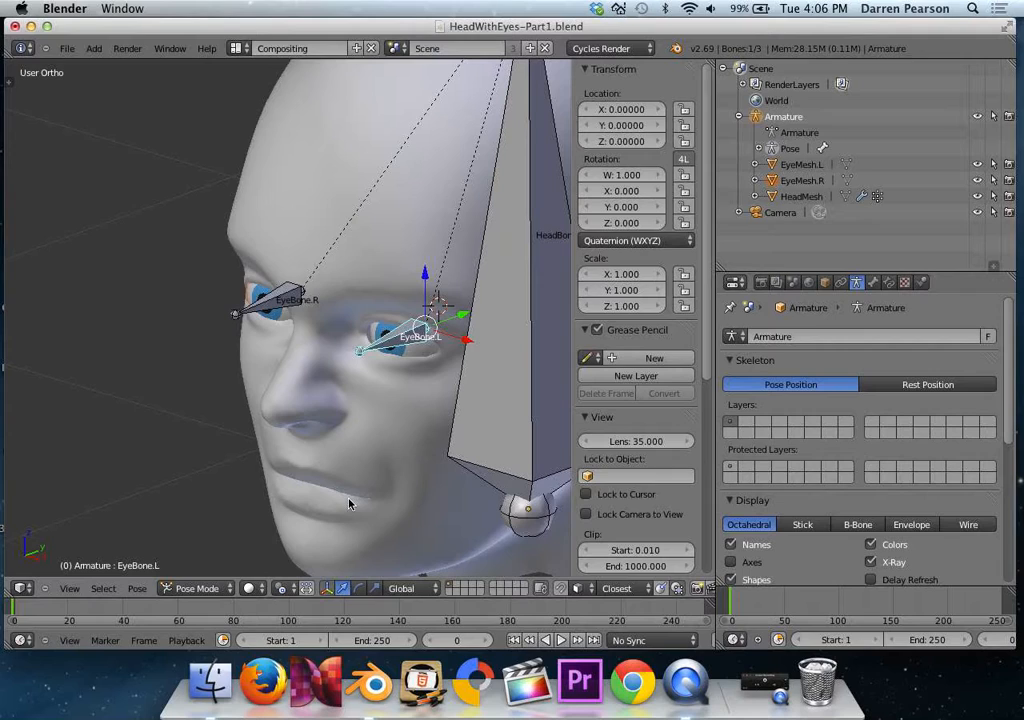
Return the armature to Object Mode and save the scene as a new file named HeadWithEyes-Part2.blend in the EyeRig folder.
left_click(197, 588)
left_click(212, 578)
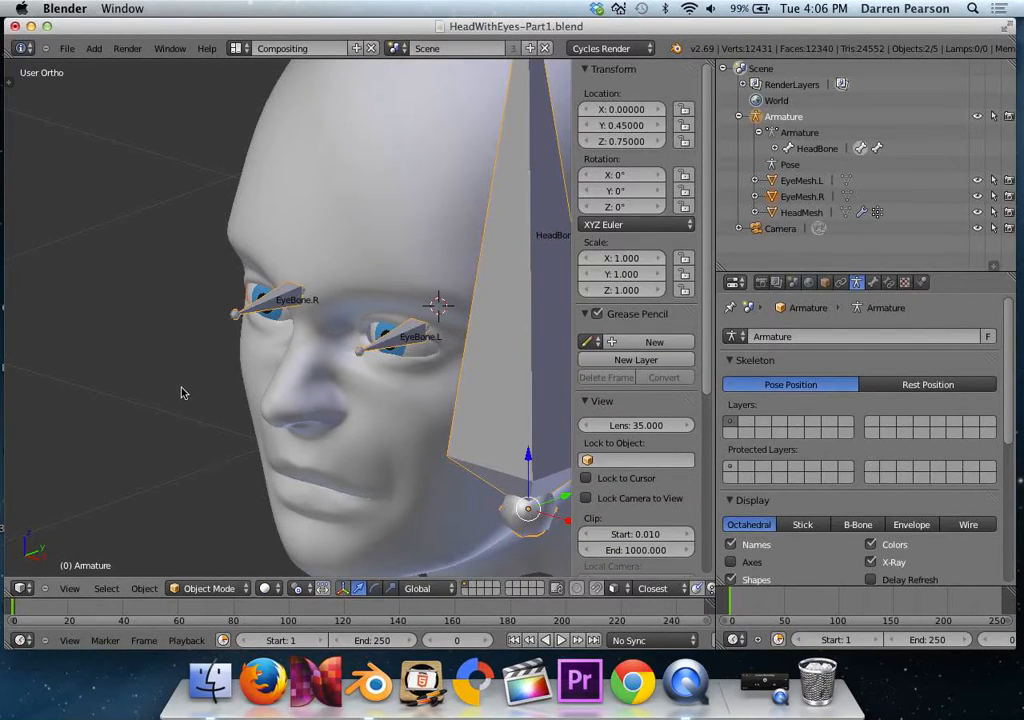
left_click(67, 49)
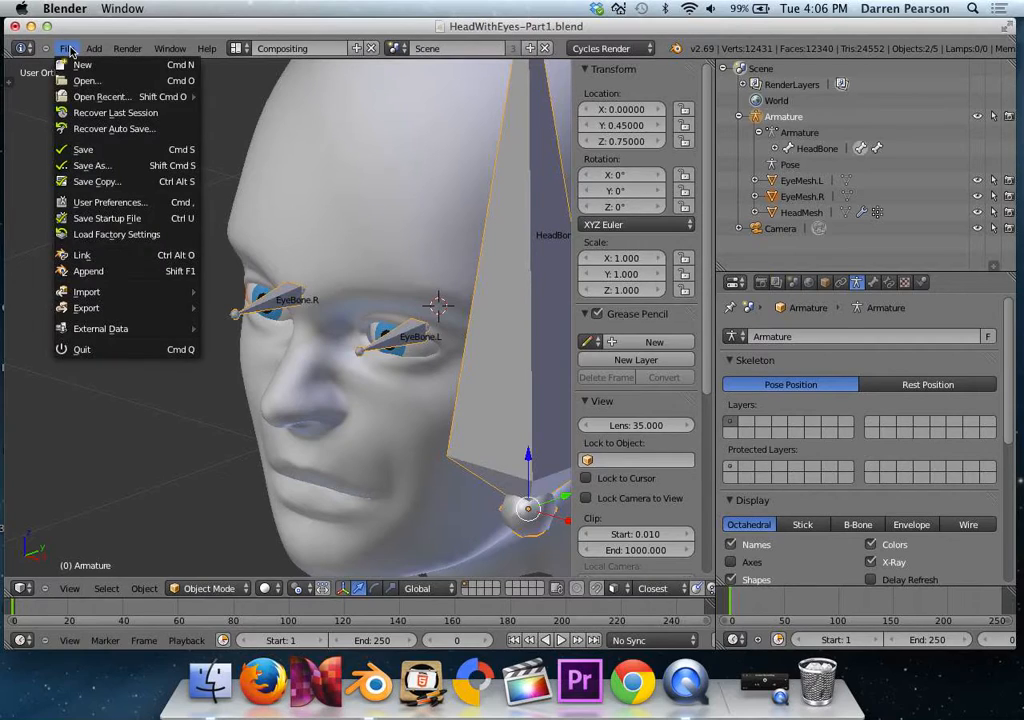
left_click(100, 165)
left_click(291, 107)
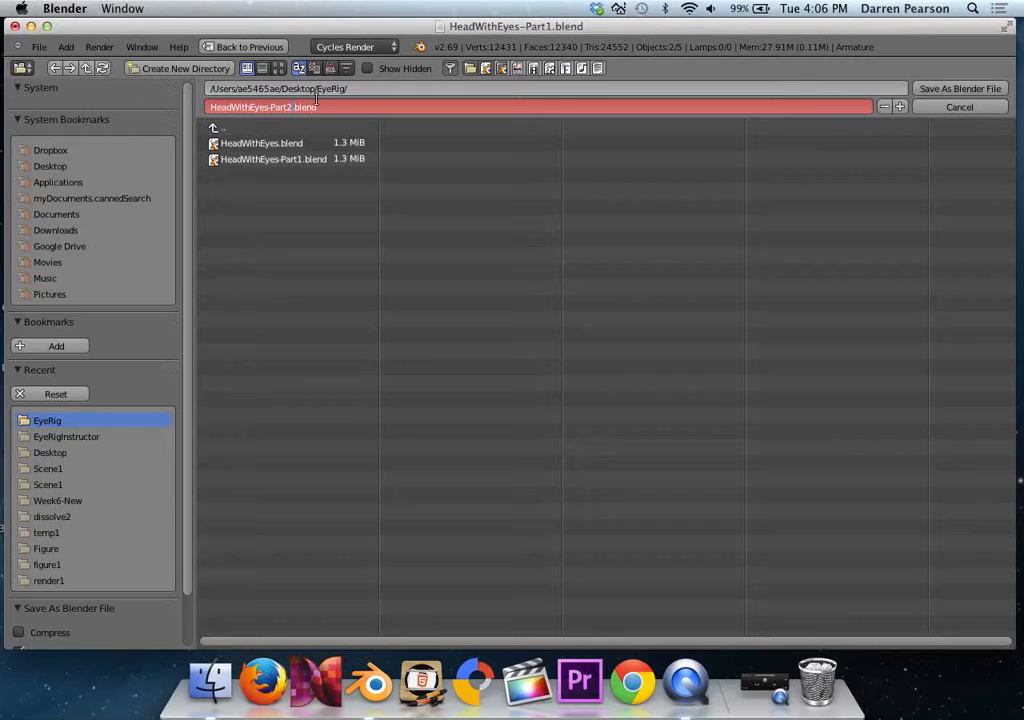
key("Return")
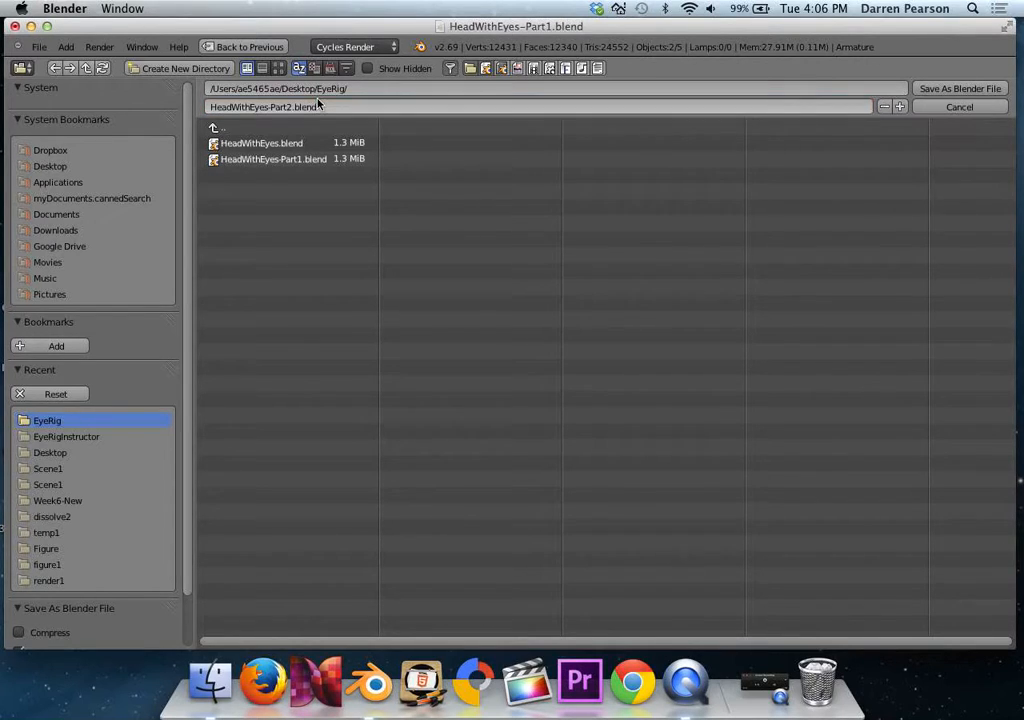
left_click(960, 88)
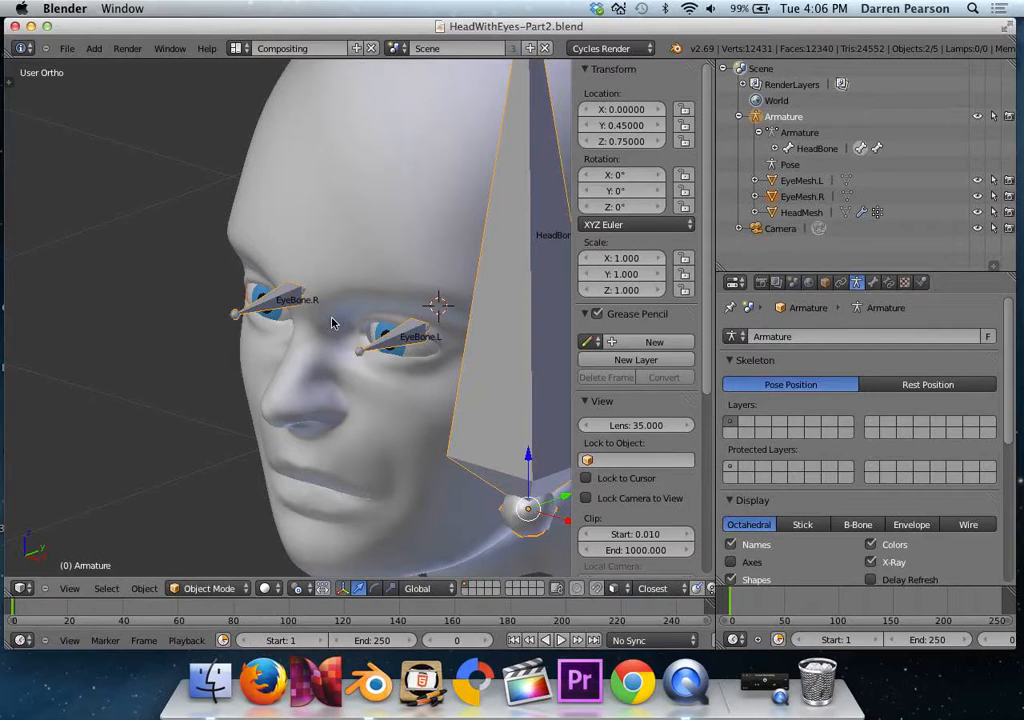
Make the armature the only selected object and switch it to Edit Mode.
scroll(333, 322, "down", 5)
right_click(388, 338)
right_click(388, 338)
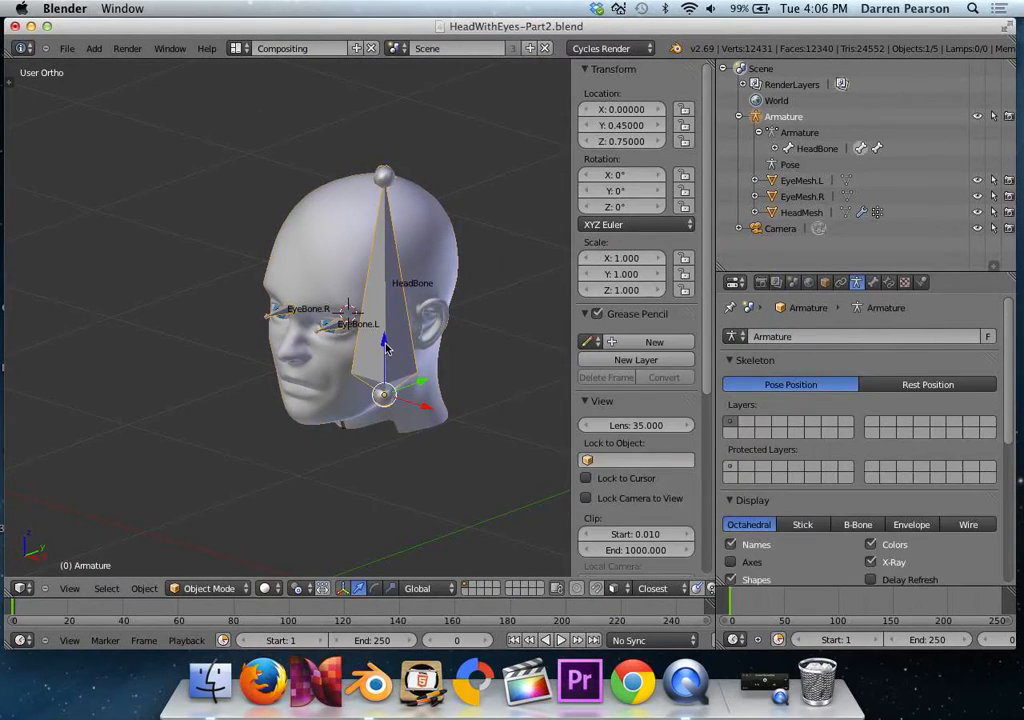
left_click(236, 591)
left_click(205, 556)
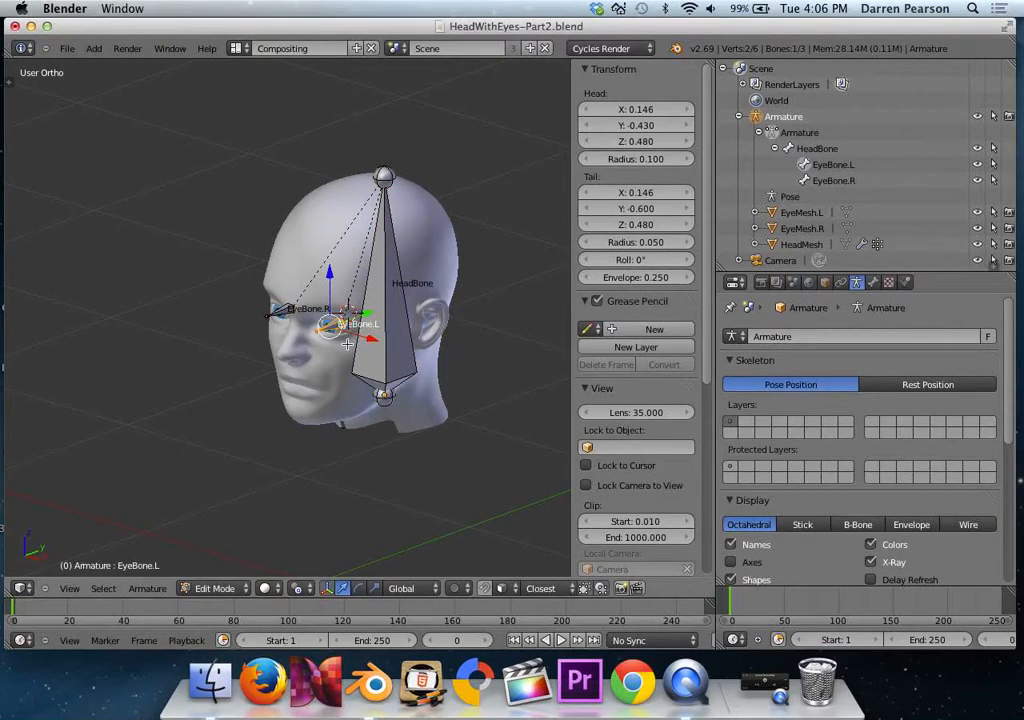
Duplicate HeadBone and place the copy beside the face, with its head at about X -0.40, Y -0.39, Z -0.07.
scroll(347, 343, "up", 2)
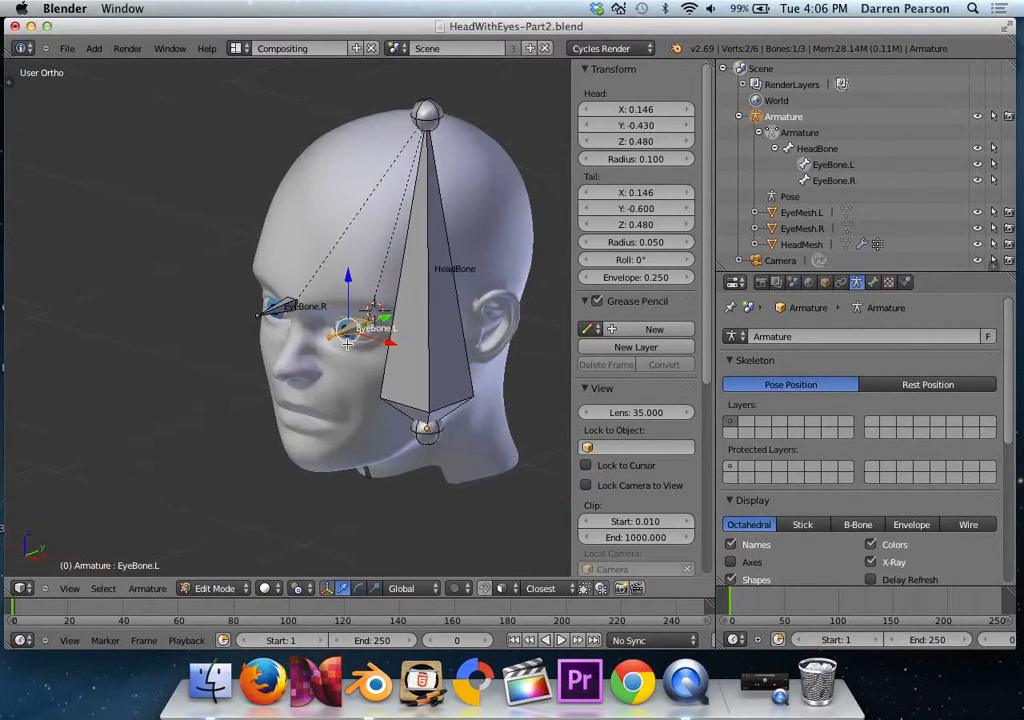
right_click(426, 345)
key("shift+d")
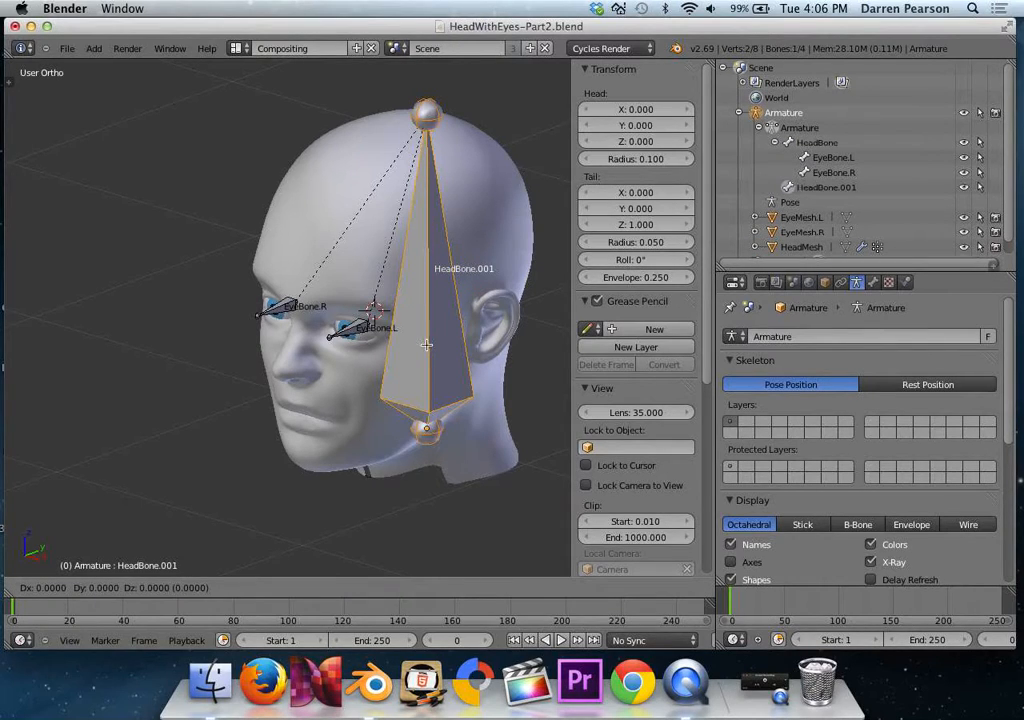
left_click(240, 367)
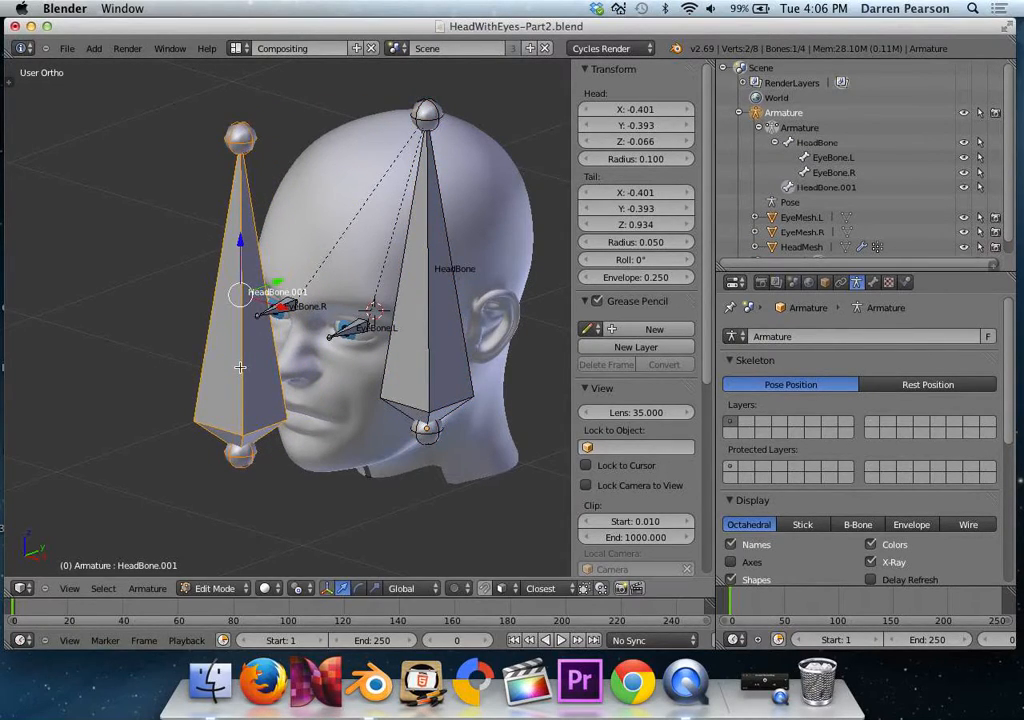
Set the head of the duplicated HeadBone to X 0, Y -2, Z 0.5.
left_click(626, 110)
type("0")
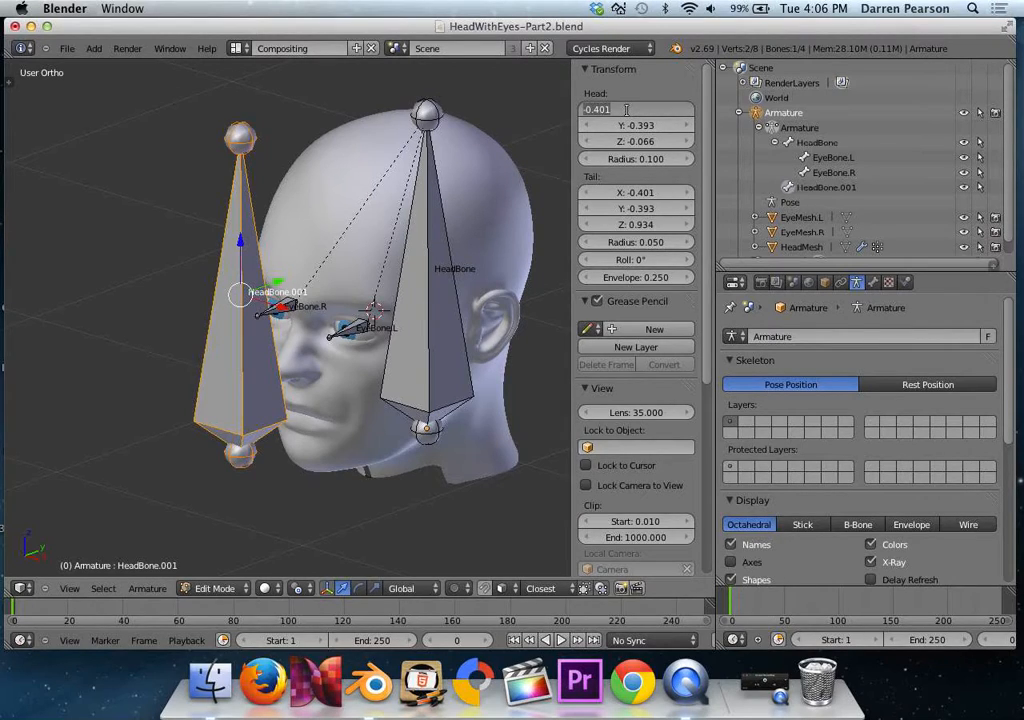
key("Tab")
type("-")
key("Tab")
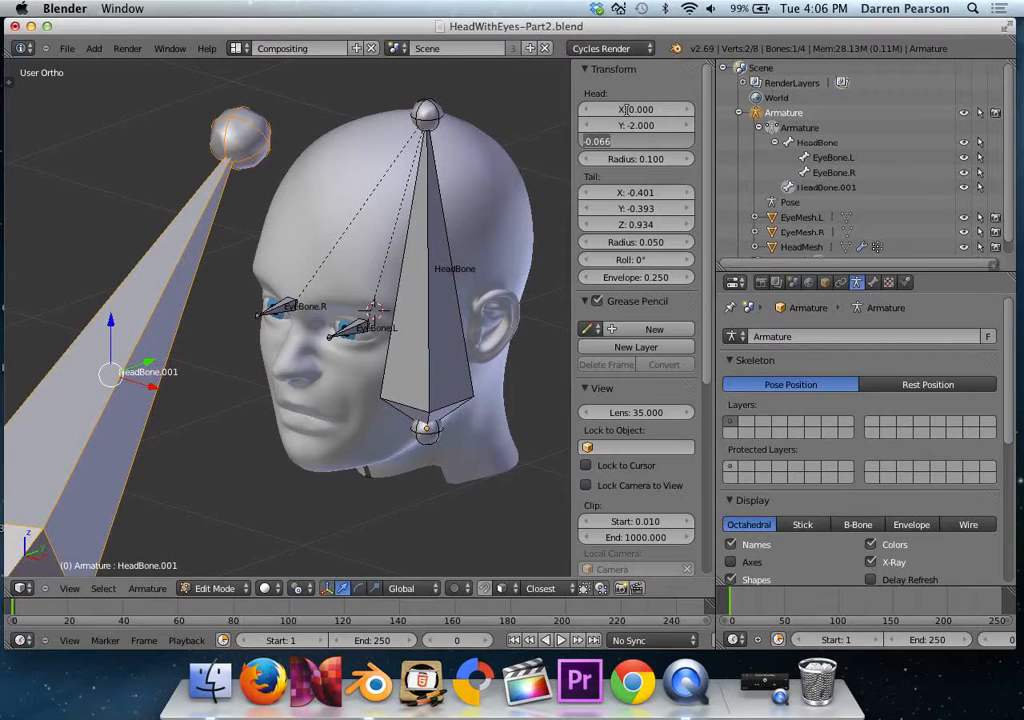
type("0.5")
key("Tab")
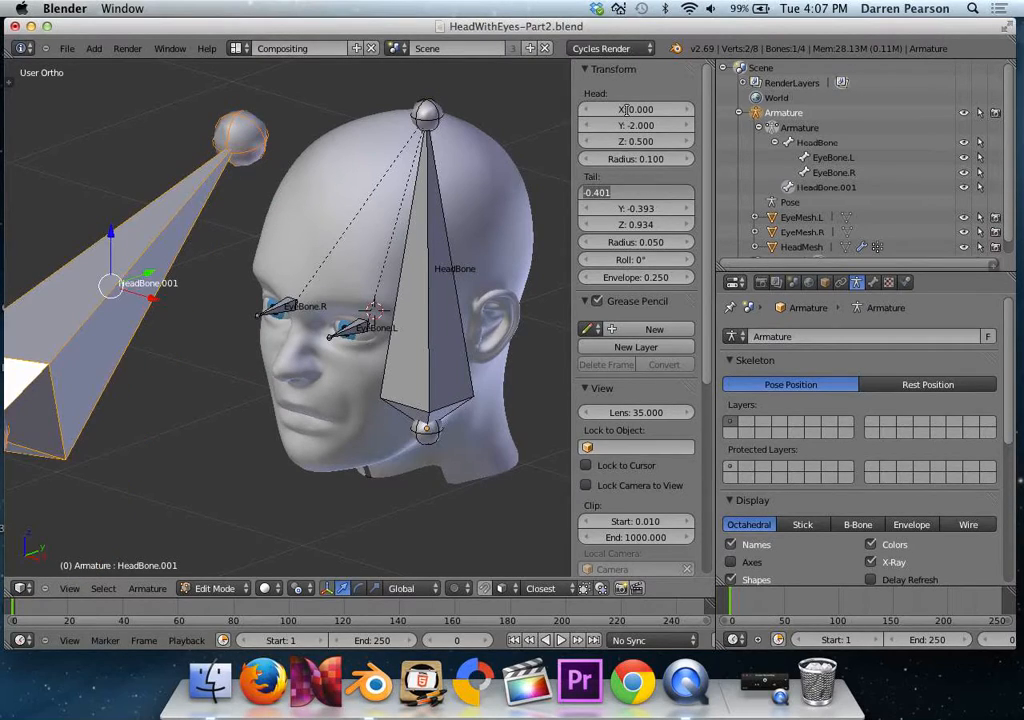
Set the tail of the duplicated HeadBone to X 0, Y -2, Z 0.75.
type("0")
key("Tab")
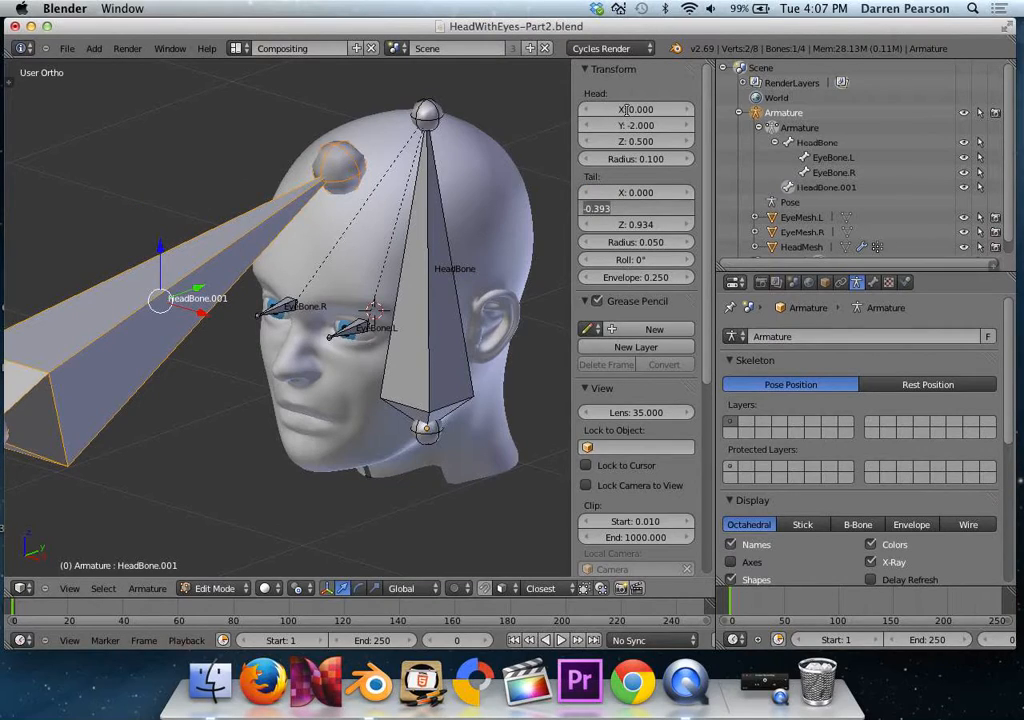
type("-2")
key("Tab")
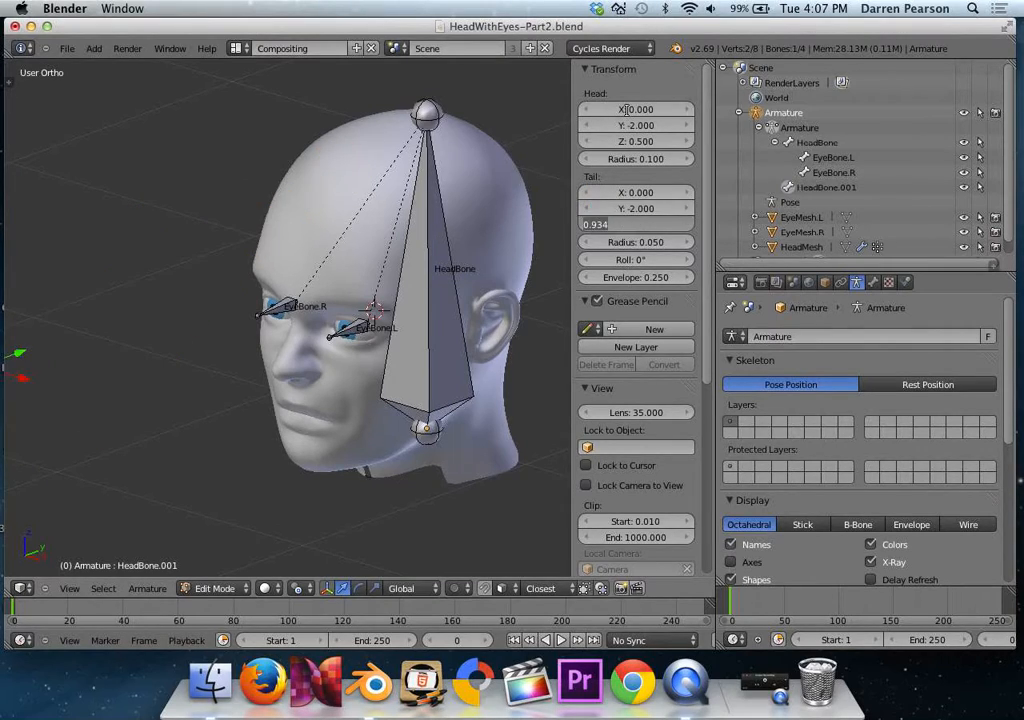
type("0.75")
key("Return")
Rename the new bone in front of the face from HeadBone.001 to TargetMain.
scroll(209, 321, "down", 4)
scroll(213, 325, "up", 4)
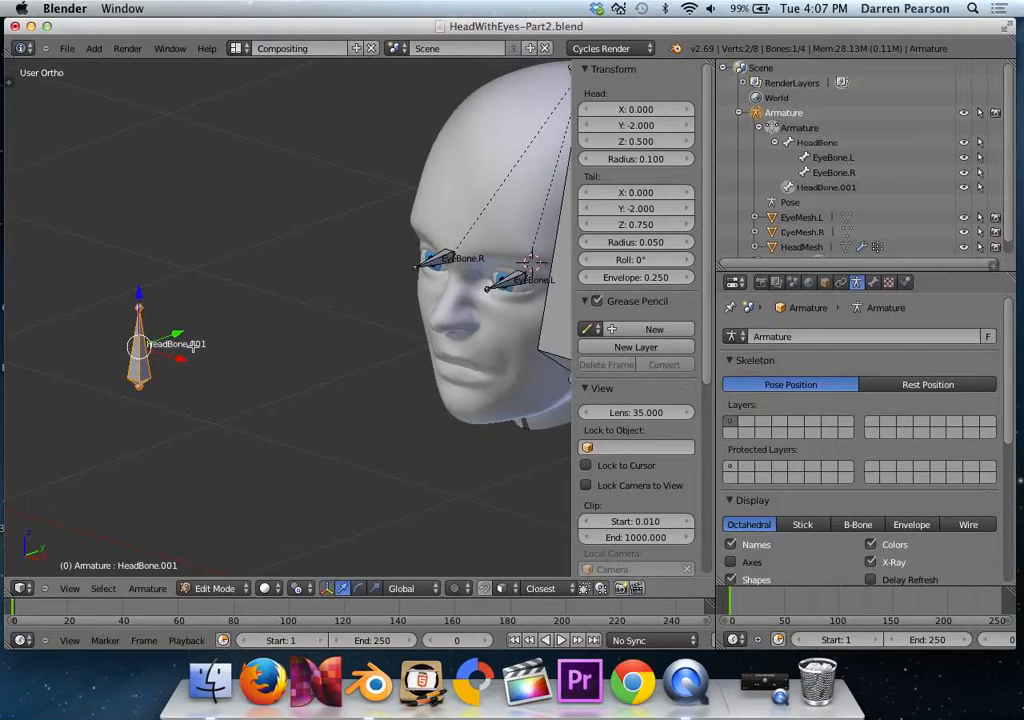
double_click(817, 199)
type("TargetMain")
key("Return")
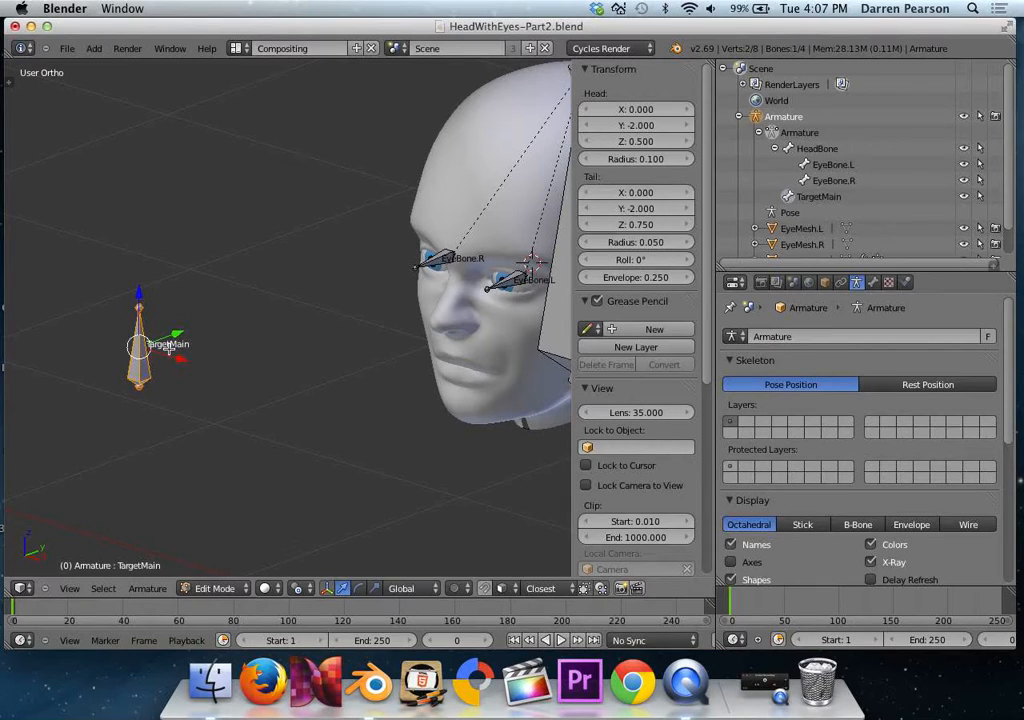
Duplicate TargetMain, place the copy right beside it and rotate the copy 90° about the global X axis.
key("shift+d")
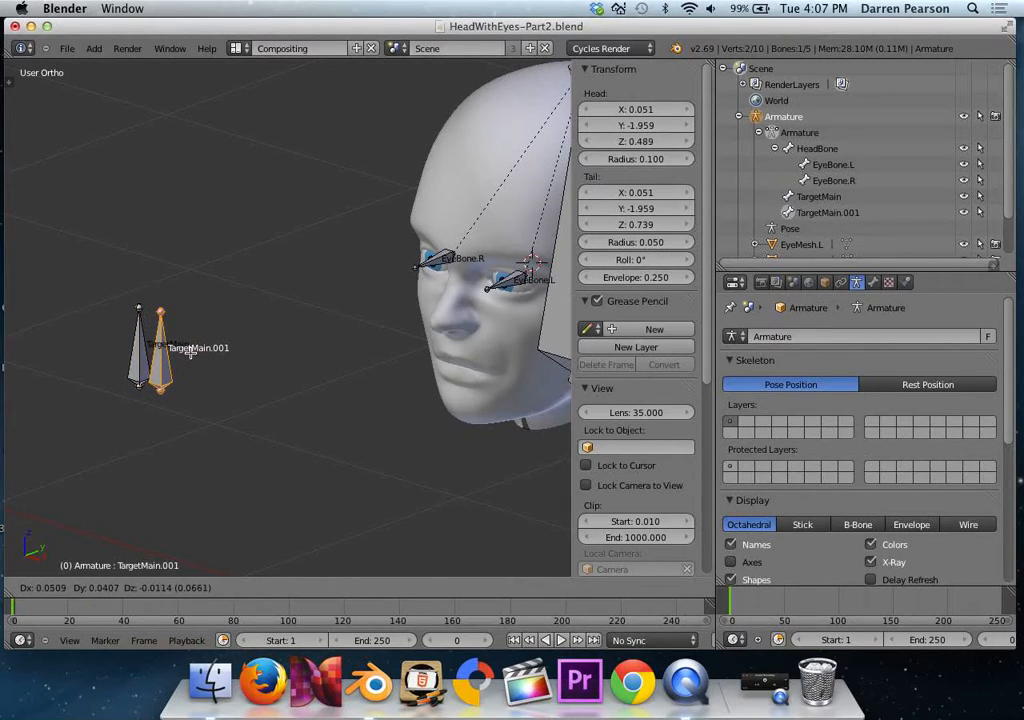
left_click(190, 352)
type("rx90")
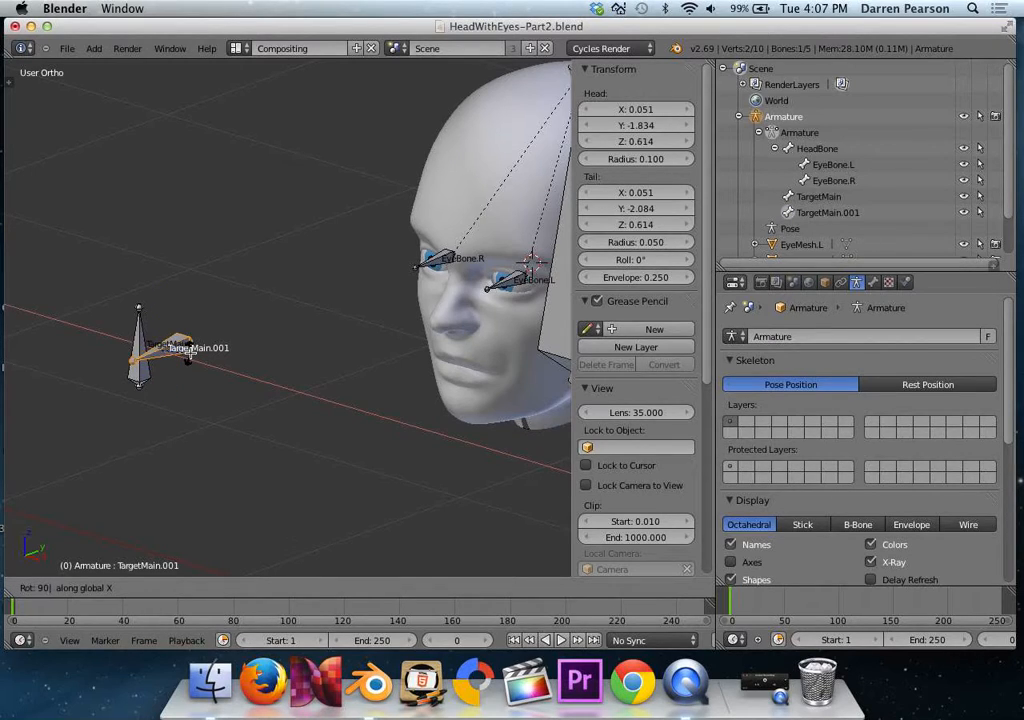
key("Return")
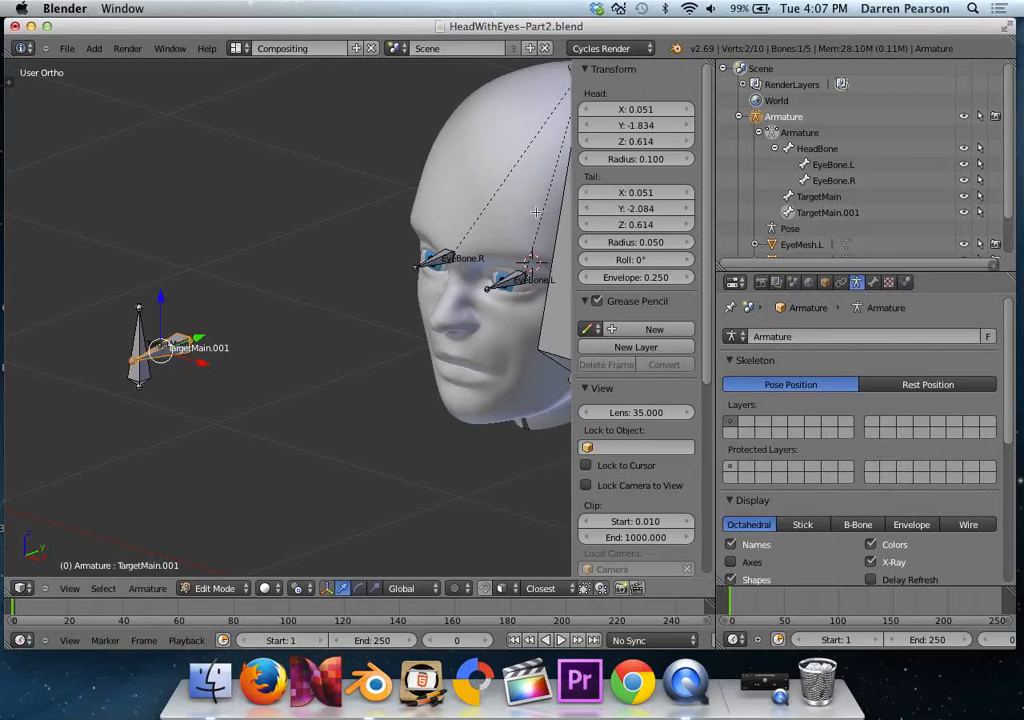
Set the head of the rotated TargetMain copy to X 0.146, Y -2, Z 0.48.
left_click(630, 112)
type("0.146")
key("Tab")
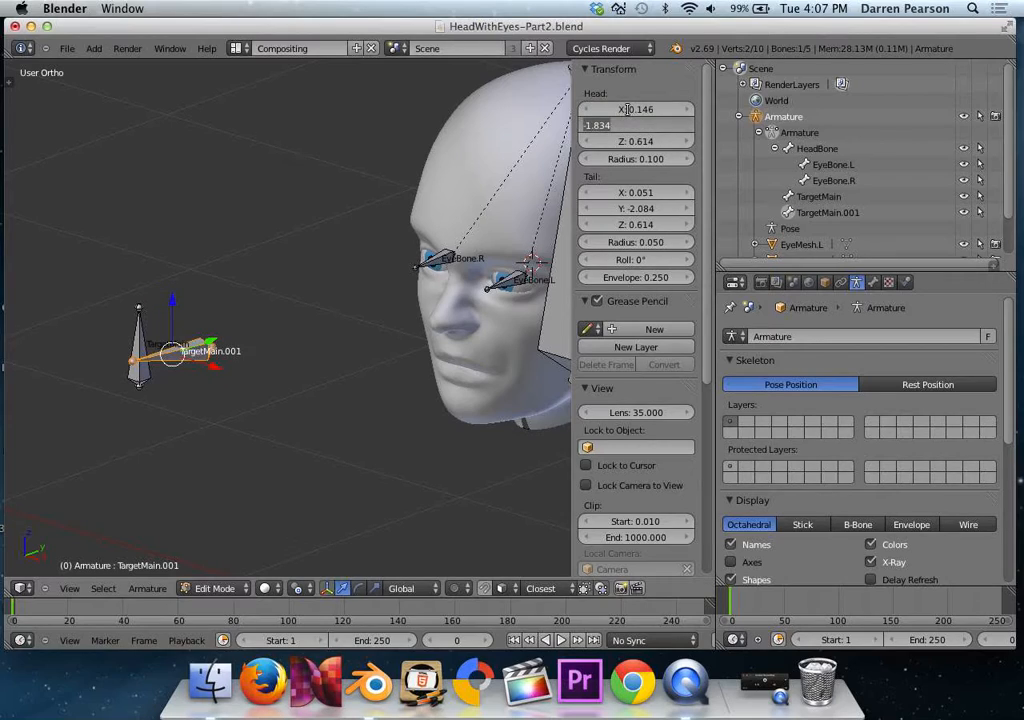
type("-2")
key("Tab")
type("0.48")
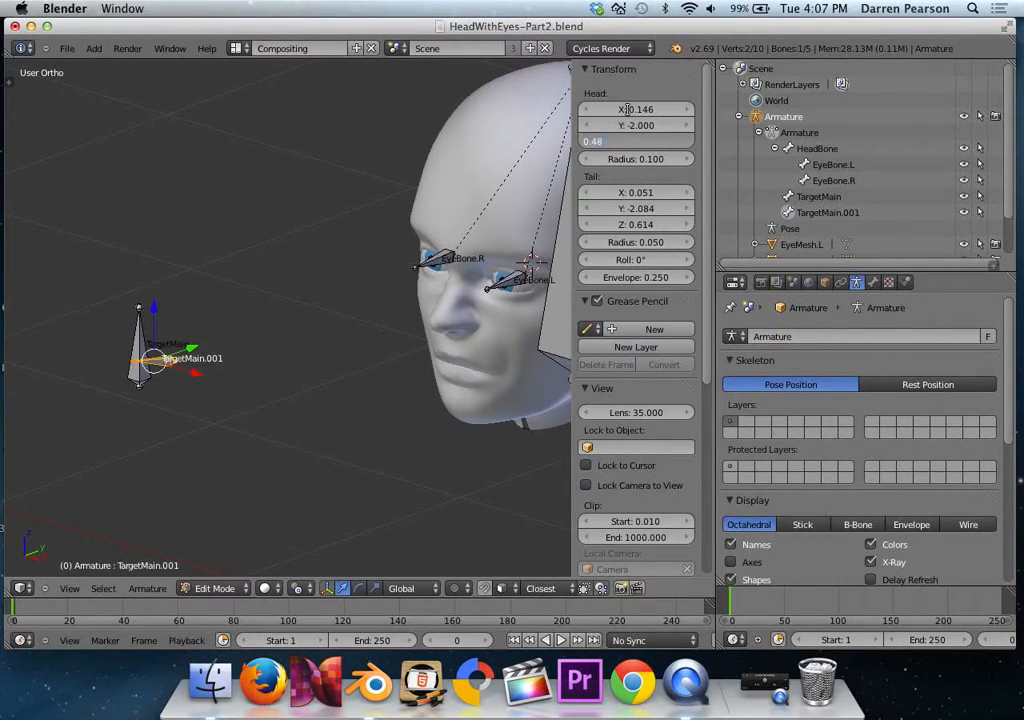
key("Tab")
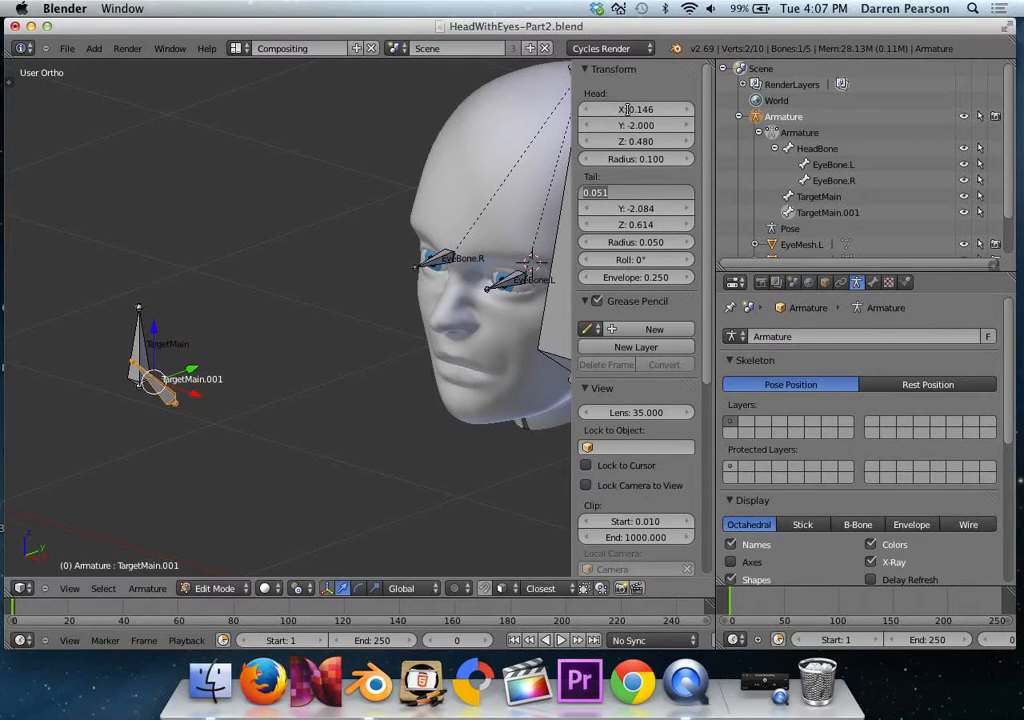
Set the tail of the rotated TargetMain copy to X 0.146, Y -2.2, Z 0.48.
type(".146")
key("Tab")
type("-2.2")
key("Tab")
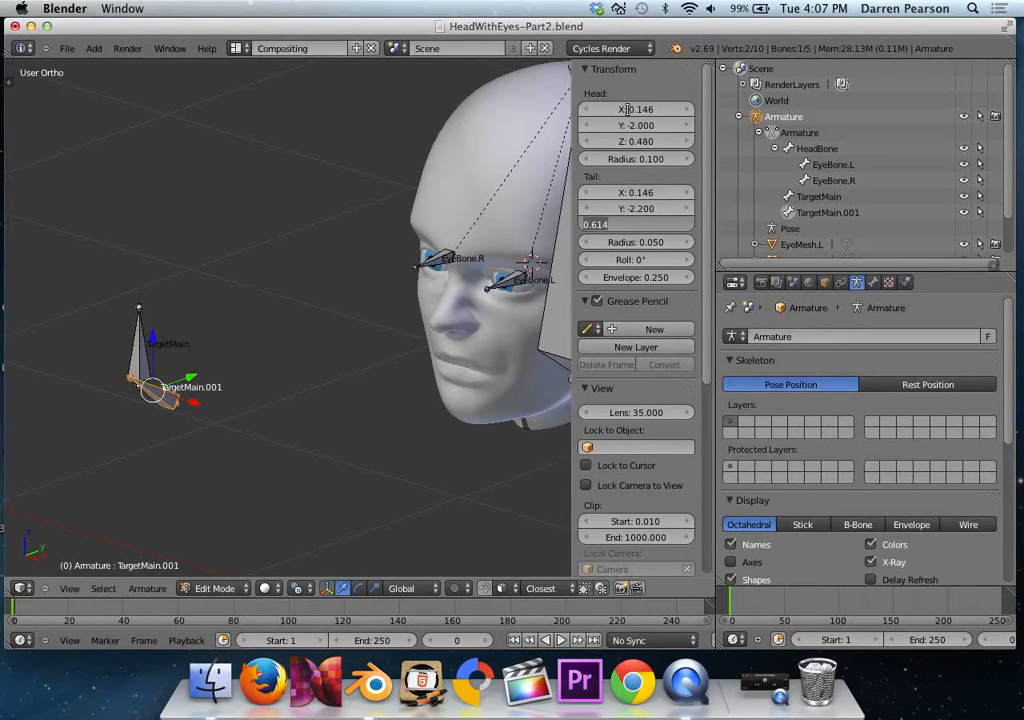
type(".48")
key("Return")
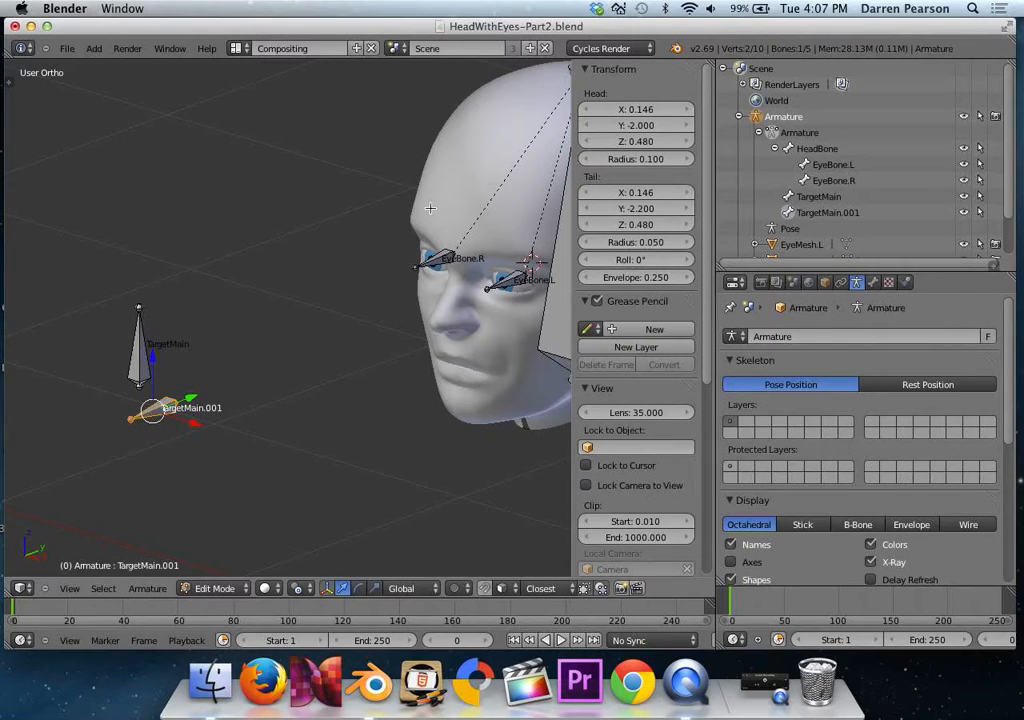
Rename the TargetMain.001 bone to TargetEye.L.
double_click(815, 213)
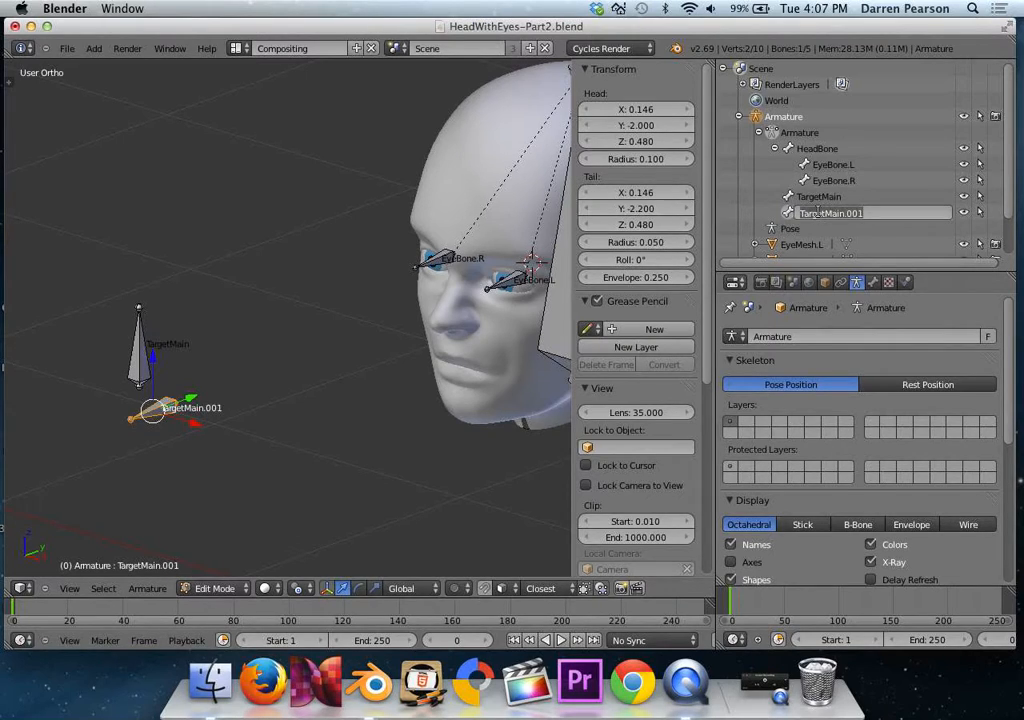
left_click(880, 213)
key("BackSpace")
key("BackSpace")
key("BackSpace")
key("BackSpace")
key("BackSpace")
key("BackSpace")
key("BackSpace")
key("BackSpace")
key("BackSpace")
type("tEye.L")
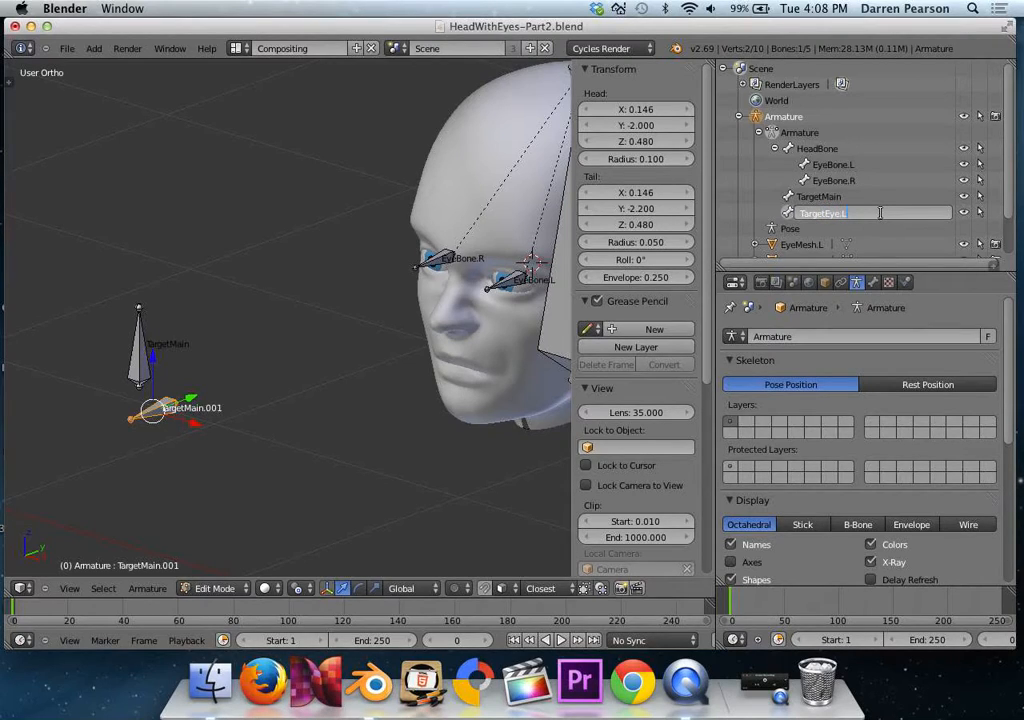
key("Return")
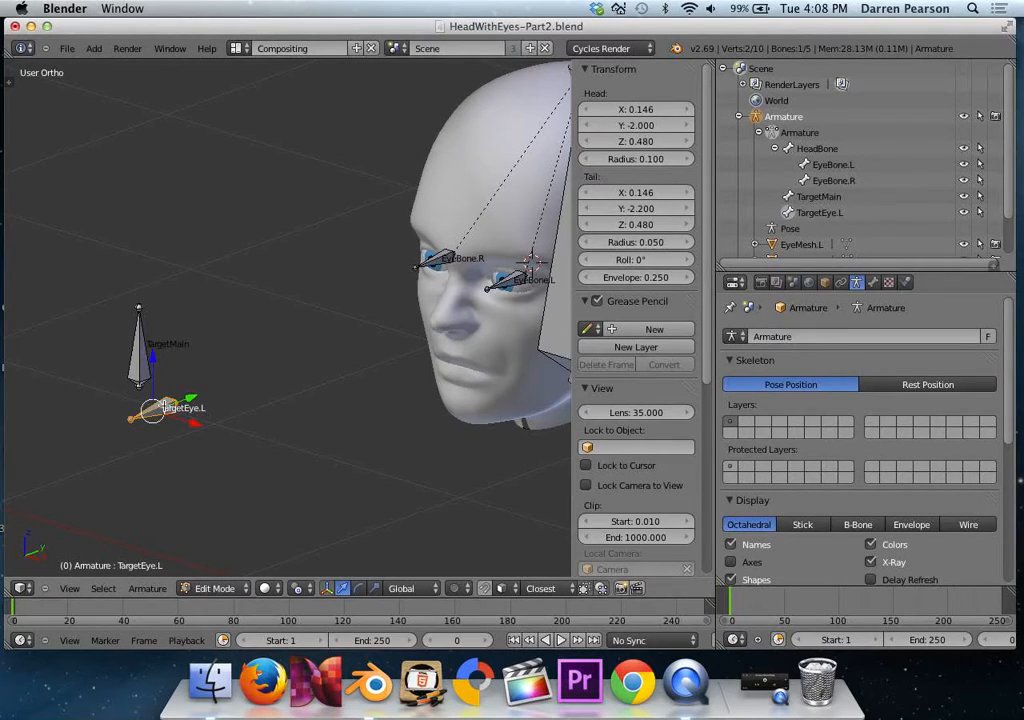
Parent the TargetEye.L bone to TargetMain with the Keep Offset option.
right_click(141, 367)
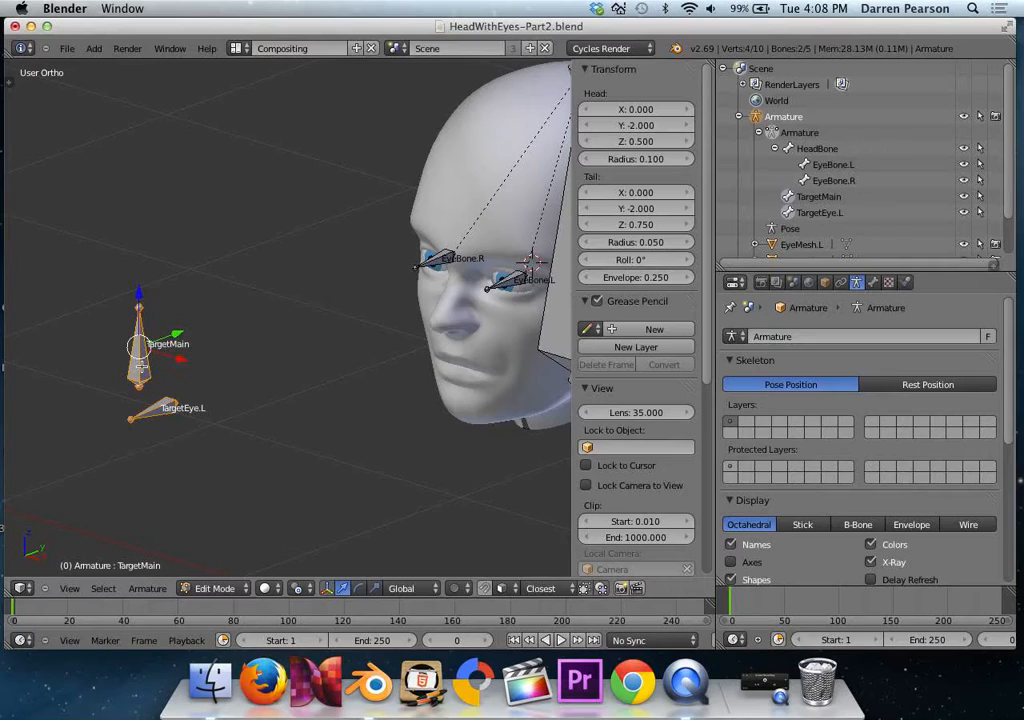
key("ctrl+p")
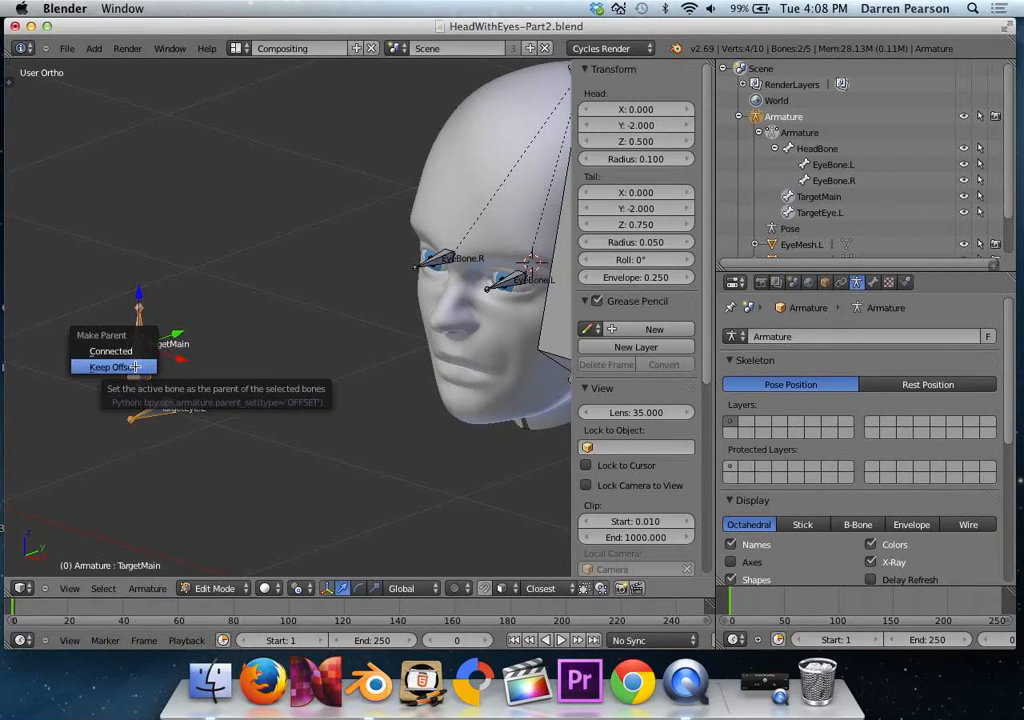
left_click(136, 366)
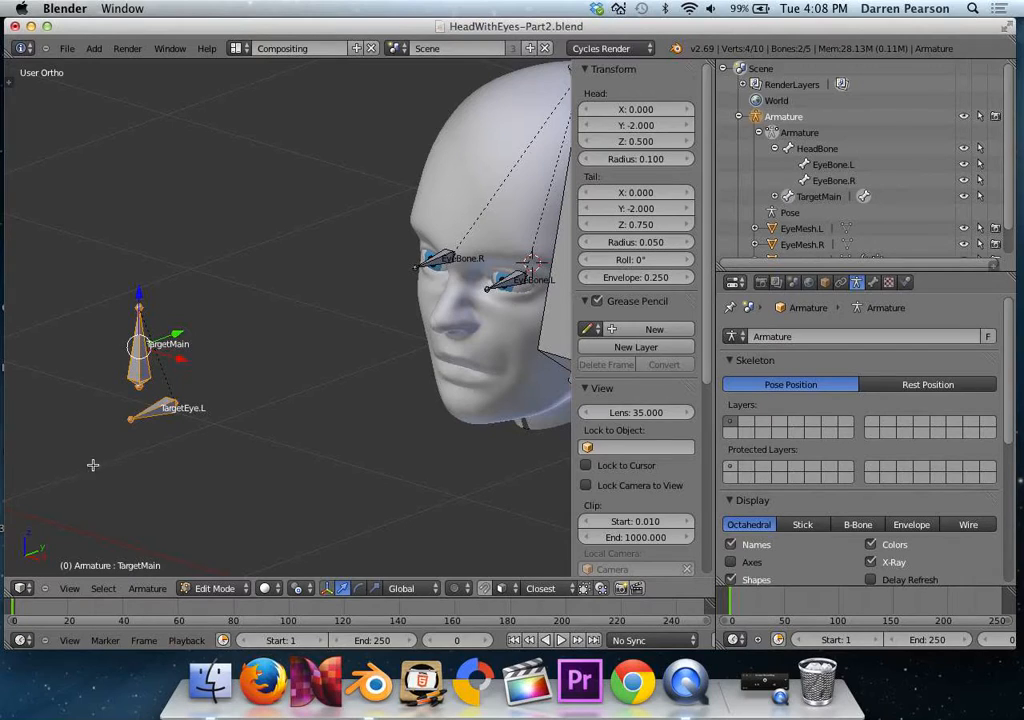
Duplicate TargetEye.L and set the copy's head to X -0.146, Y -2, Z 0.48.
right_click(152, 410)
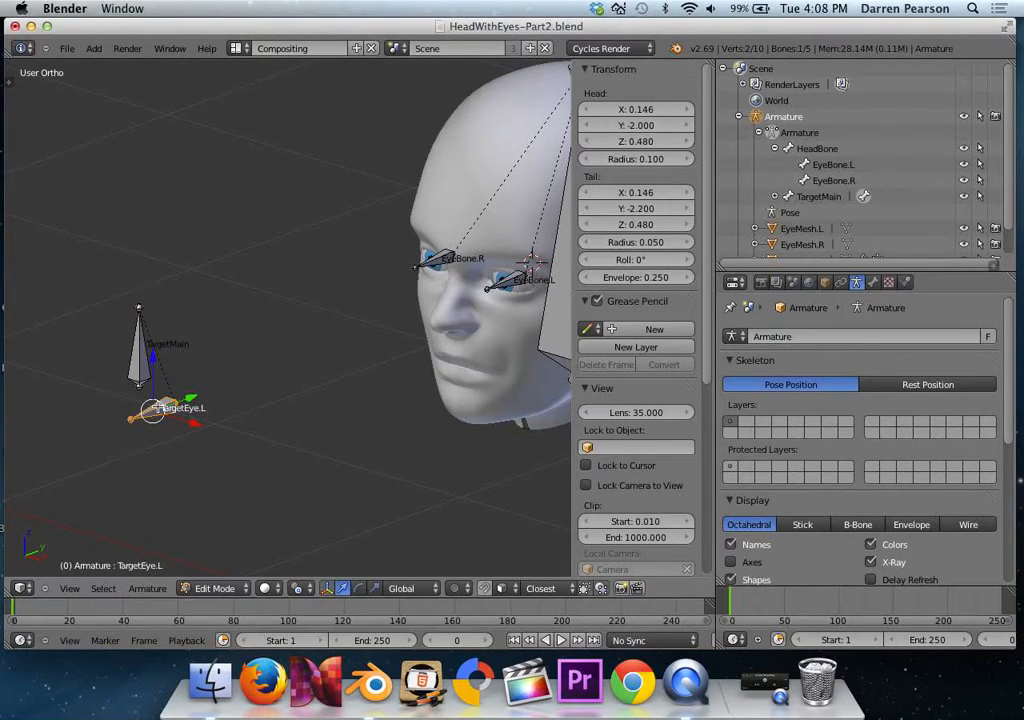
key("shift+d")
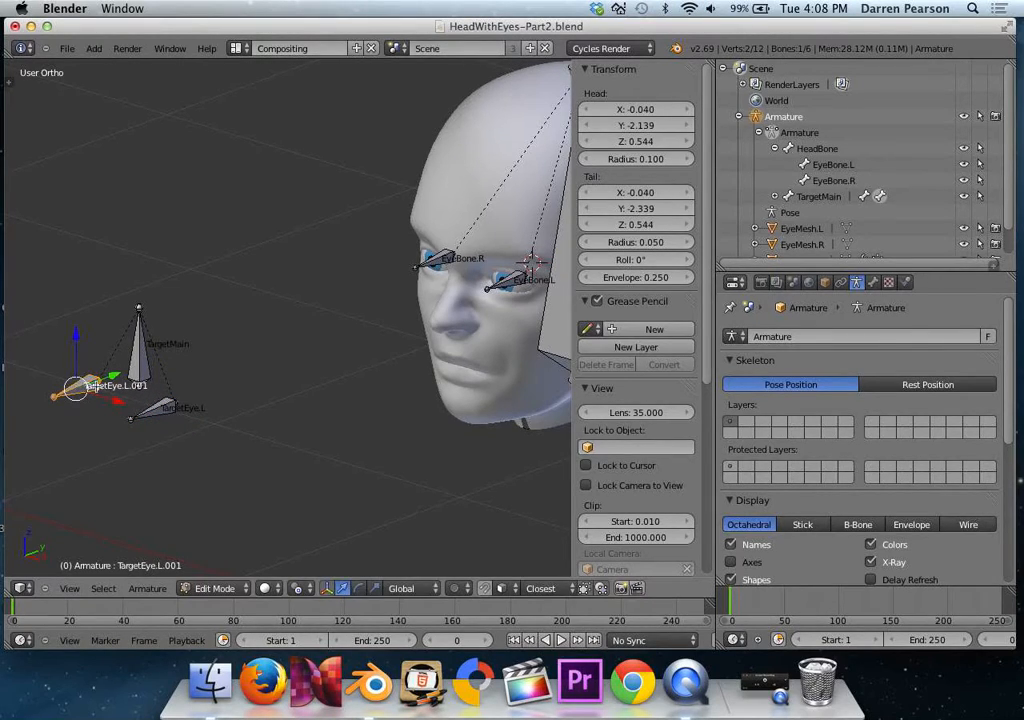
left_click(633, 110)
type("0")
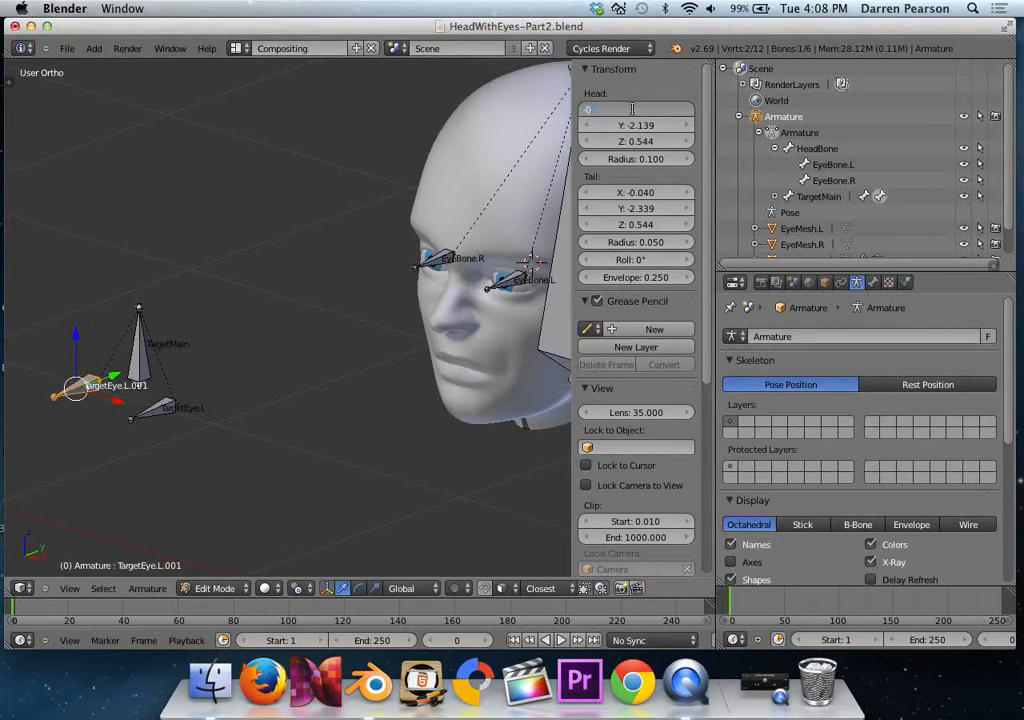
type(".146")
key("Tab")
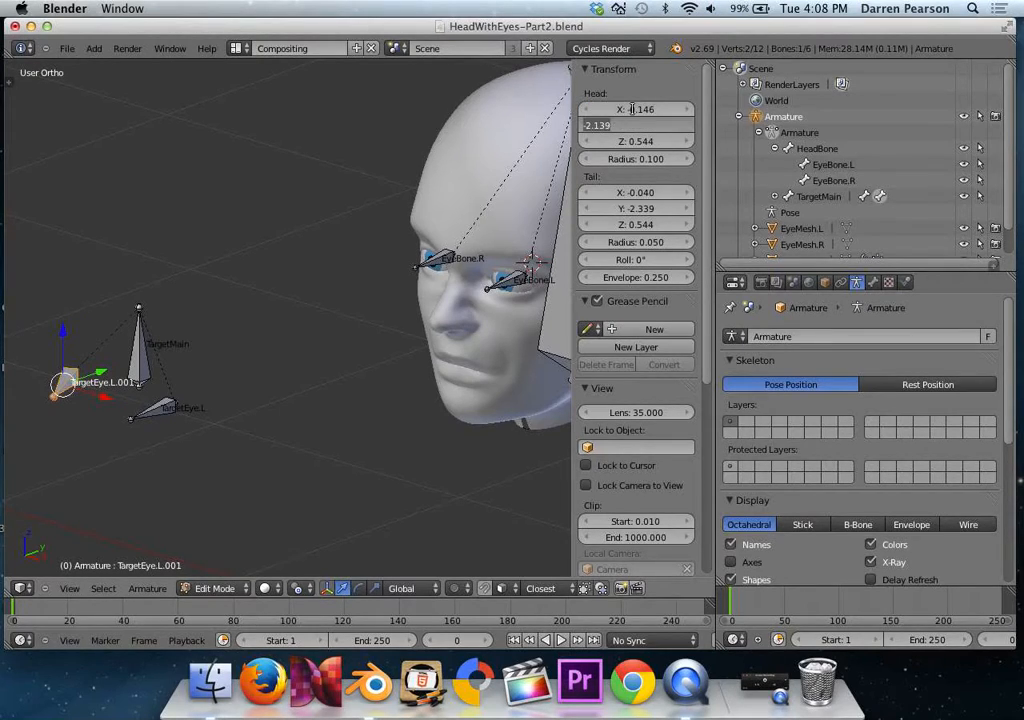
type("-2")
key("Tab")
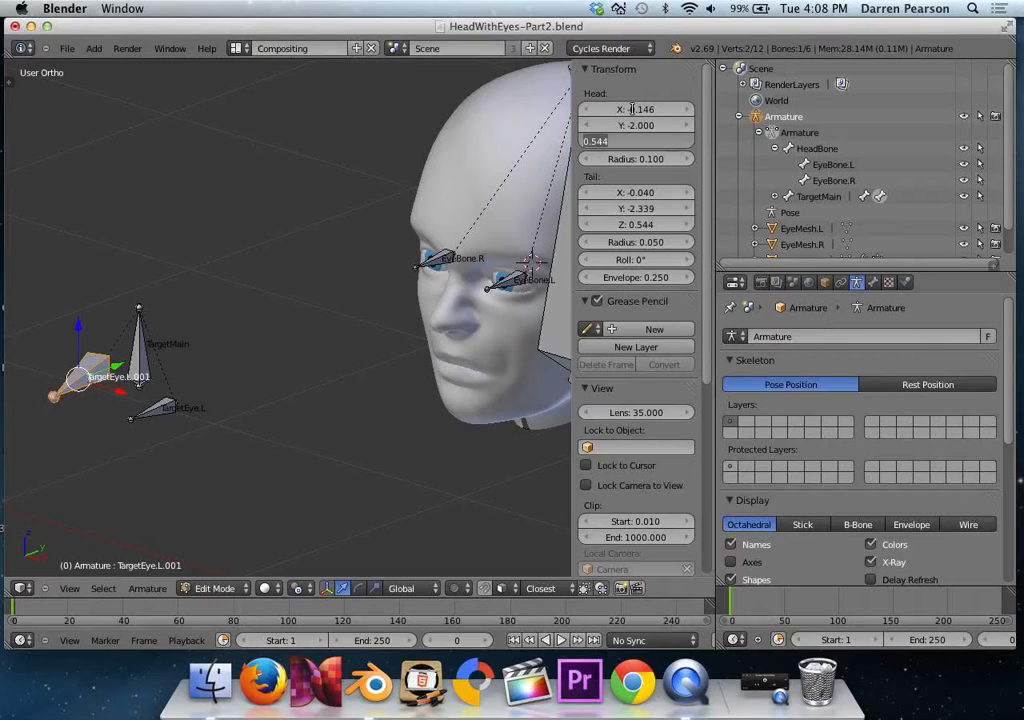
type("0.48")
key("Tab")
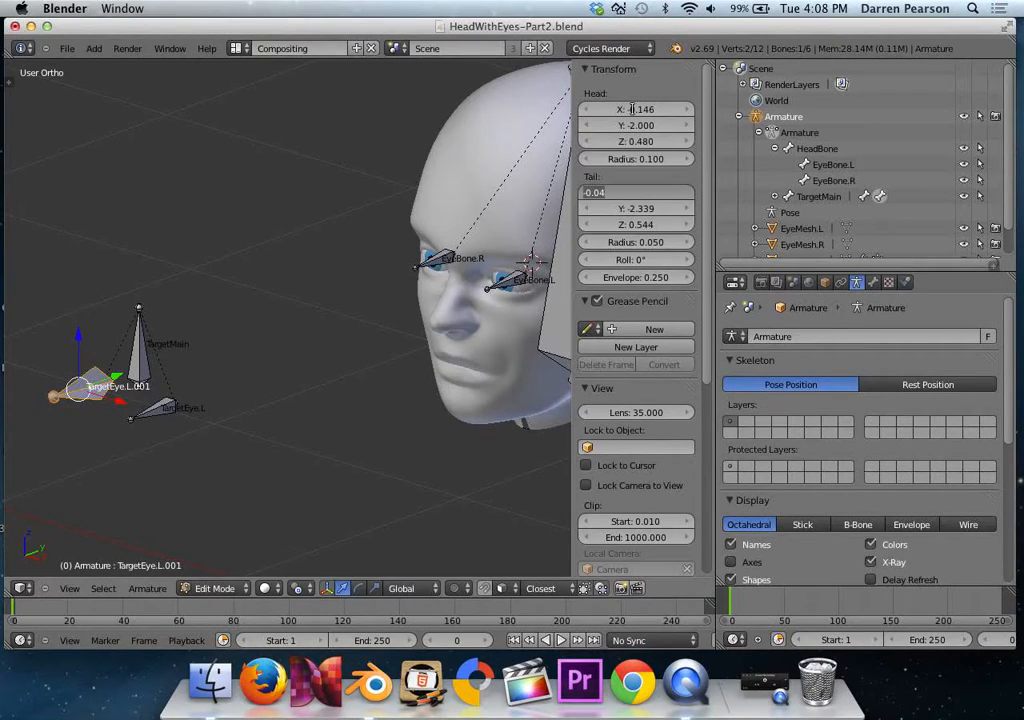
Set the tail of the TargetEye.L copy to X -0.146, Y -2.2, Z 0.48.
key("BackSpace")
type("-0.146")
key("Tab")
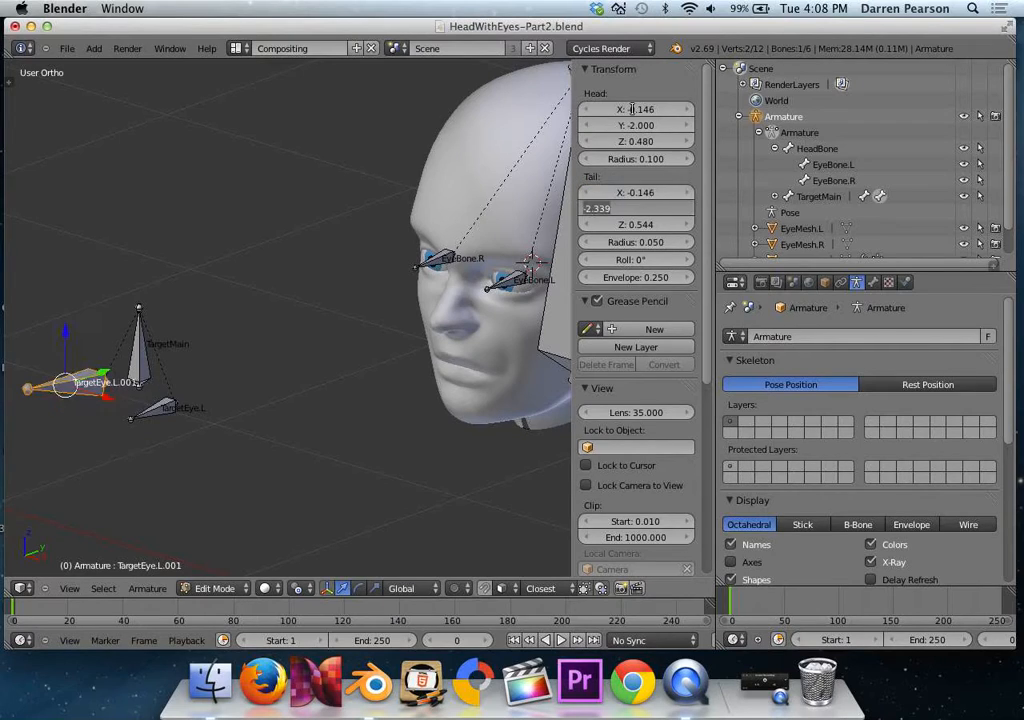
type("-2.2")
key("Tab")
type("0.48")
key("Return")
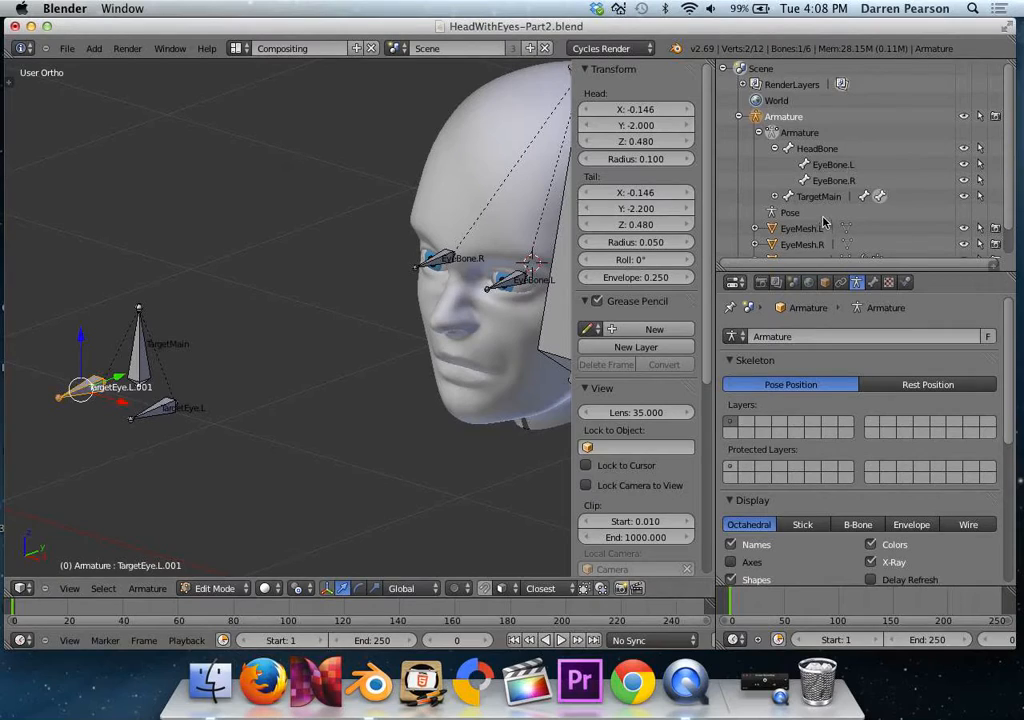
Expand TargetMain's child bones and rename TargetEye.L.001 to TargetEye.R.
left_click(776, 197)
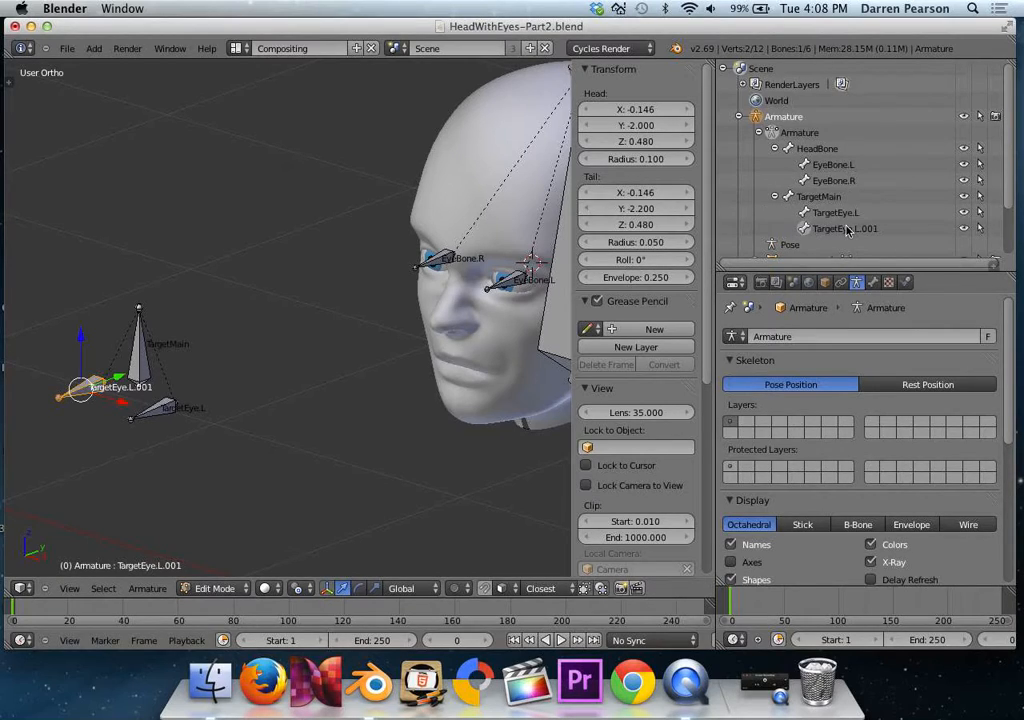
double_click(845, 229)
key("BackSpace")
key("BackSpace")
key("BackSpace")
key("BackSpace")
key("BackSpace")
type("R")
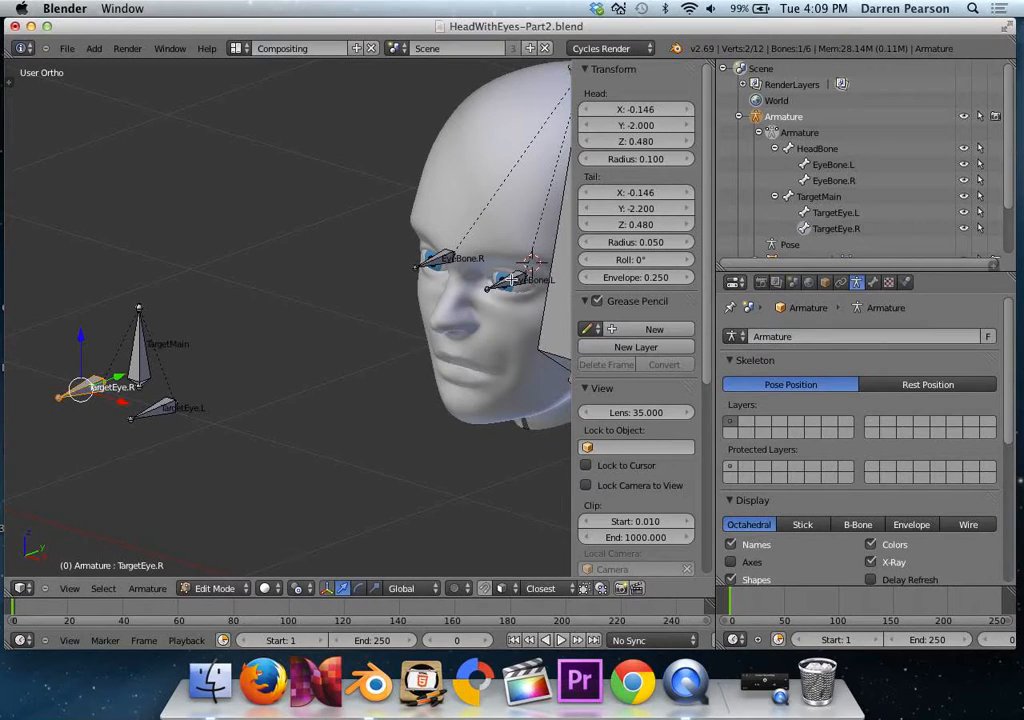
right_click(512, 280)
right_click(158, 410)
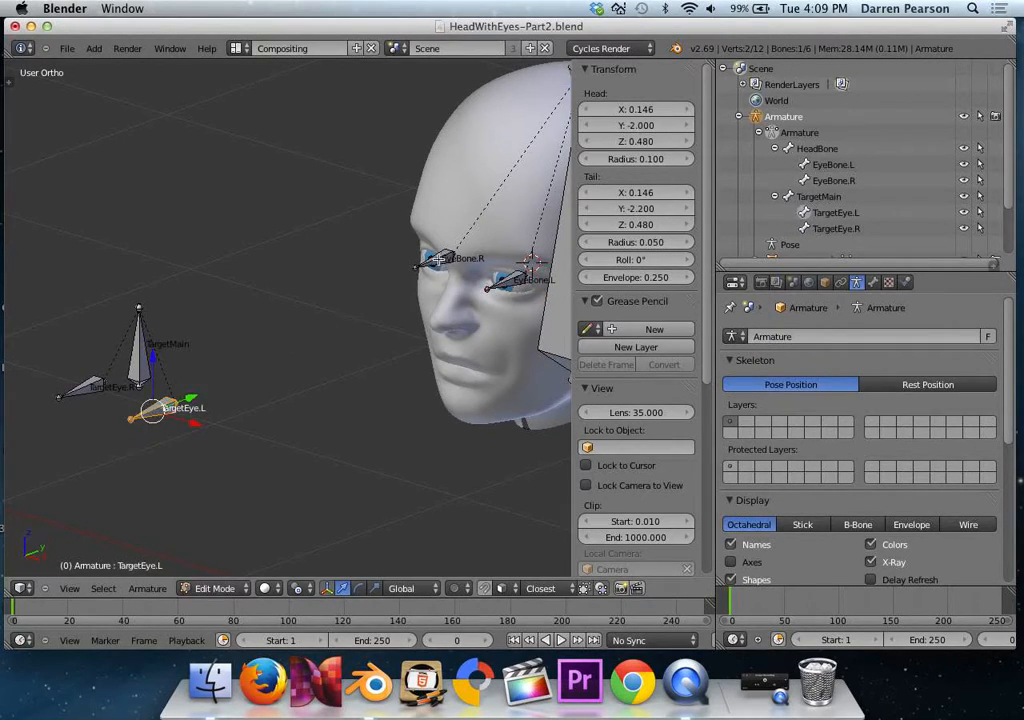
right_click(440, 259)
right_click(88, 389)
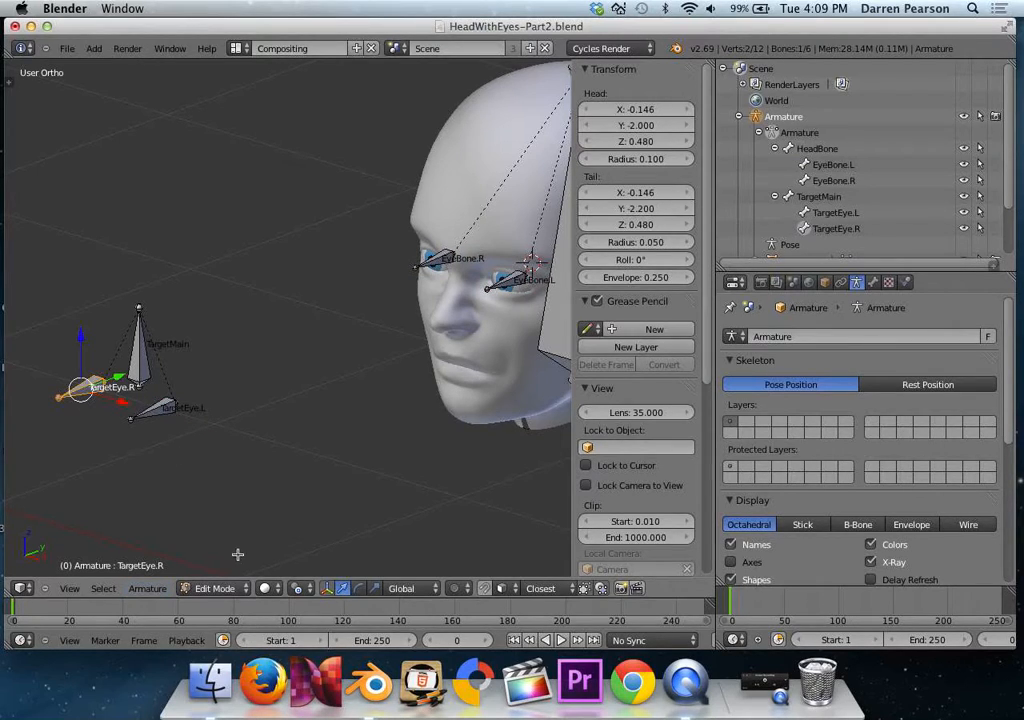
Switch the armature to Pose Mode and add a Track To bone constraint to EyeBone.L.
left_click(236, 588)
left_click(216, 537)
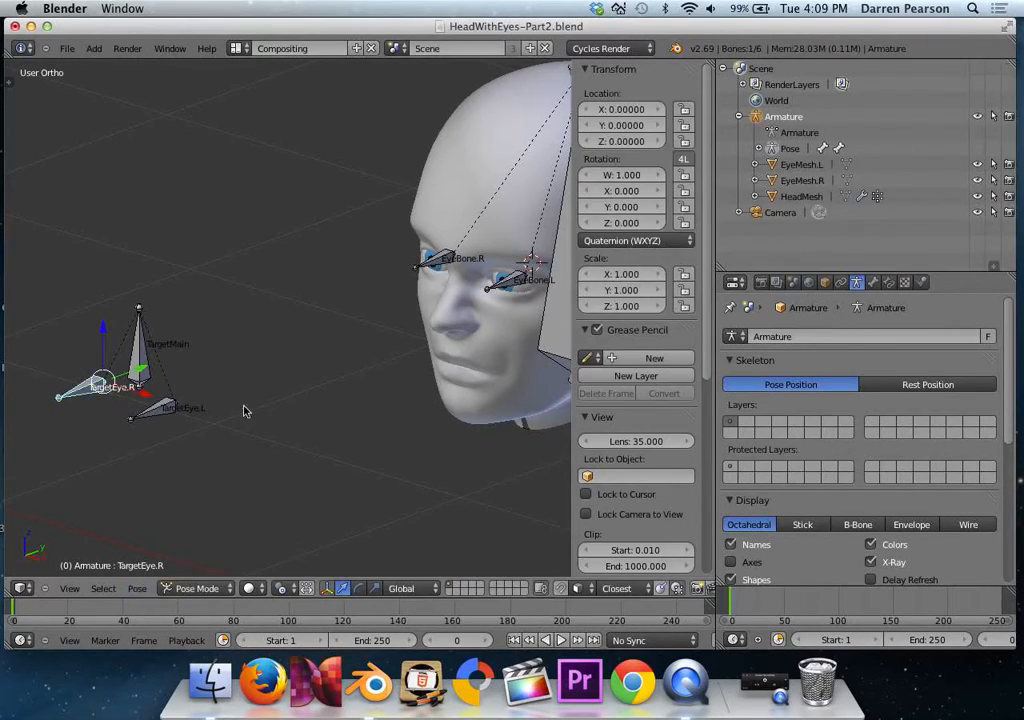
right_click(505, 296)
middle_click_drag(487, 301, 432, 300, "shift")
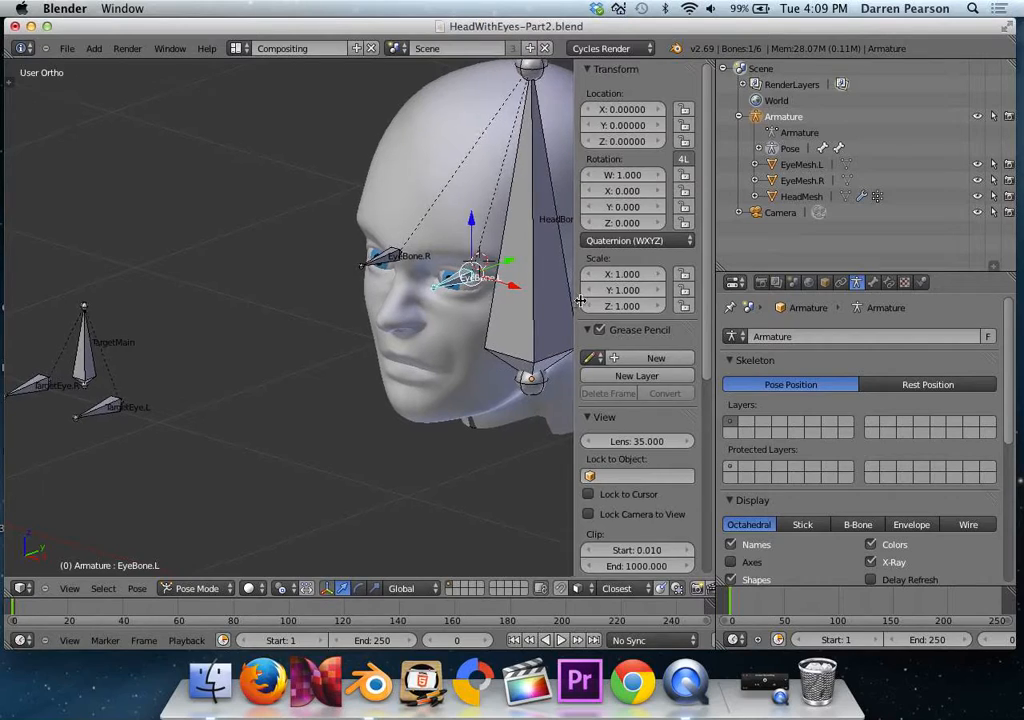
key("n")
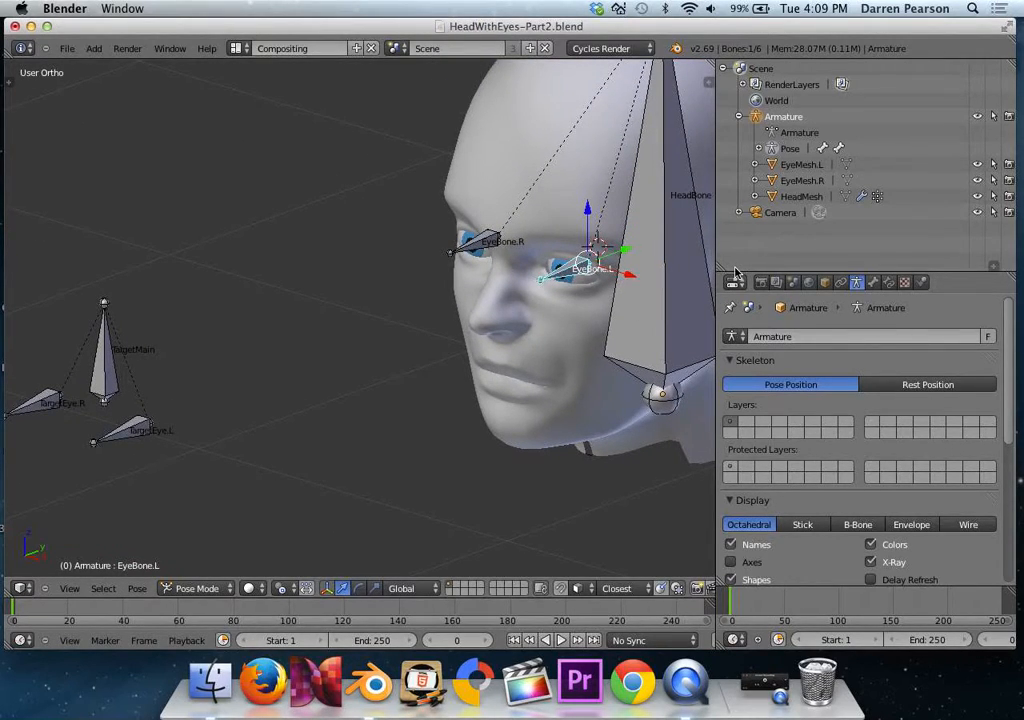
left_click(890, 286)
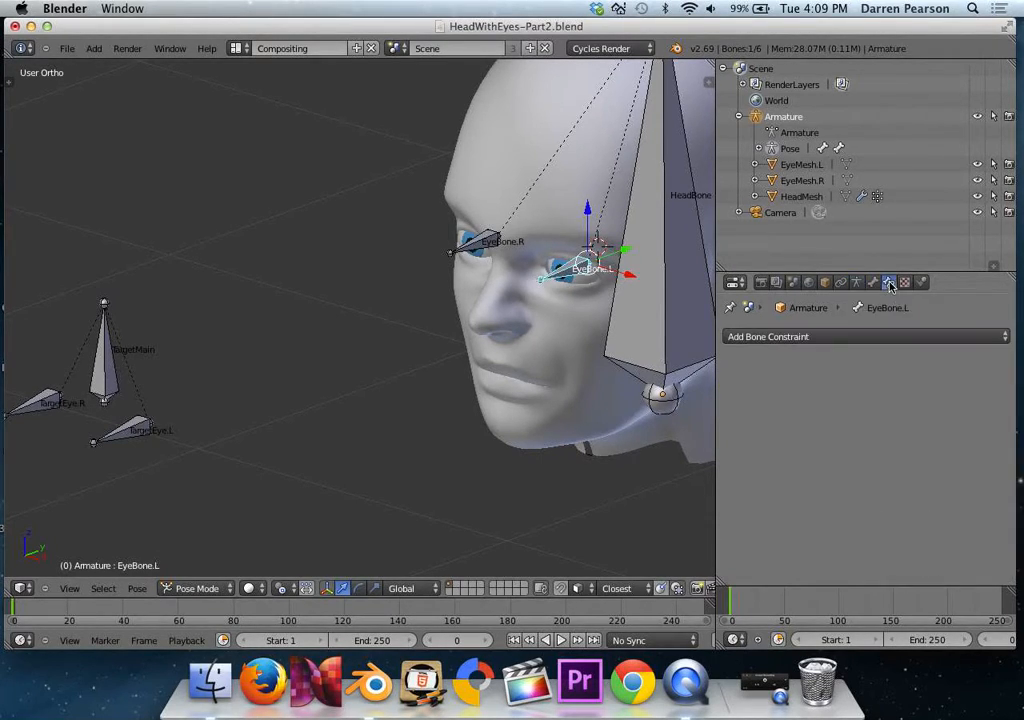
left_click(855, 338)
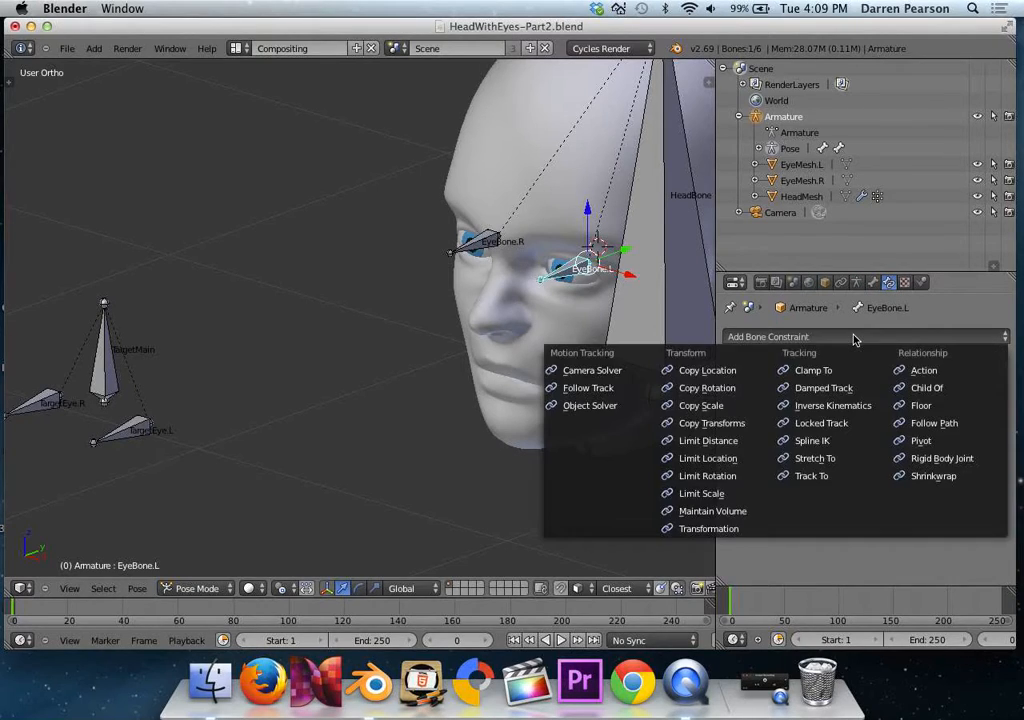
left_click(812, 476)
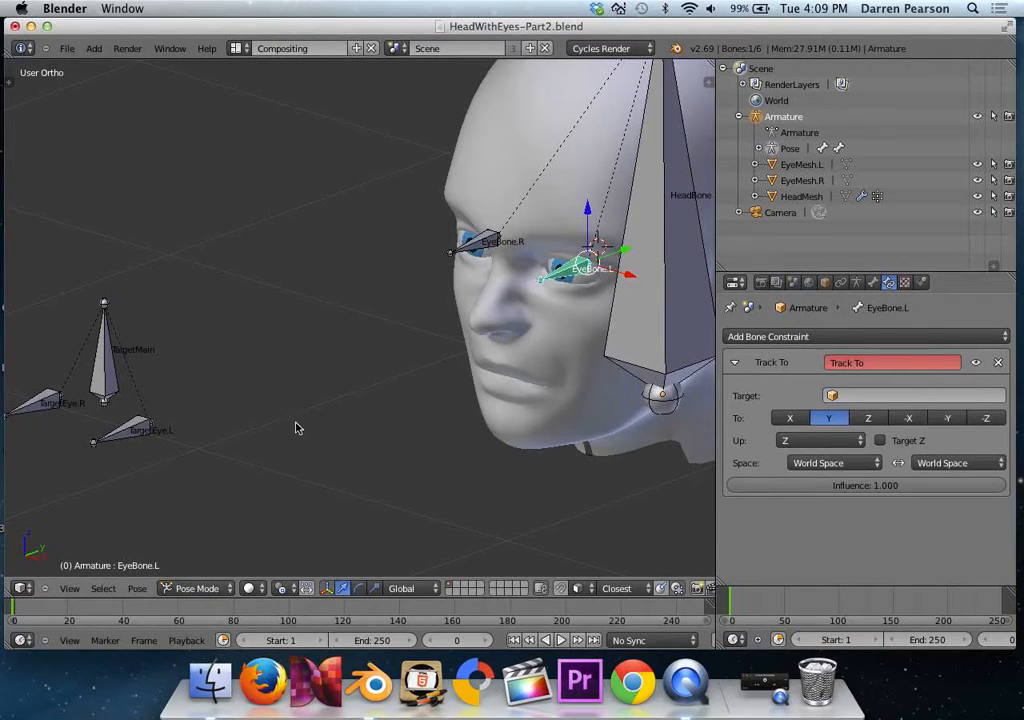
Set the target of EyeBone.L's Track To constraint to the Armature's TargetEye.L bone.
left_click(857, 395)
left_click(855, 419)
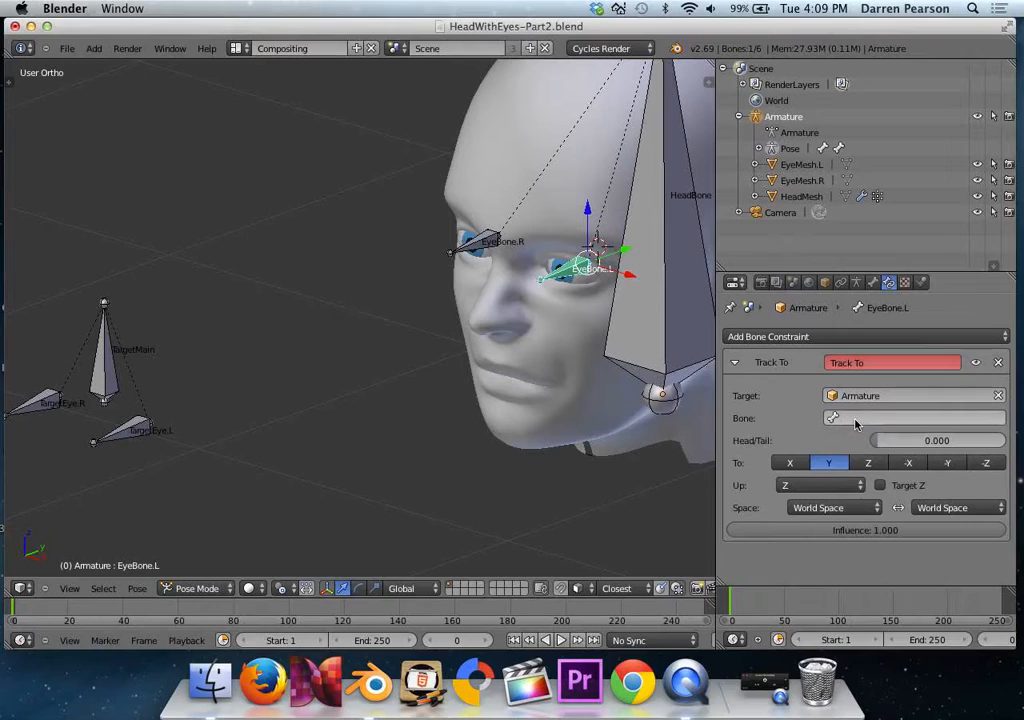
left_click(850, 418)
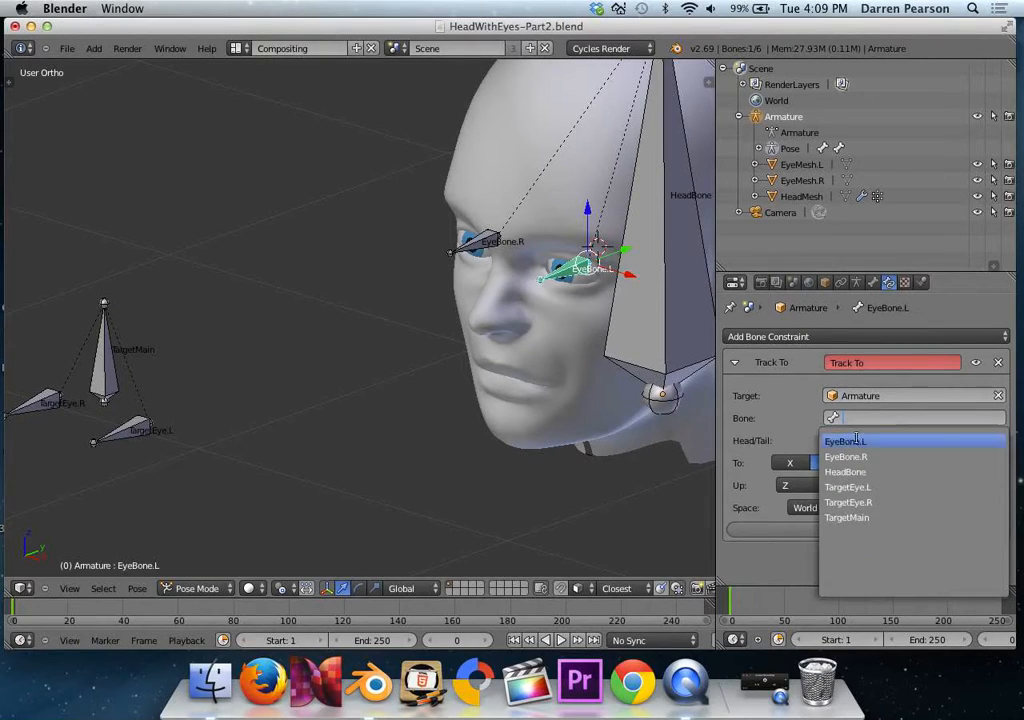
left_click(872, 487)
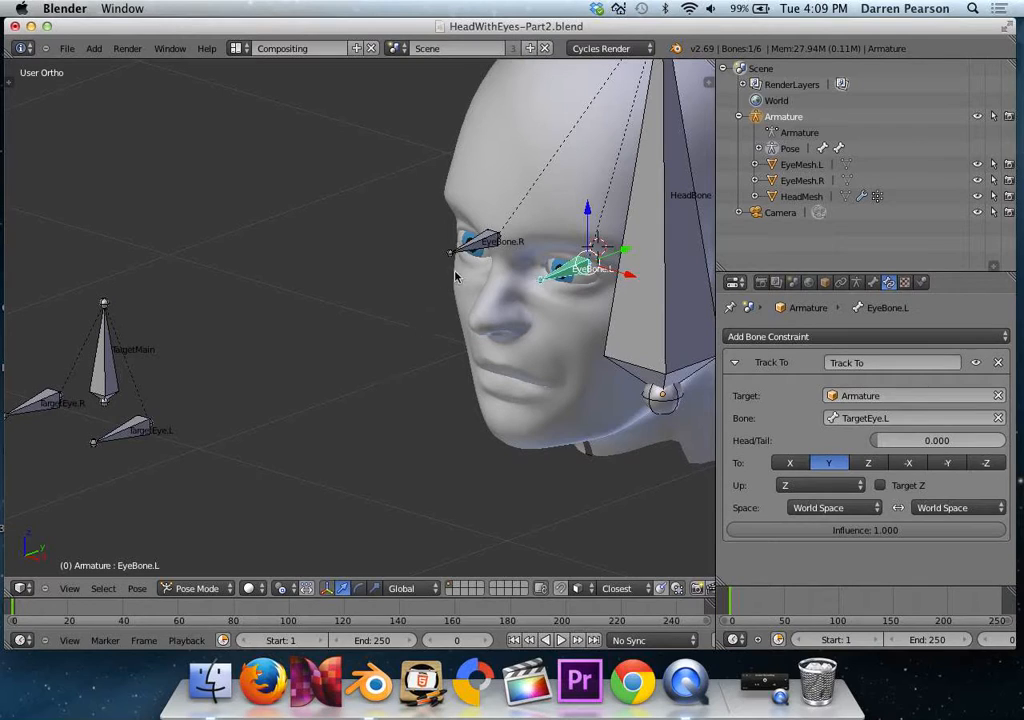
Add a Track To constraint to EyeBone.R, targeting the Armature's TargetEye.R bone.
right_click(477, 247)
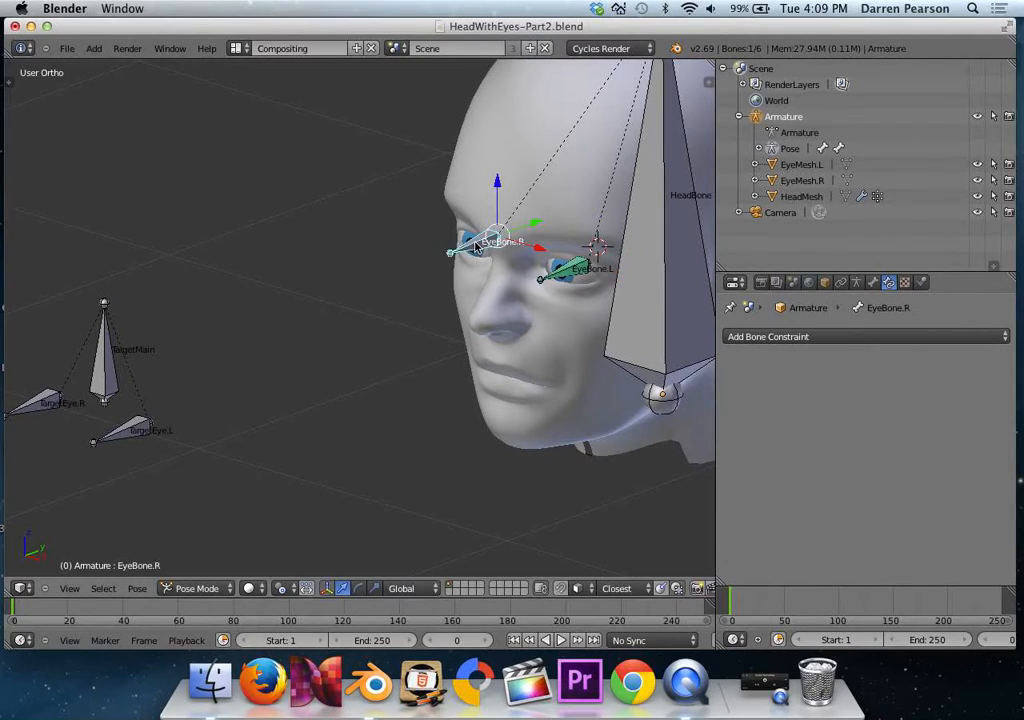
left_click(882, 336)
left_click(810, 476)
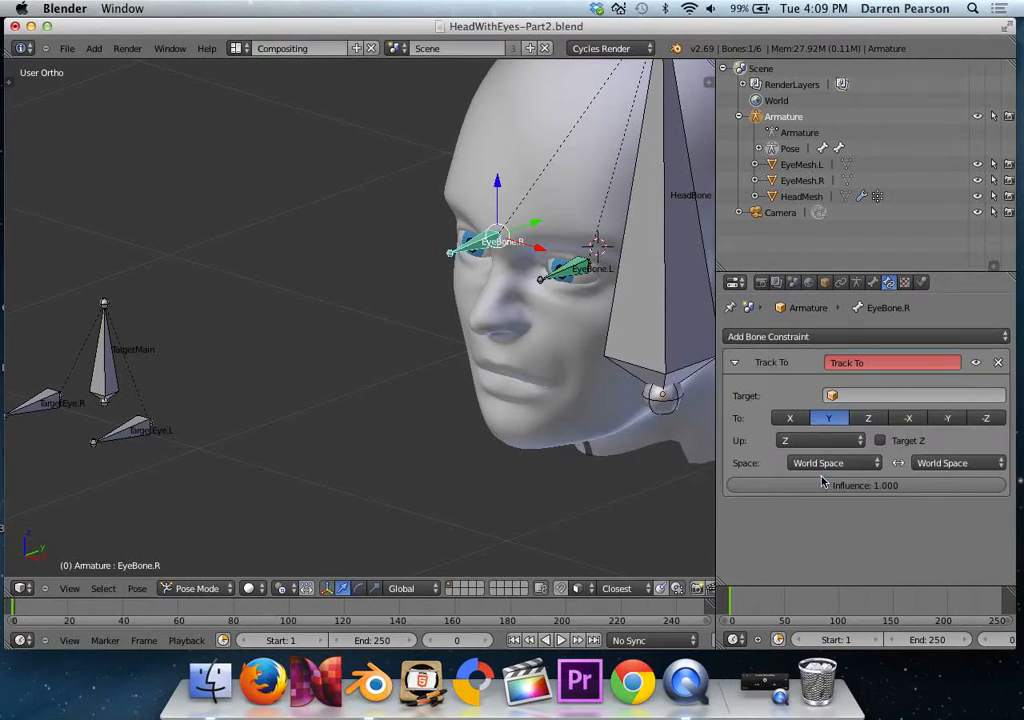
left_click(855, 396)
left_click(855, 419)
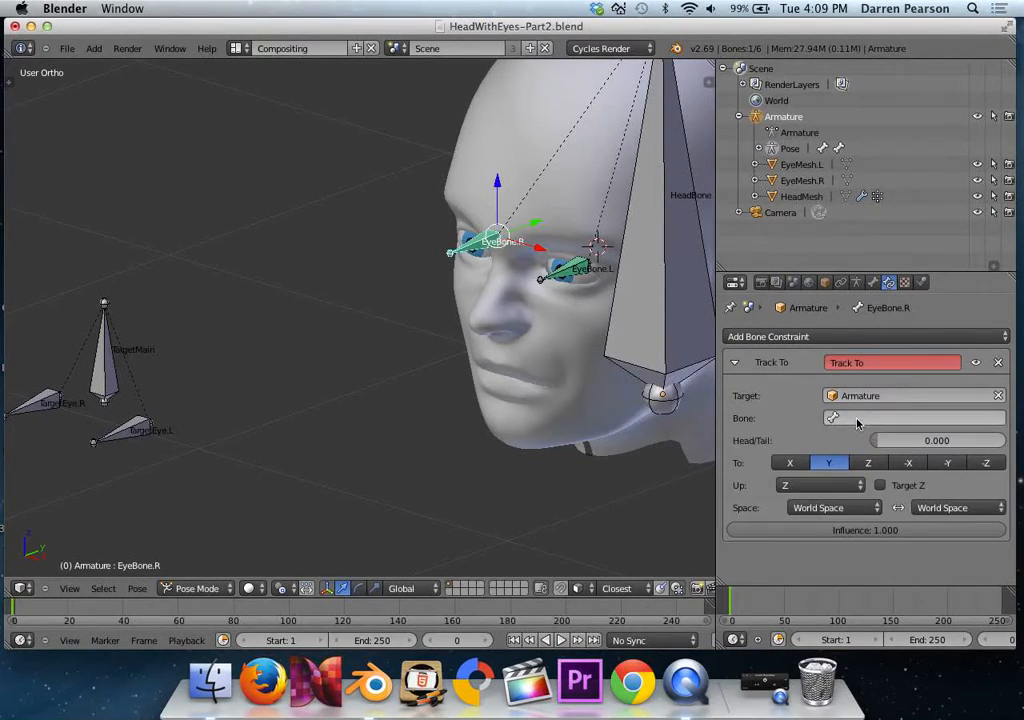
left_click(857, 418)
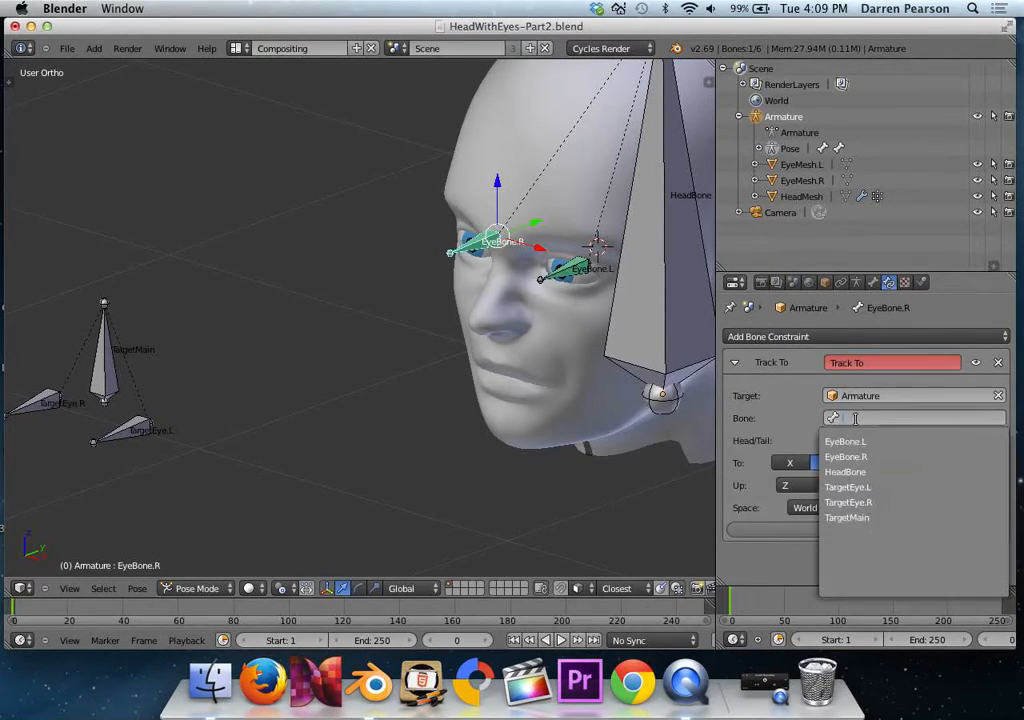
left_click(866, 500)
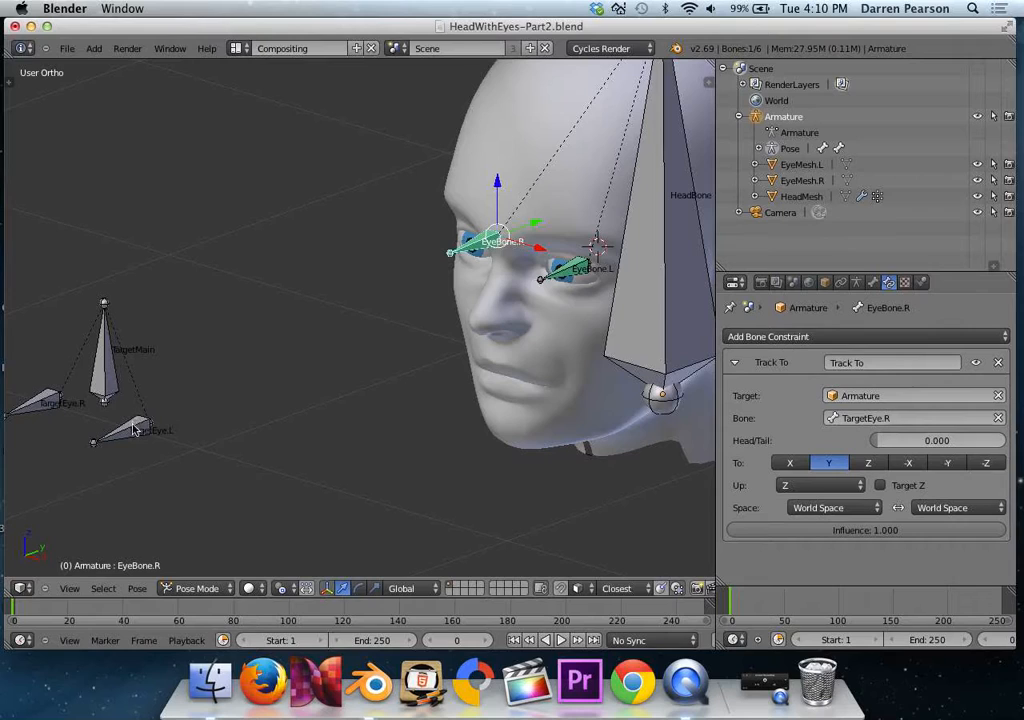
Move the TargetMain bone around to test the eye tracking, leaving it in front of the face slightly above its starting spot.
right_click(105, 380)
scroll(105, 380, "down", 2)
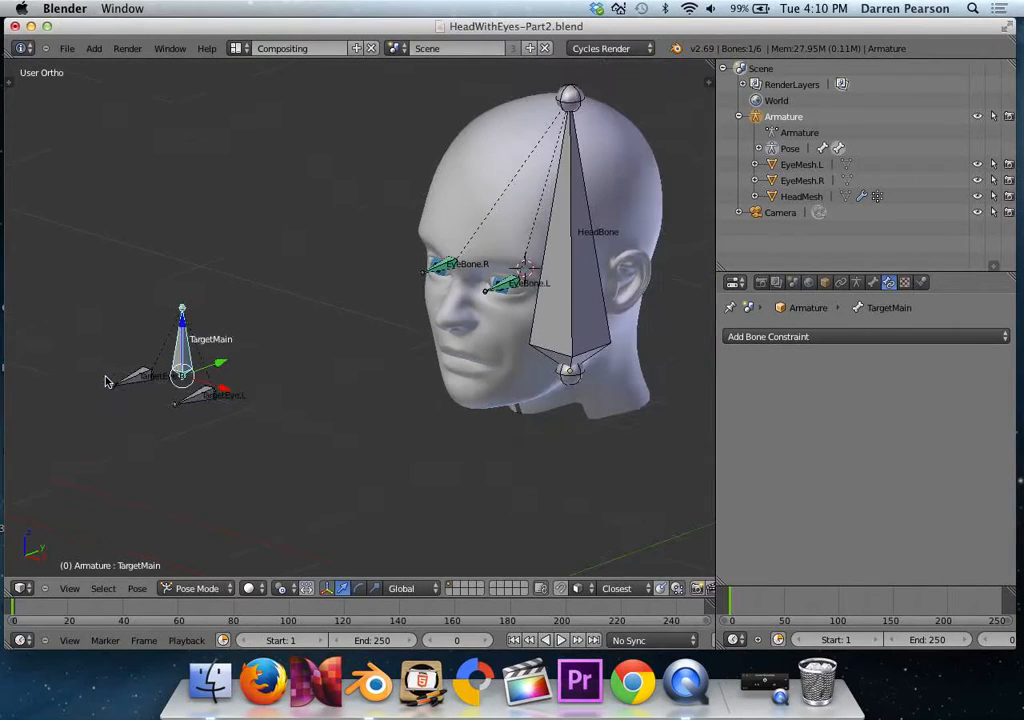
key("g")
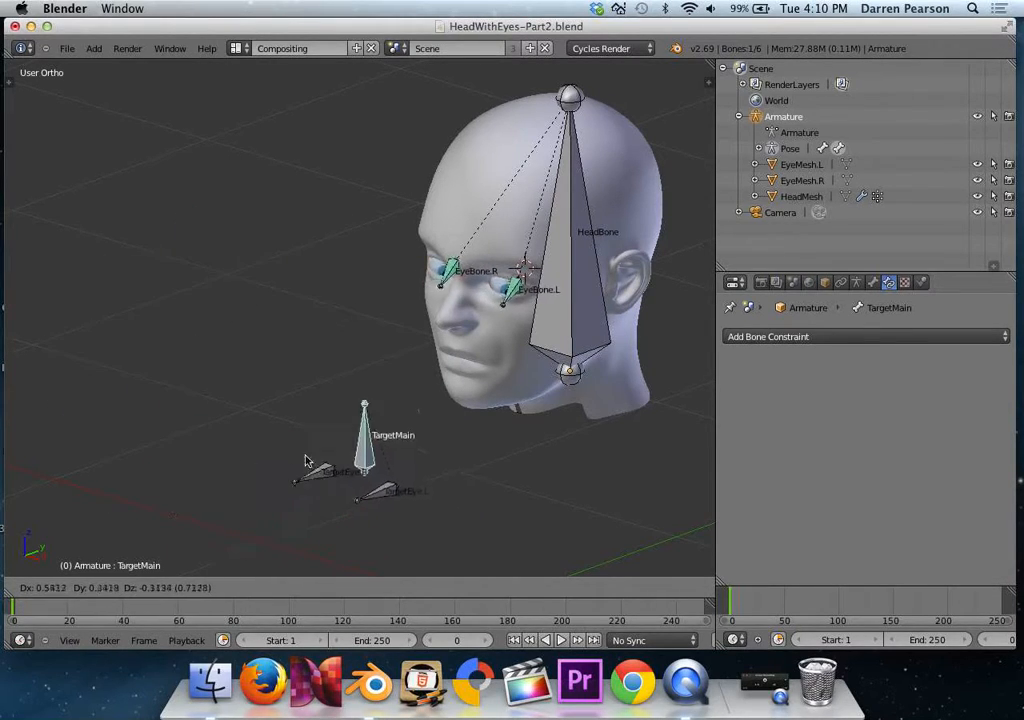
left_click(118, 358)
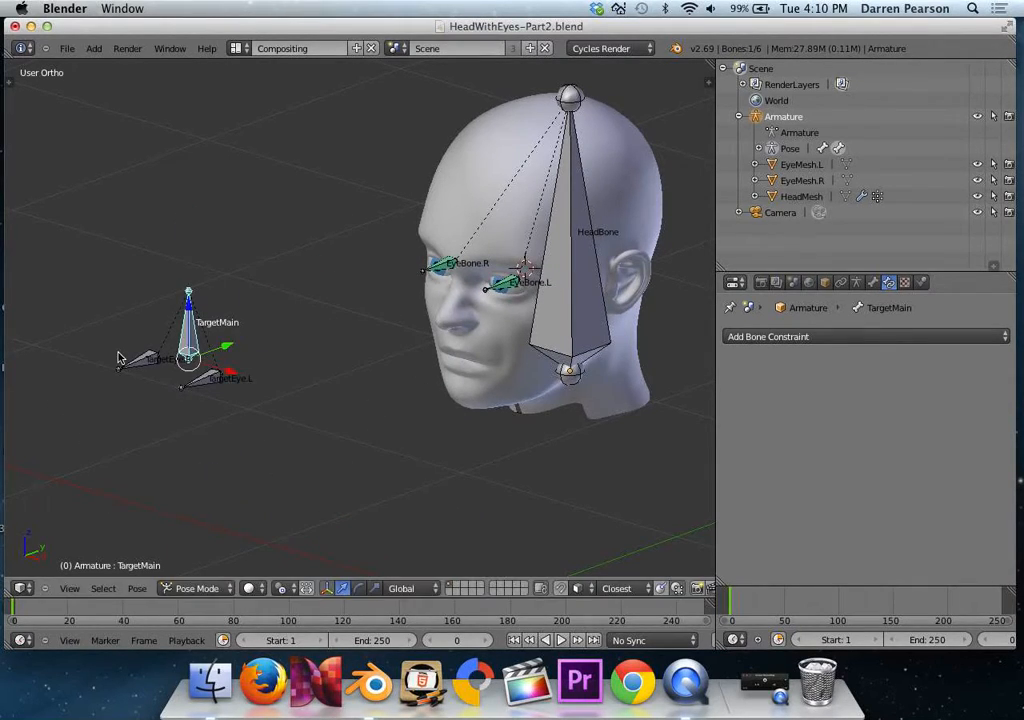
Undo the last move of the TargetMain bone.
key("ctrl+z")
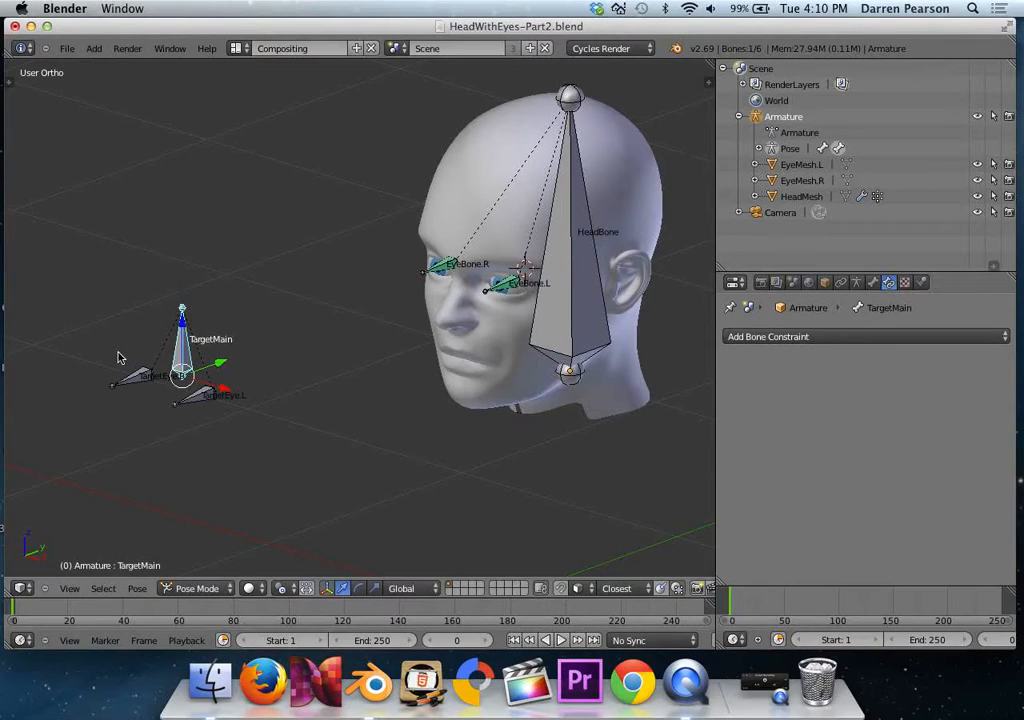
Move TargetEye.L and TargetEye.R one at a time to test each eye's tracking, undoing each move.
right_click(201, 396)
key("g")
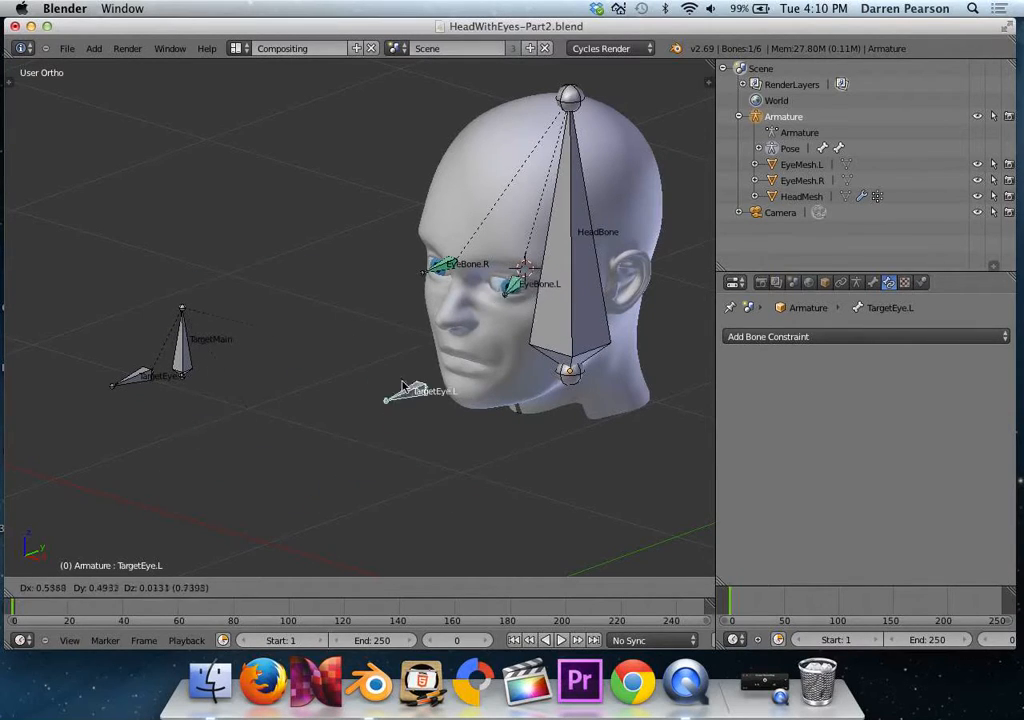
left_click(350, 367)
key("ctrl+z")
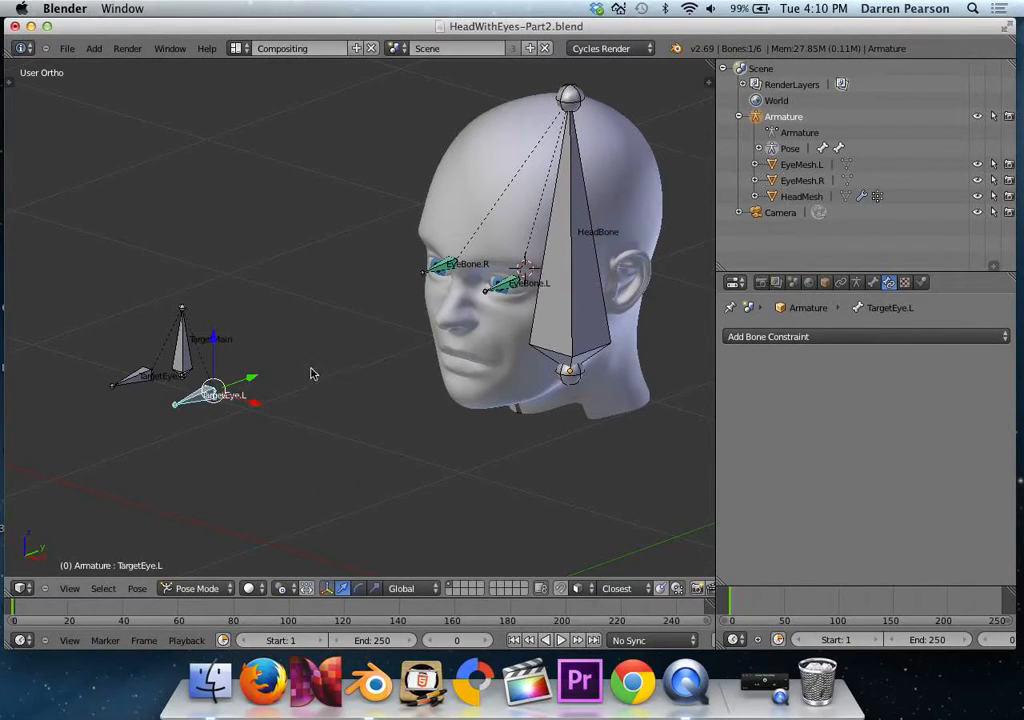
right_click(143, 379)
key("g")
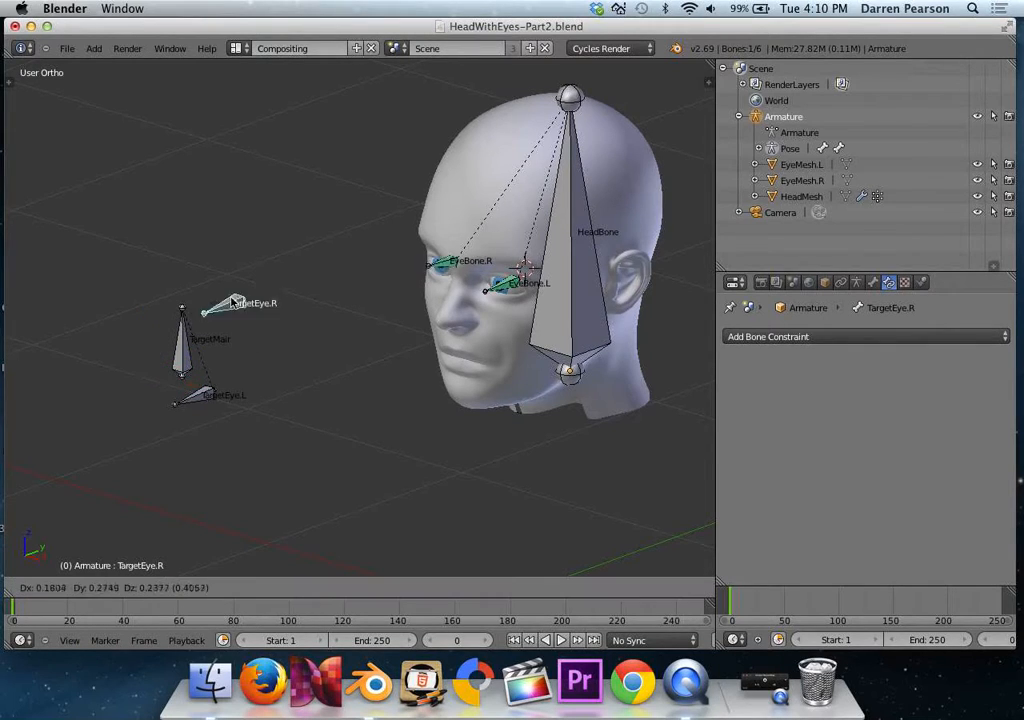
left_click(82, 385)
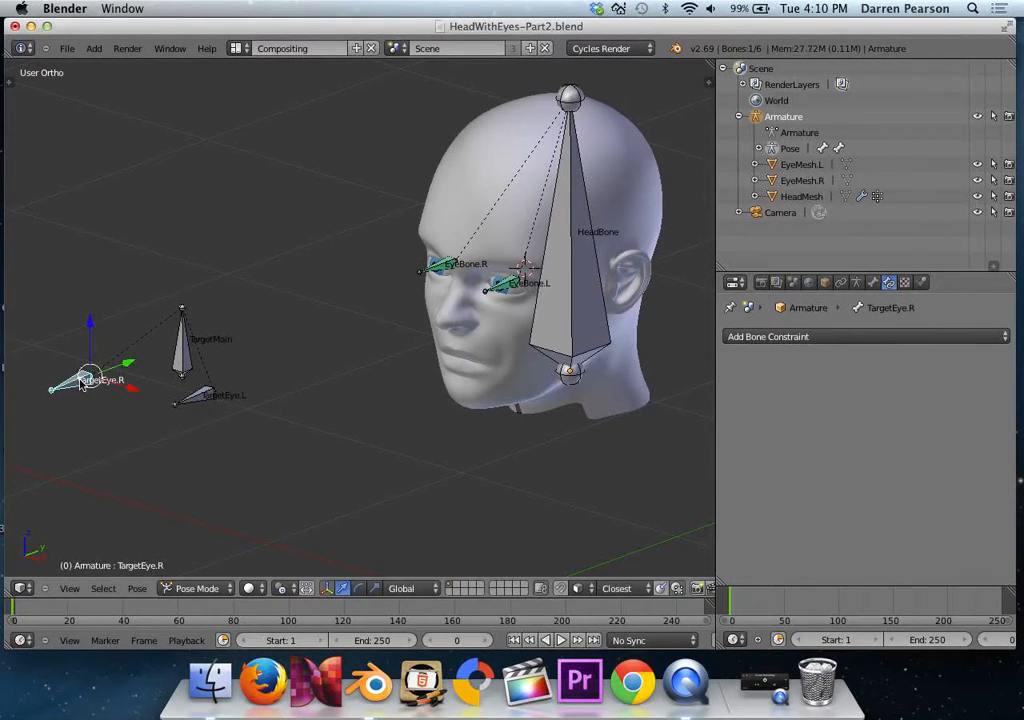
key("ctrl+z")
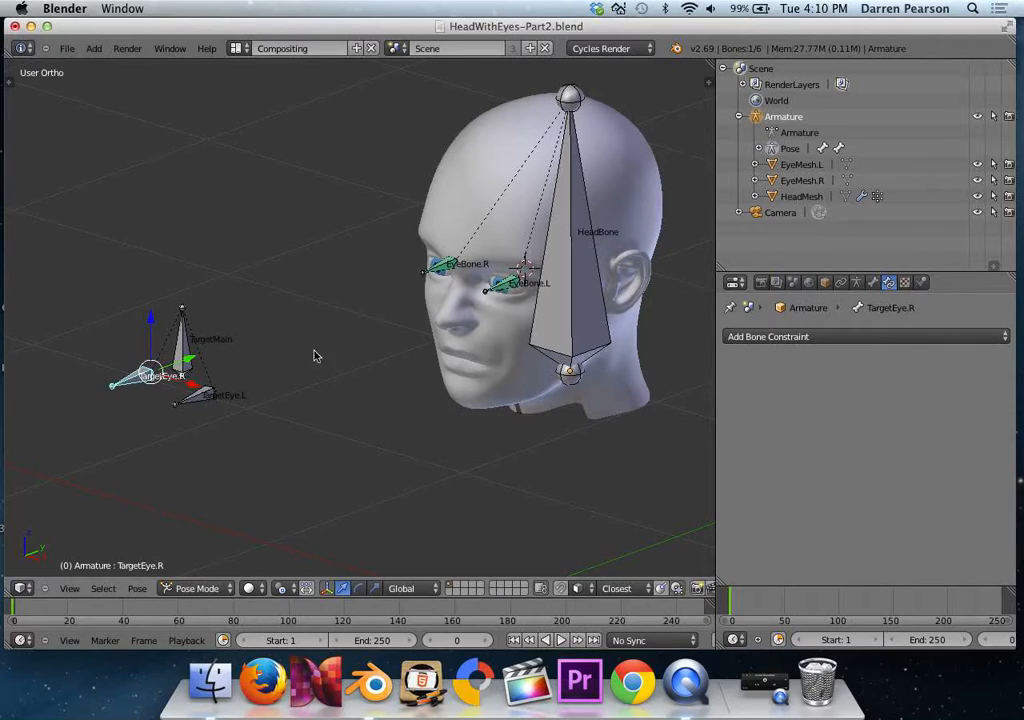
Turn off the X-Ray and Names display options for the armature.
left_click(862, 283)
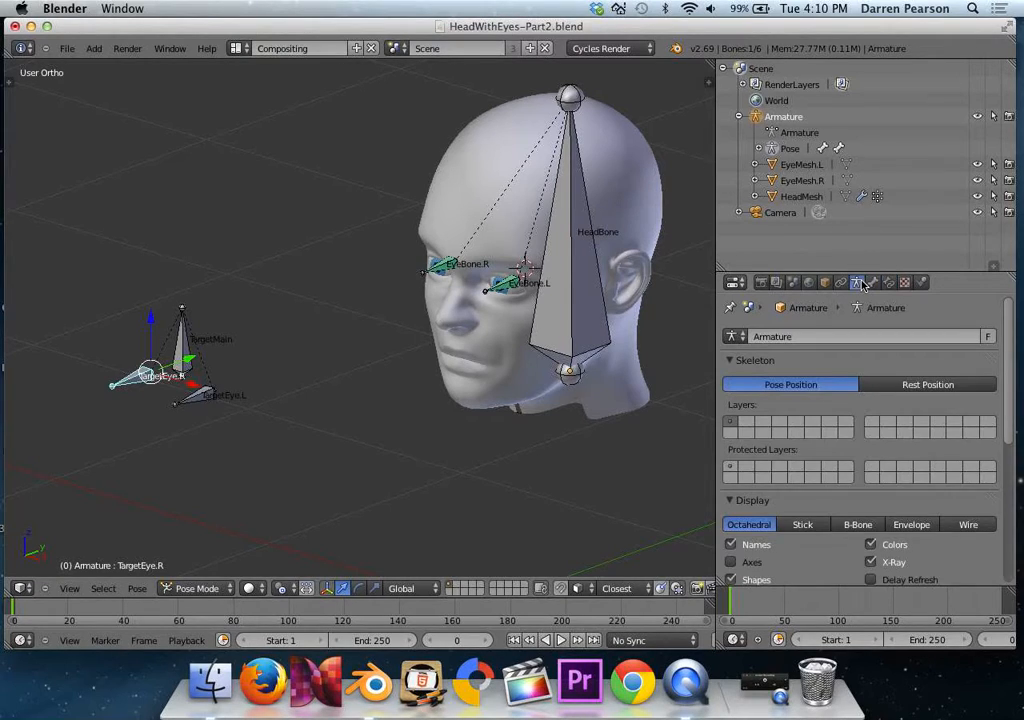
left_click(730, 362)
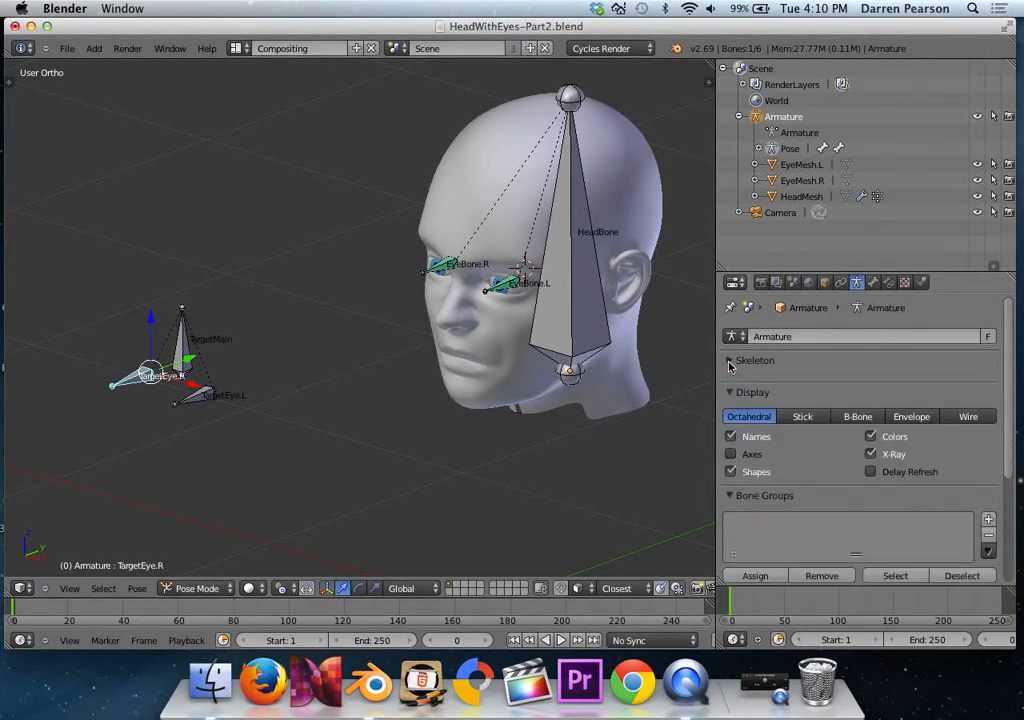
left_click(872, 442)
left_click(731, 425)
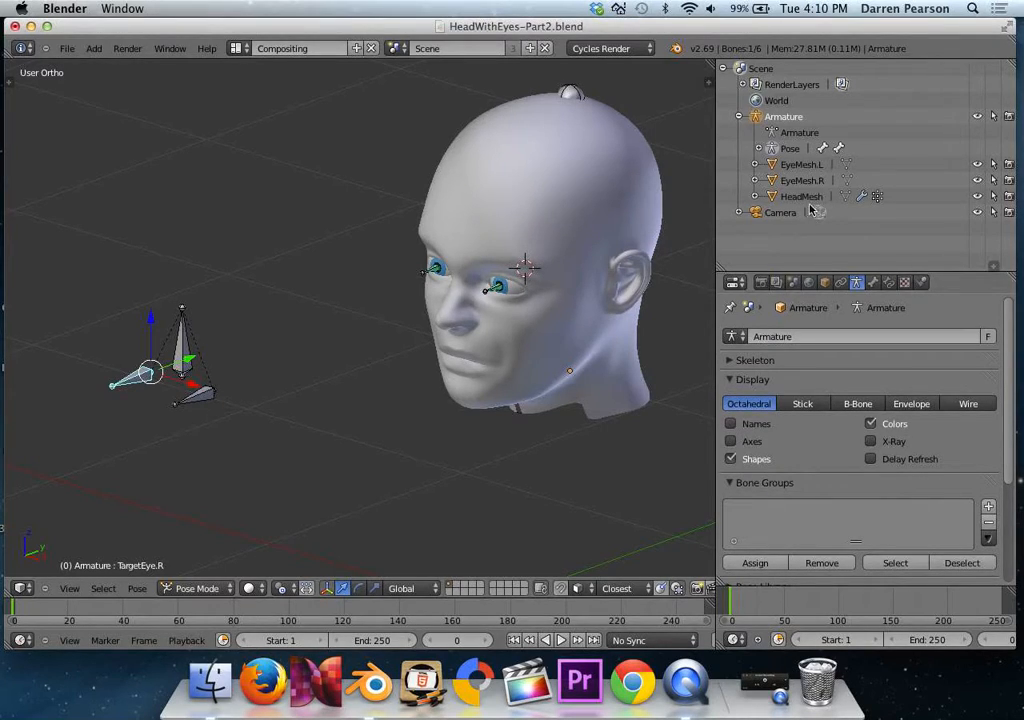
Hide the EyeBone.L and EyeBone.R bones under HeadBone in the 3D view.
left_click(759, 149)
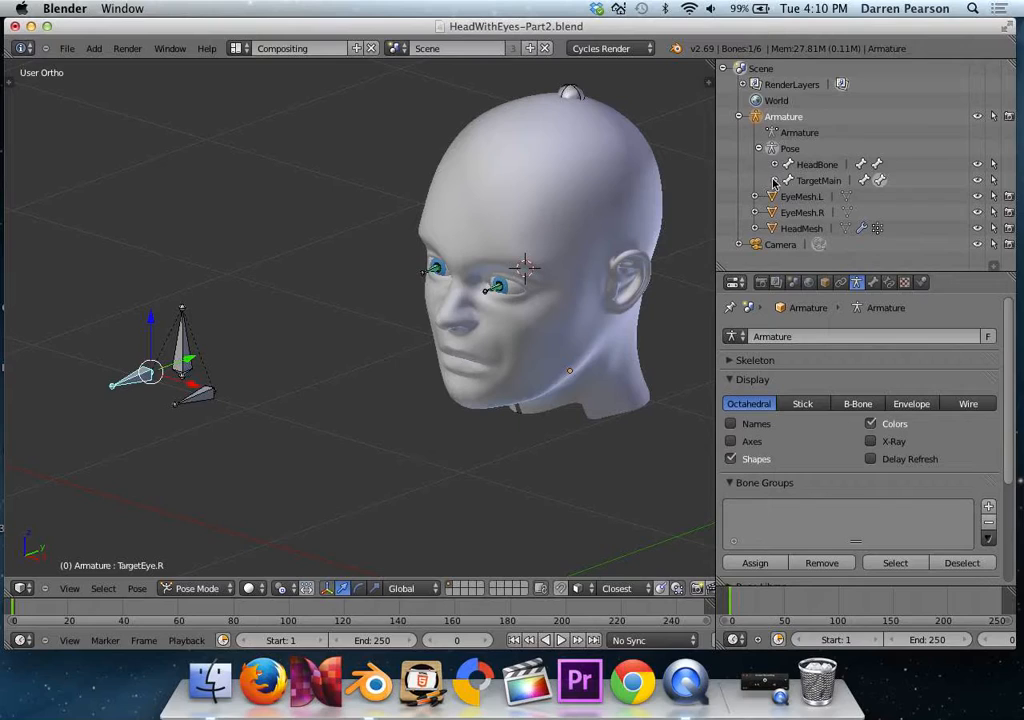
left_click(775, 164)
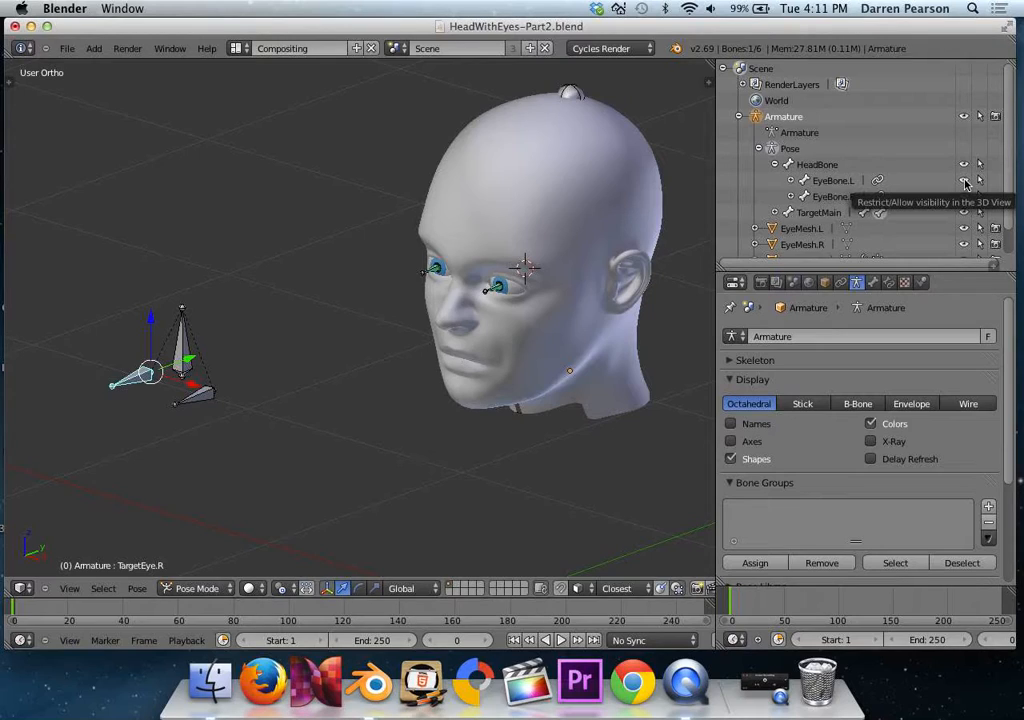
left_click_drag(965, 184, 965, 197)
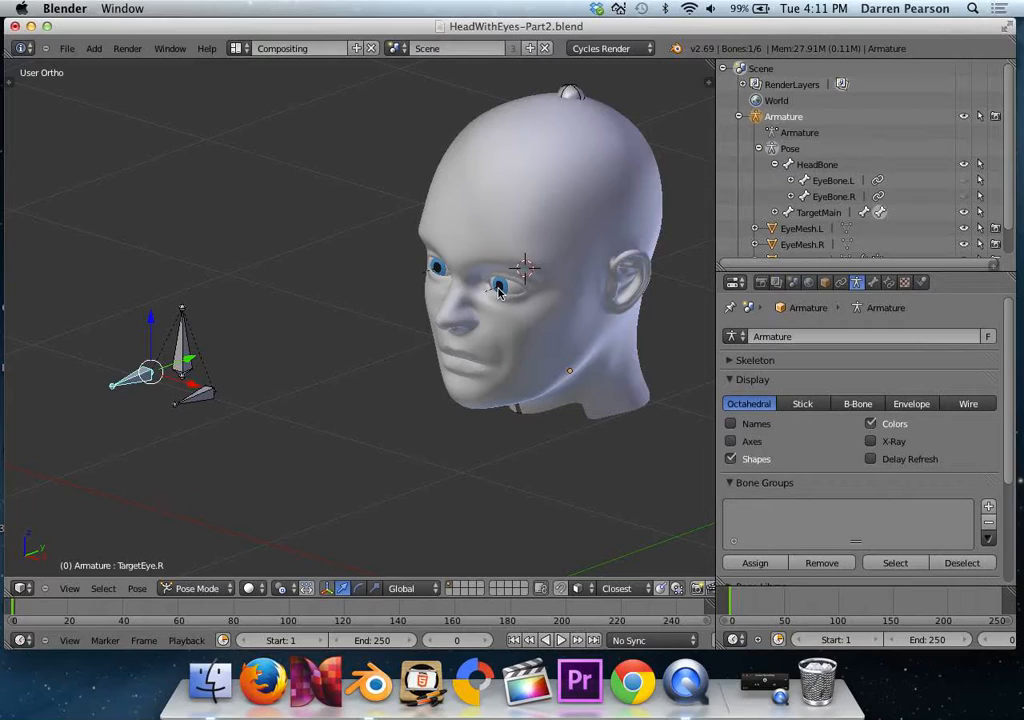
Move the TargetMain bone to check that both eyes follow it, and undo the move.
right_click(188, 358)
key("g")
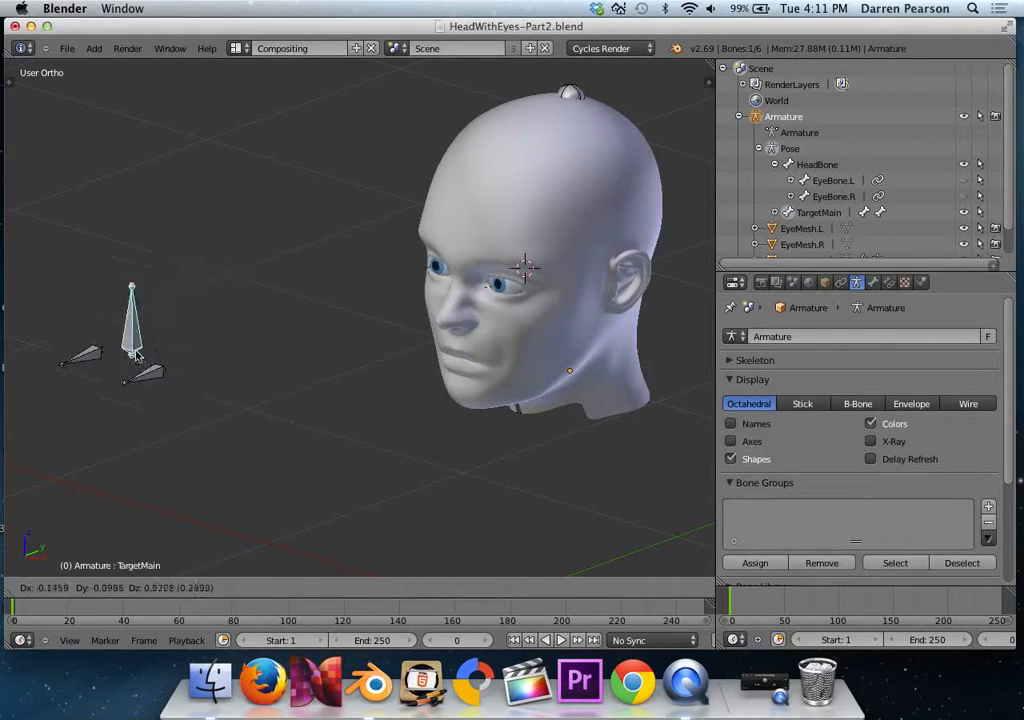
left_click(162, 364)
key("ctrl+z")
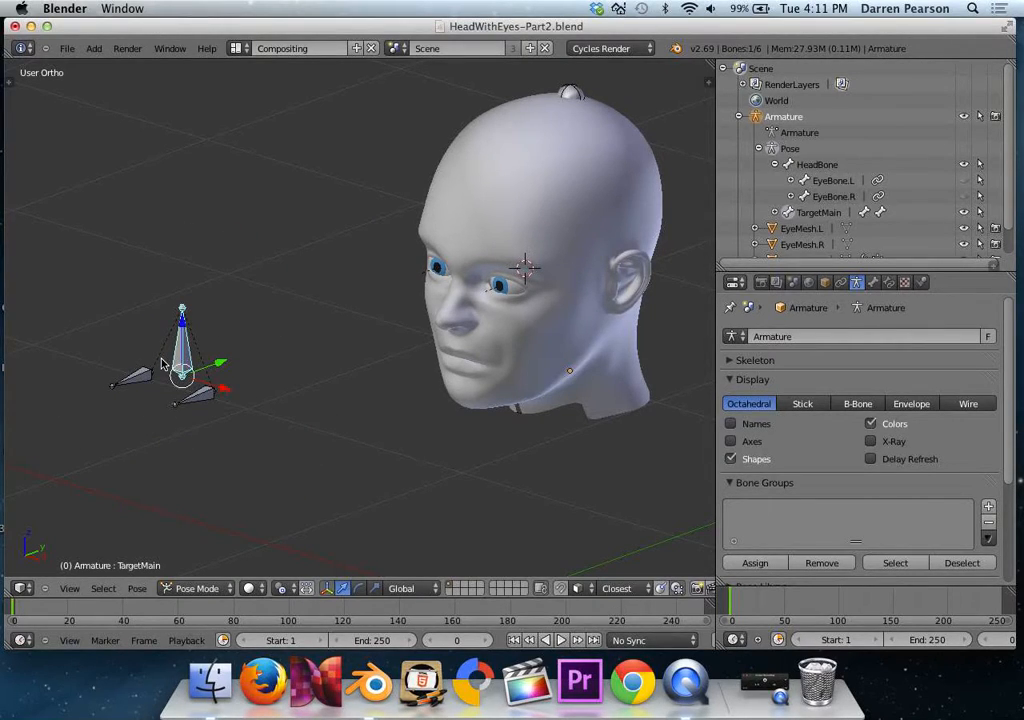
Switch to Object Mode and save the file as a new version named HeadWithEyes-Part3.blend.
left_click(200, 588)
left_click(217, 574)
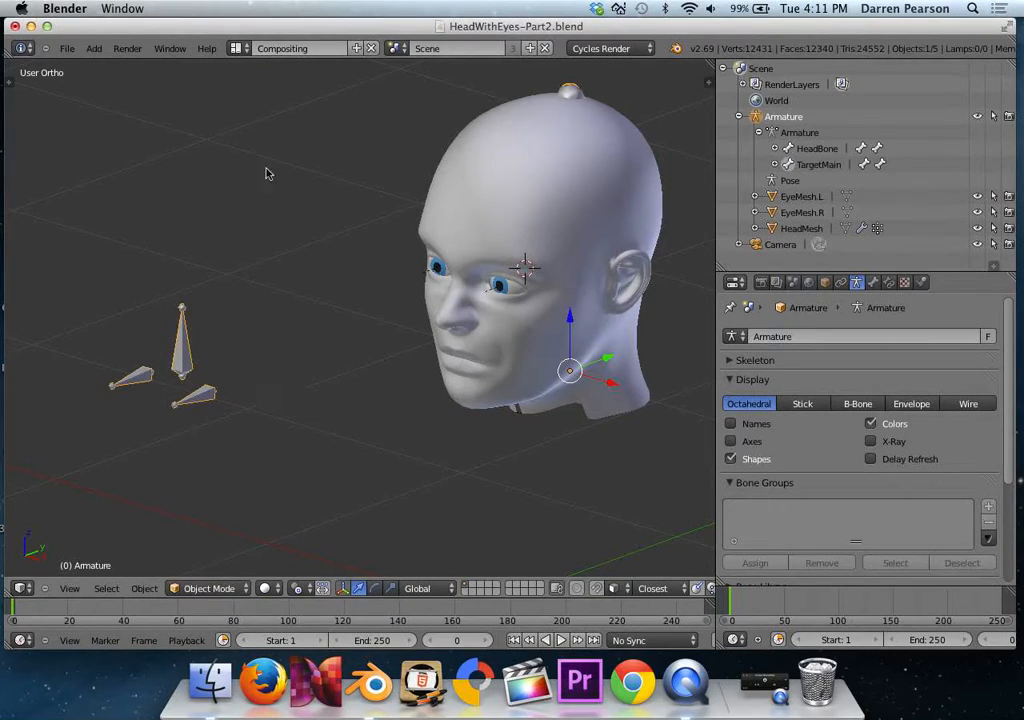
left_click(67, 48)
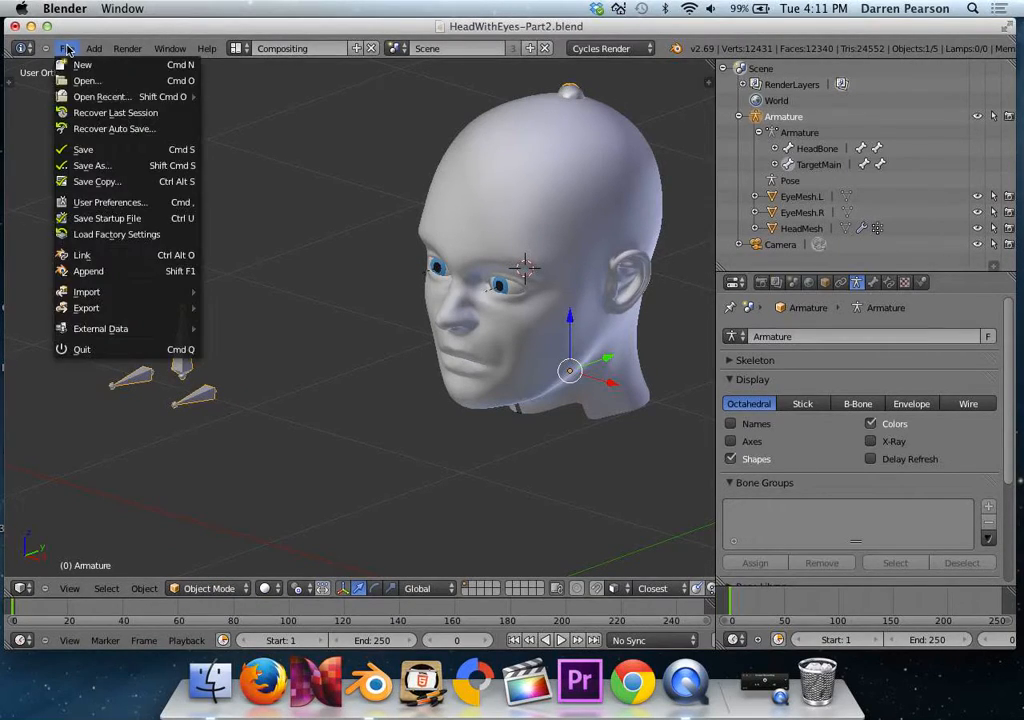
left_click(89, 165)
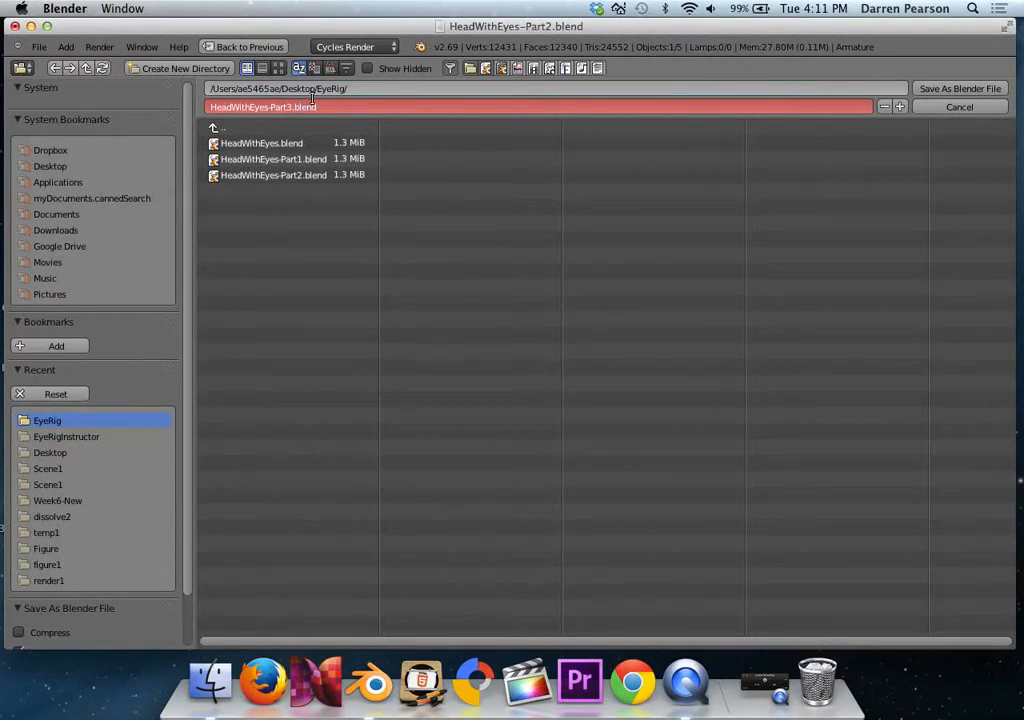
left_click(935, 89)
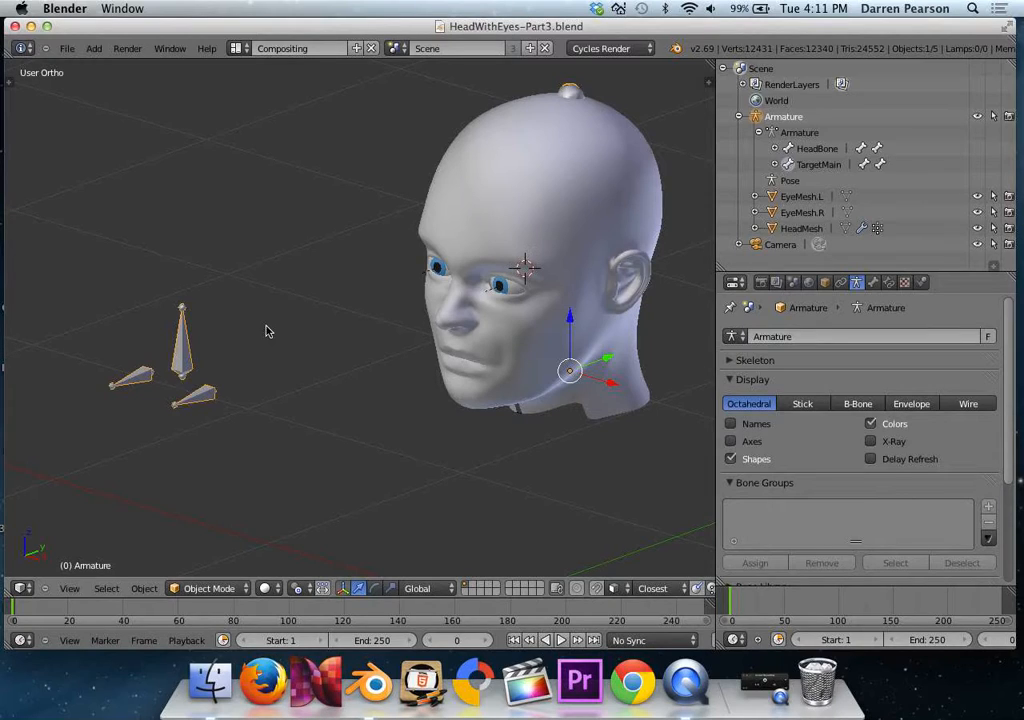
Add a mesh circle in the front view and rotate it 90° about the X axis so it faces front.
key("KP_1")
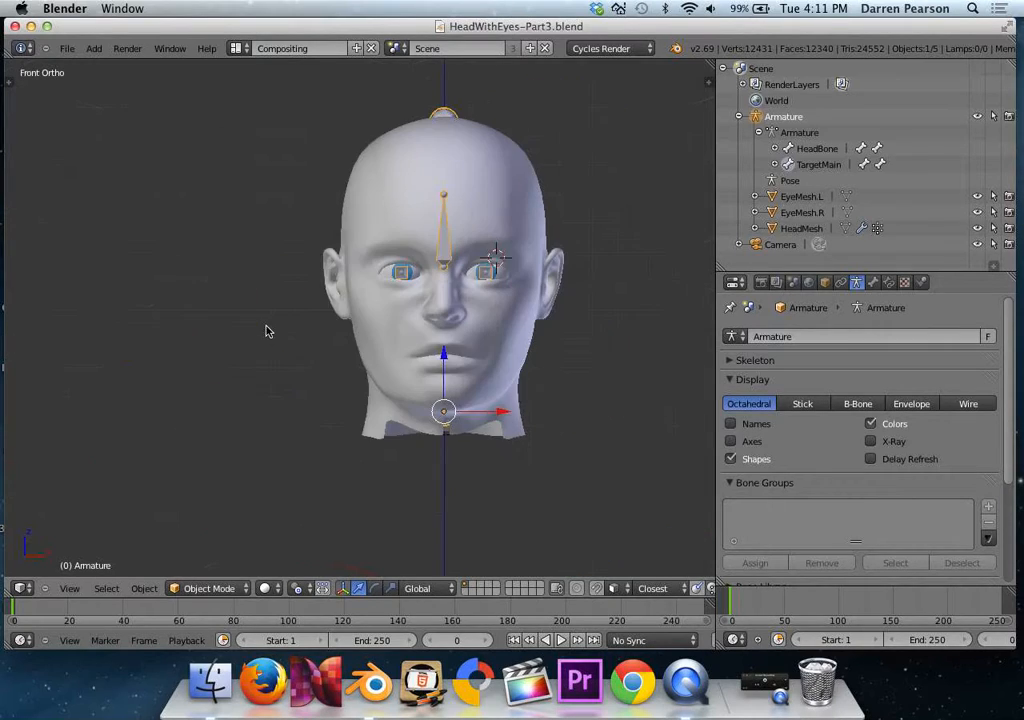
scroll(401, 313, "down", 3)
middle_click_drag(457, 309, 265, 318, "shift")
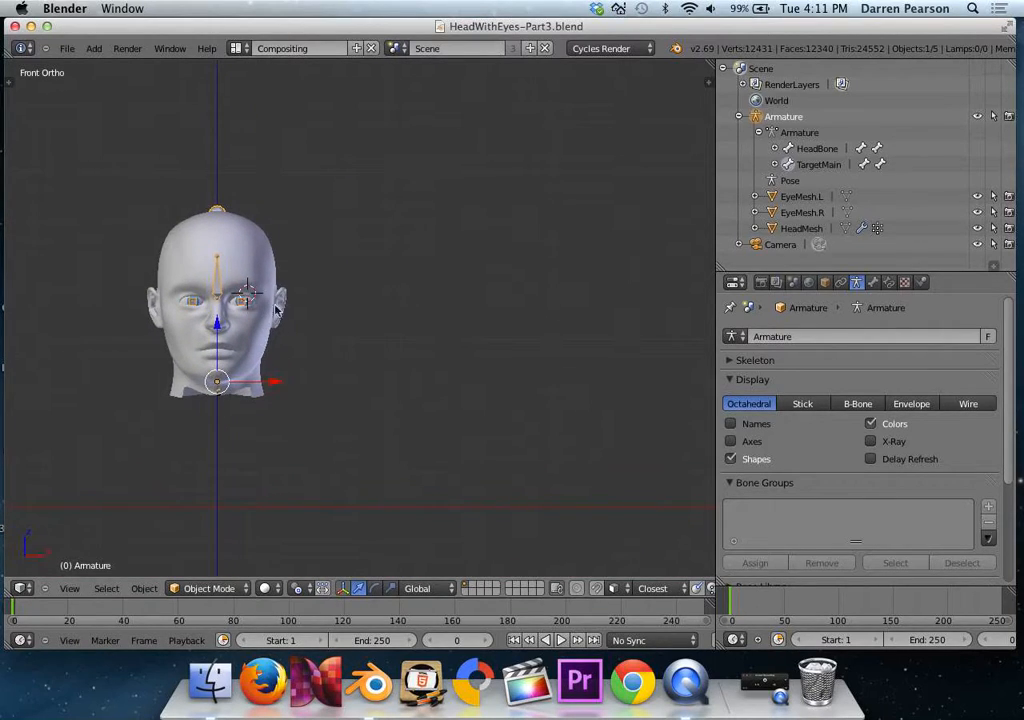
left_click(93, 48)
mouse_move(150, 67)
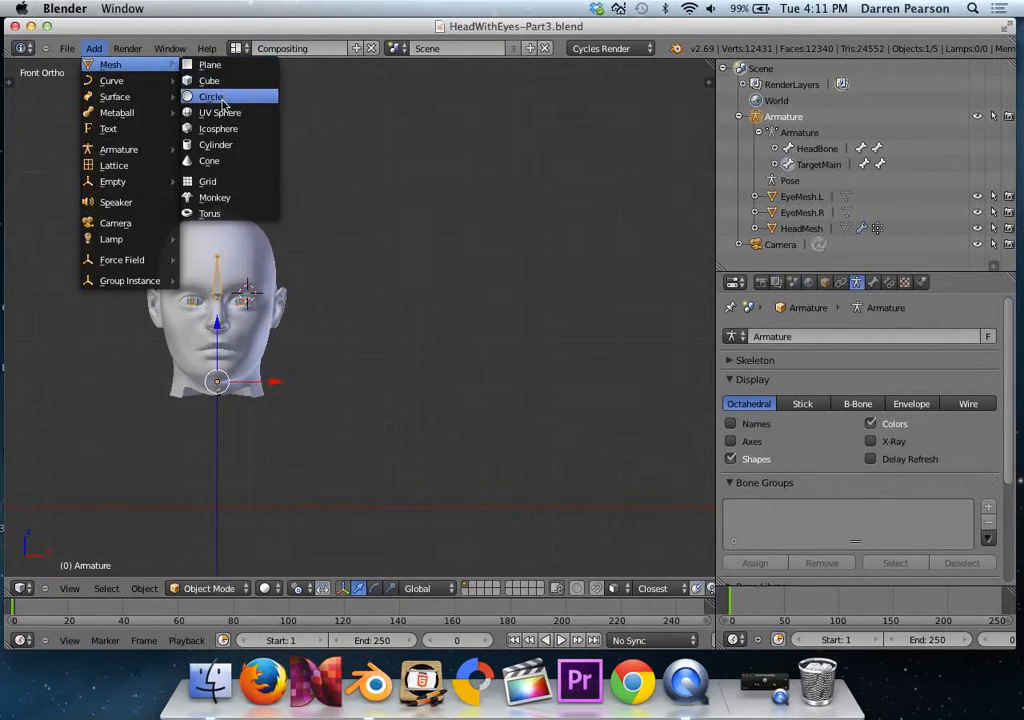
left_click(212, 96)
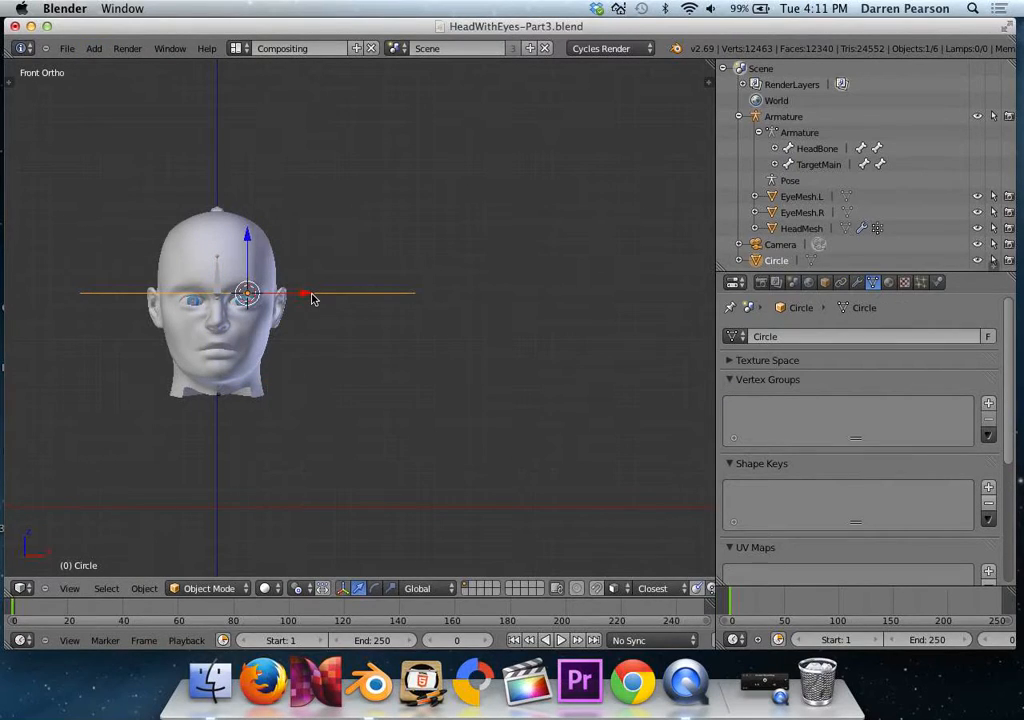
key("r")
key("x")
key("9")
key("0")
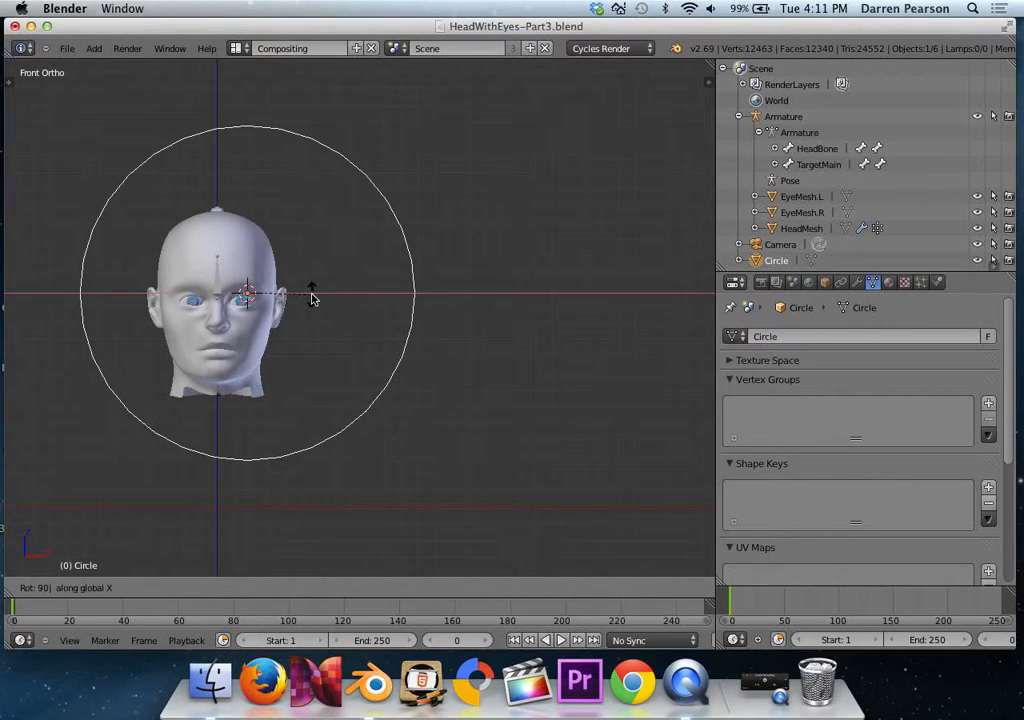
key("Return")
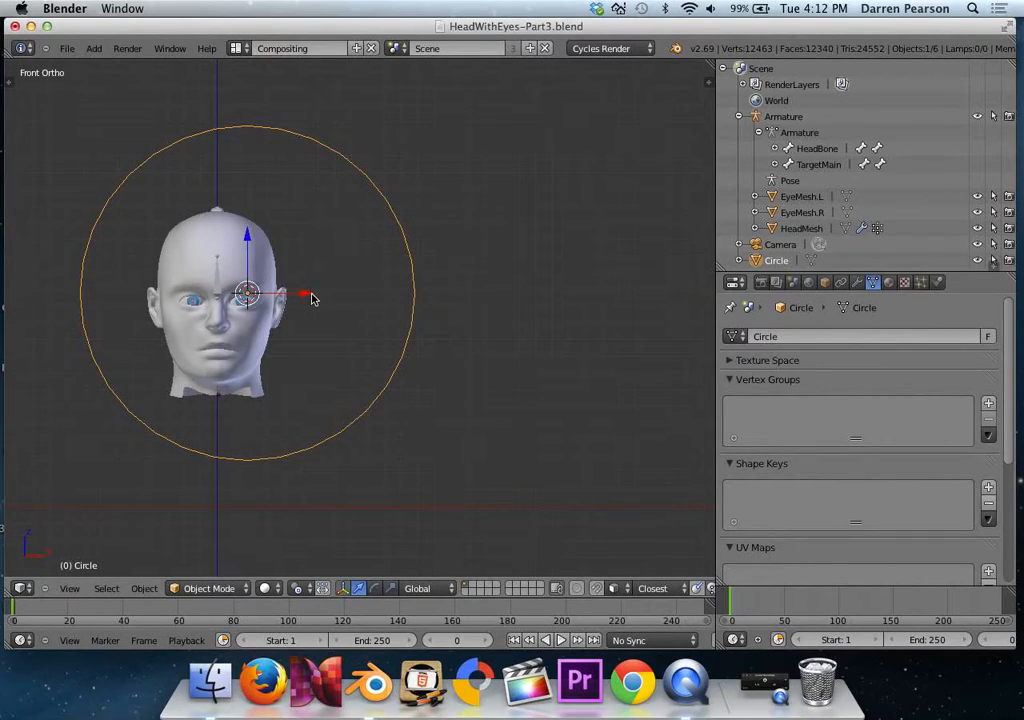
Scale the circle to 0.2 and move it along the X axis clear of the head, to about X 1.61.
key("s")
key("0")
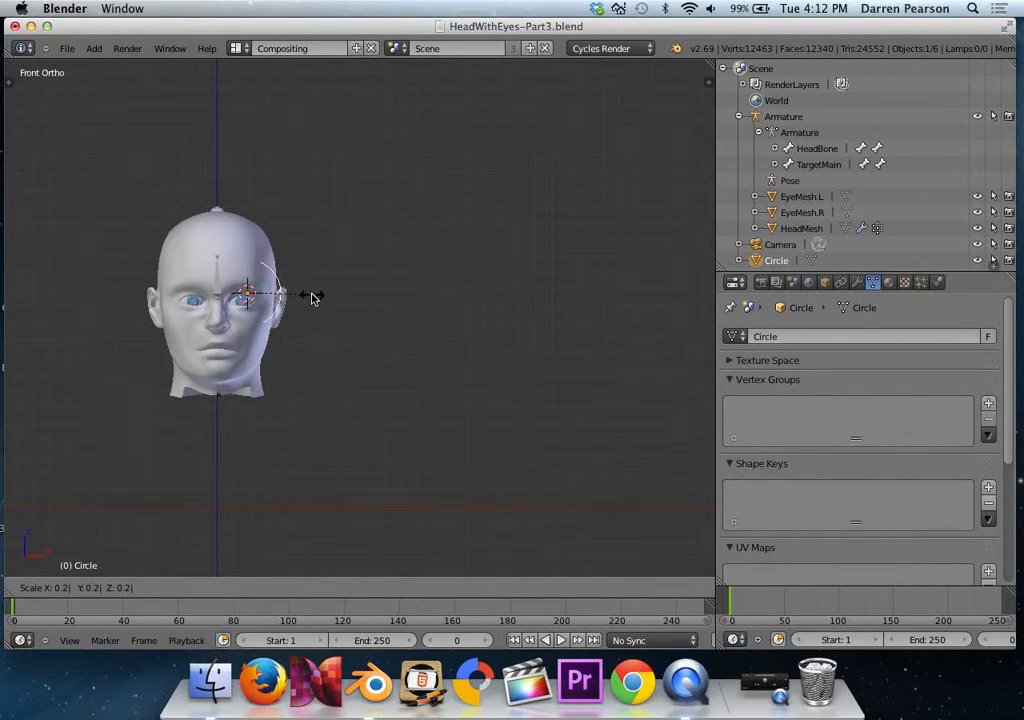
key("Return")
key("g")
key("x")
left_click(543, 298)
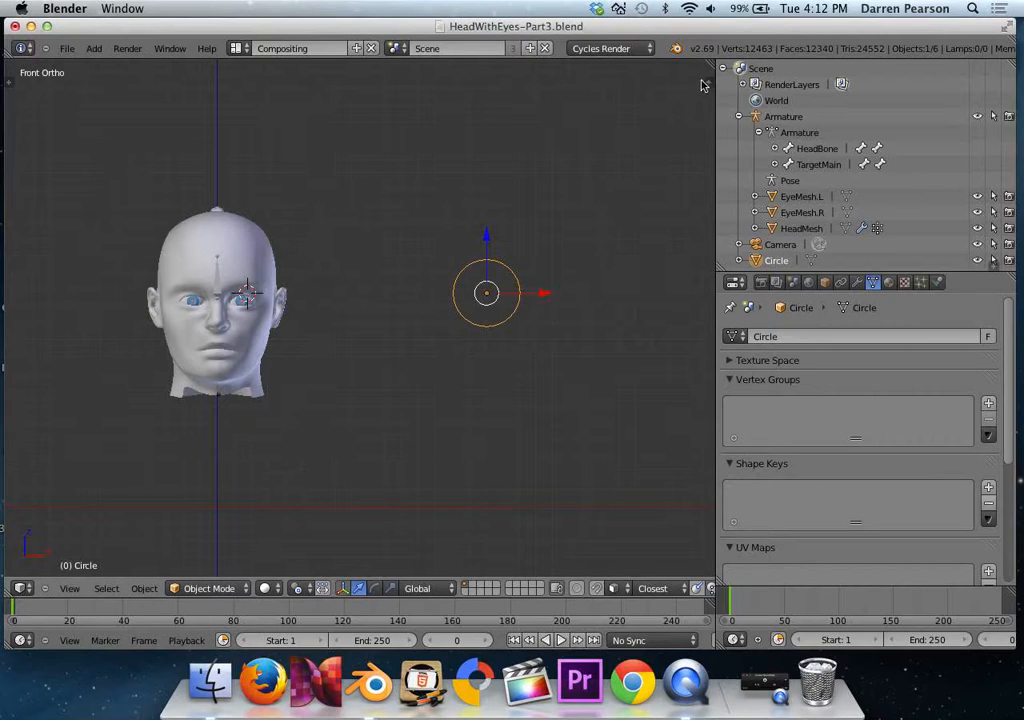
Set the circle's location to X 2, Y -1.5 and Z 1.2.
key("n")
left_click(623, 110)
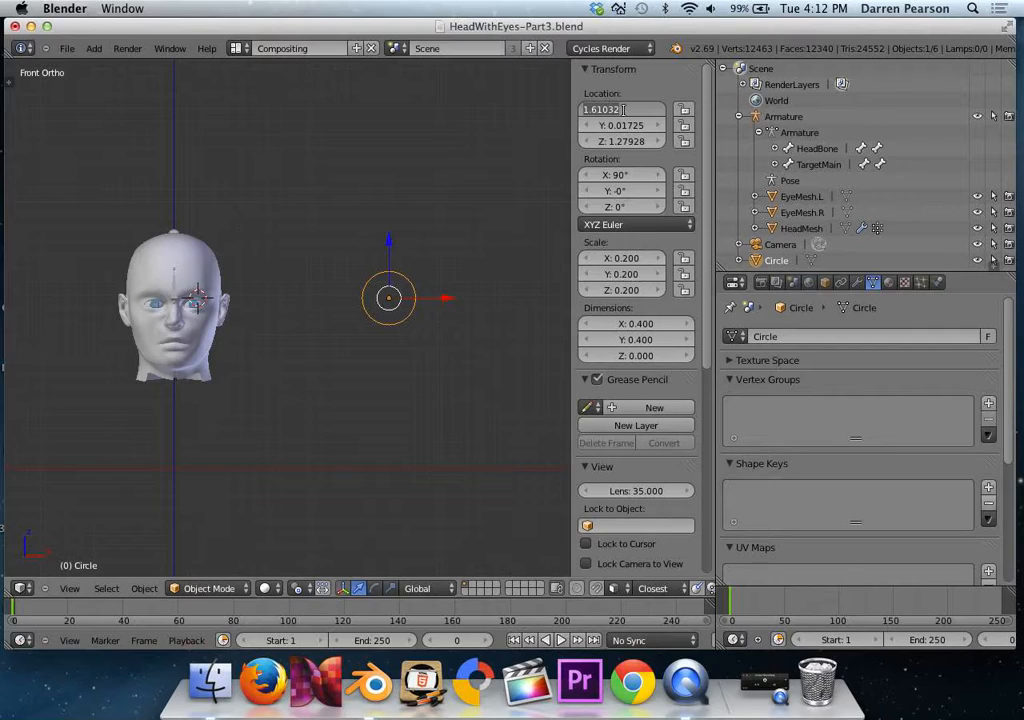
type("2")
key("Tab")
key("BackSpace")
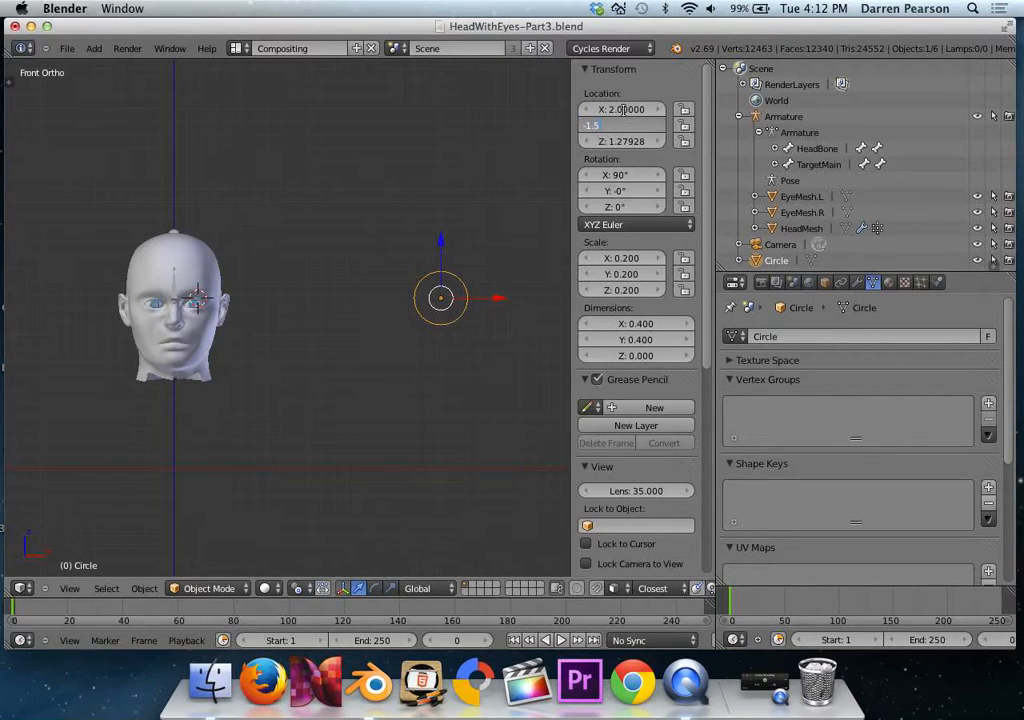
key("Tab")
type("1.2")
key("Return")
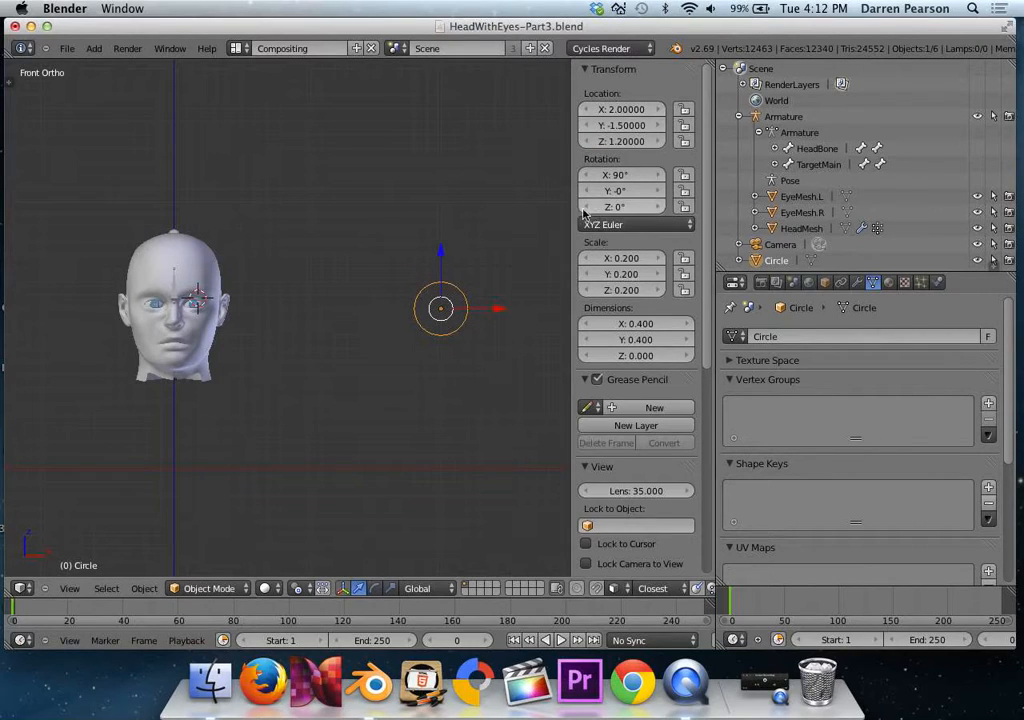
Duplicate the circle and set the copy's X location to 2.3, so the two circles overlap slightly.
key("shift+d")
left_click(472, 328)
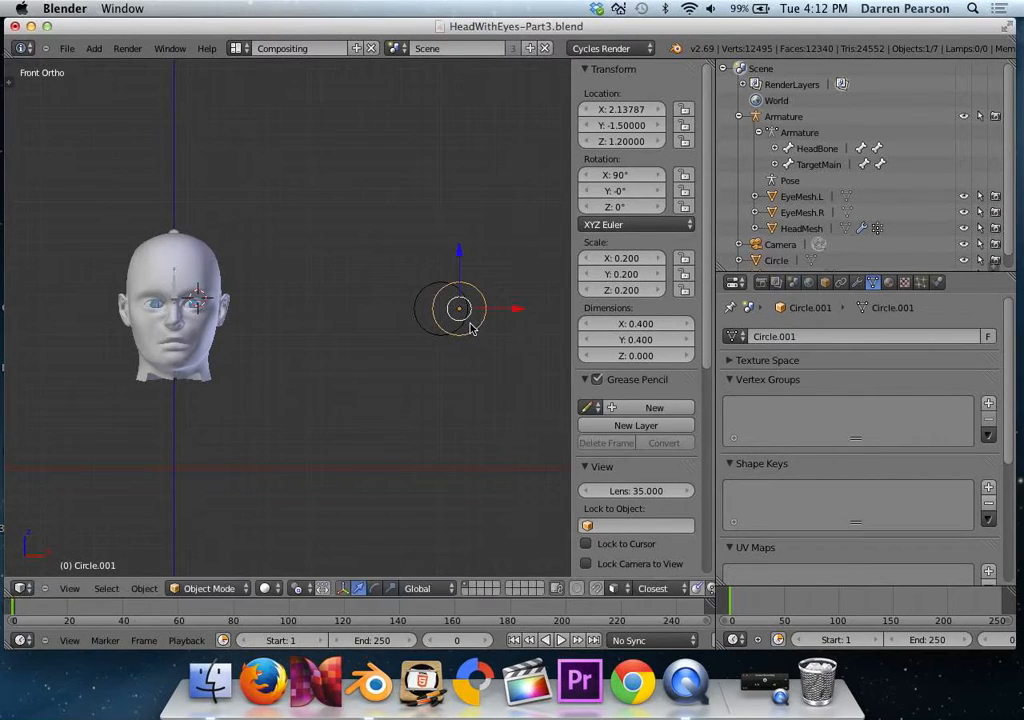
left_click(625, 110)
type("2.3")
key("Tab")
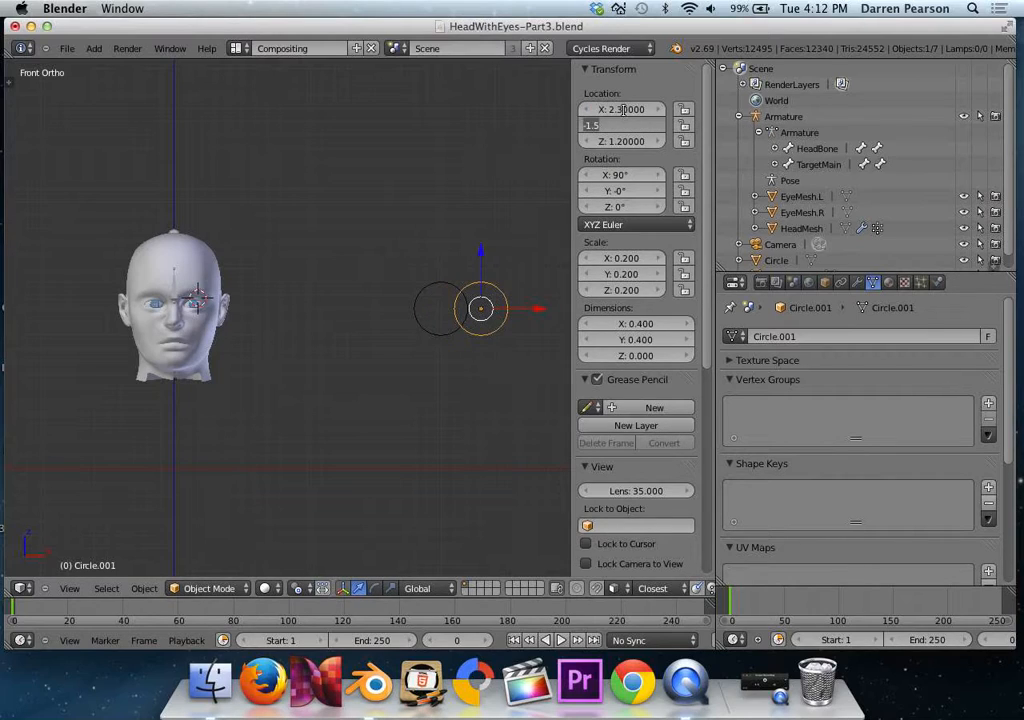
key("Tab")
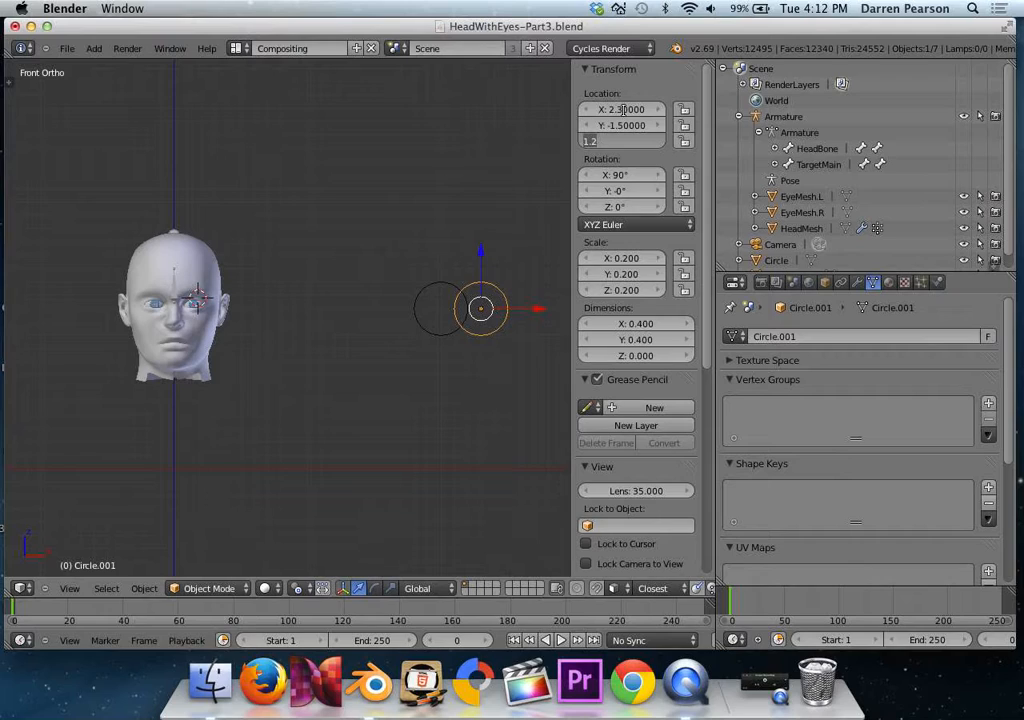
key("Return")
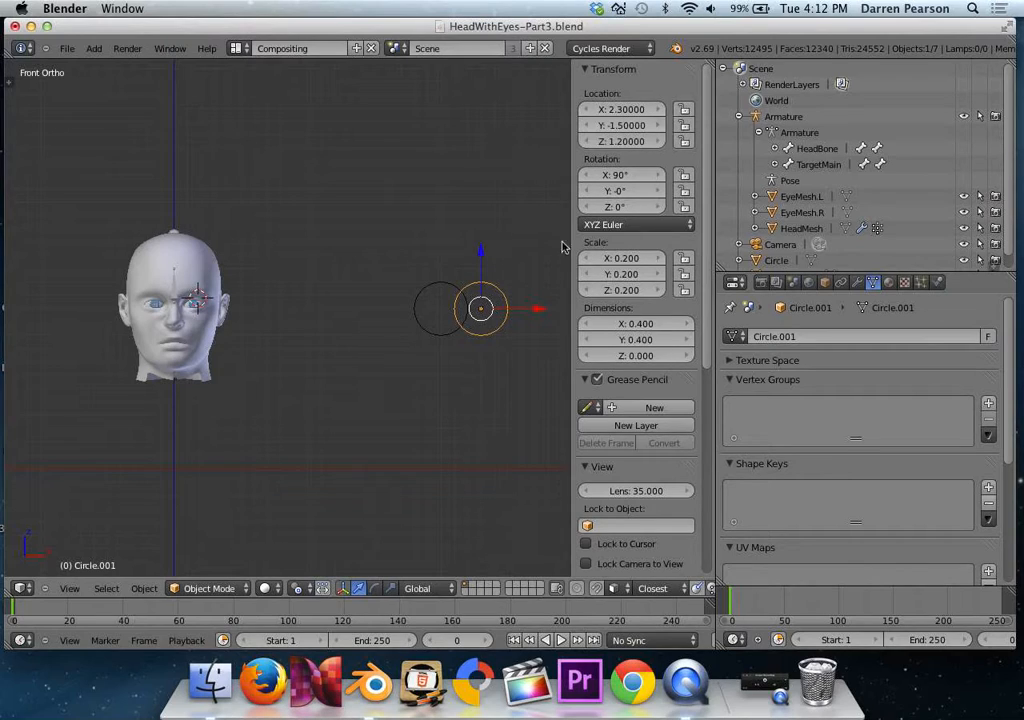
Join the duplicate circle with the original circle into a single object.
right_click(452, 292, "shift")
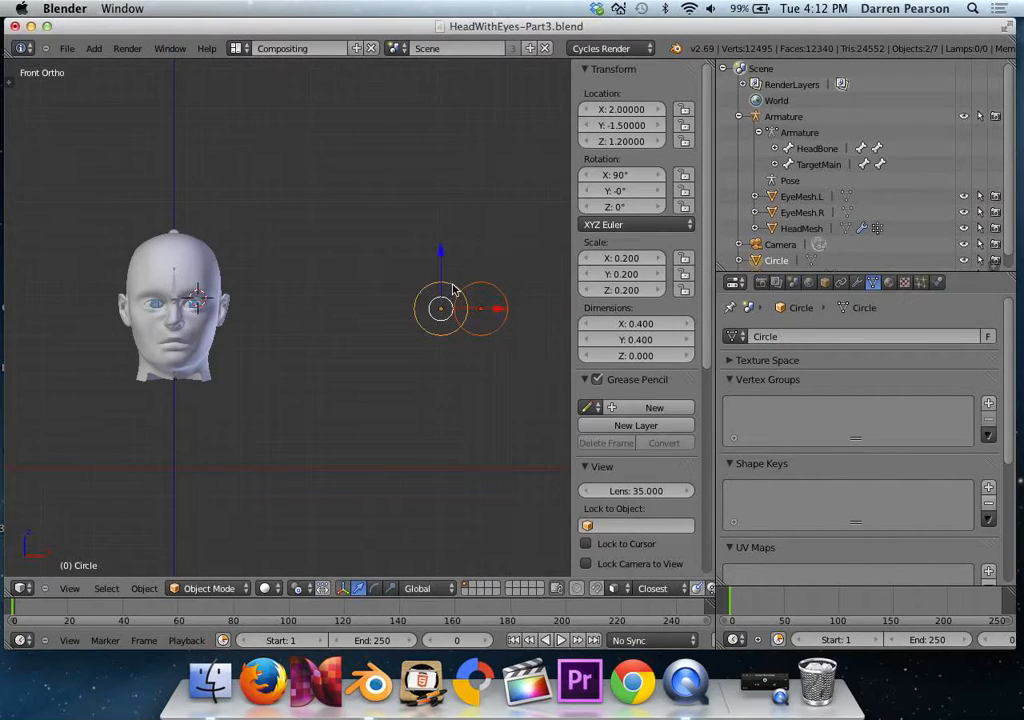
key("ctrl+j")
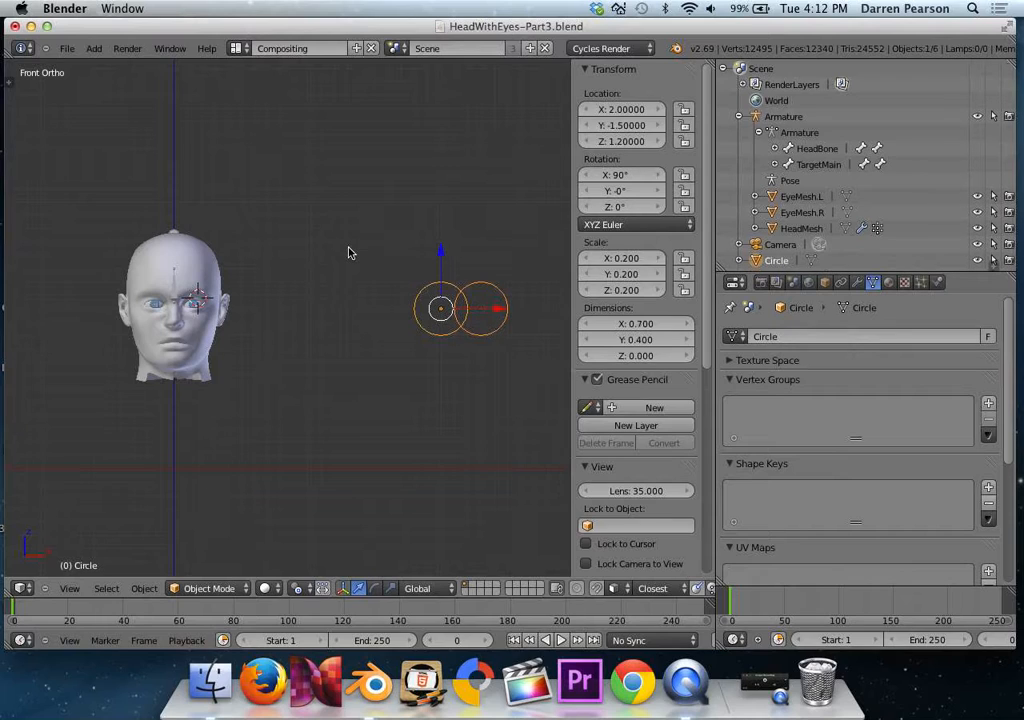
Delete the vertices of the joined circles that lie inside the overlap between them, leaving only the outer figure-eight outline.
scroll(462, 311, "up", 3)
scroll(480, 316, "down", 2)
middle_click_drag(485, 318, 385, 303, "shift")
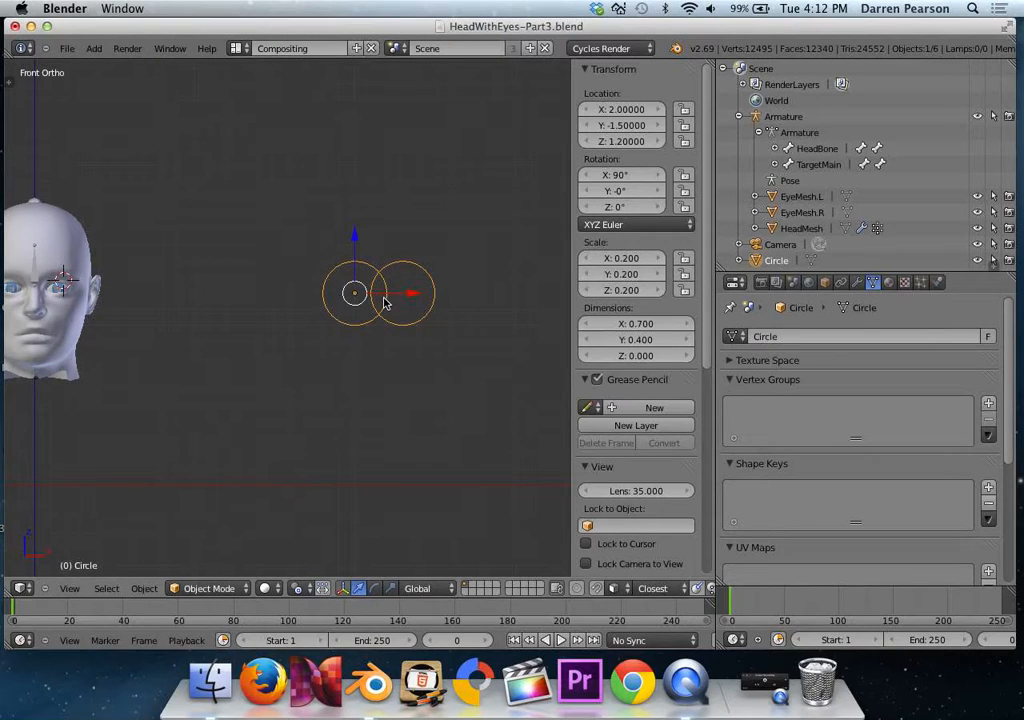
key("Tab")
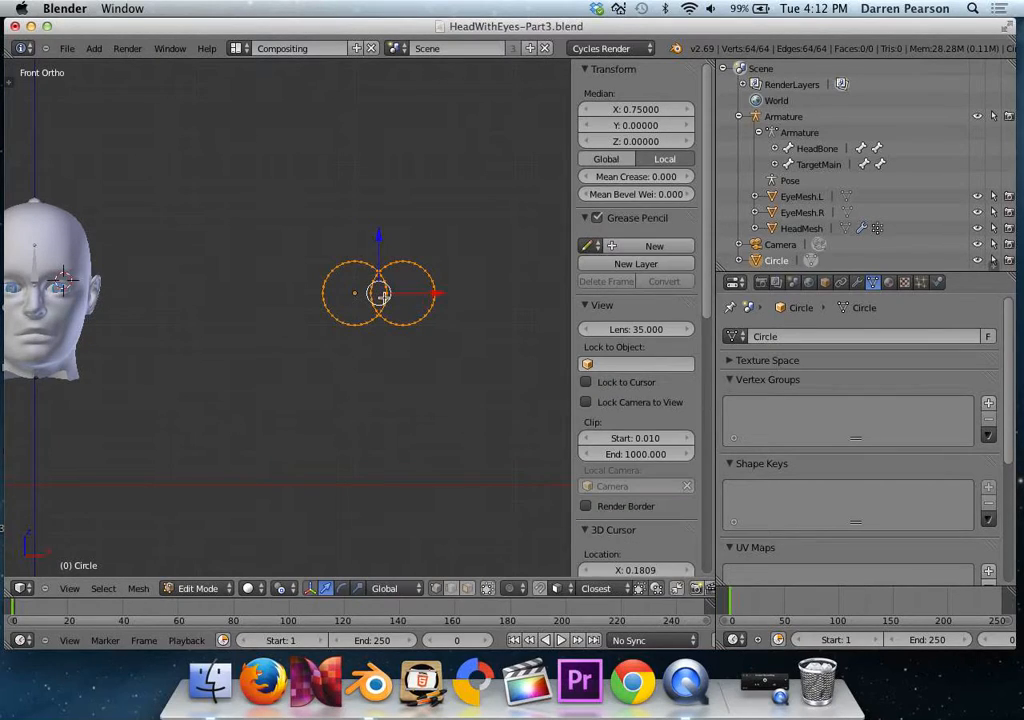
scroll(383, 297, "up", 3)
key("a")
middle_click_drag(411, 300, 338, 311, "shift")
scroll(347, 300, "up", 3)
key("b")
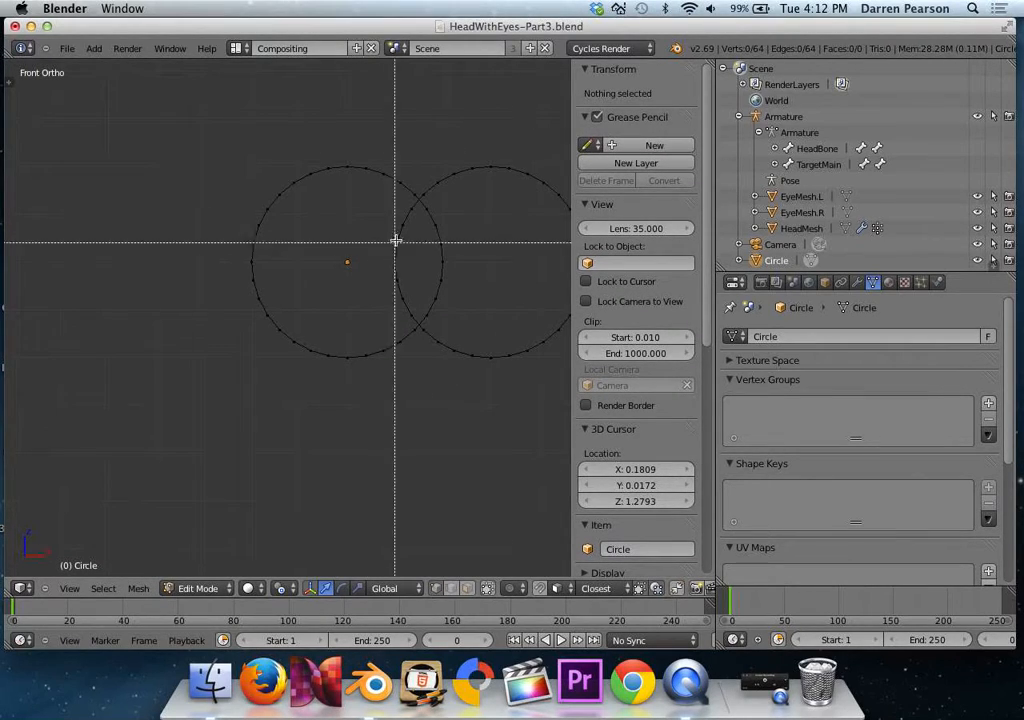
left_click_drag(390, 203, 453, 315)
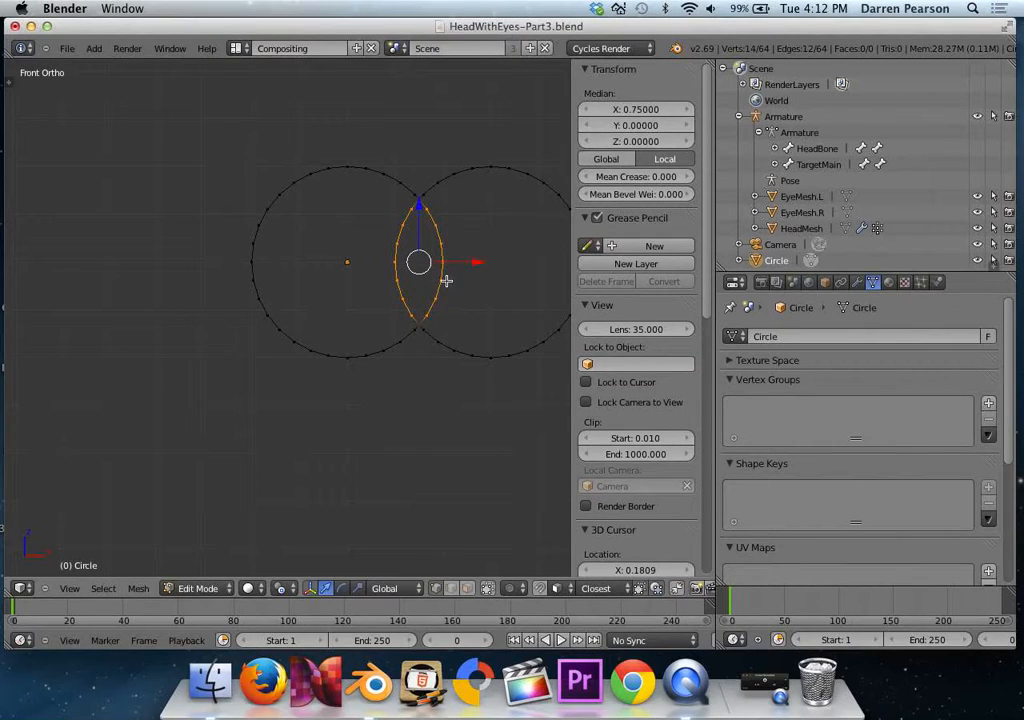
key("x")
left_click(446, 282)
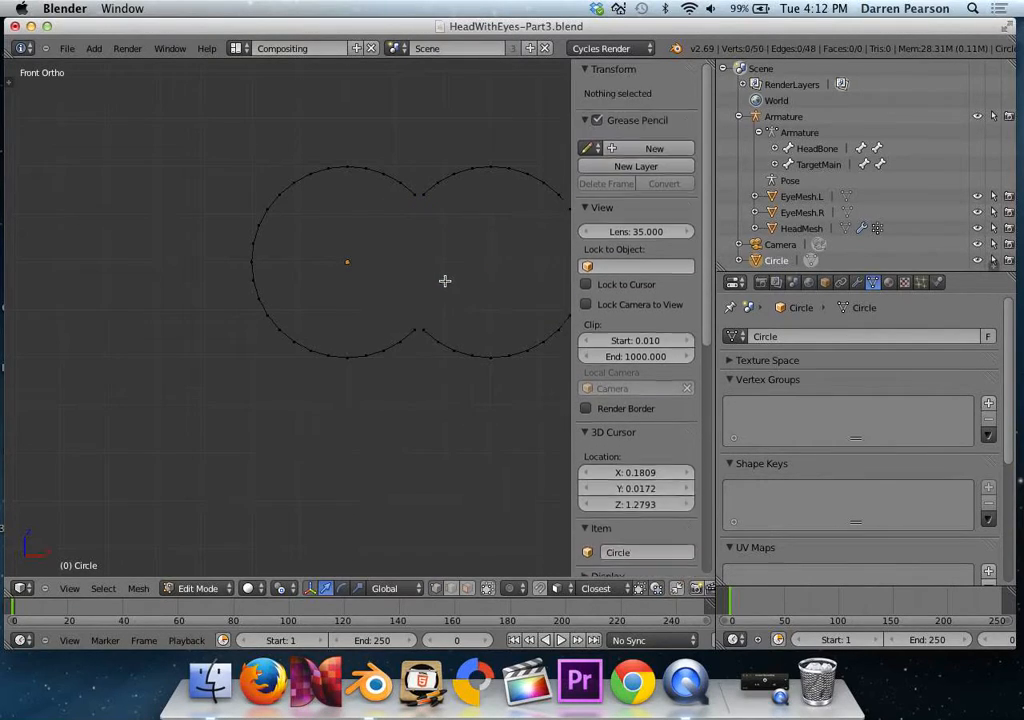
Close the upper gap in the outline with an edge between its two open end vertices.
scroll(439, 242, "up", 1)
middle_click_drag(464, 230, 313, 352, "shift")
scroll(346, 307, "up", 2)
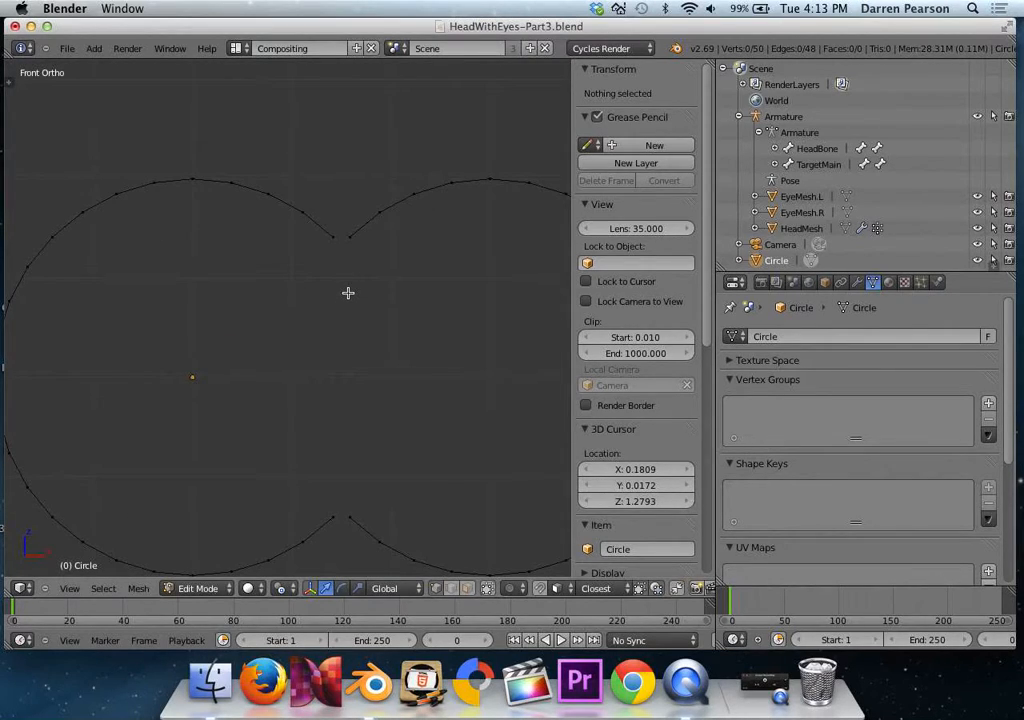
key("b")
left_click_drag(314, 258, 358, 236)
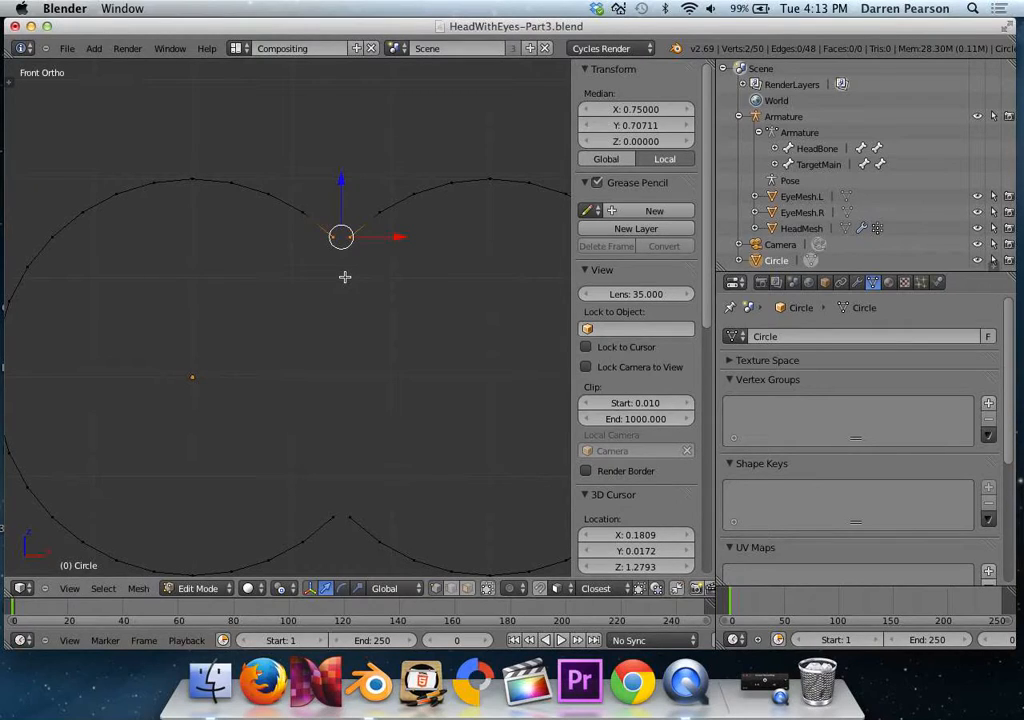
key("f")
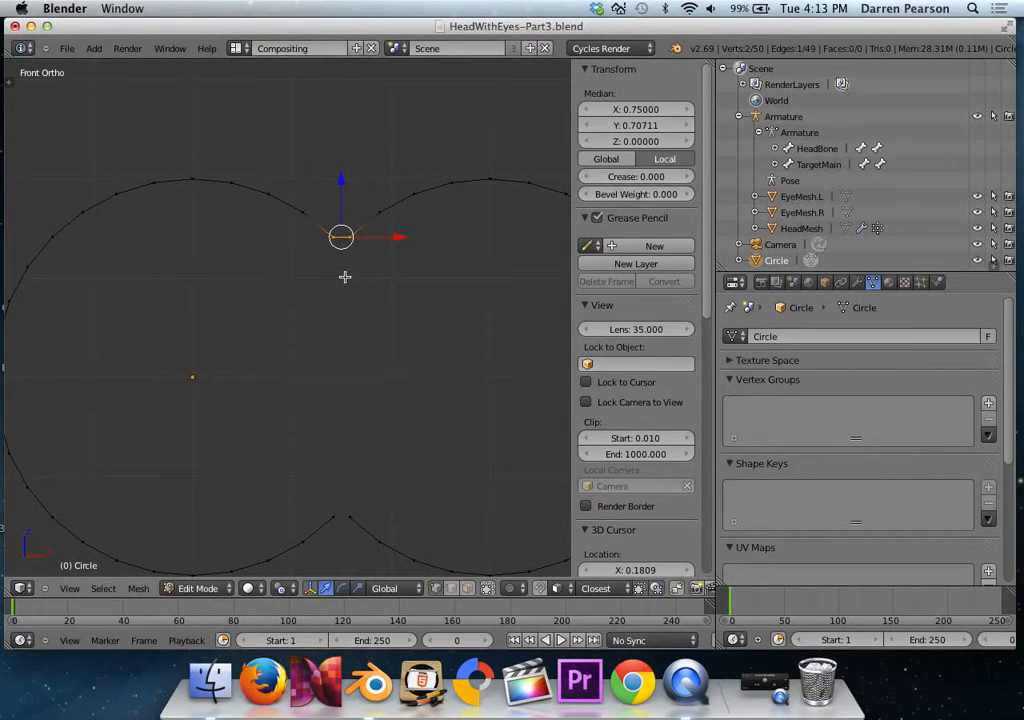
Close the lower gap in the outline with an edge between its two end vertices and return to Object Mode.
middle_click_drag(348, 444, 346, 301, "shift")
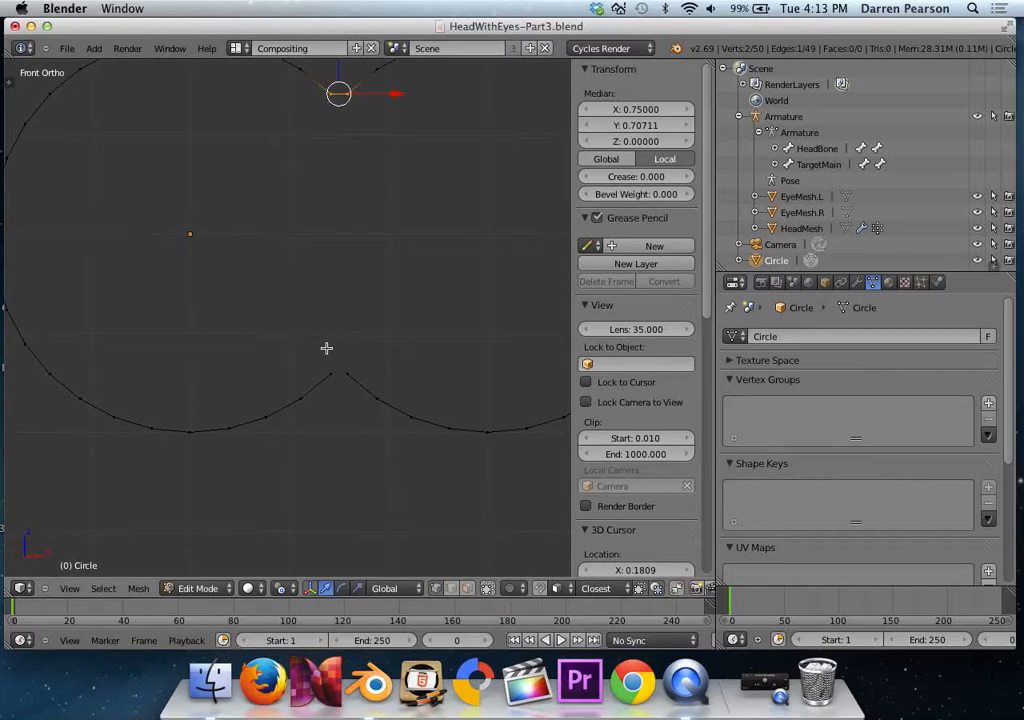
key("a")
key("b")
left_click_drag(320, 359, 364, 380)
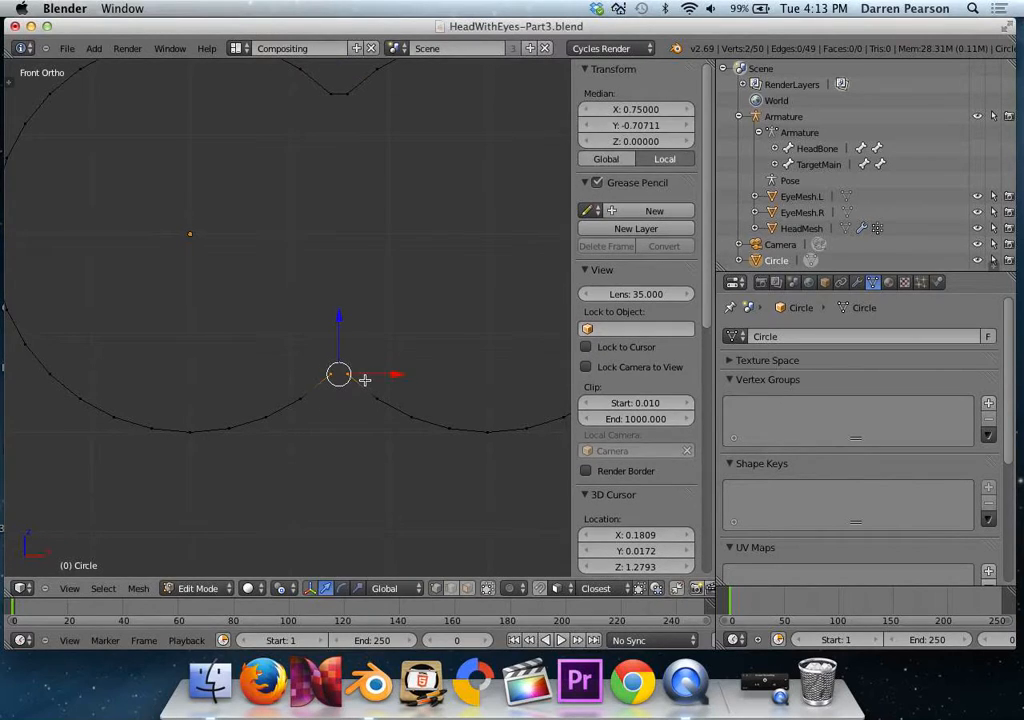
key("f")
scroll(371, 323, "down", 4)
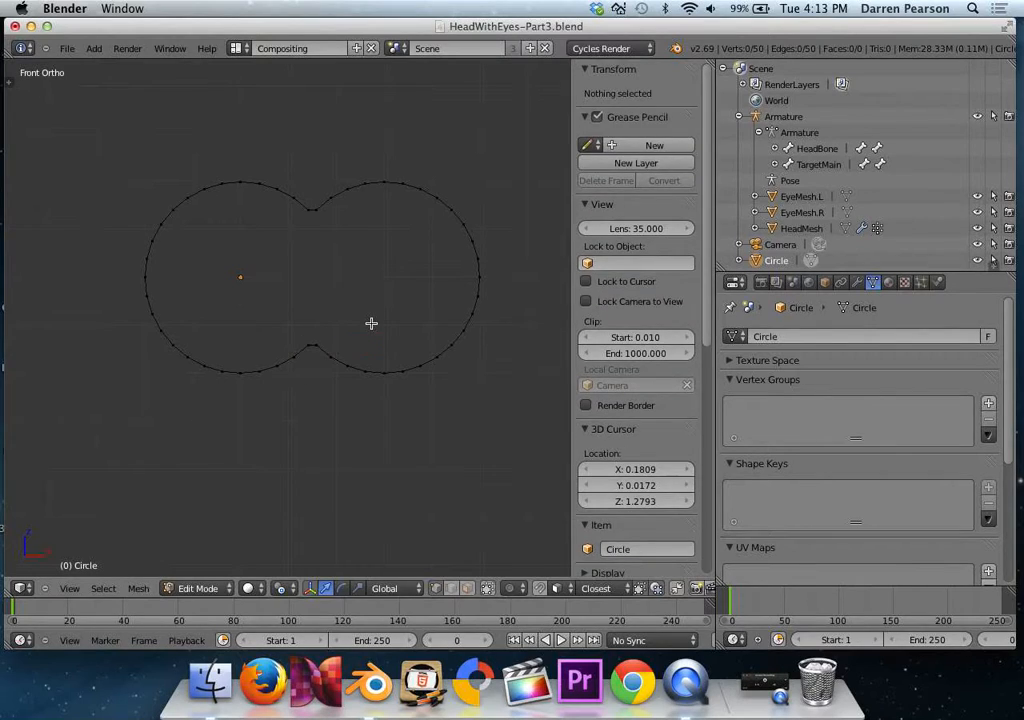
key("Tab")
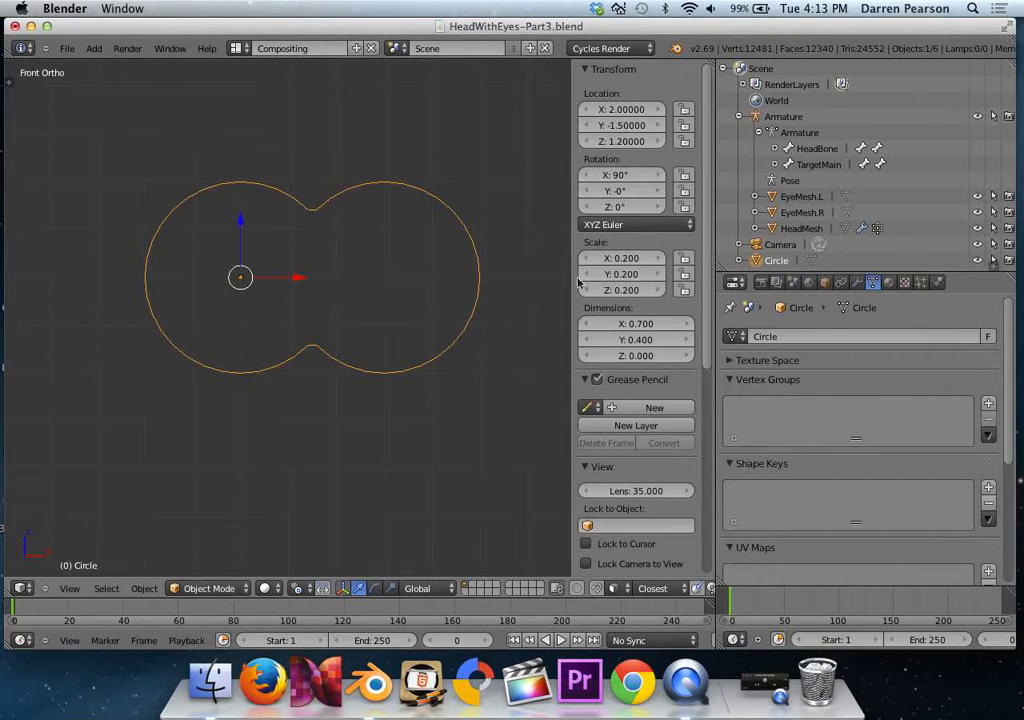
Rename the joined outline object as MainEyeController.
double_click(776, 260)
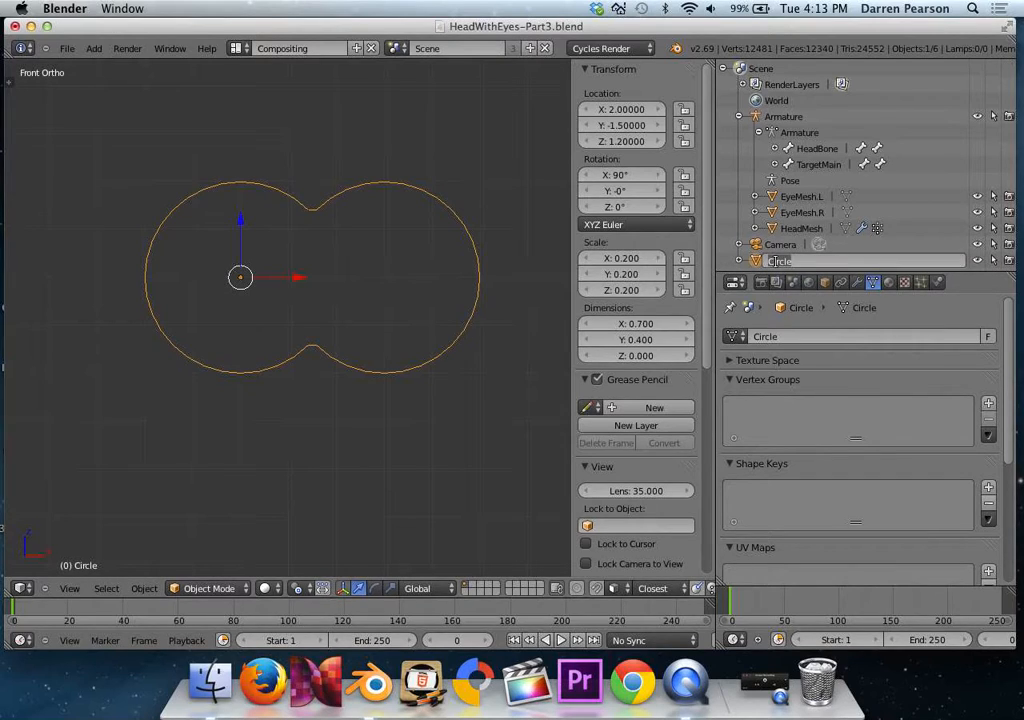
double_click(775, 260)
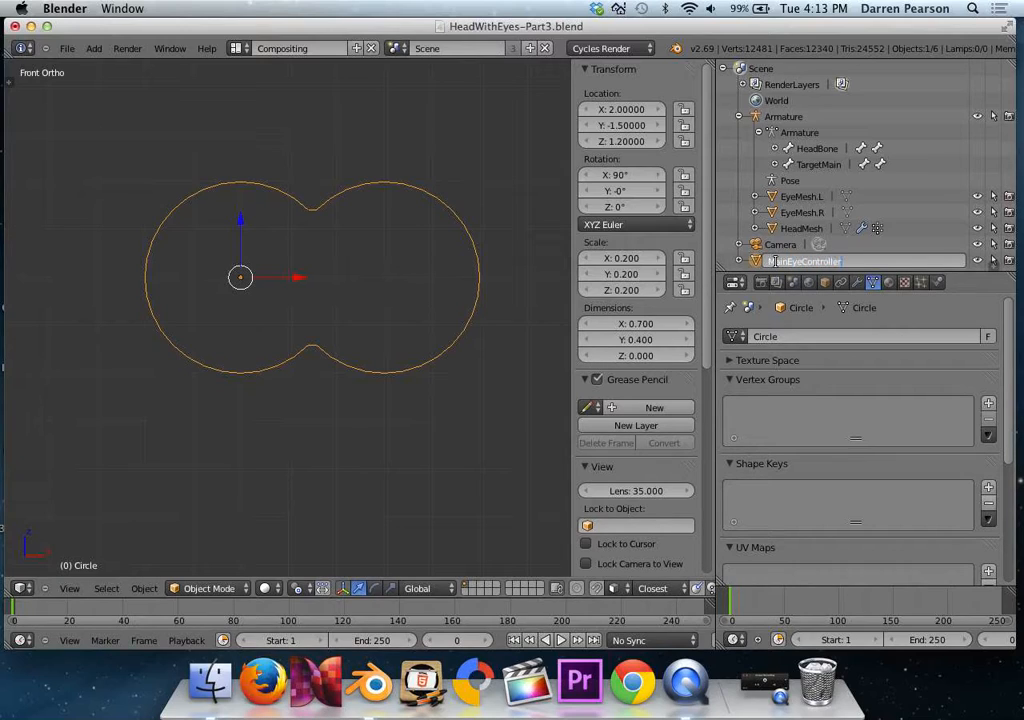
key("Return")
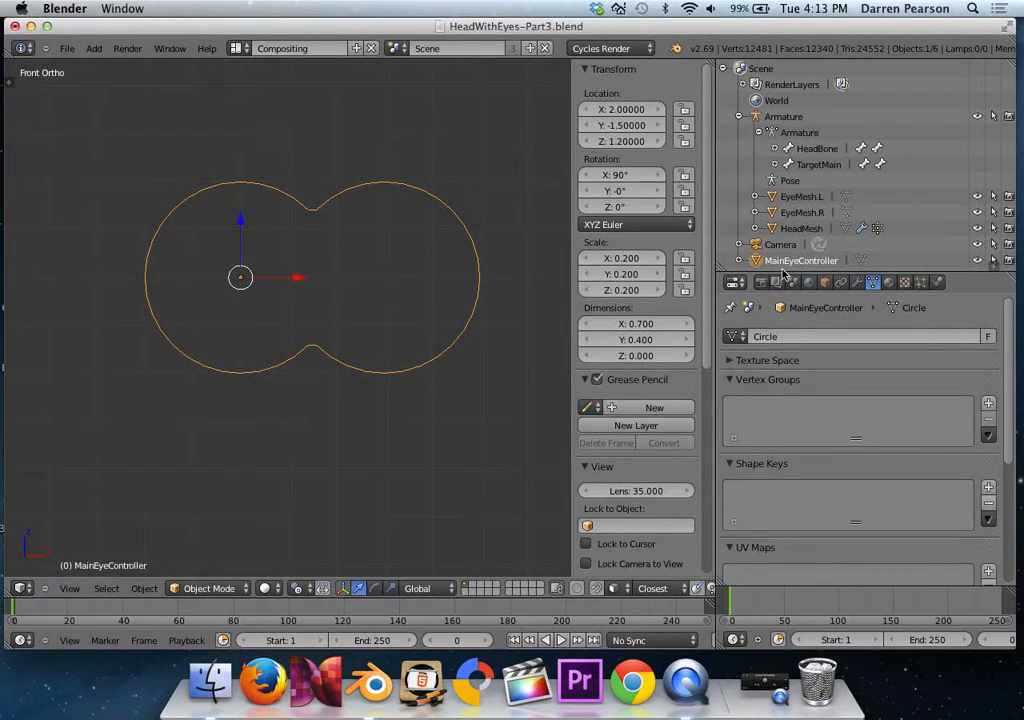
Add a new mesh circle and rotate it 90° about the X axis so it faces the front view.
scroll(222, 121, "down", 5)
left_click(94, 48)
mouse_move(110, 64)
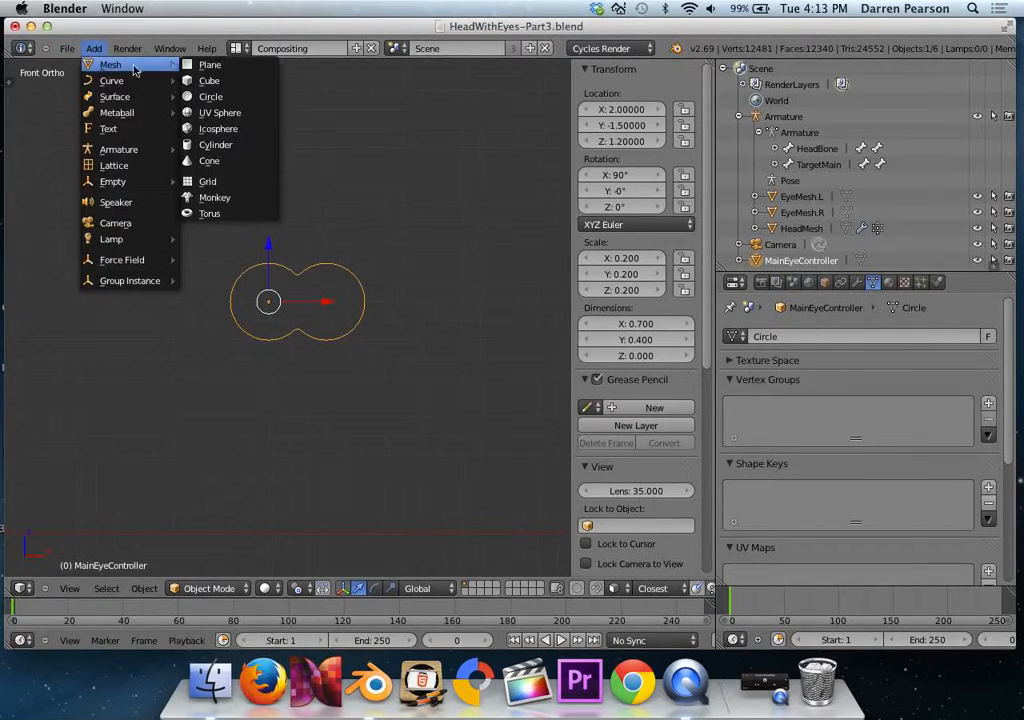
left_click(203, 97)
scroll(192, 190, "down", 5)
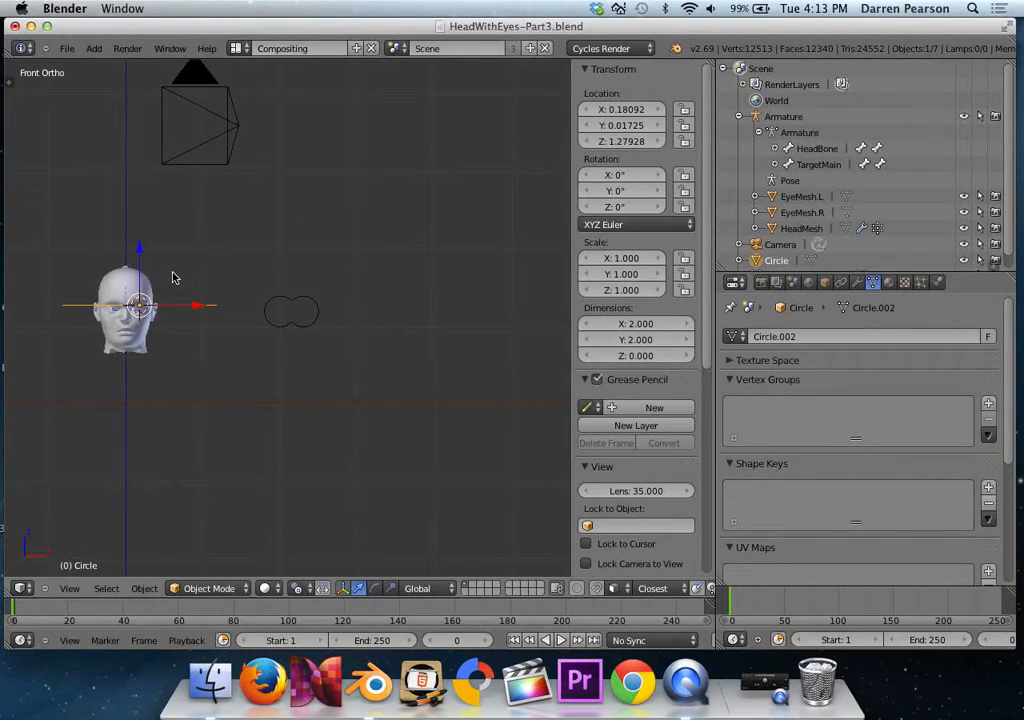
key("r")
key("x")
key("9")
key("0")
key("Return")
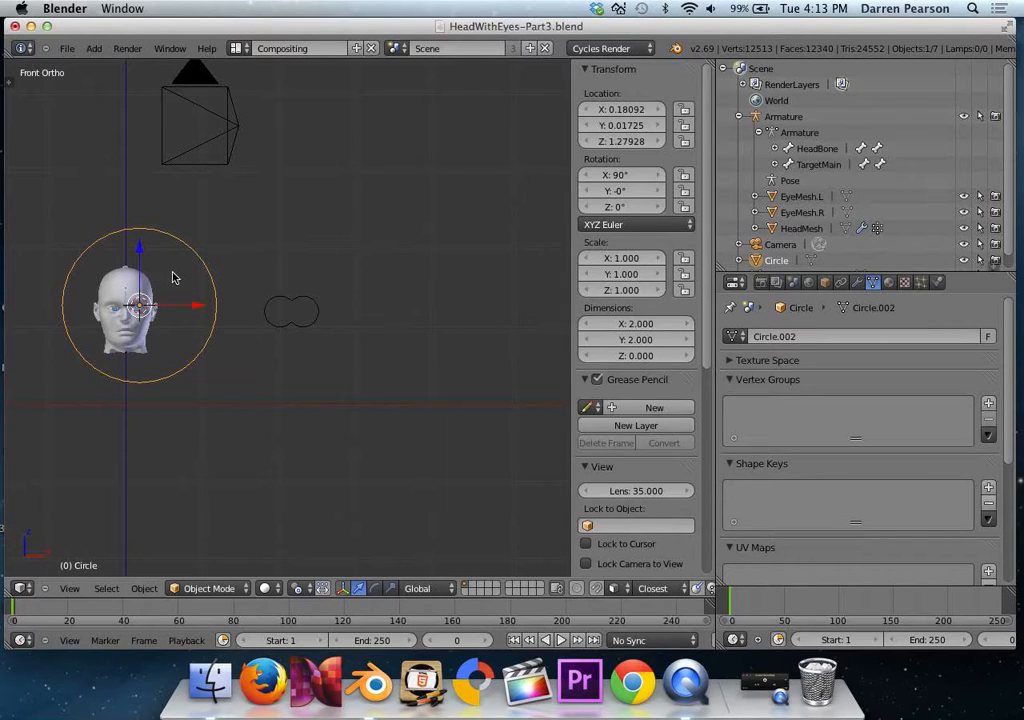
Scale the new circle to 0.1 and move it inside the outline's right lobe, to about X 2.29 and Z 1.21.
key("s")
key("period")
key("1")
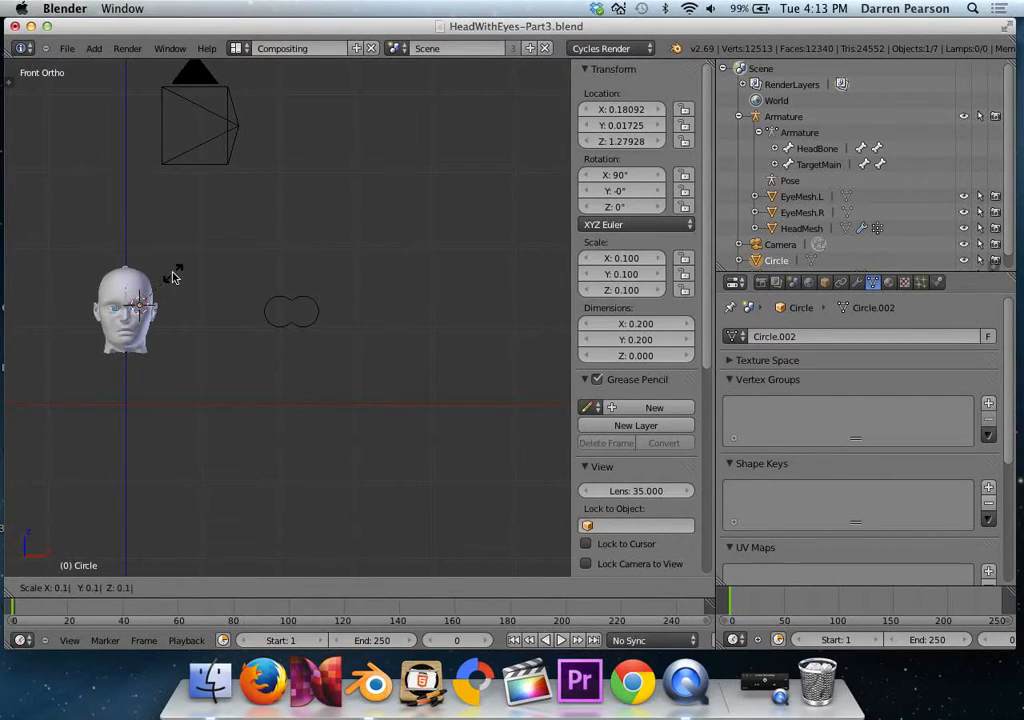
key("Return")
key("g")
key("x")
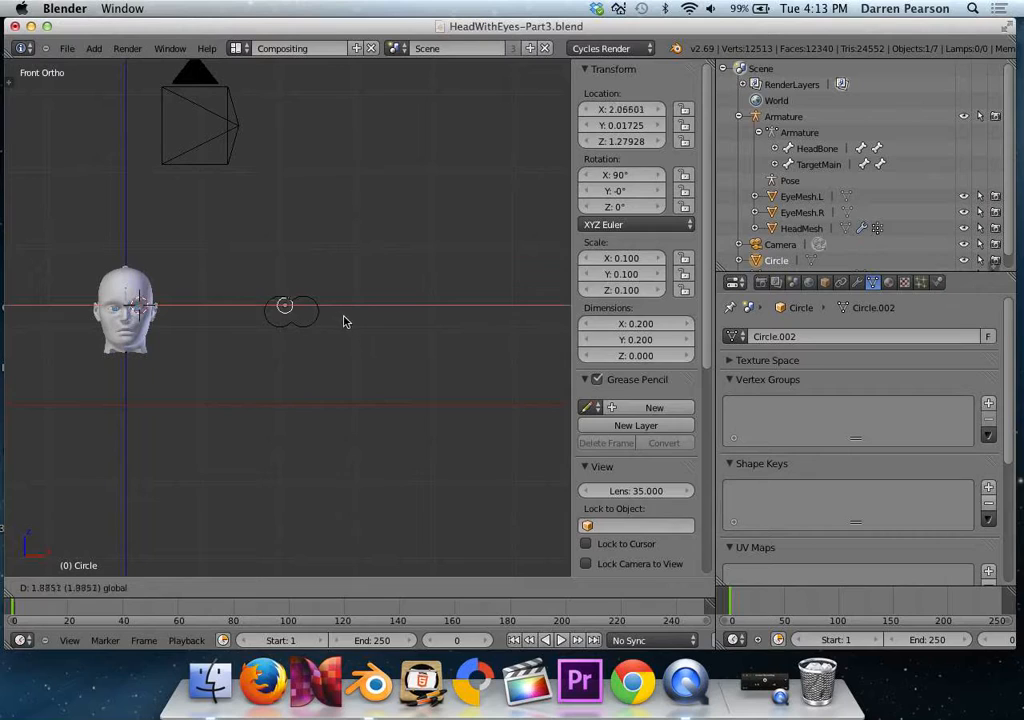
key("z")
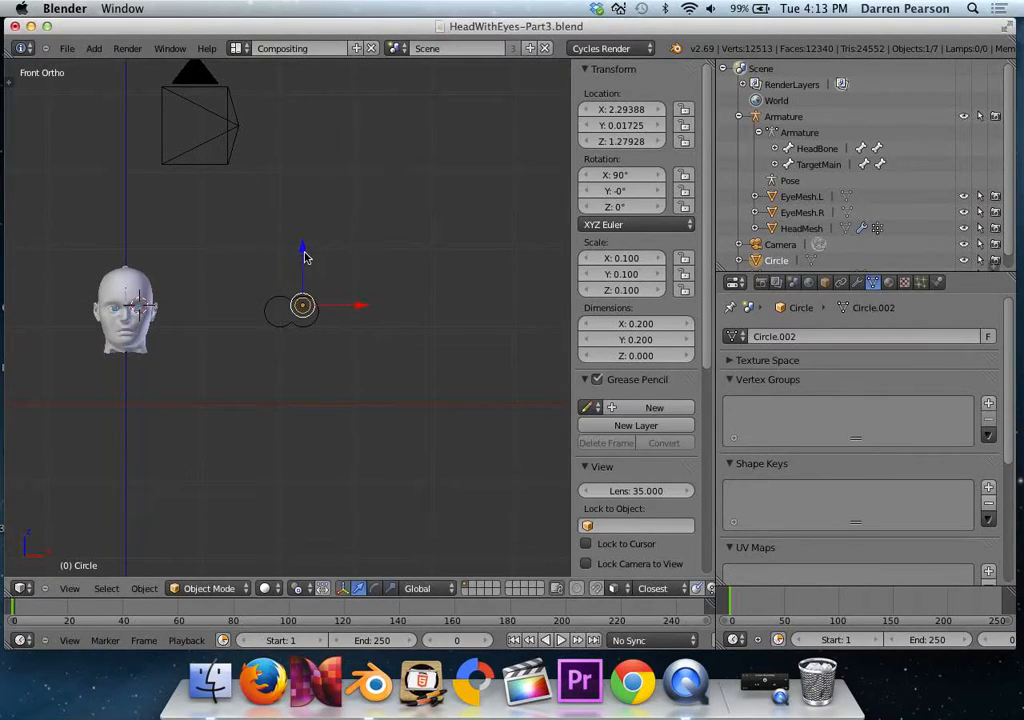
left_click(305, 263)
Set the small circle's location to X 2.3, Y -1.5 and Z 1.2.
scroll(304, 286, "up", 5)
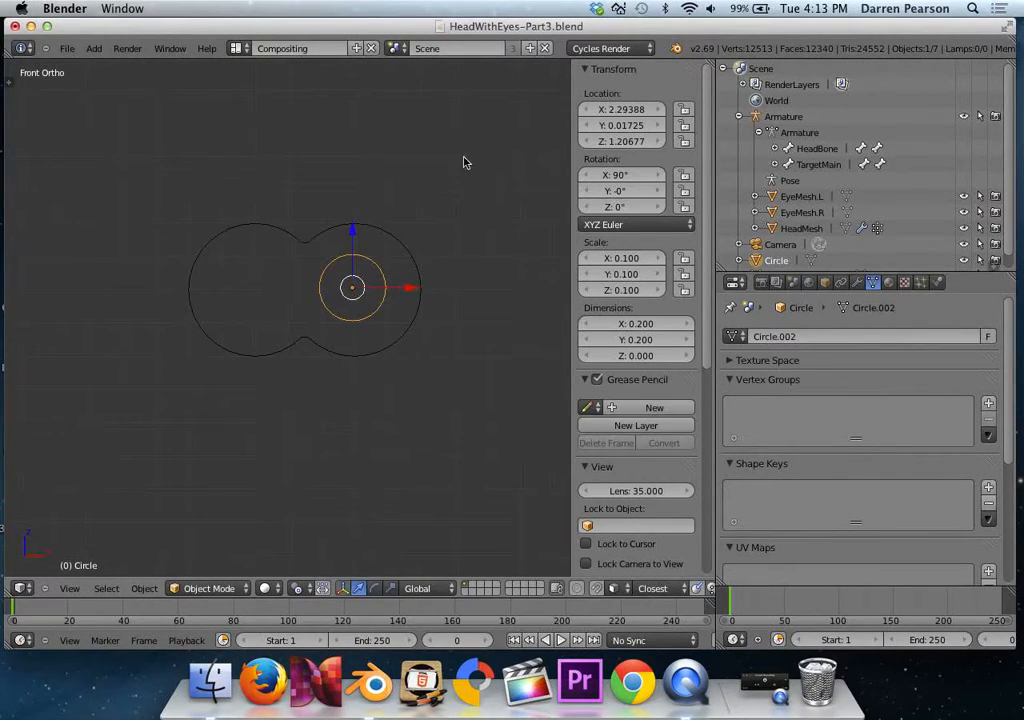
left_click(617, 110)
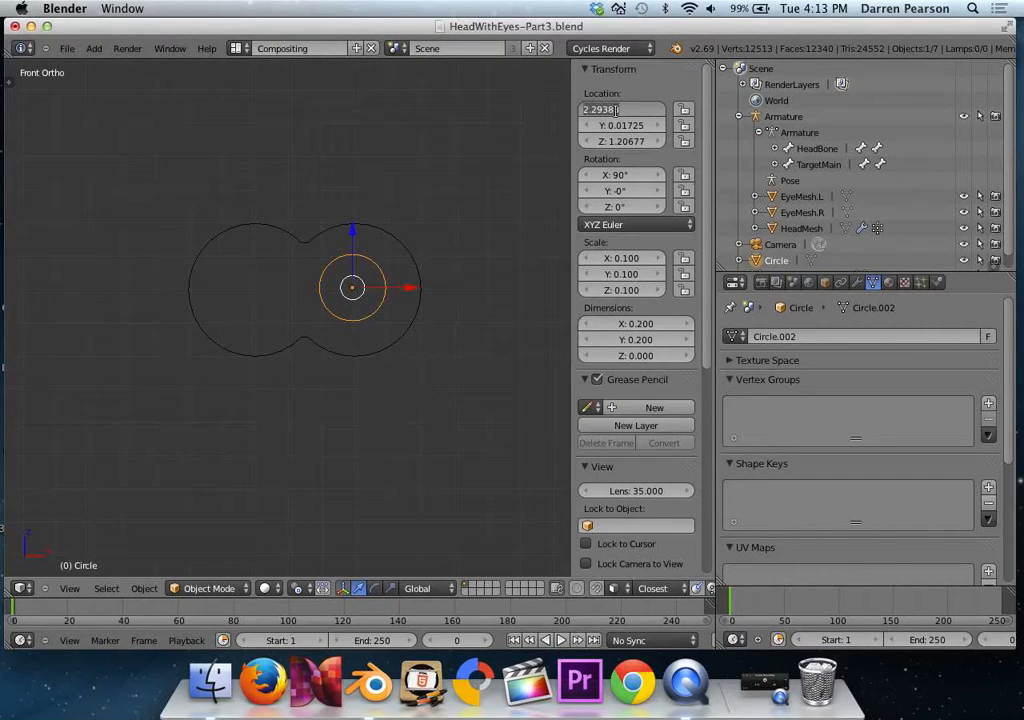
type("2.3")
key("Tab")
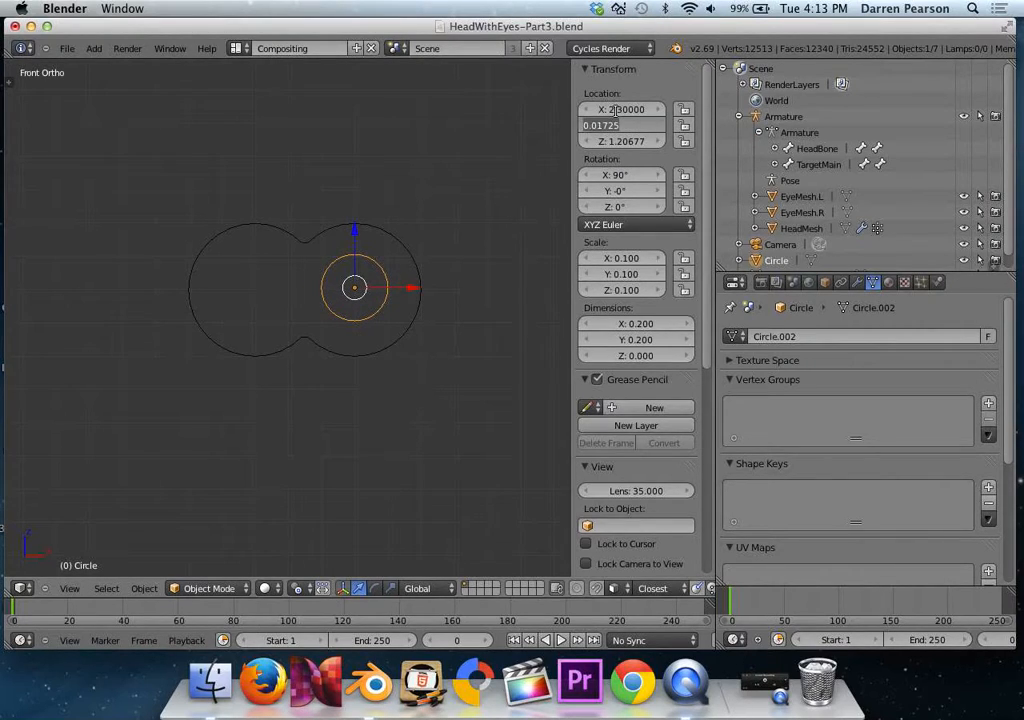
key("BackSpace")
type("-1.5")
key("Return")
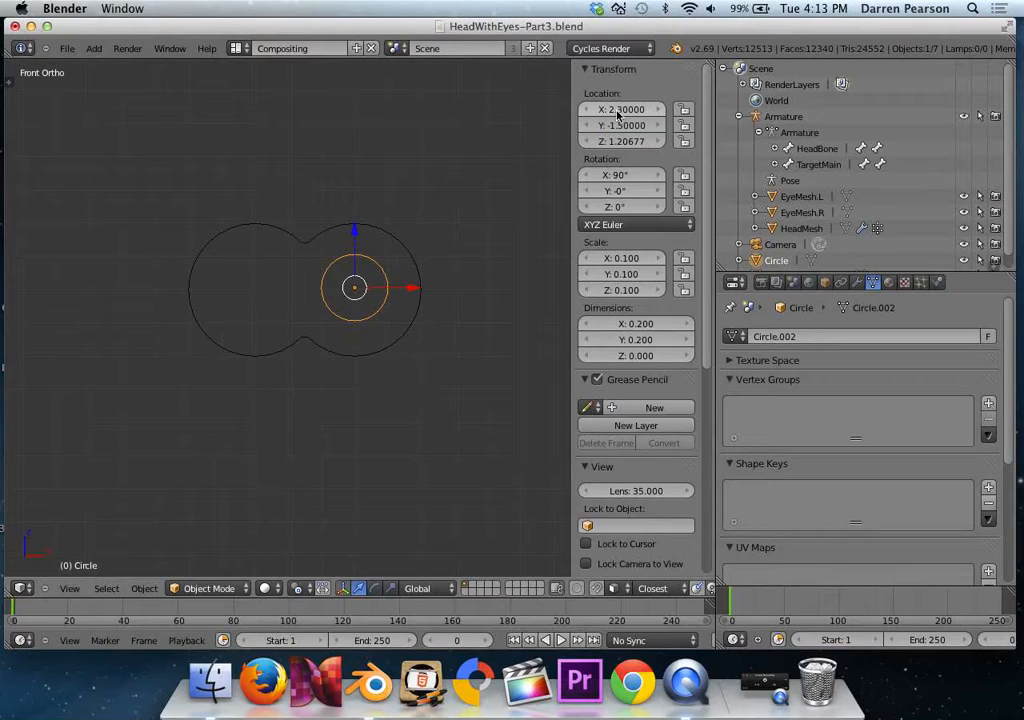
left_click(621, 141)
type("1")
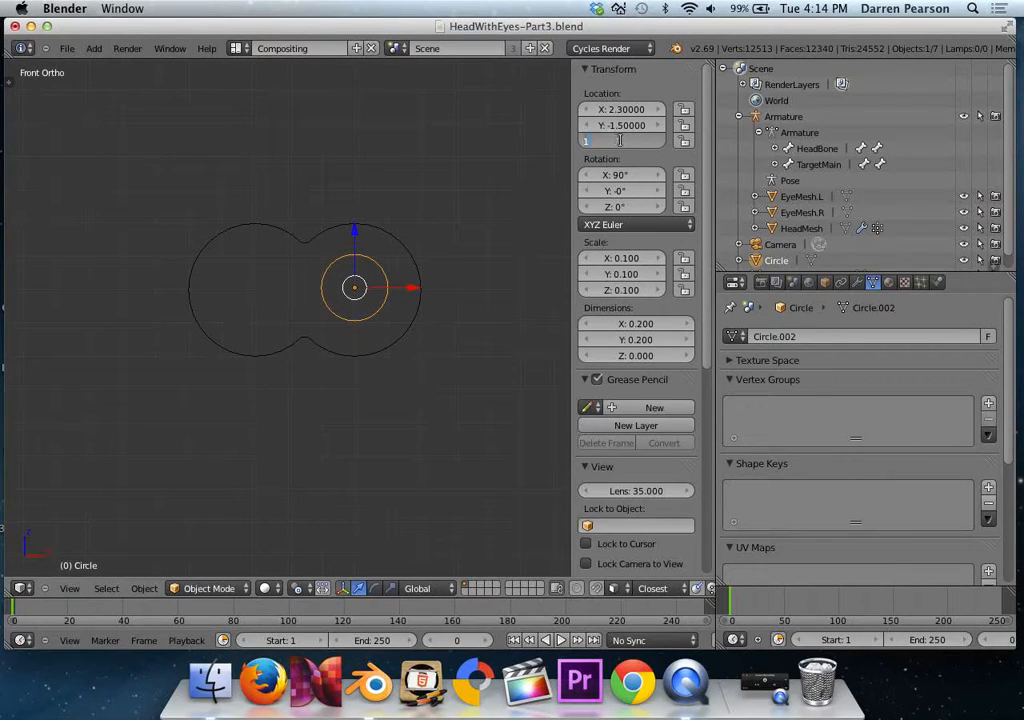
type(".2")
key("Return")
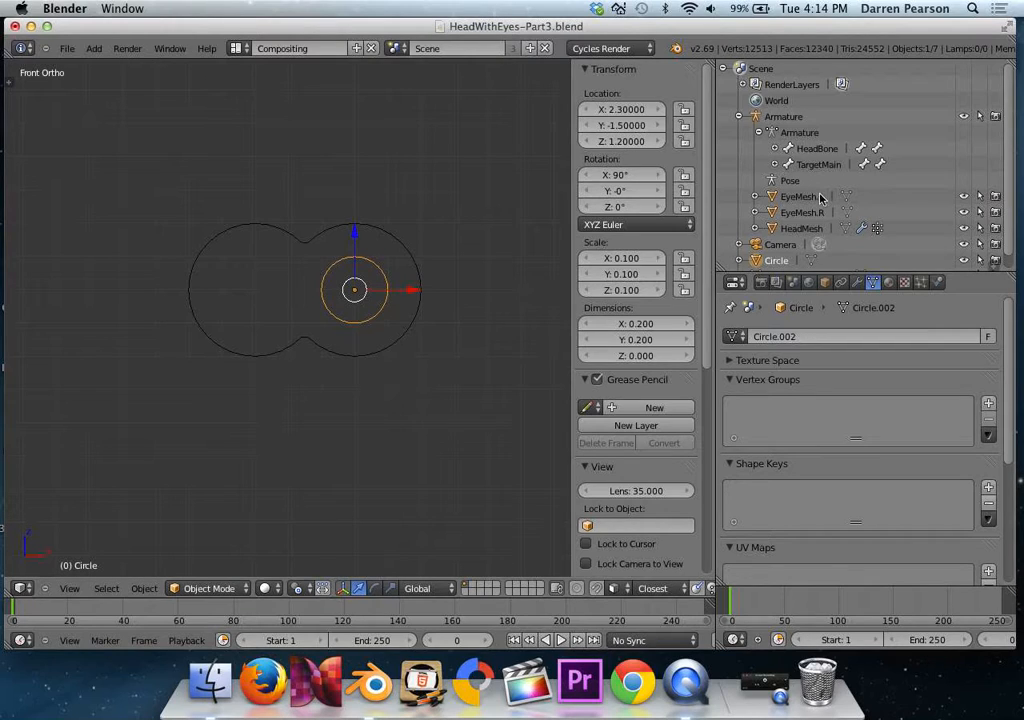
Enlarge the Outliner, collapse the Armature hierarchy and rename the small circle as LeftEyeController.
left_click_drag(802, 272, 802, 326)
left_click(739, 117)
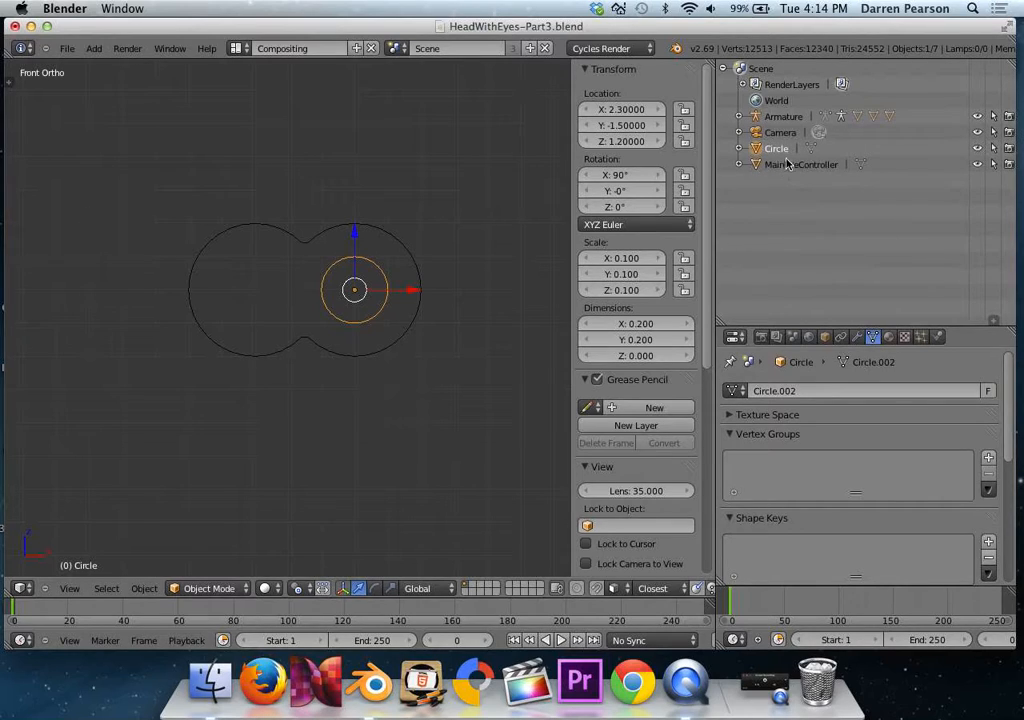
double_click(776, 148)
type("LeftEyeController")
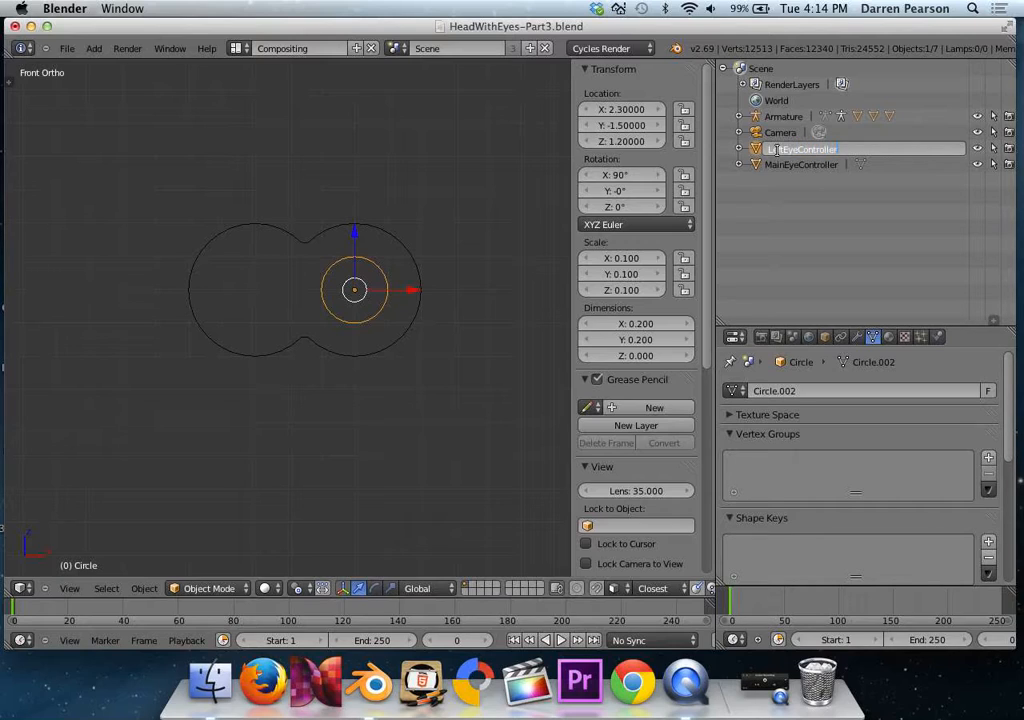
key("Return")
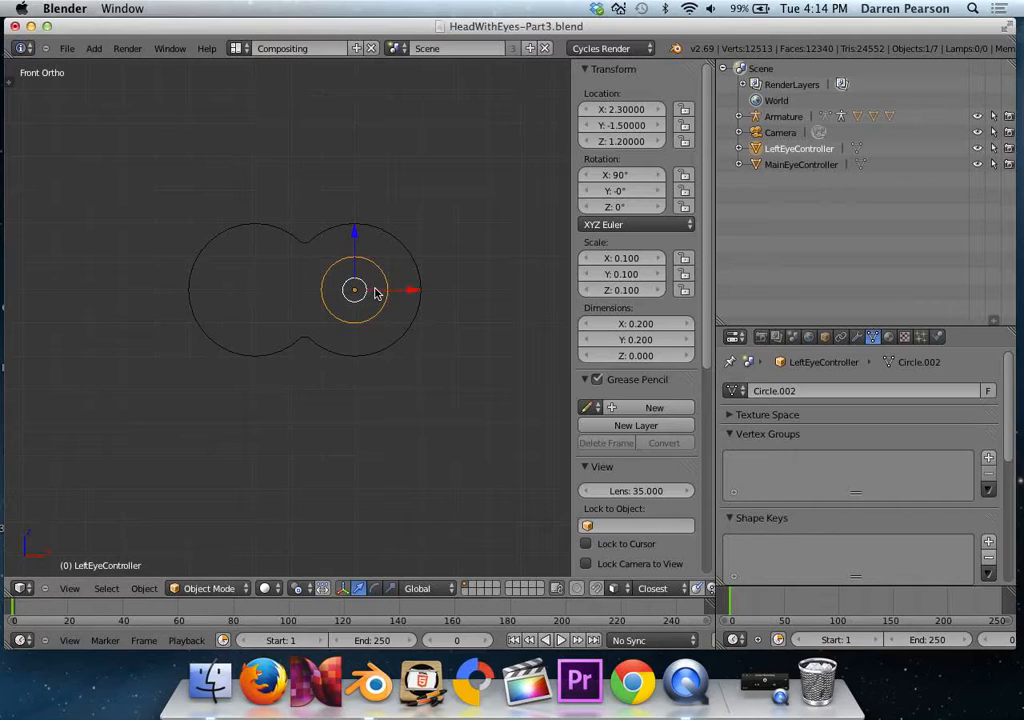
Duplicate LeftEyeController and place the copy in the outline's other lobe with its X location set to 2.
key("shift+d")
key("Escape")
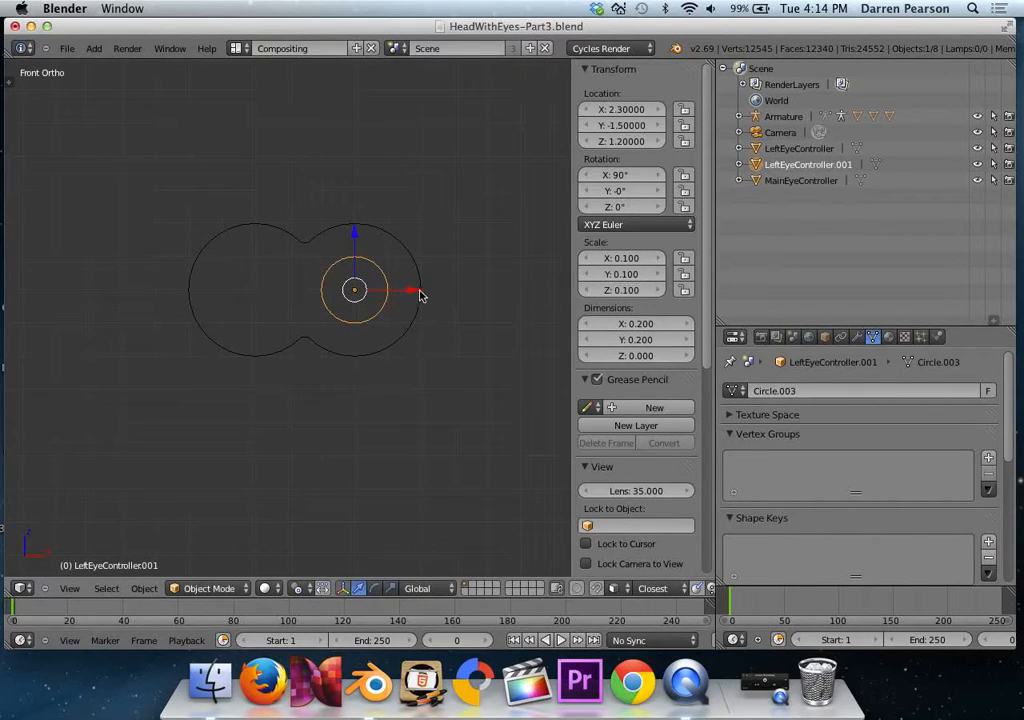
key("g")
key("x")
left_click(315, 293)
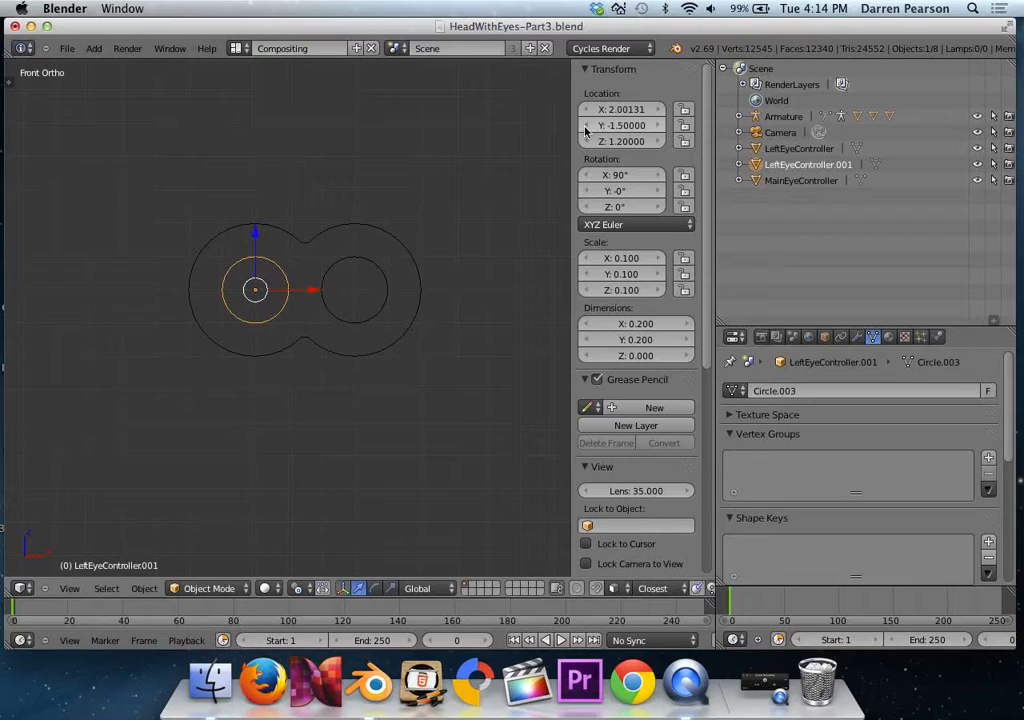
left_click(614, 112)
type("2")
key("Return")
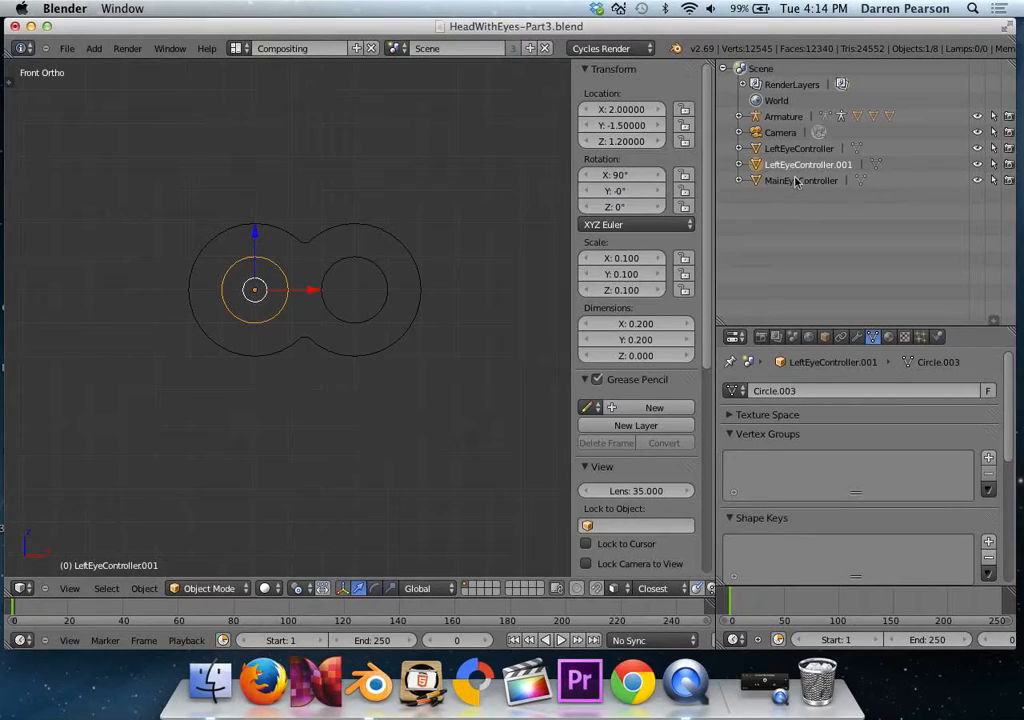
Rename the duplicated small circle as RightEyeController.
double_click(806, 165)
type("Righ")
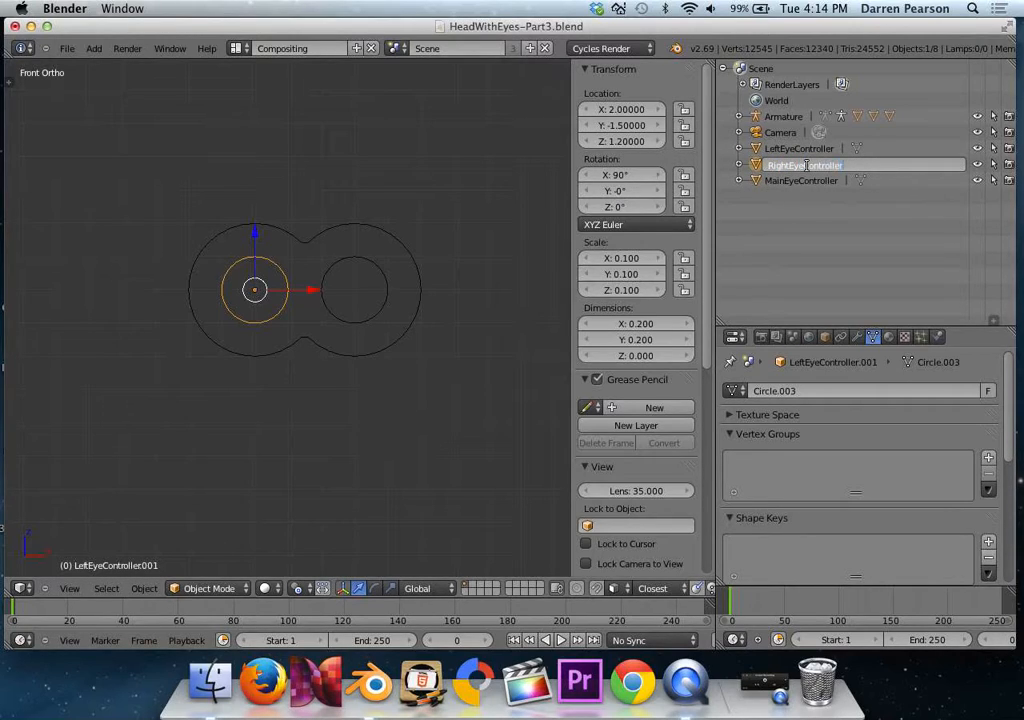
key("Return")
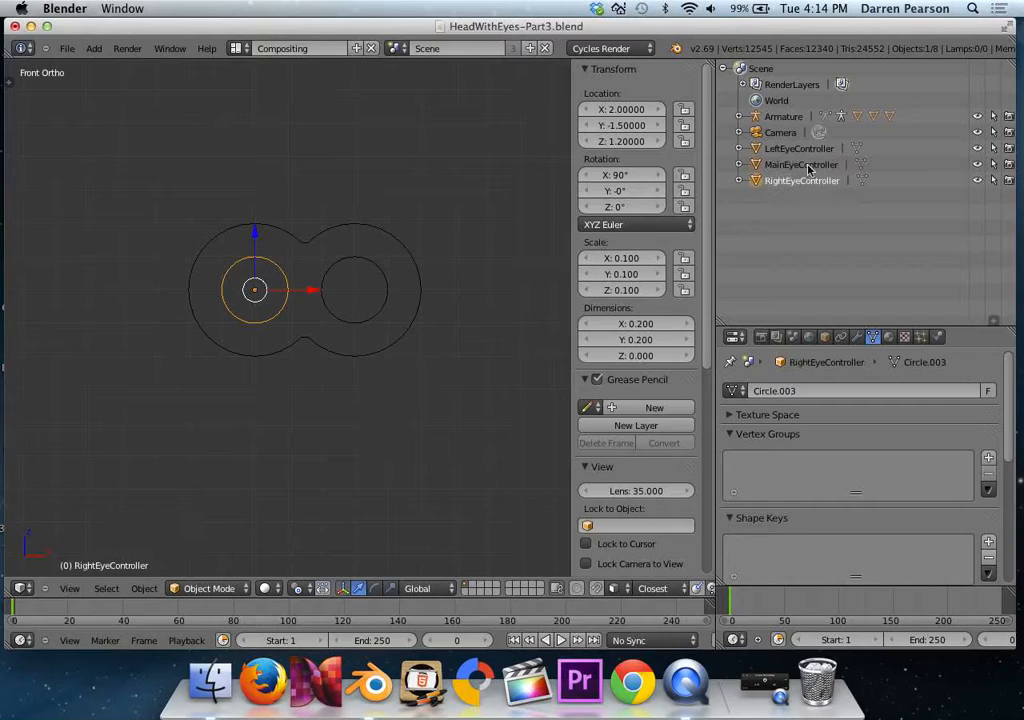
left_click(784, 117)
left_click(782, 132)
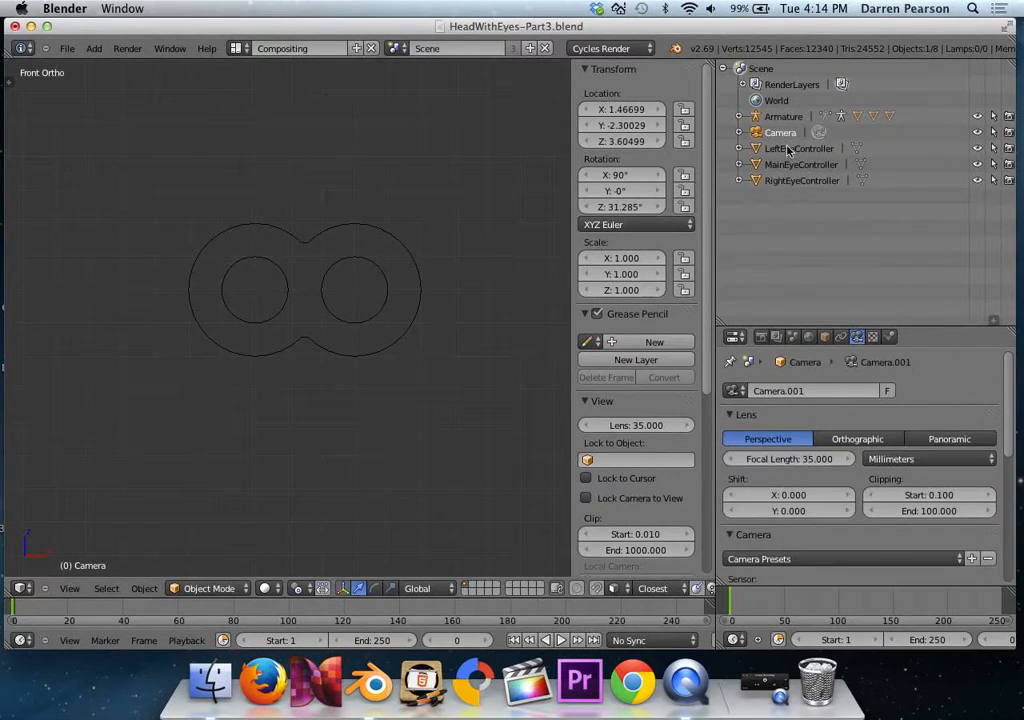
left_click(790, 164)
left_click(785, 181)
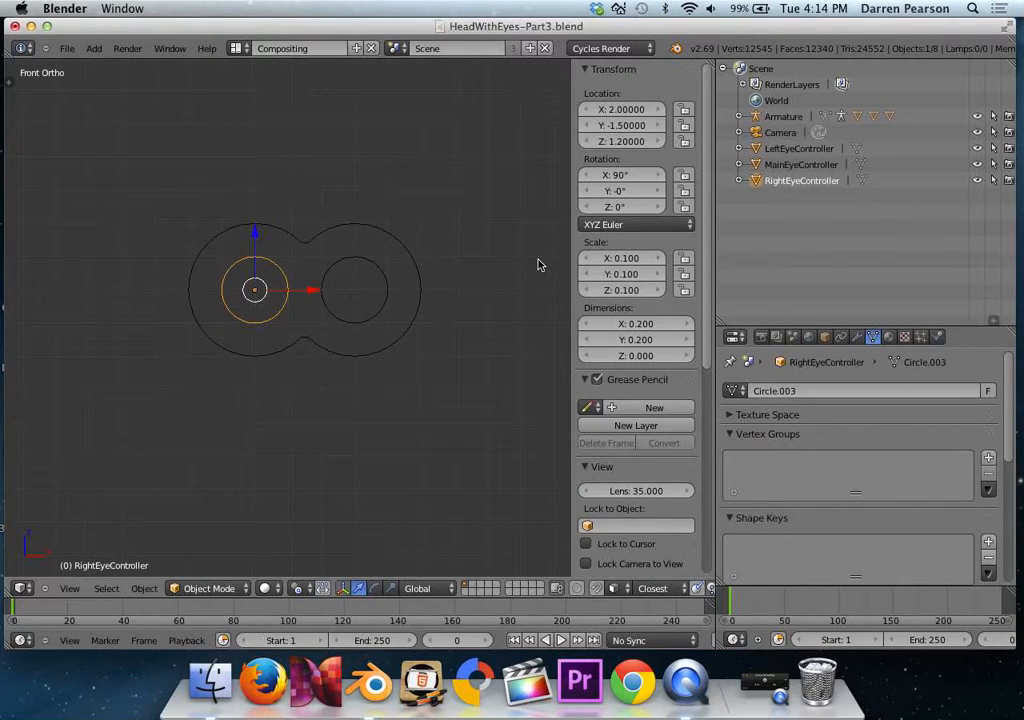
Bring the head and the eye controllers into view and hide the 3D view's object properties sidebar.
scroll(450, 263, "down", 6)
middle_click_drag(236, 285, 407, 277, "shift")
scroll(389, 283, "up", 2)
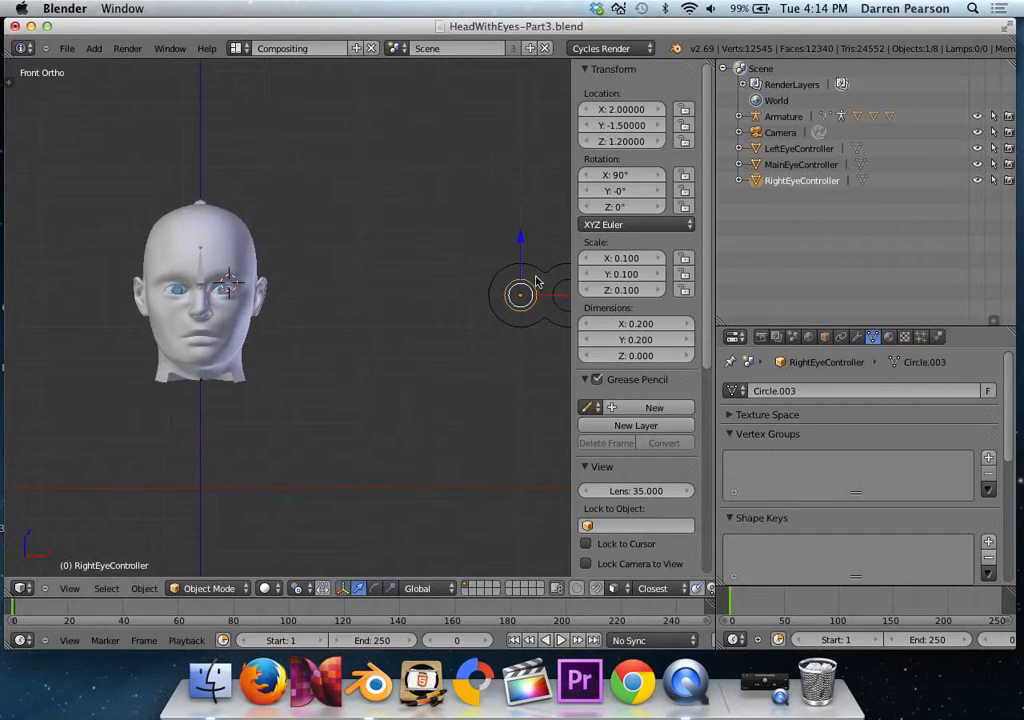
key("n")
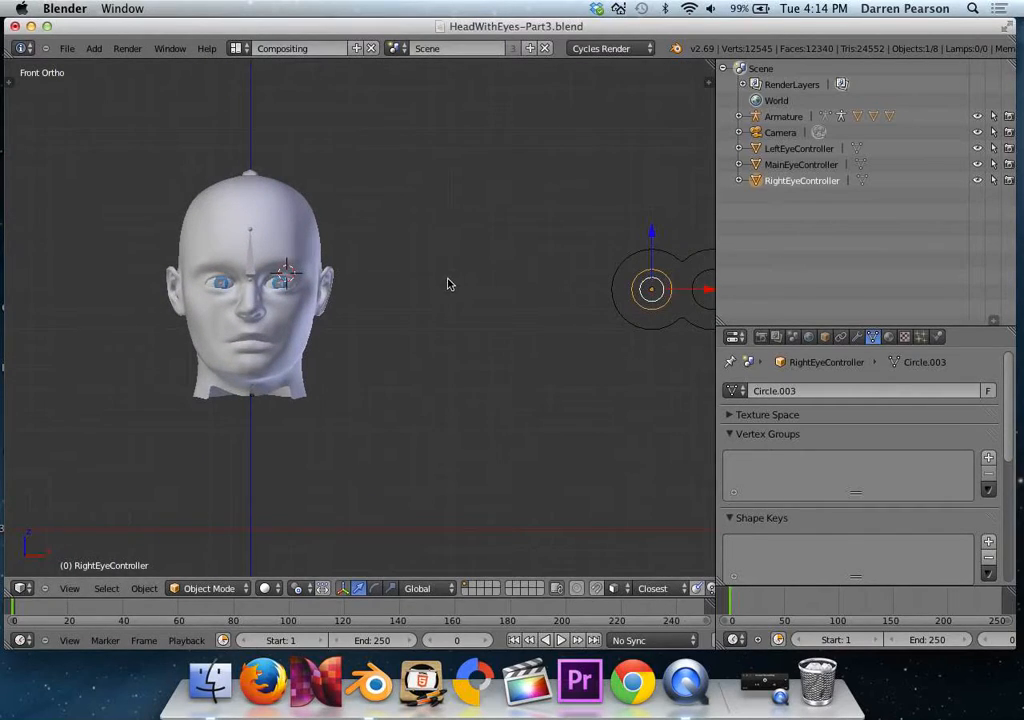
Select the head's armature in the 3D view and switch it to Pose Mode so its eye target bones can be selected.
scroll(466, 278, "down", 1)
middle_click_drag(466, 278, 414, 281, "shift")
scroll(429, 275, "up", 1)
scroll(414, 281, "up", 1)
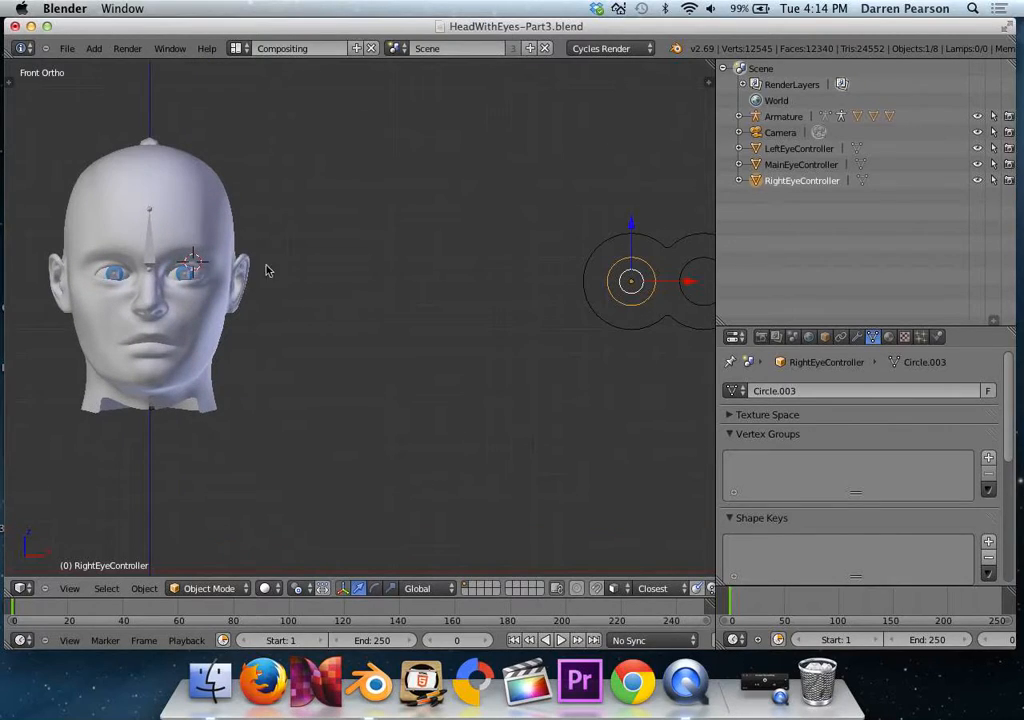
right_click(150, 249)
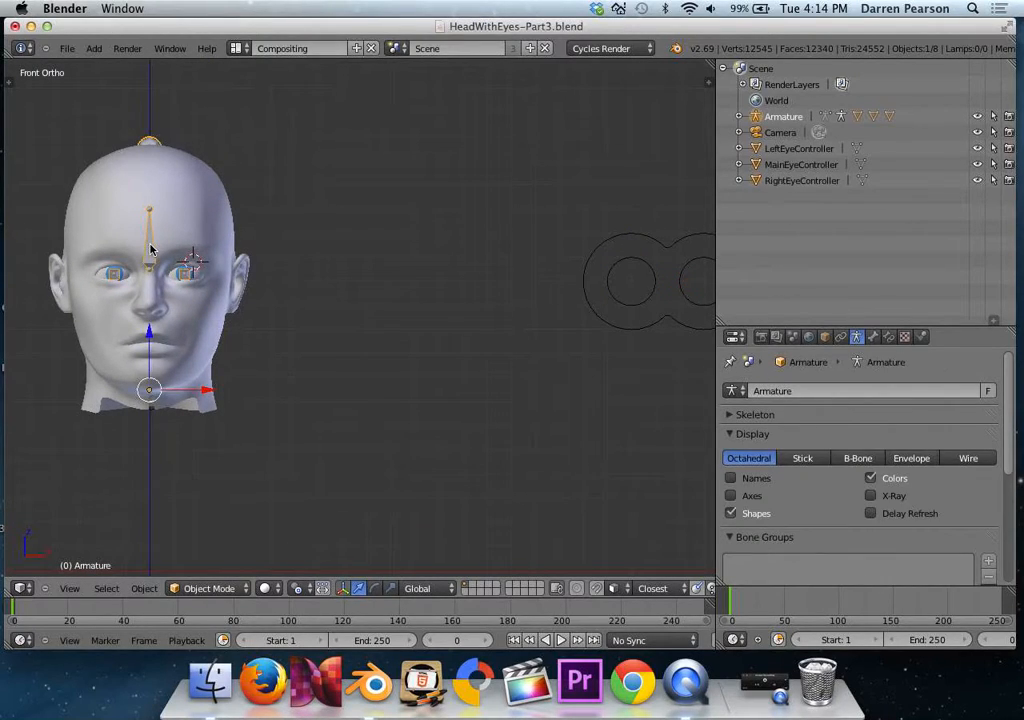
left_click(203, 588)
left_click(240, 537)
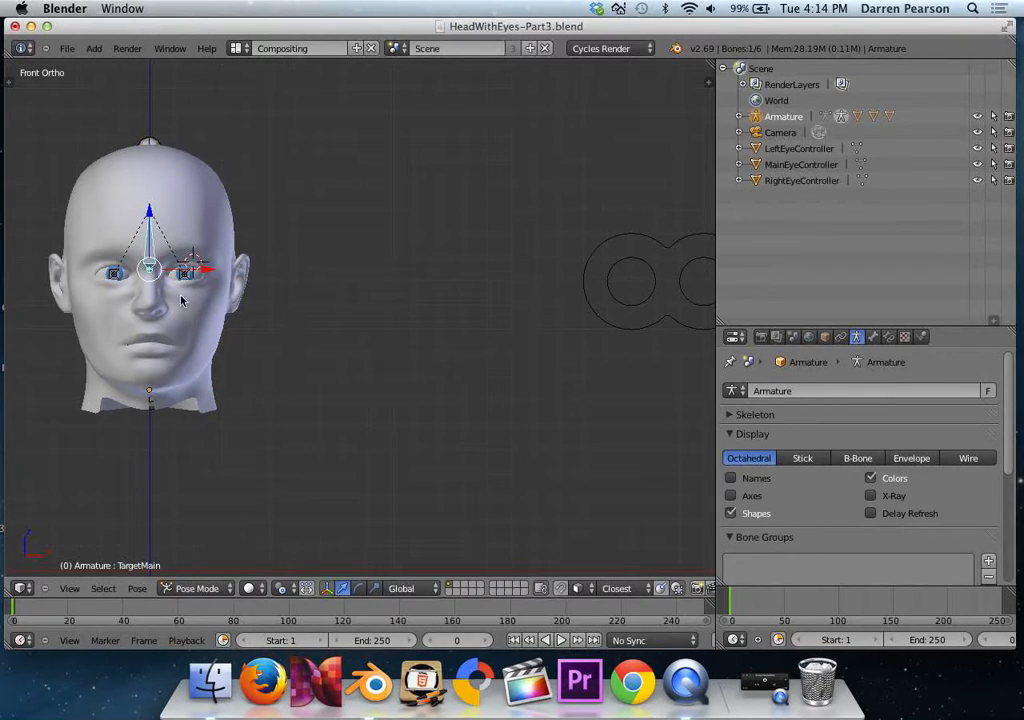
middle_click_drag(182, 300, 108, 289)
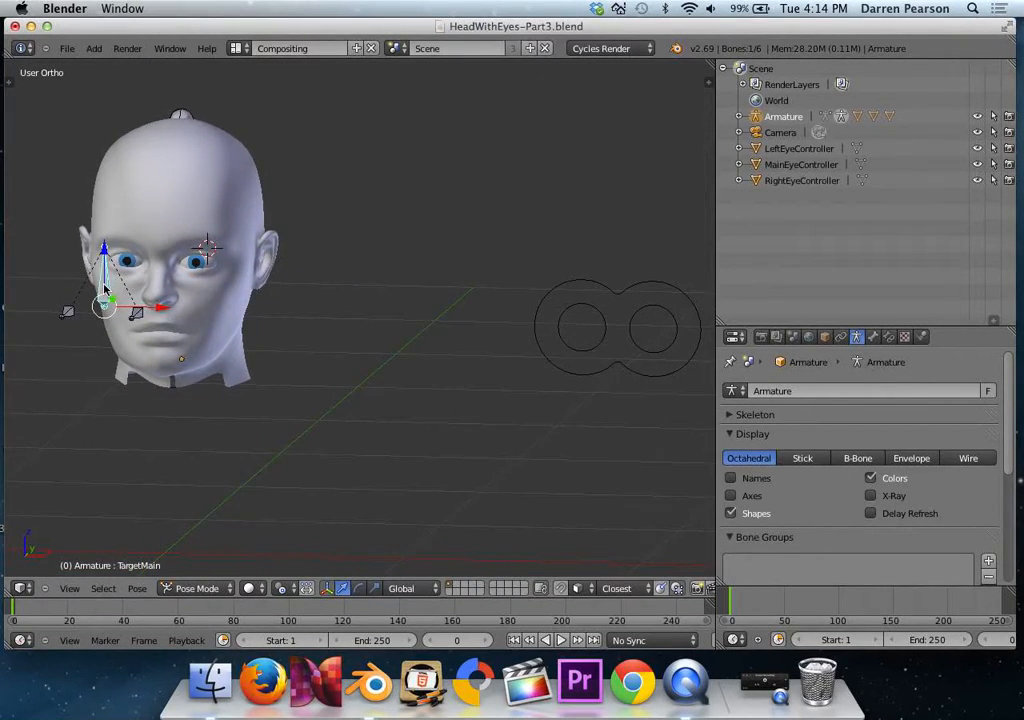
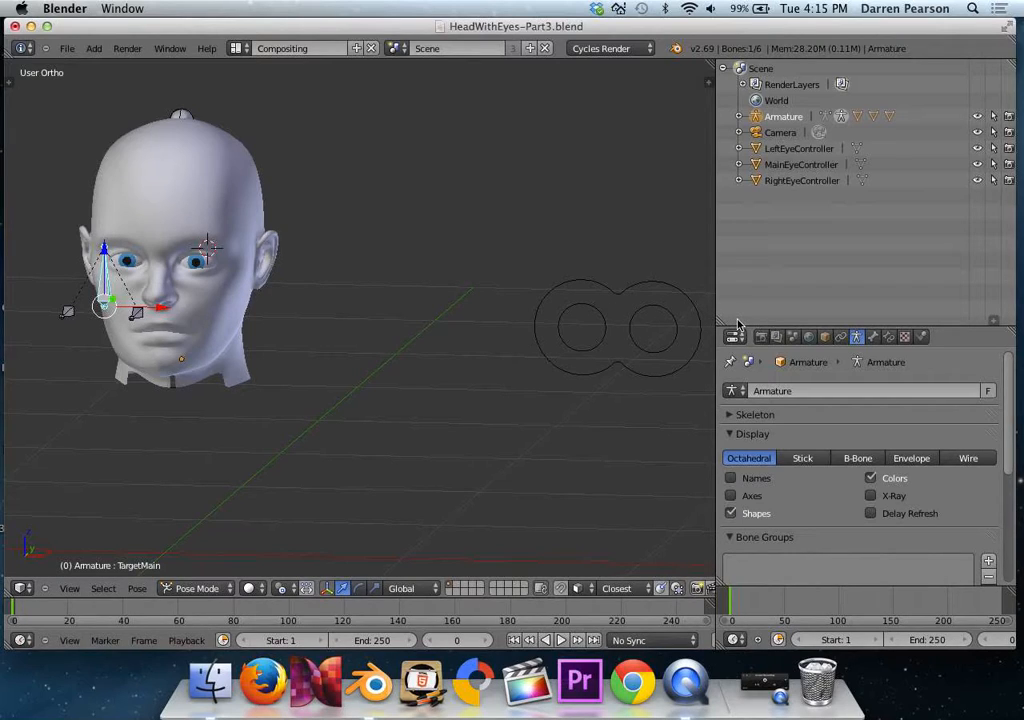
Give the TargetMain bone the custom shape MainEyeController and display it as wireframe.
left_click(873, 338)
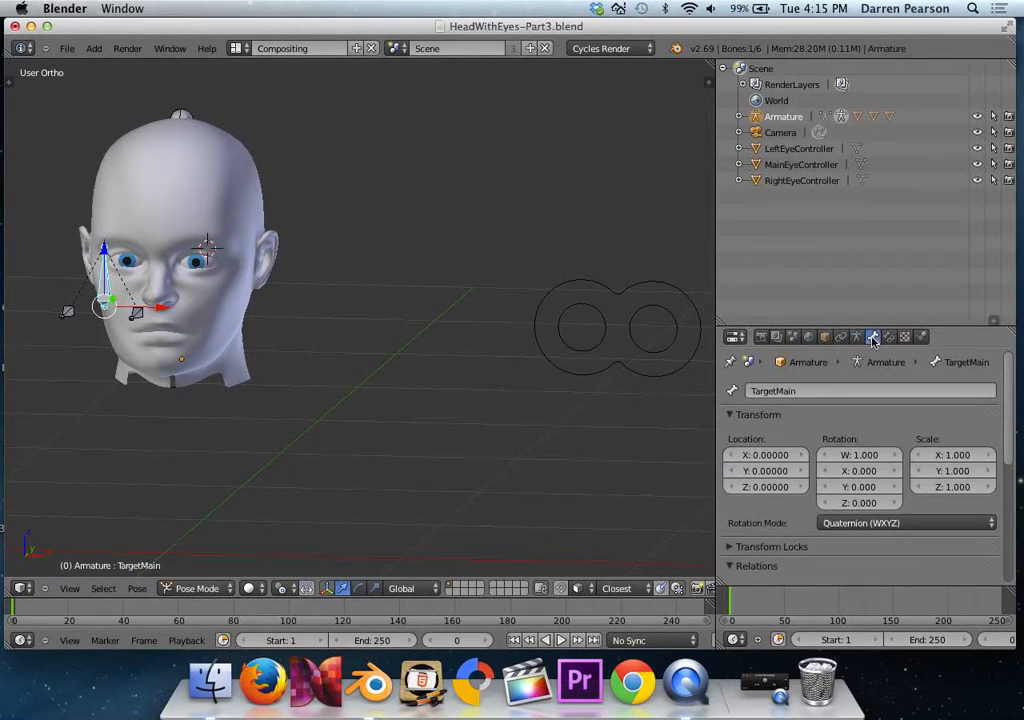
left_click(731, 414)
left_click(731, 453)
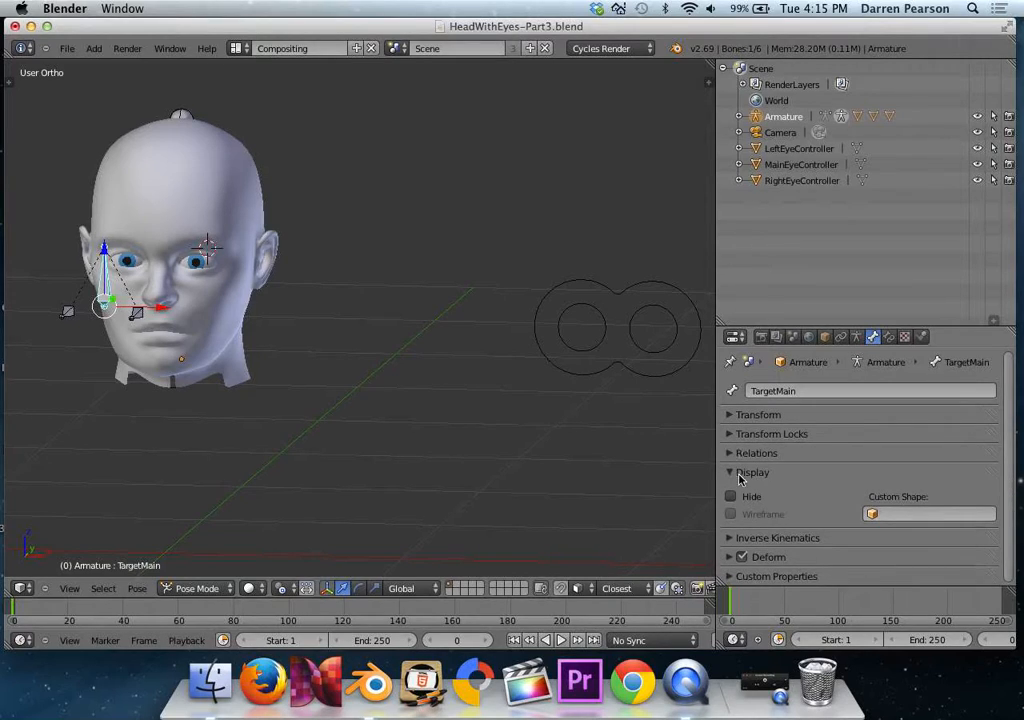
left_click(905, 515)
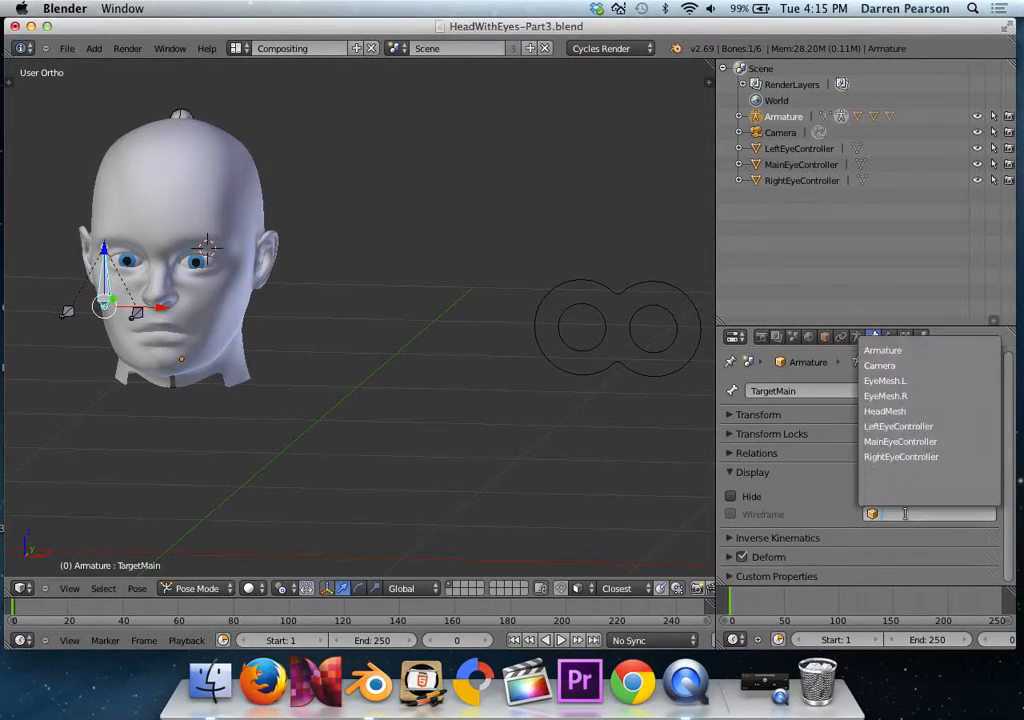
left_click(901, 441)
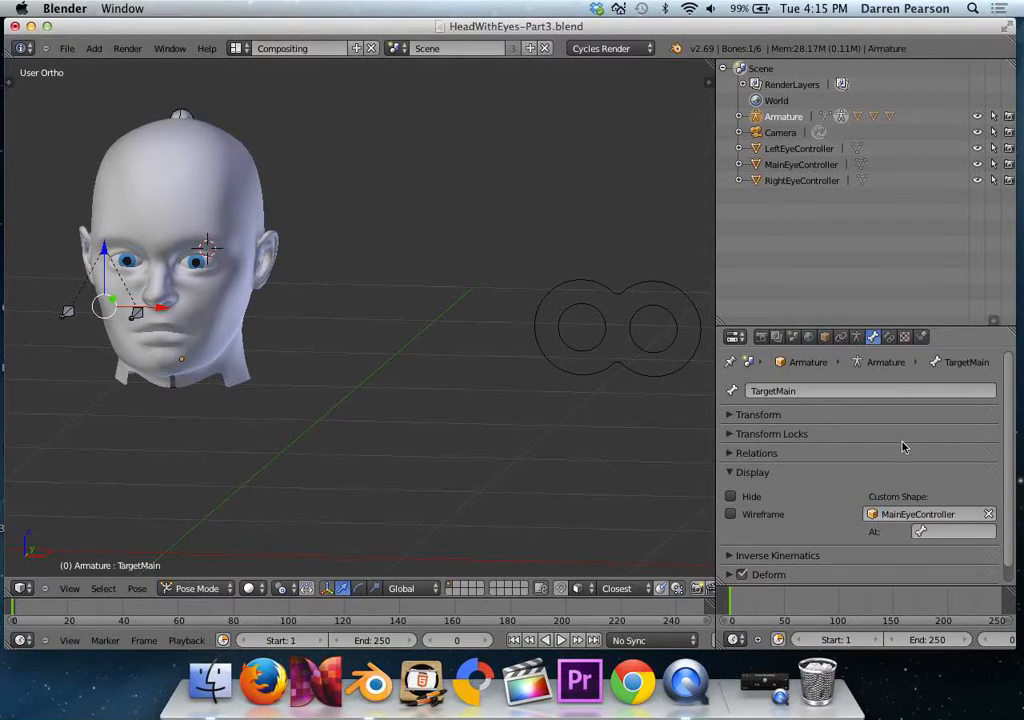
left_click(731, 515)
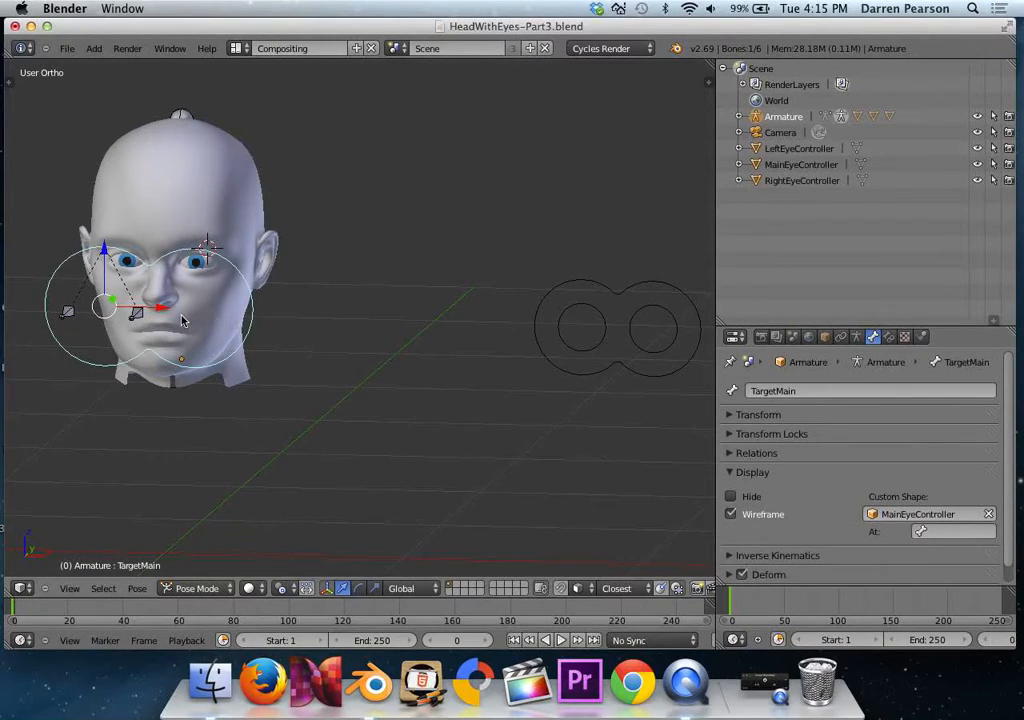
Widen the 3D view and frame the head and the separate controller outlines from the front.
middle_click_drag(139, 305, 322, 290, "shift")
scroll(257, 296, "up", 2)
scroll(250, 297, "up", 2)
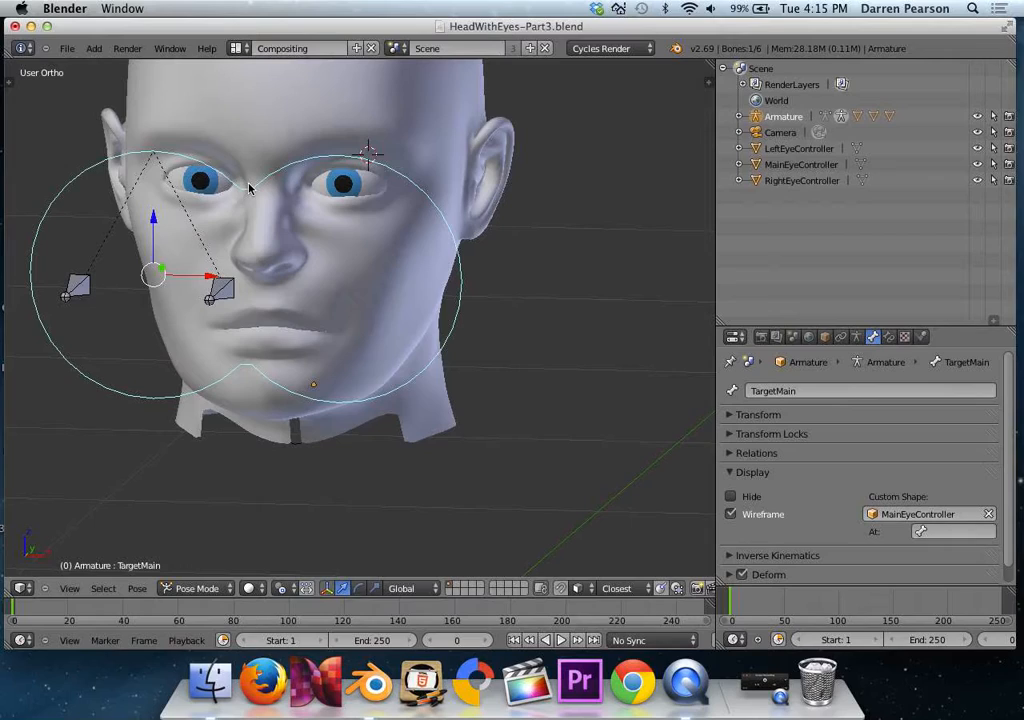
key("KP_1")
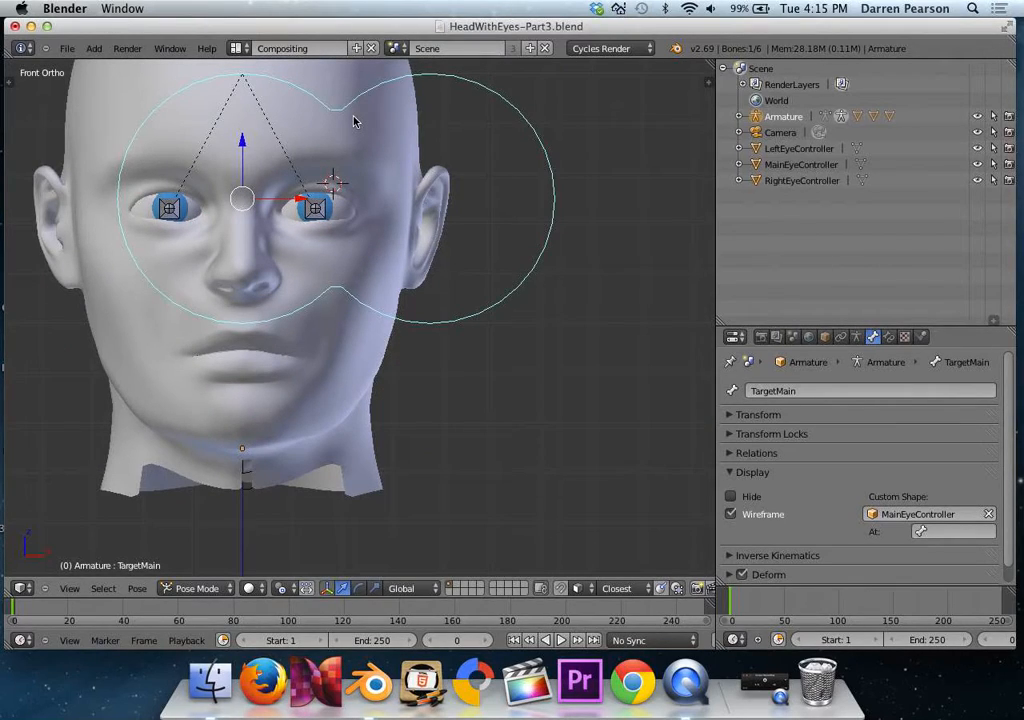
scroll(379, 224, "down", 8)
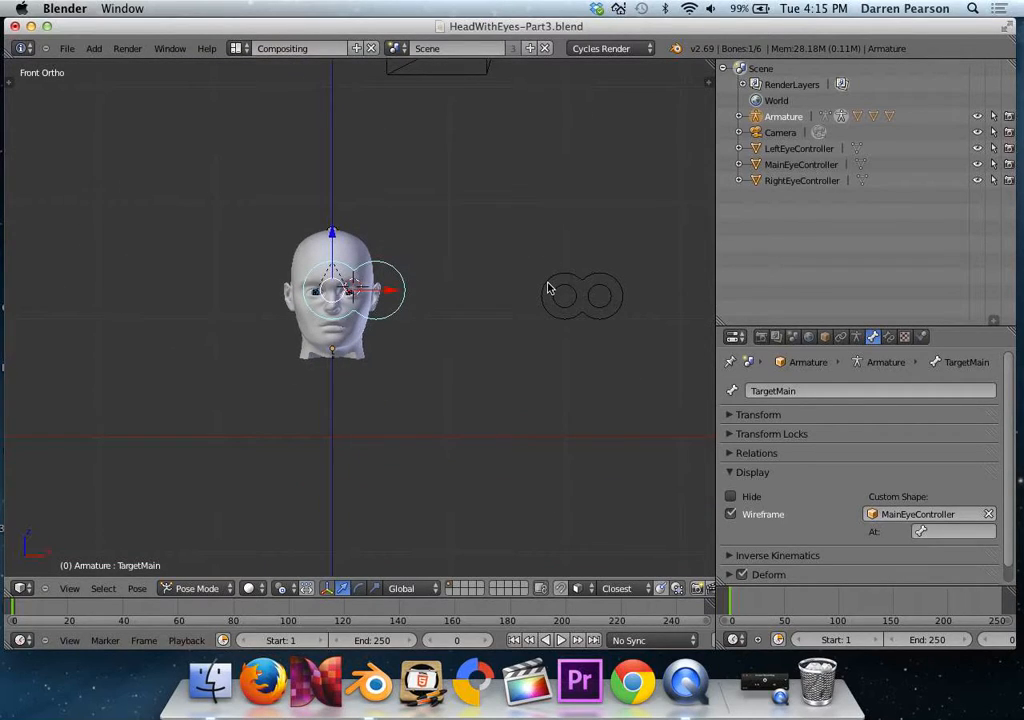
scroll(547, 288, "up", 4)
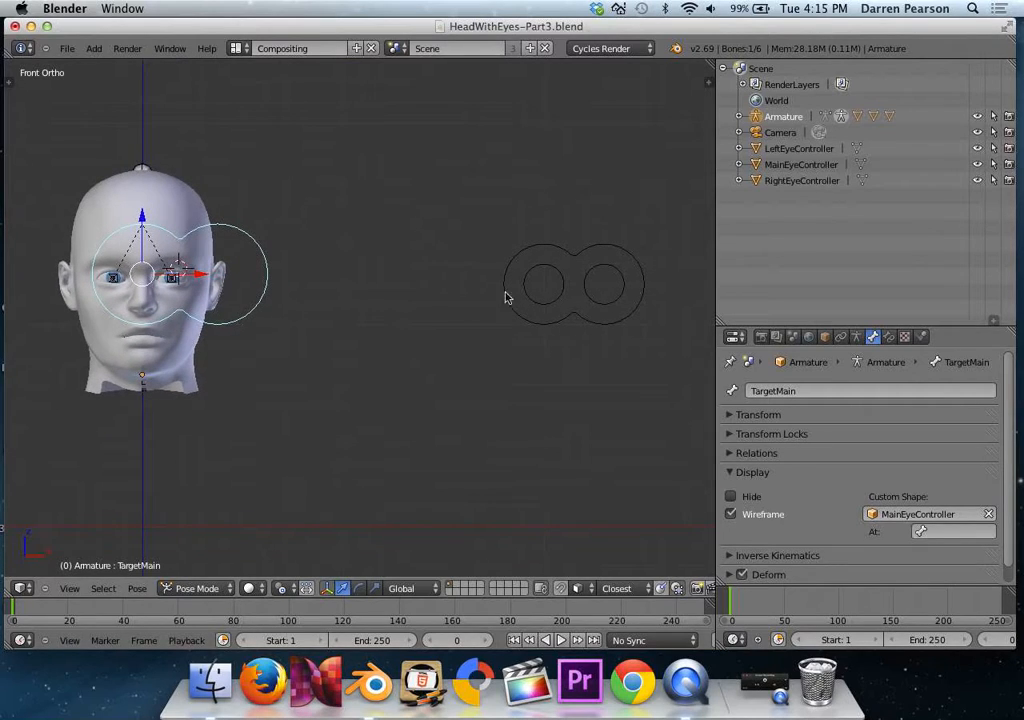
left_click_drag(717, 288, 751, 286)
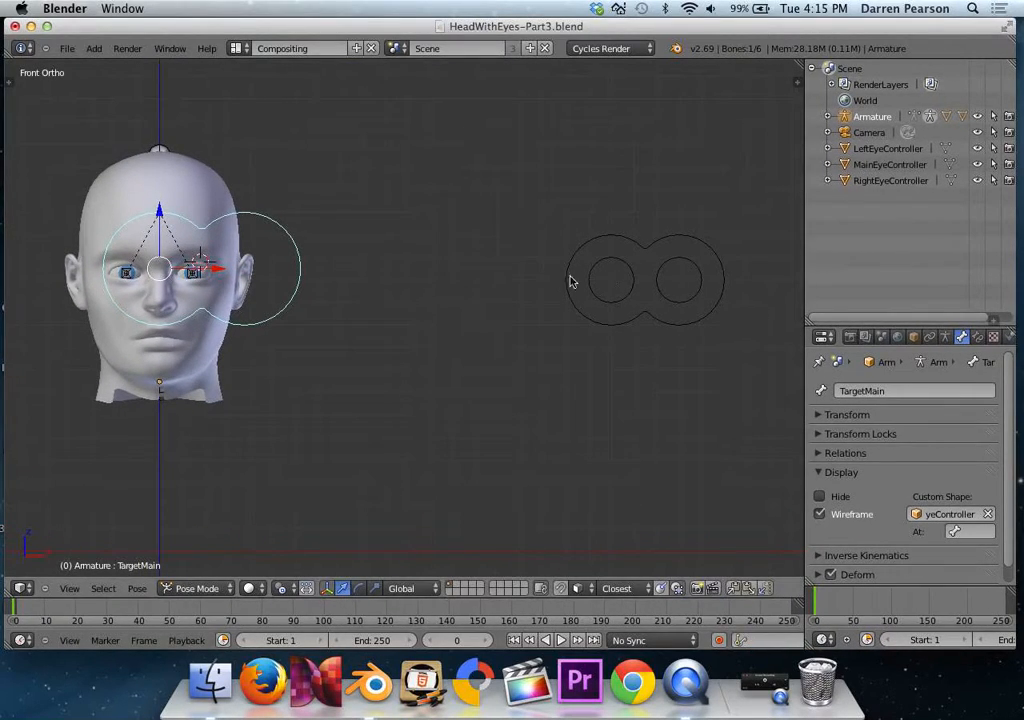
scroll(533, 286, "down", 1)
scroll(531, 287, "up", 1)
scroll(531, 287, "up", 1)
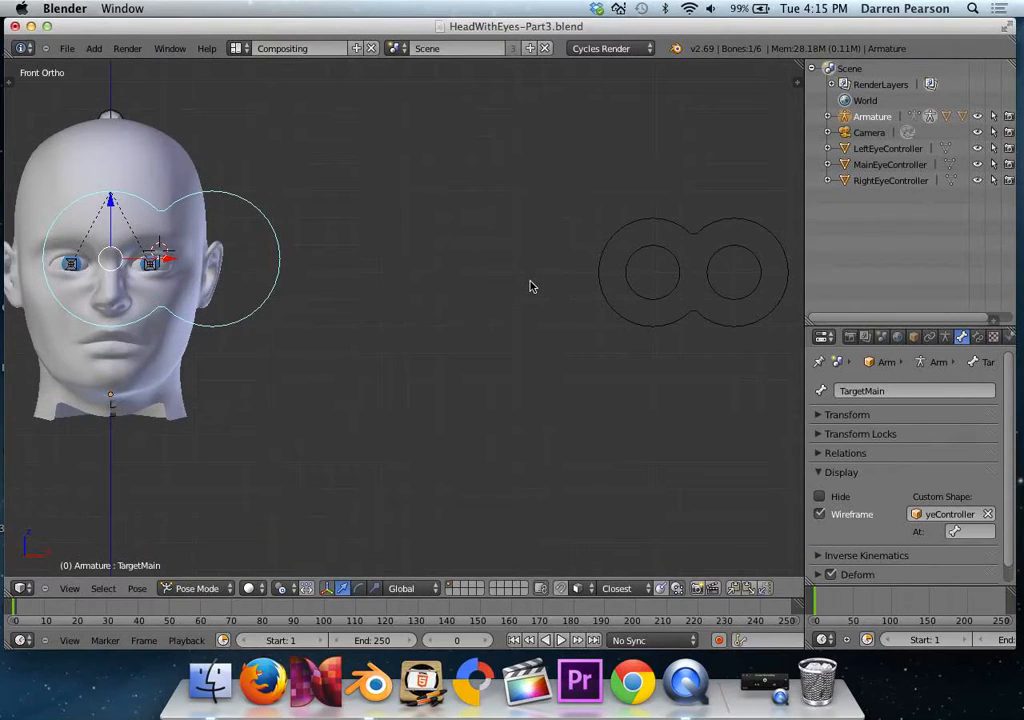
In Edit Mode, move the entire MainEyeController mesh along X until the double-lobed outline is centred on its origin.
right_click(700, 236)
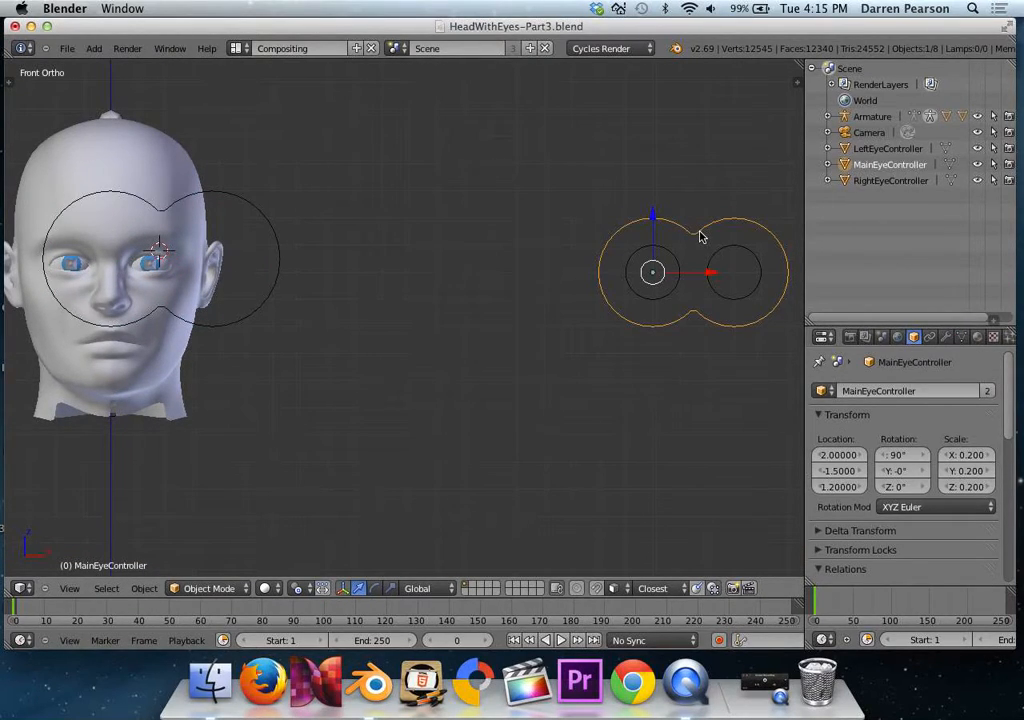
key("Tab")
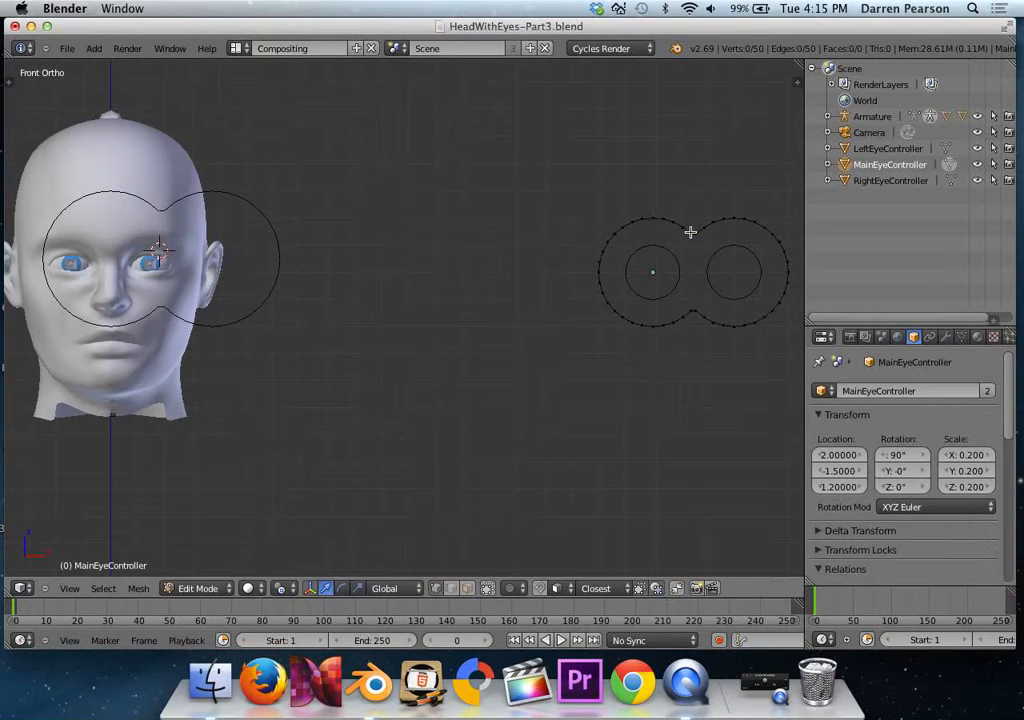
key("a")
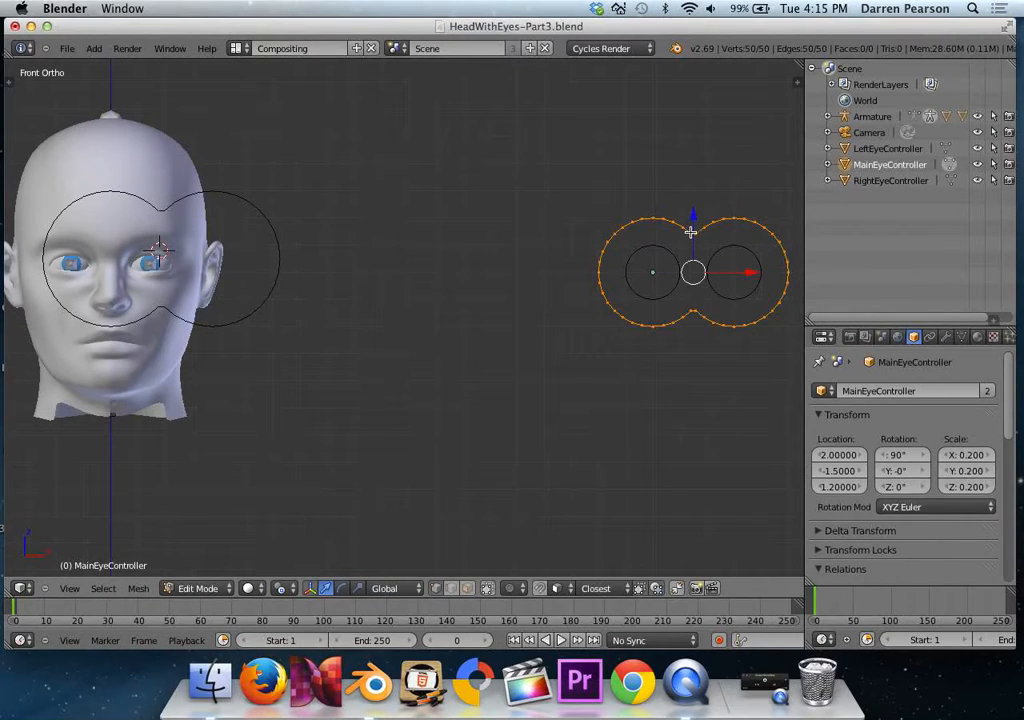
left_click_drag(747, 273, 708, 271)
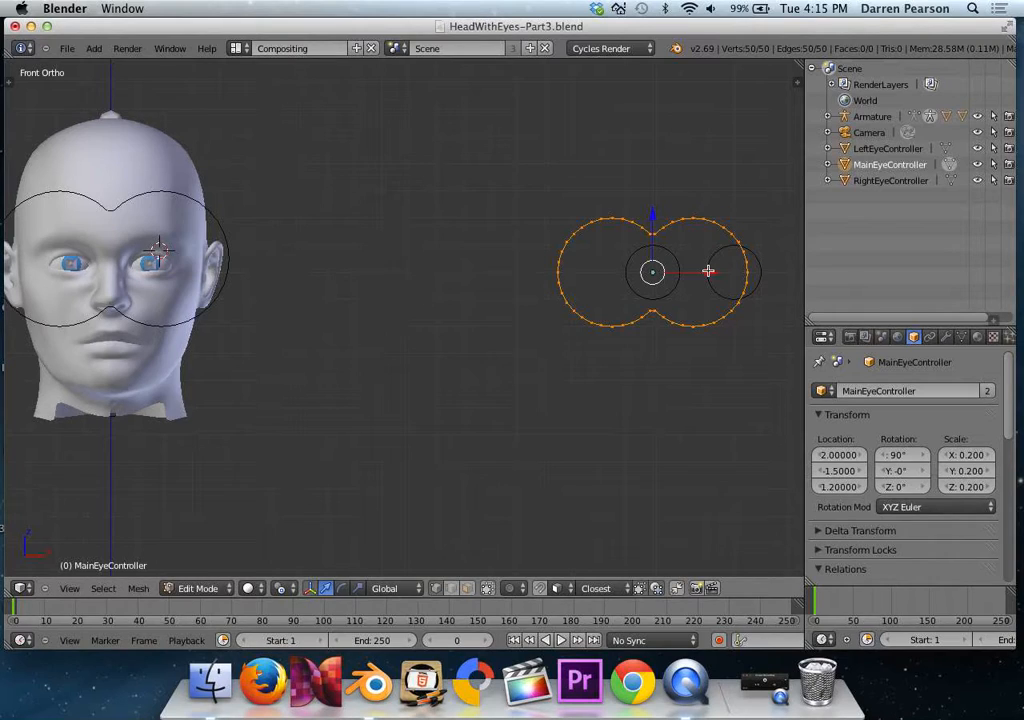
key("Tab")
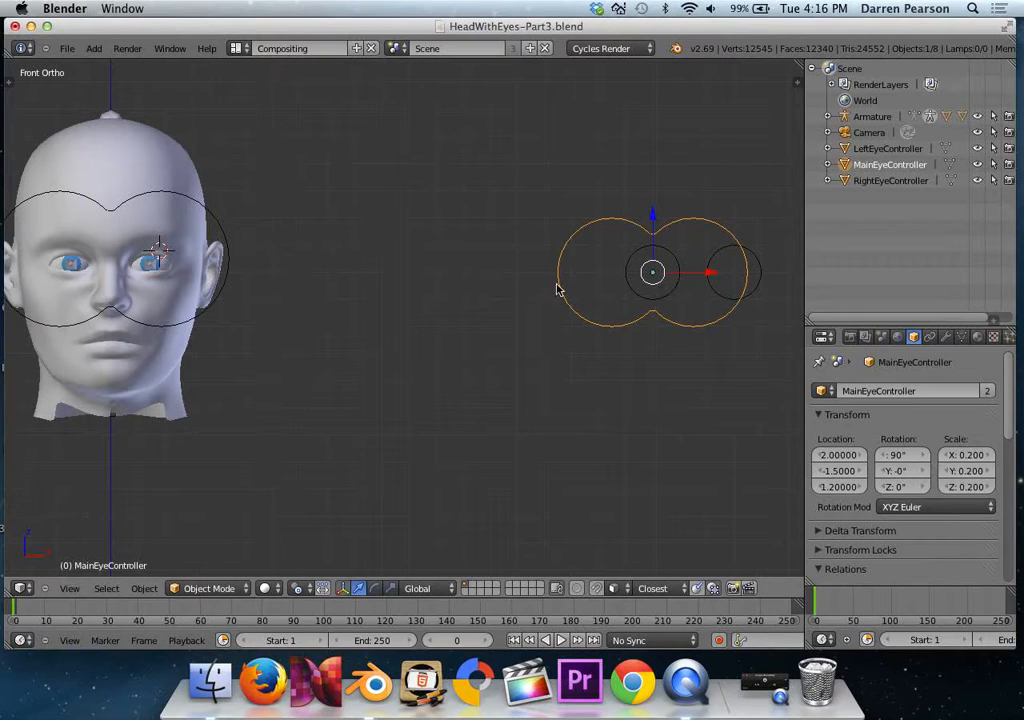
Give the TargetEye.L bone the custom shape LeftEyeController and display it as wireframe.
middle_click_drag(320, 295, 287, 293)
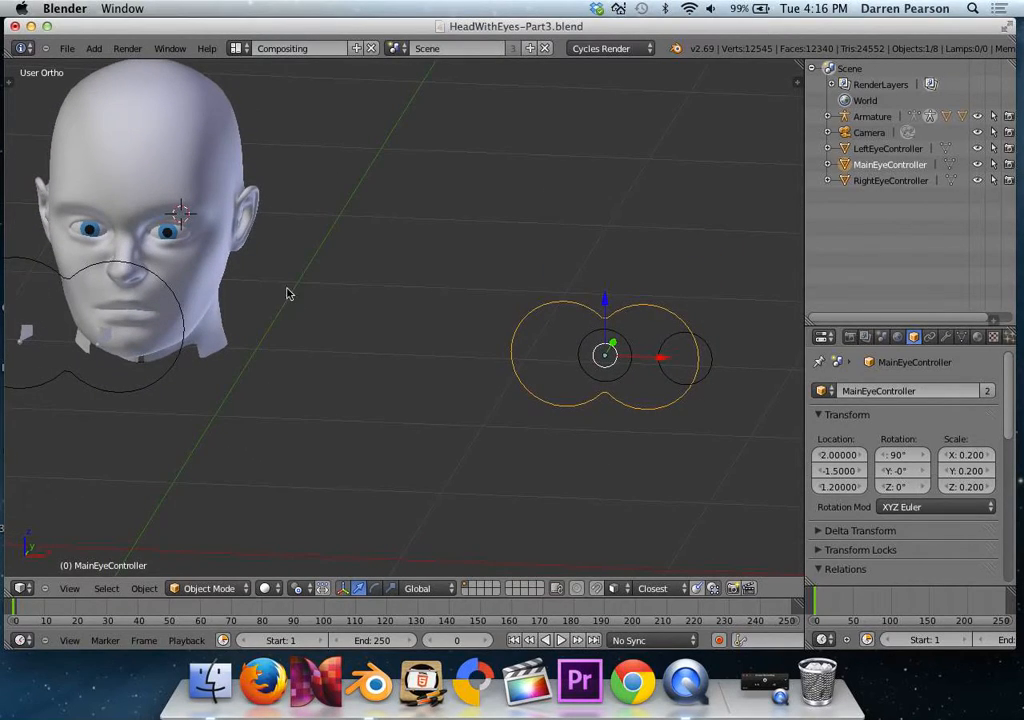
right_click(101, 341)
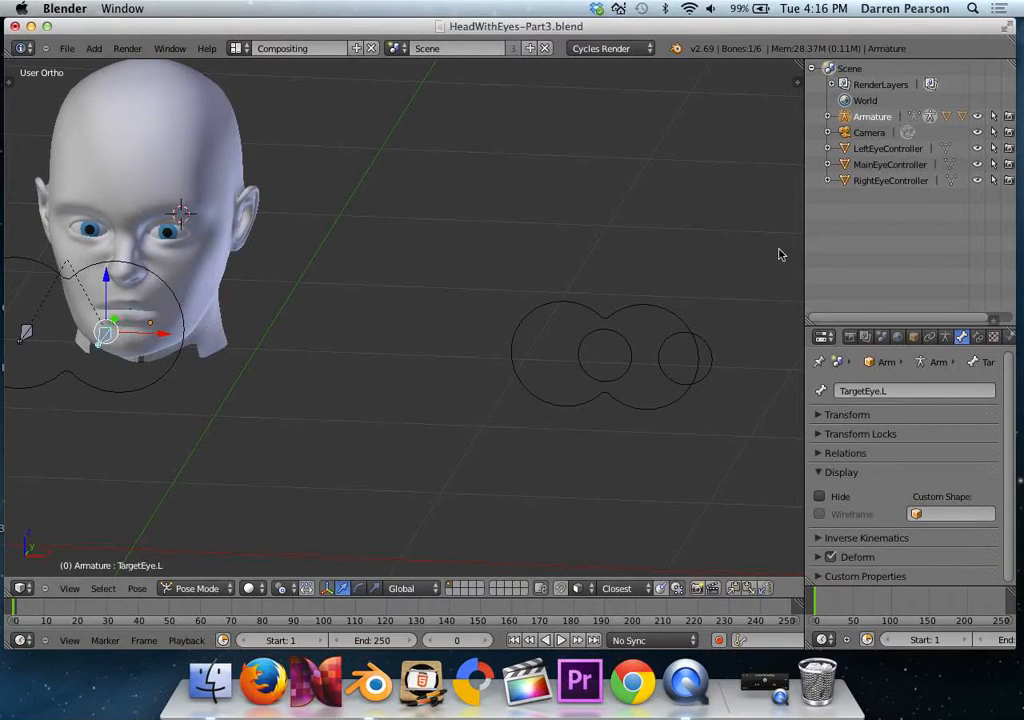
left_click_drag(893, 325, 893, 233)
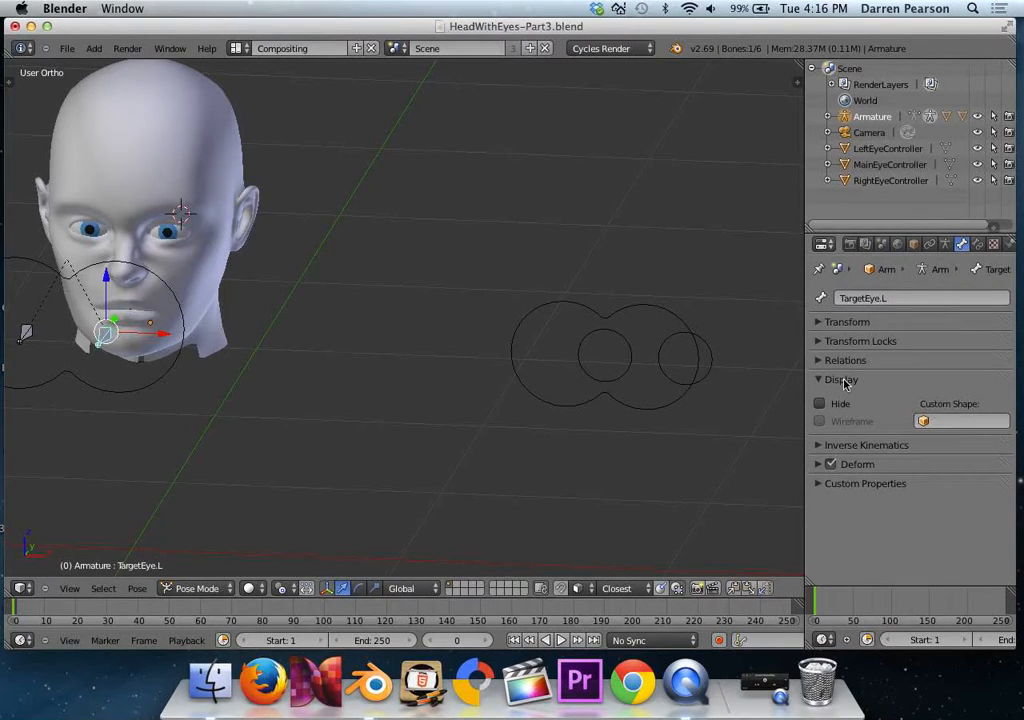
left_click(943, 424)
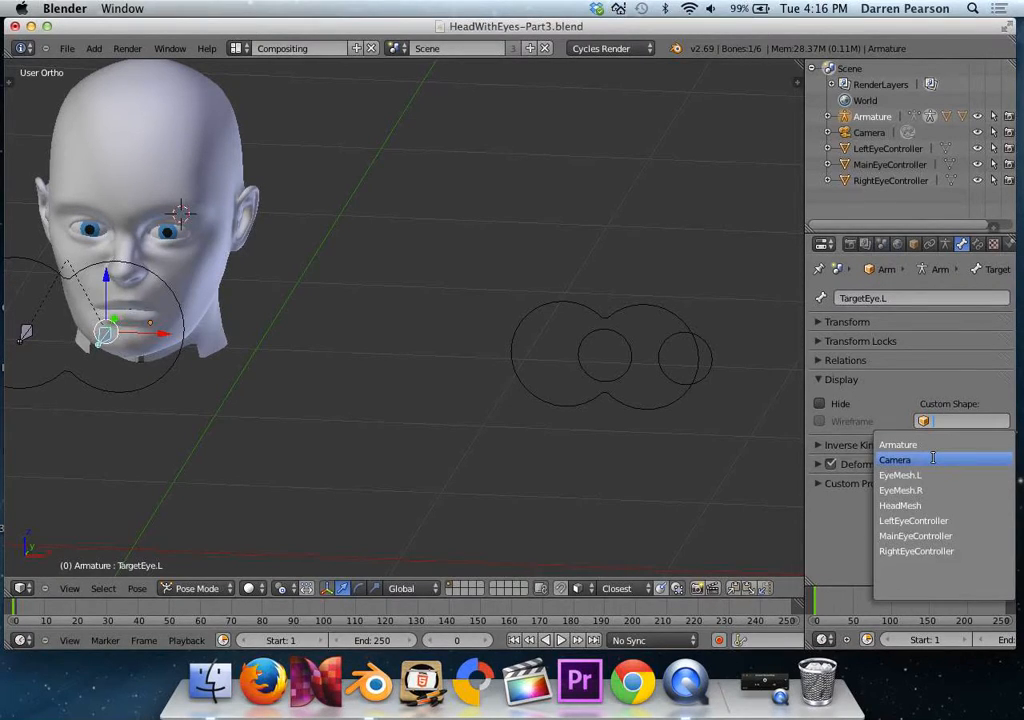
left_click(930, 519)
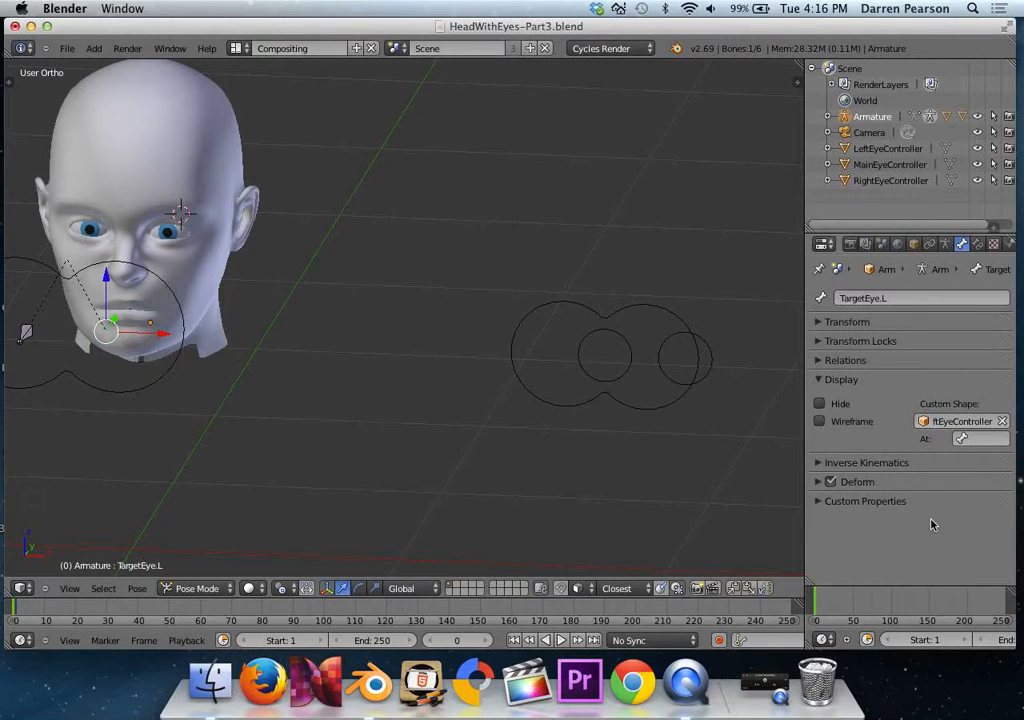
left_click(820, 422)
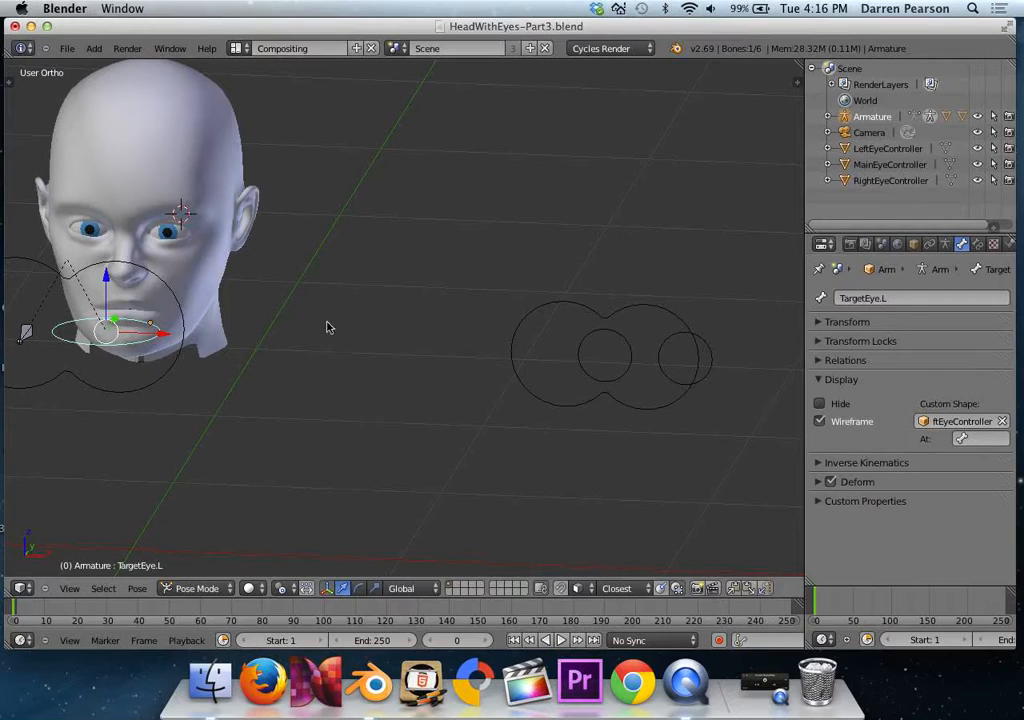
Compare the TargetEye.L shape's orientation with the head, and select the original LeftEyeController circle in front view.
key("KP_1")
middle_click_drag(197, 325, 193, 371)
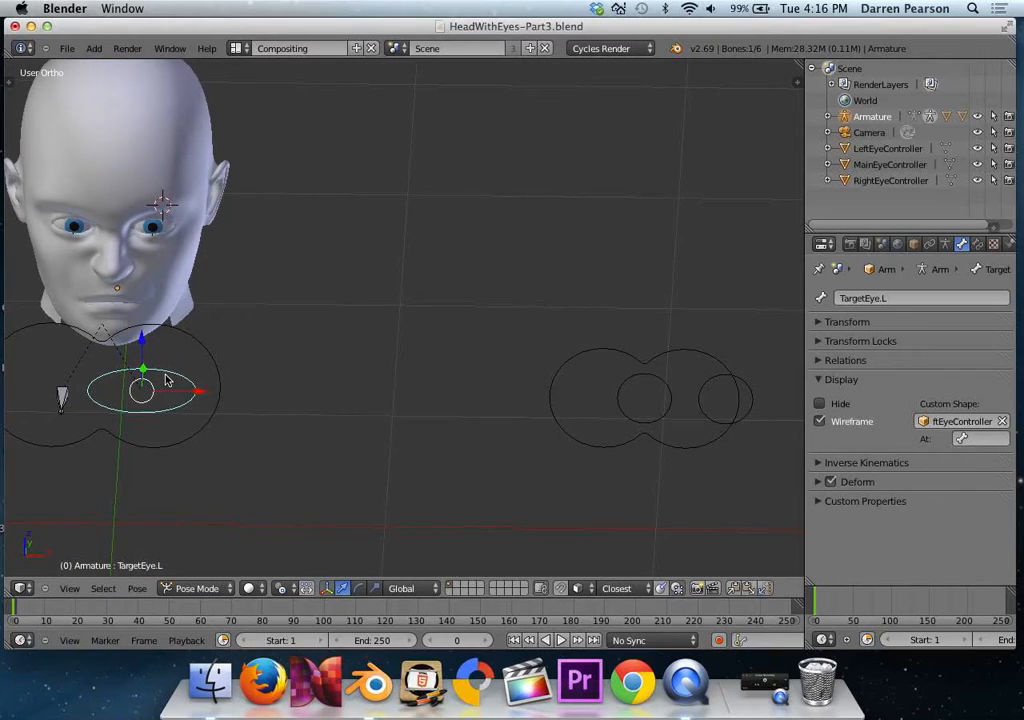
key("KP_1")
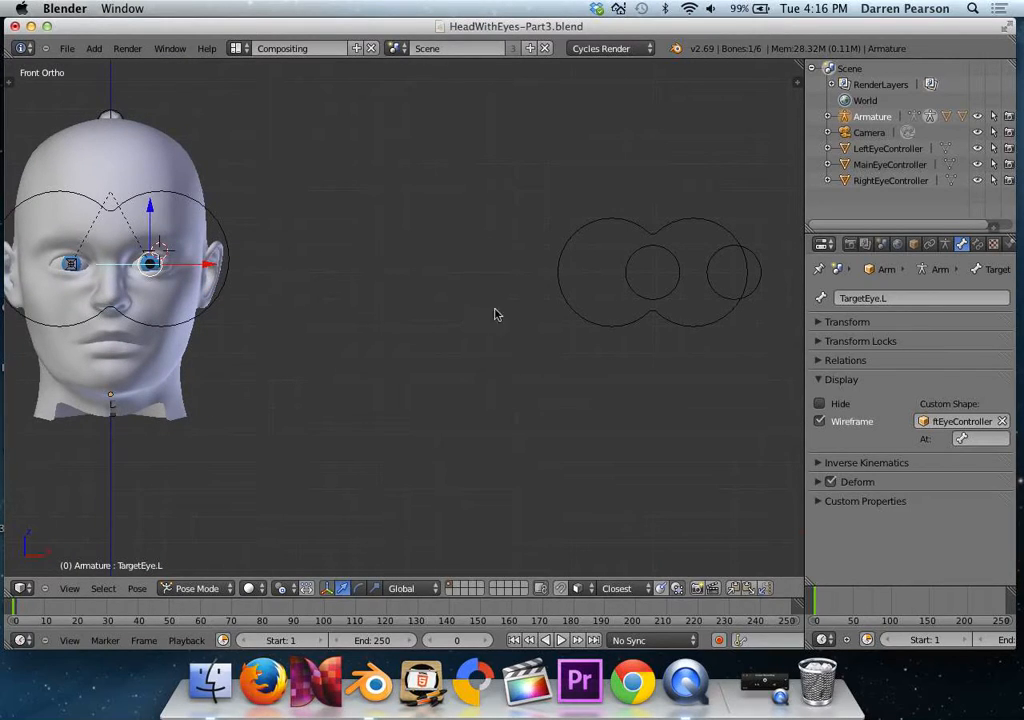
right_click(712, 288)
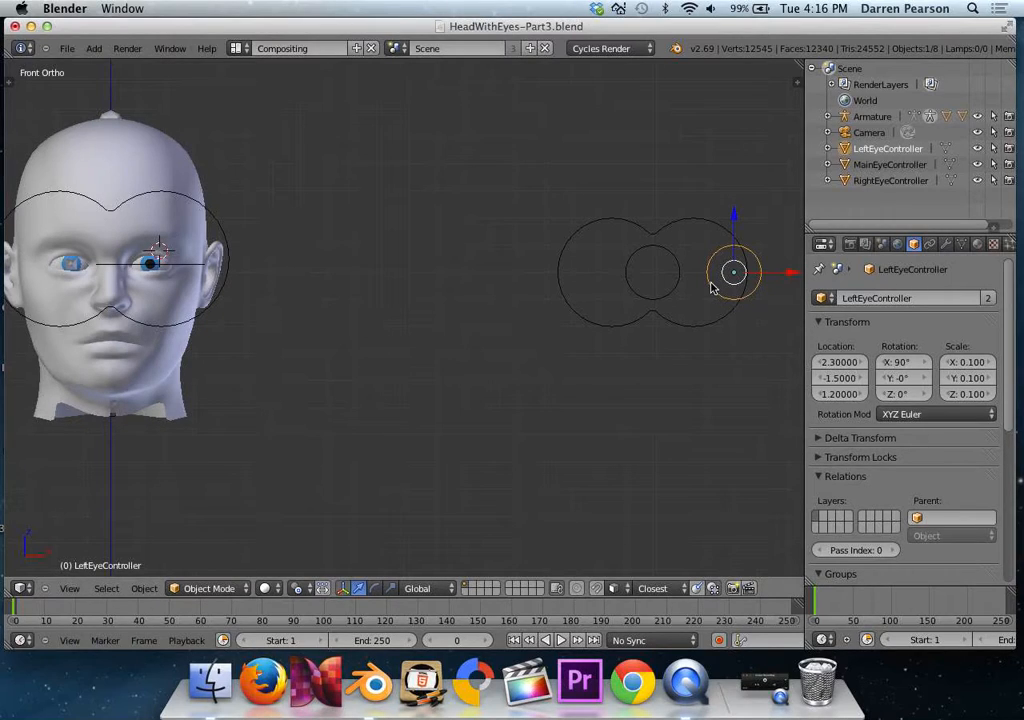
type("rx90")
key("Return")
key("ctrl+z")
Rotate the LeftEyeController mesh 90 degrees about the X axis in Edit Mode.
key("Tab")
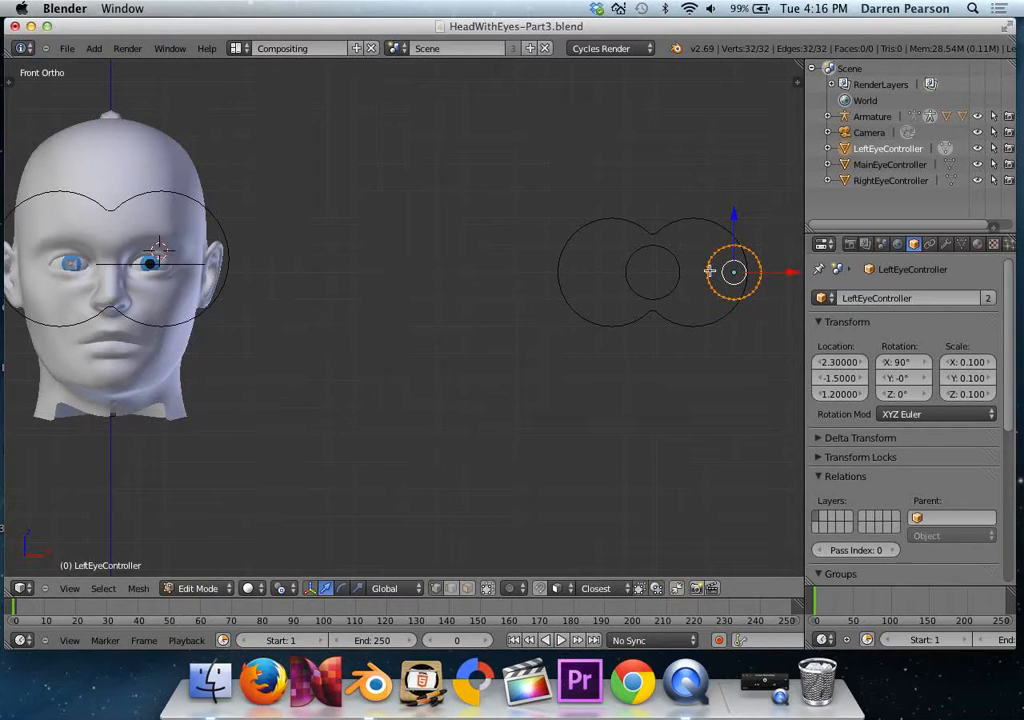
type("rx90")
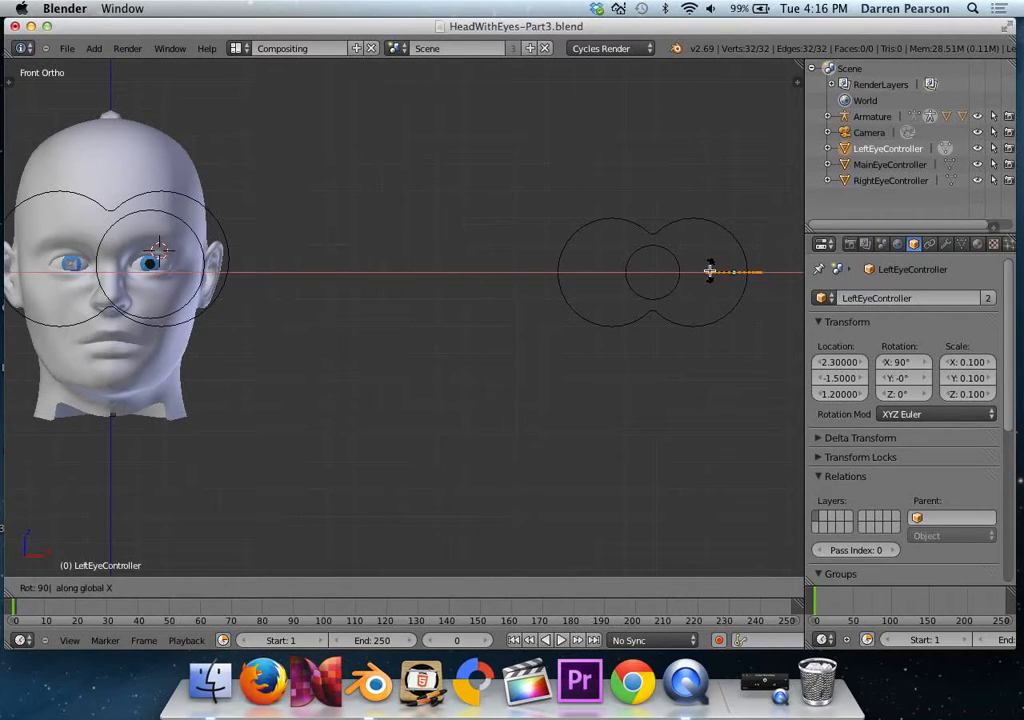
key("Return")
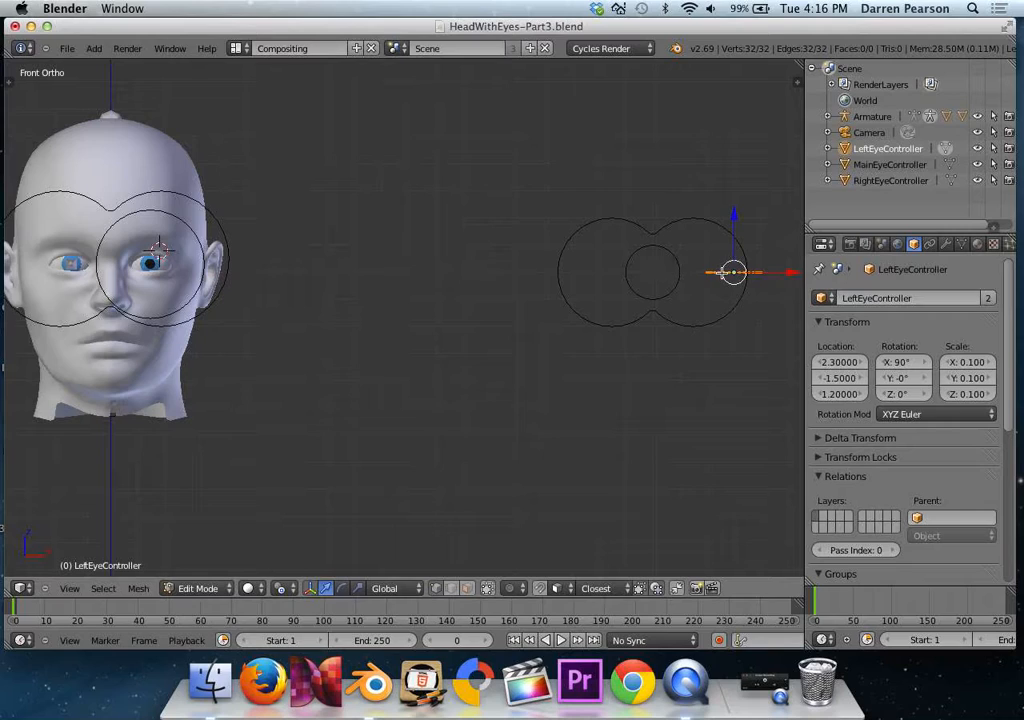
Scale the LeftEyeController mesh to about 0.66 and nudge it slightly in Z and X to centre the bone's circle on the eye.
key("s")
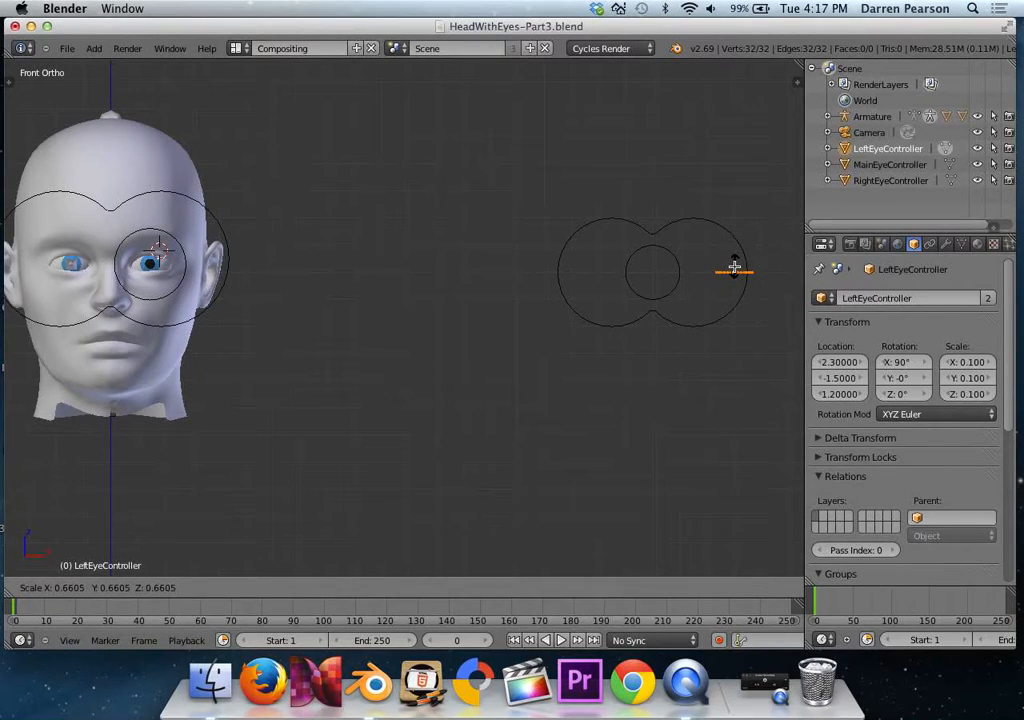
left_click(734, 268)
key("g")
key("z")
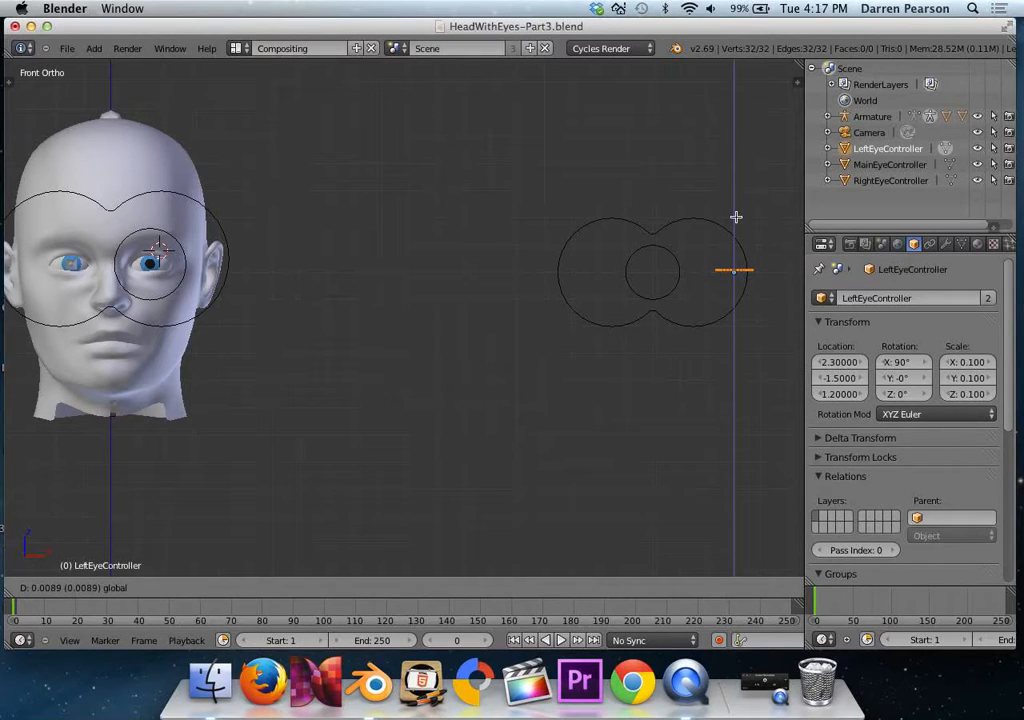
left_click(736, 217)
left_click_drag(789, 270, 787, 270)
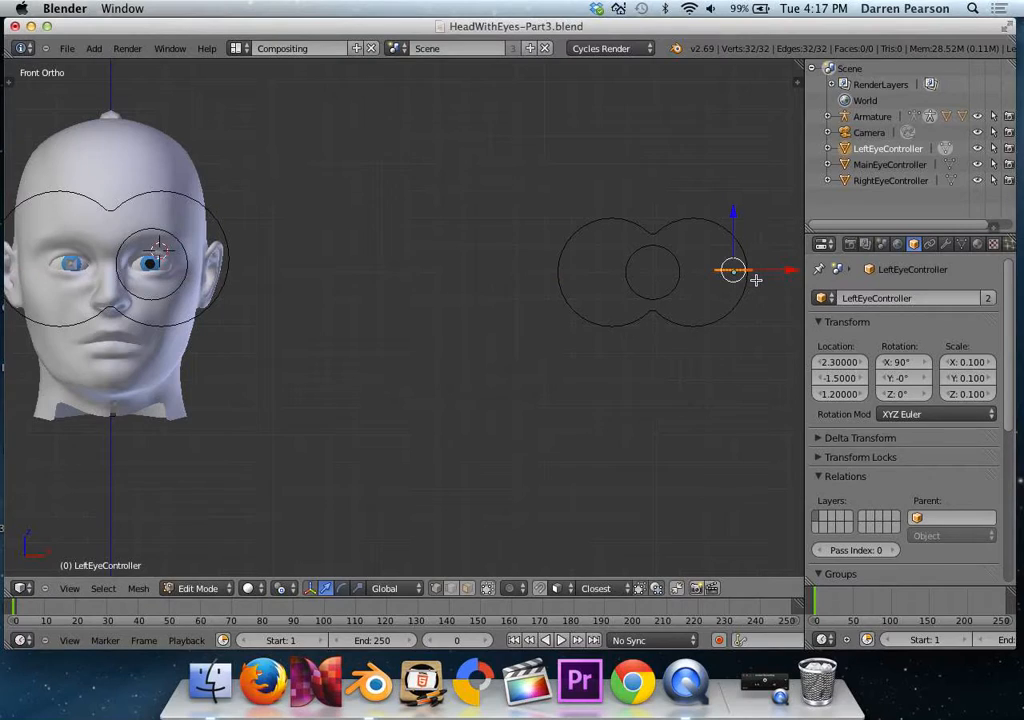
key("KP_7")
scroll(681, 325, "down", 4)
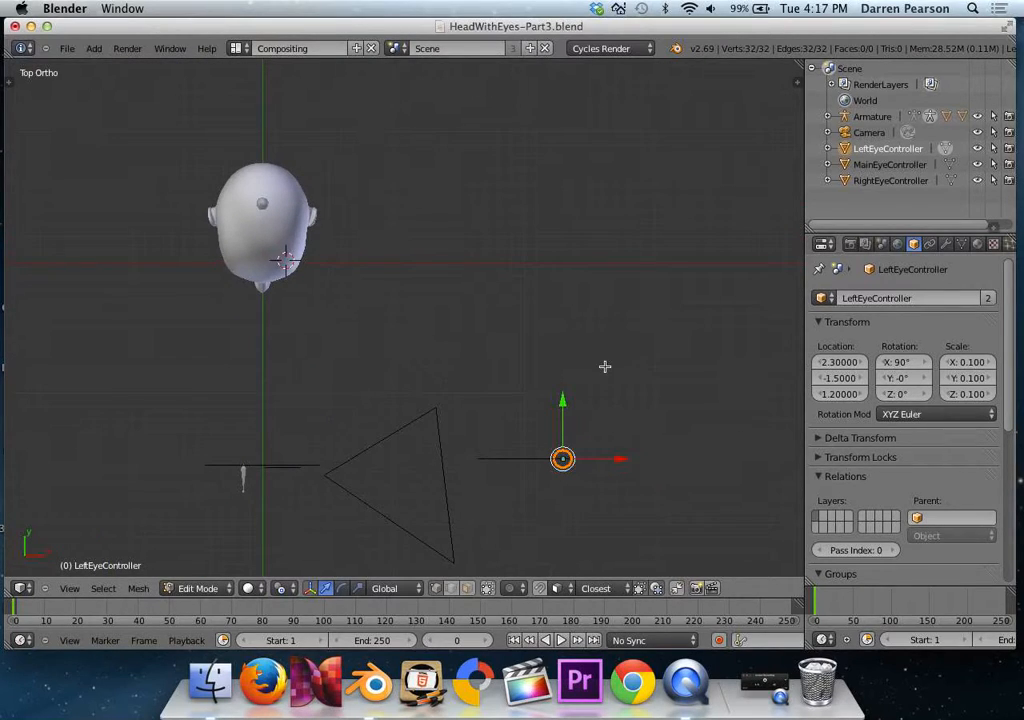
key("KP_1")
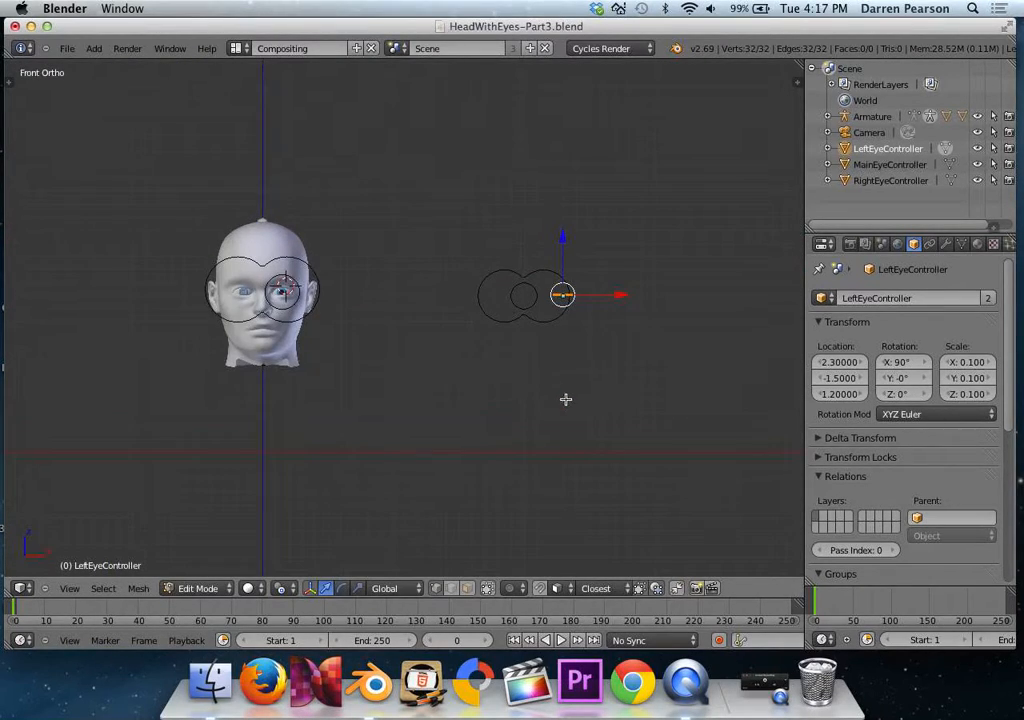
scroll(343, 327, "up", 4)
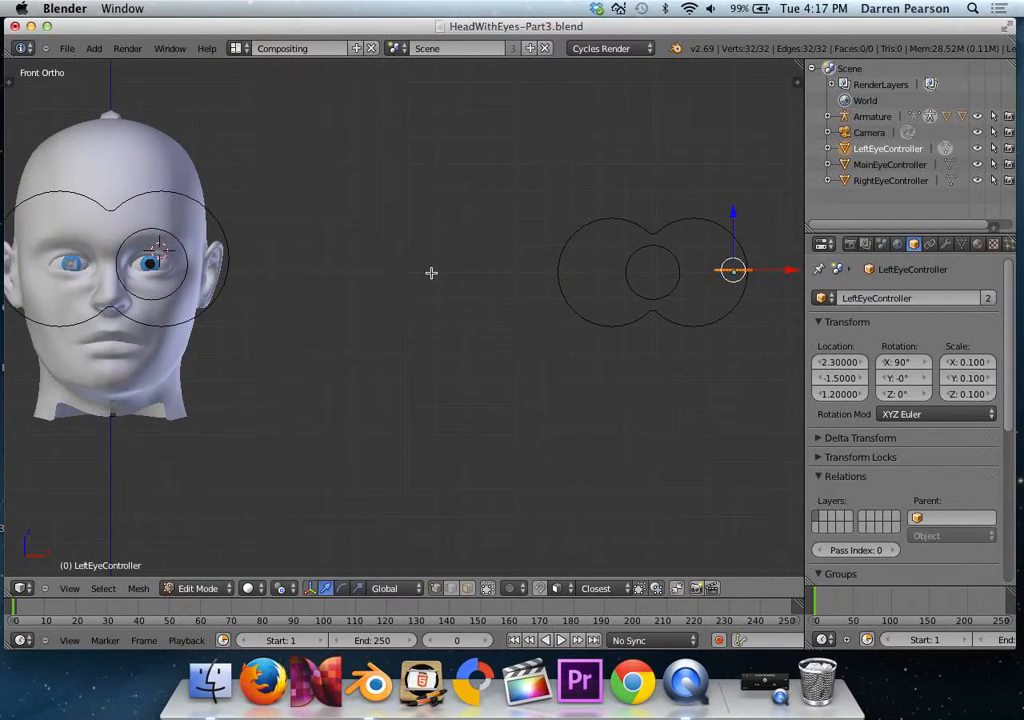
key("Tab")
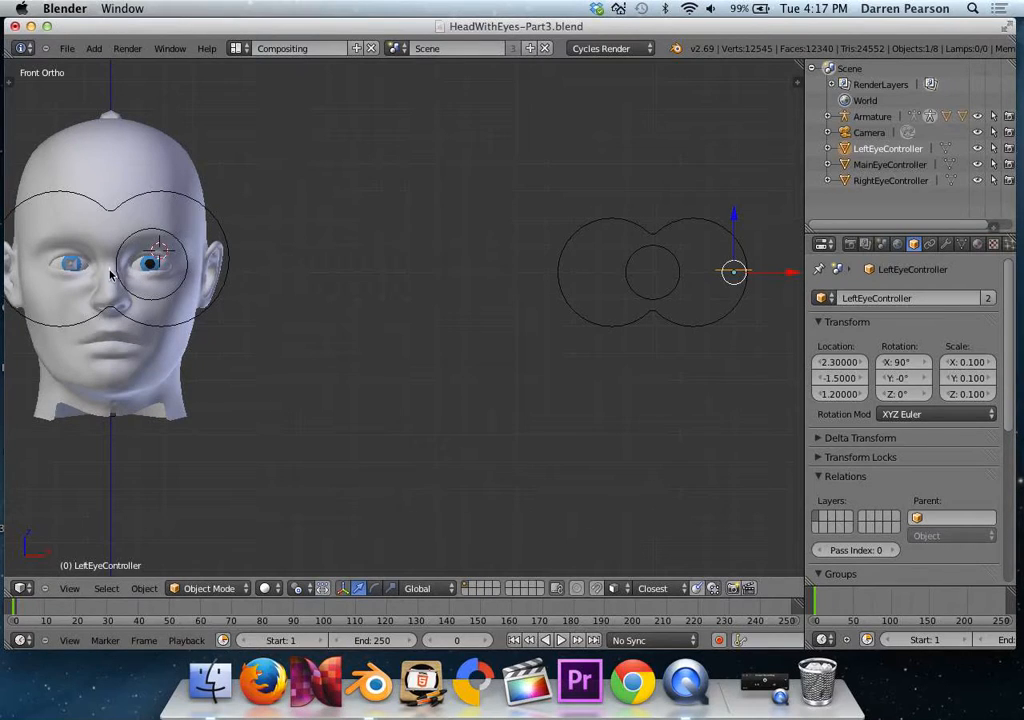
Give the TargetEye.R bone the custom shape RightEyeController and display it as wireframe.
middle_click_drag(117, 287, 110, 308)
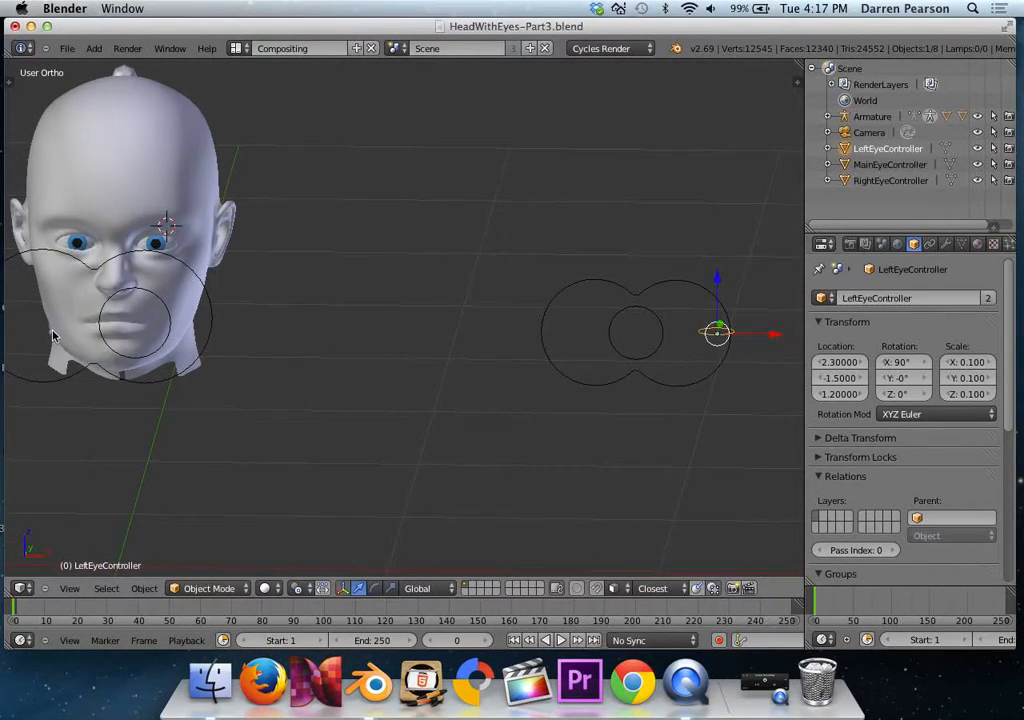
right_click(52, 334)
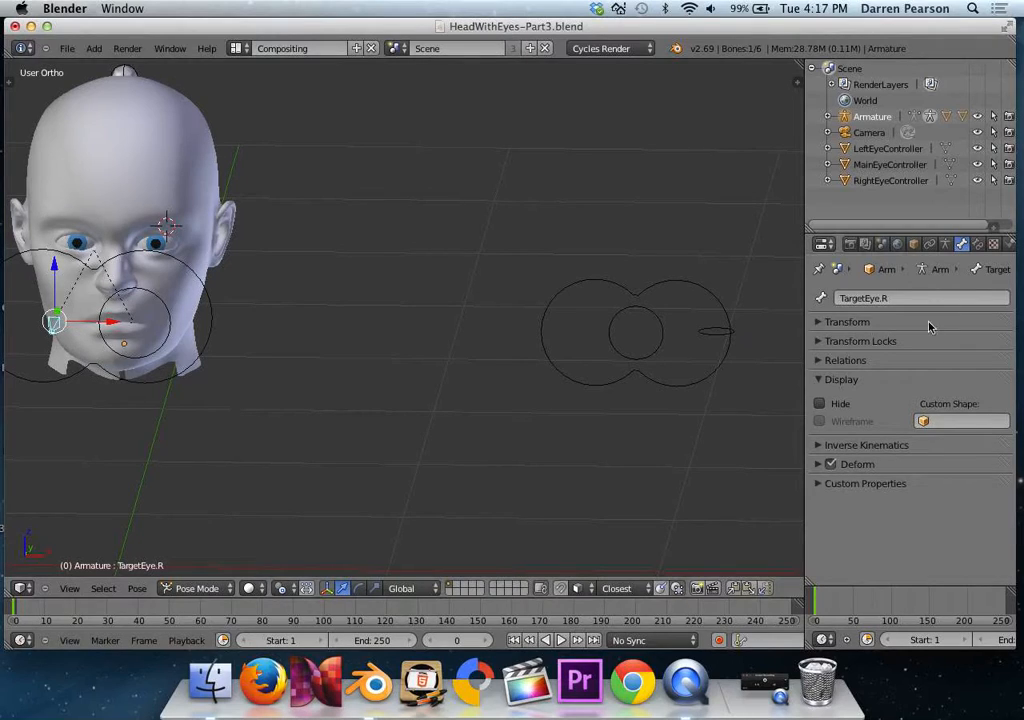
left_click(951, 421)
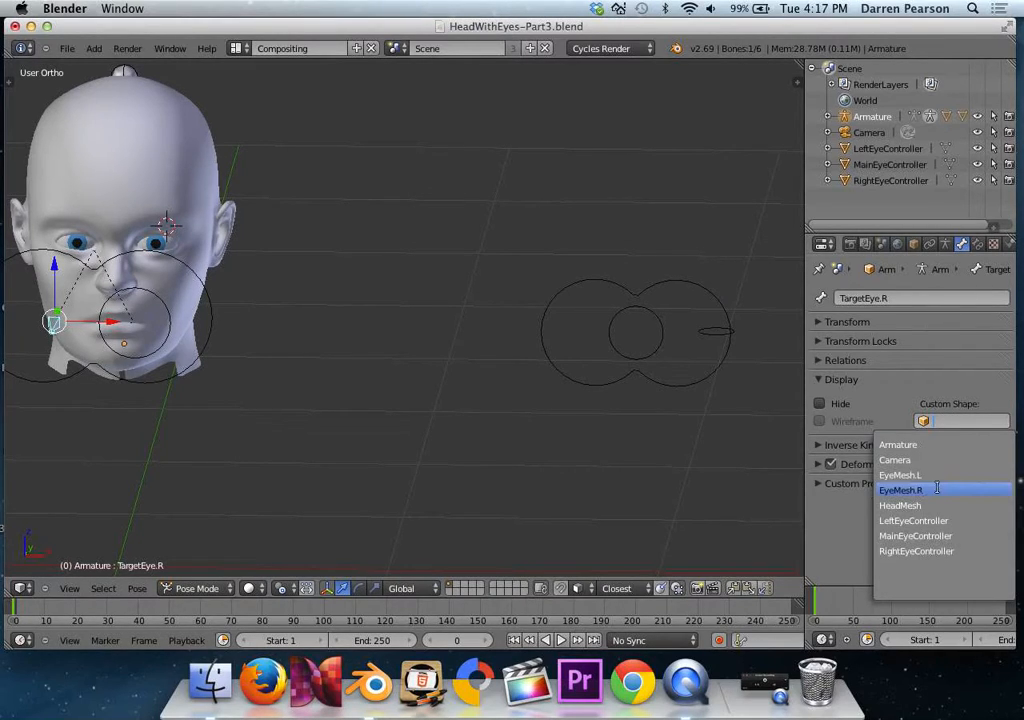
left_click(934, 551)
left_click(820, 421)
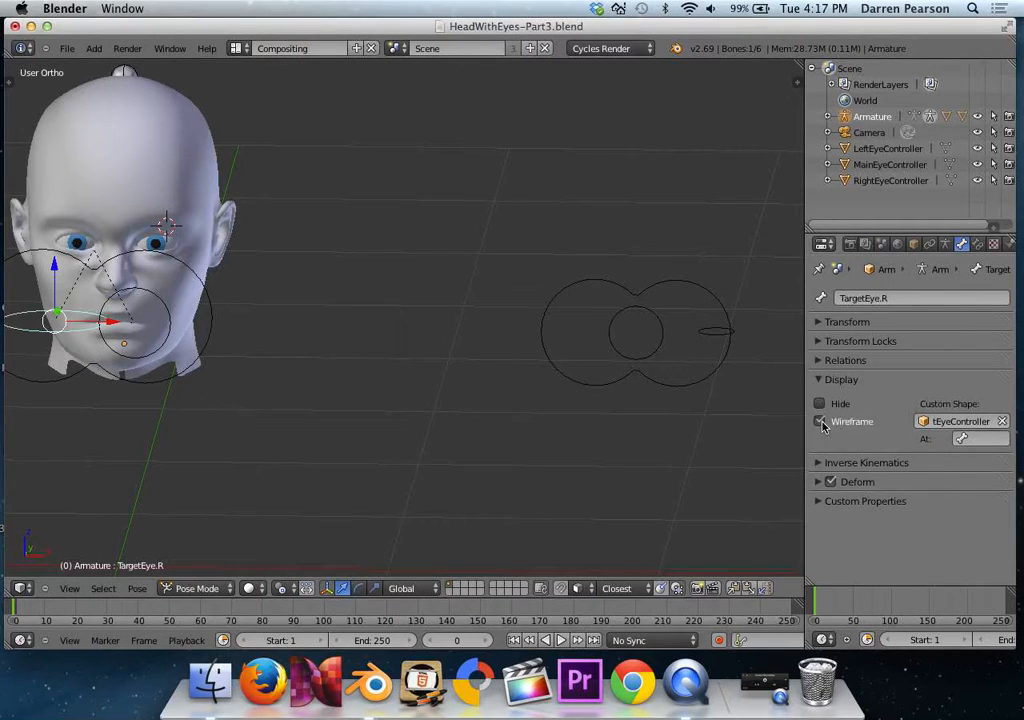
Rotate the original RightEyeController circle's mesh 90 degrees about the X axis in Edit Mode.
right_click(616, 349)
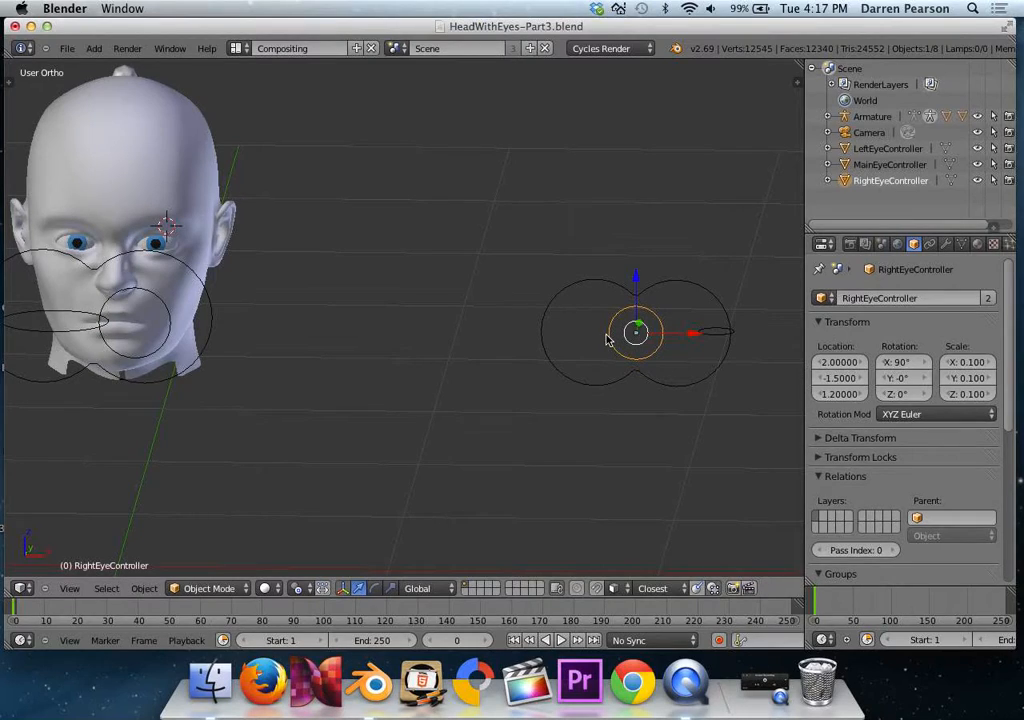
key("Tab")
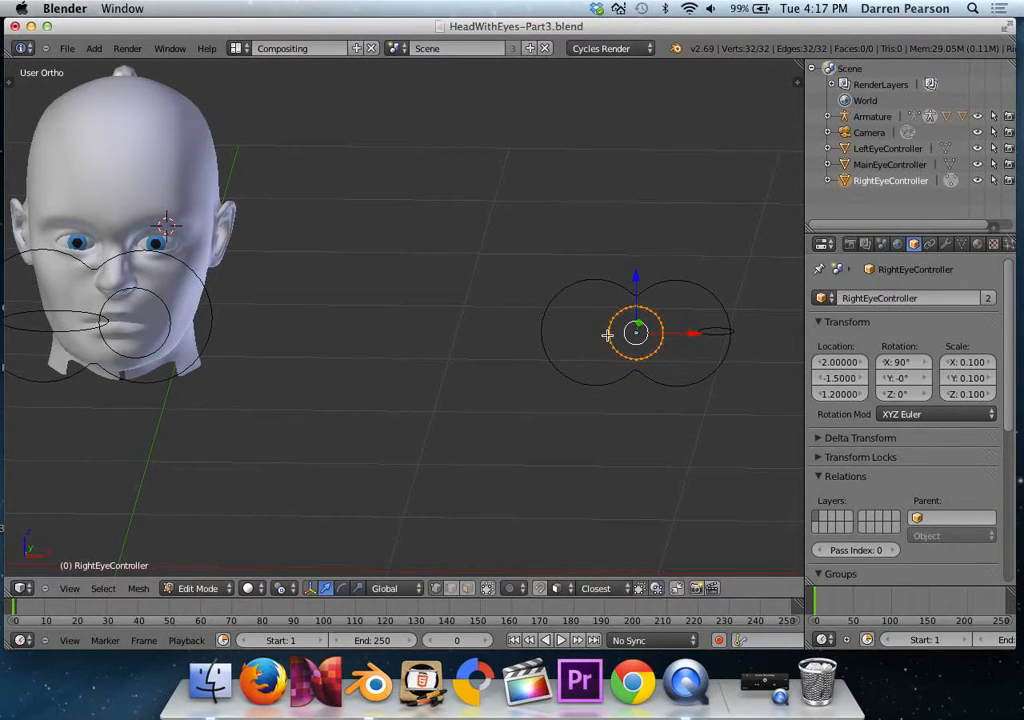
type("rx90")
key("Return")
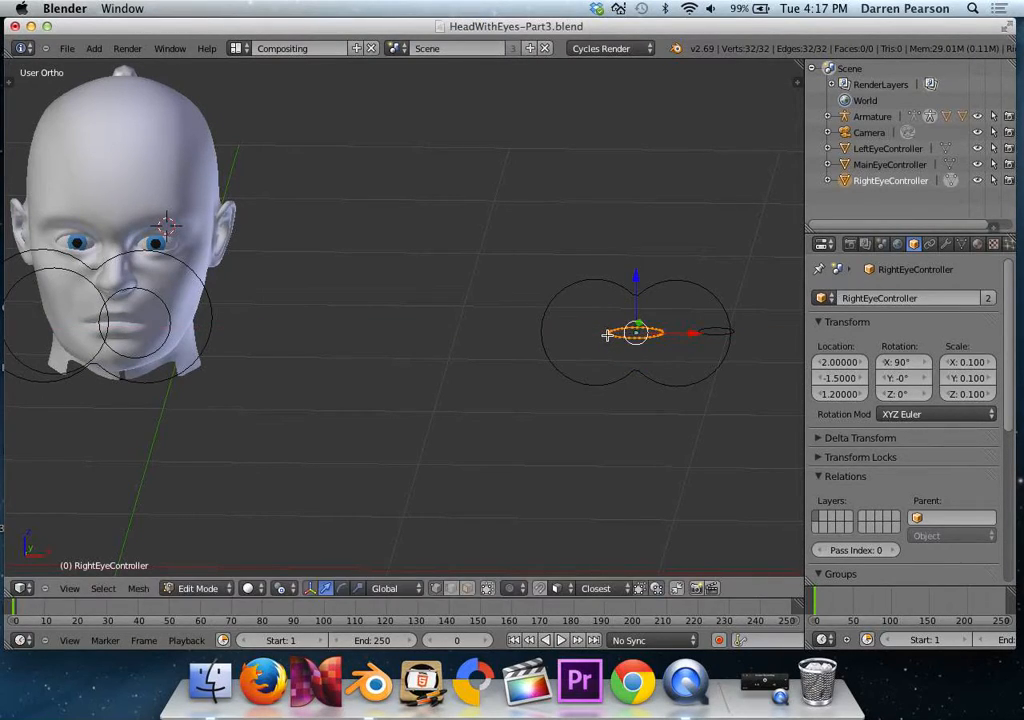
In front view, scale the RightEyeController mesh to about 0.70 so the bone's circle matches the left one, and return to Object Mode.
key("KP_1")
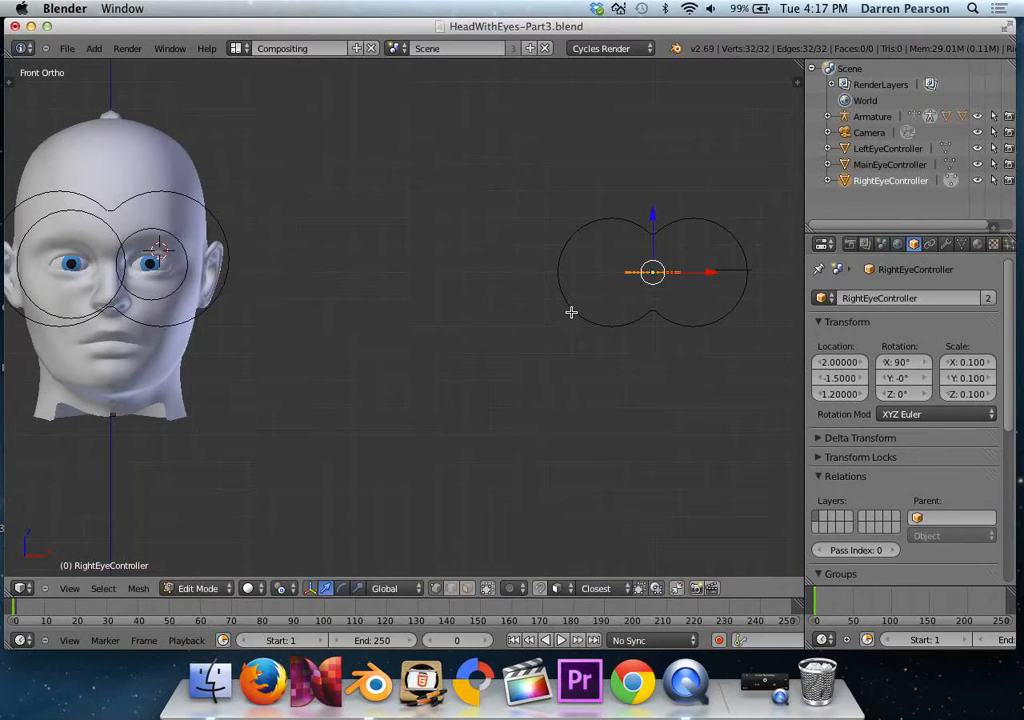
key("s")
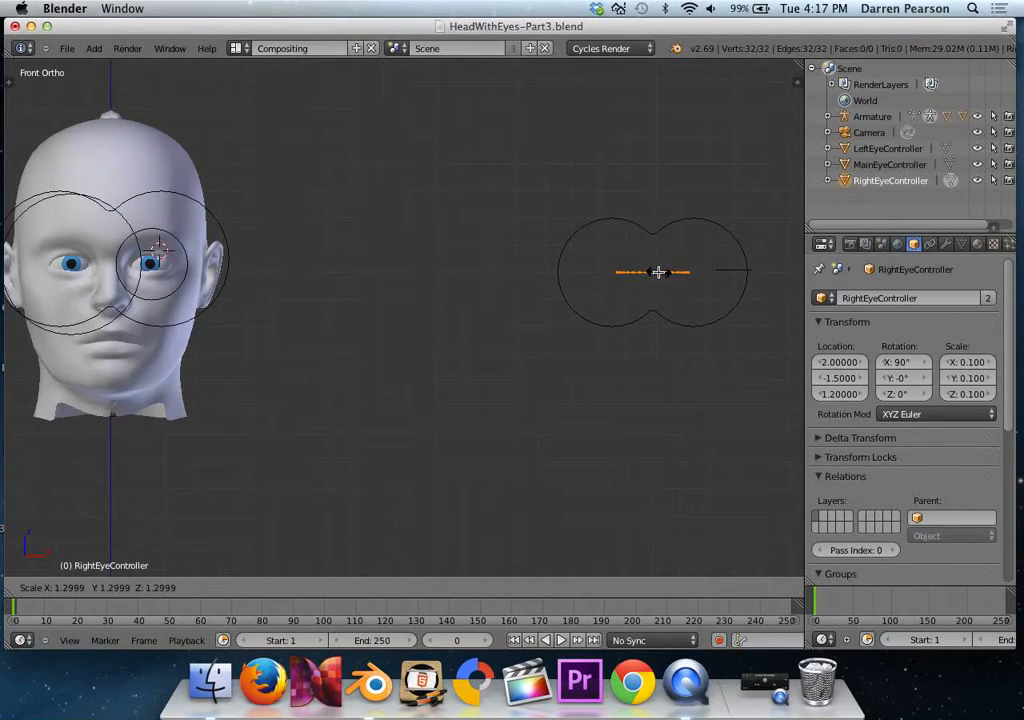
left_click(657, 271)
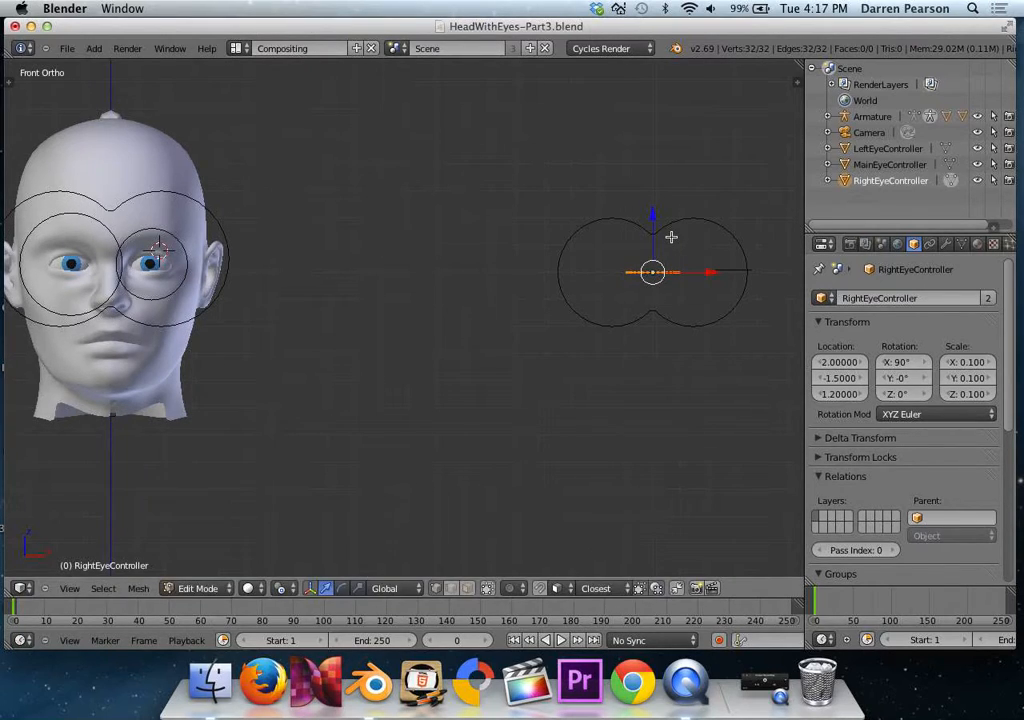
key("s")
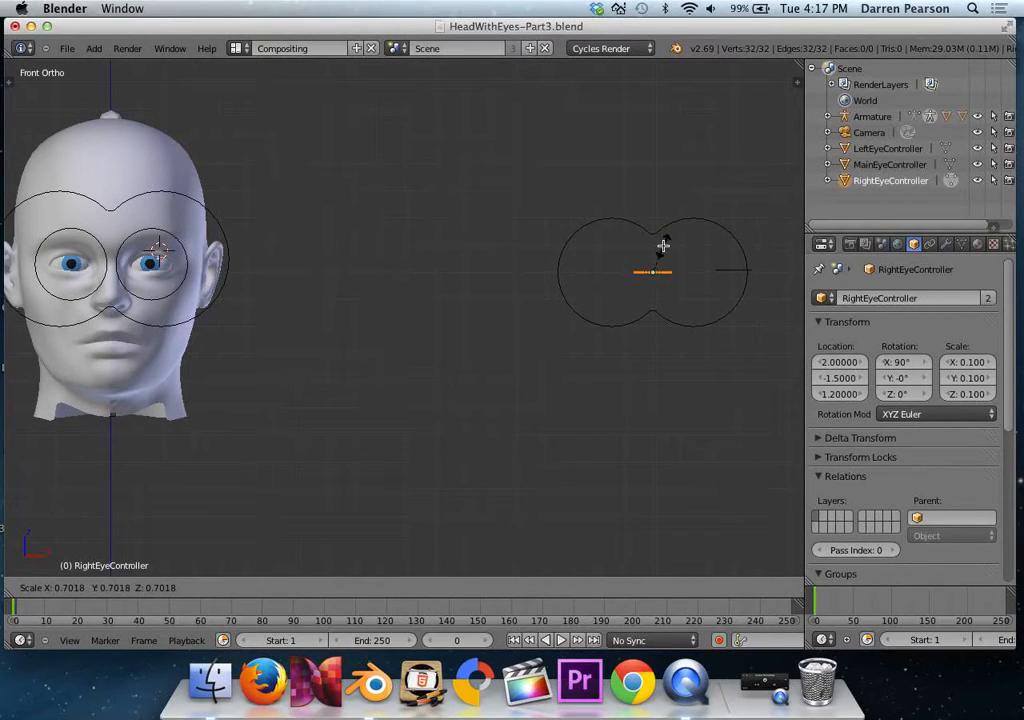
left_click(663, 245)
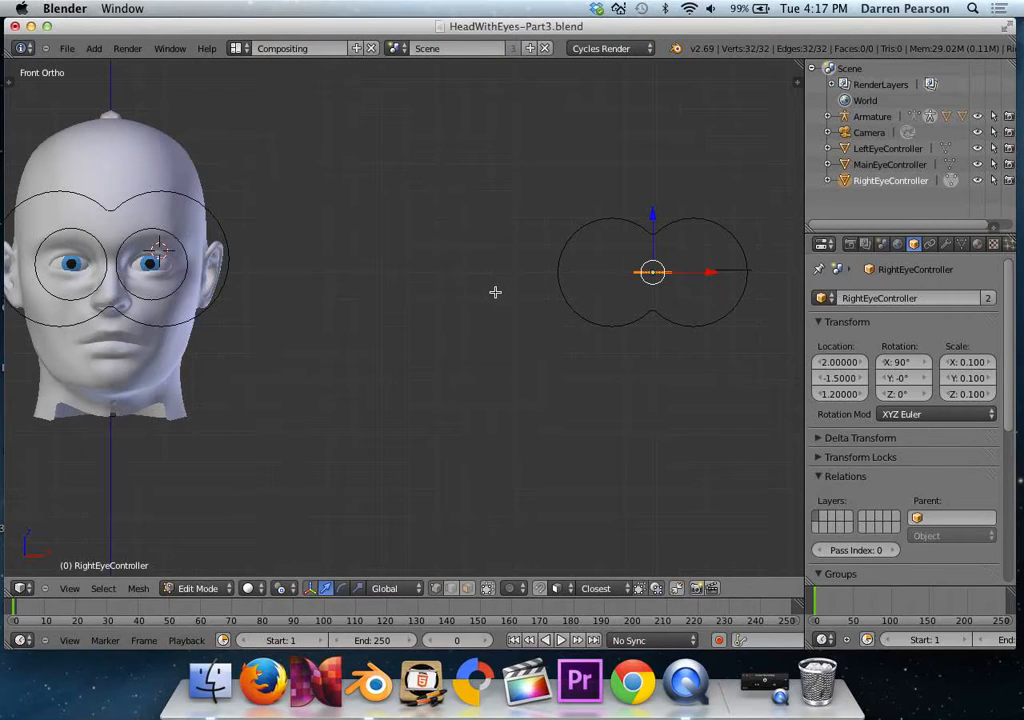
key("Tab")
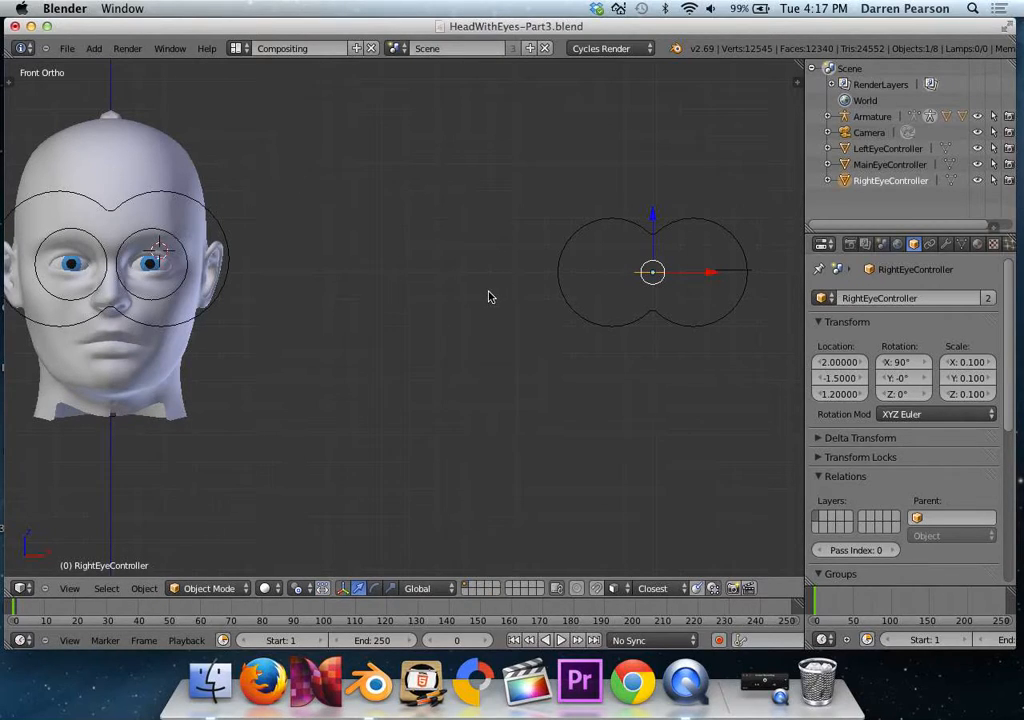
Delete the three original LeftEyeController, MainEyeController and RightEyeController objects beside the head.
scroll(490, 297, "down", 3)
middle_click_drag(487, 295, 480, 316)
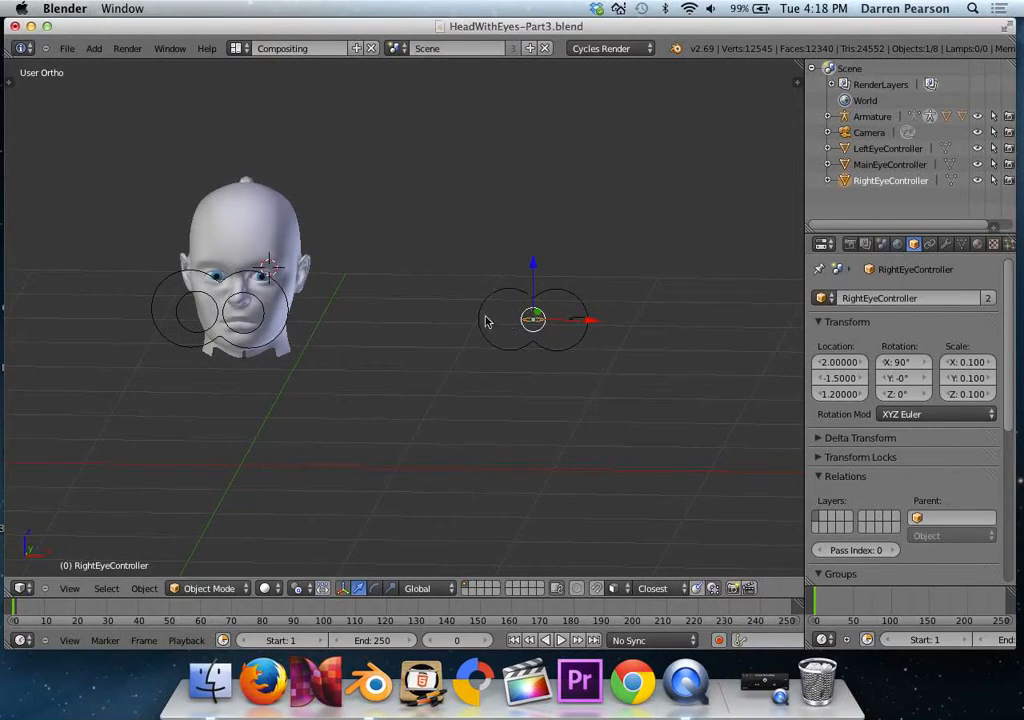
left_click(873, 117)
left_click(869, 132)
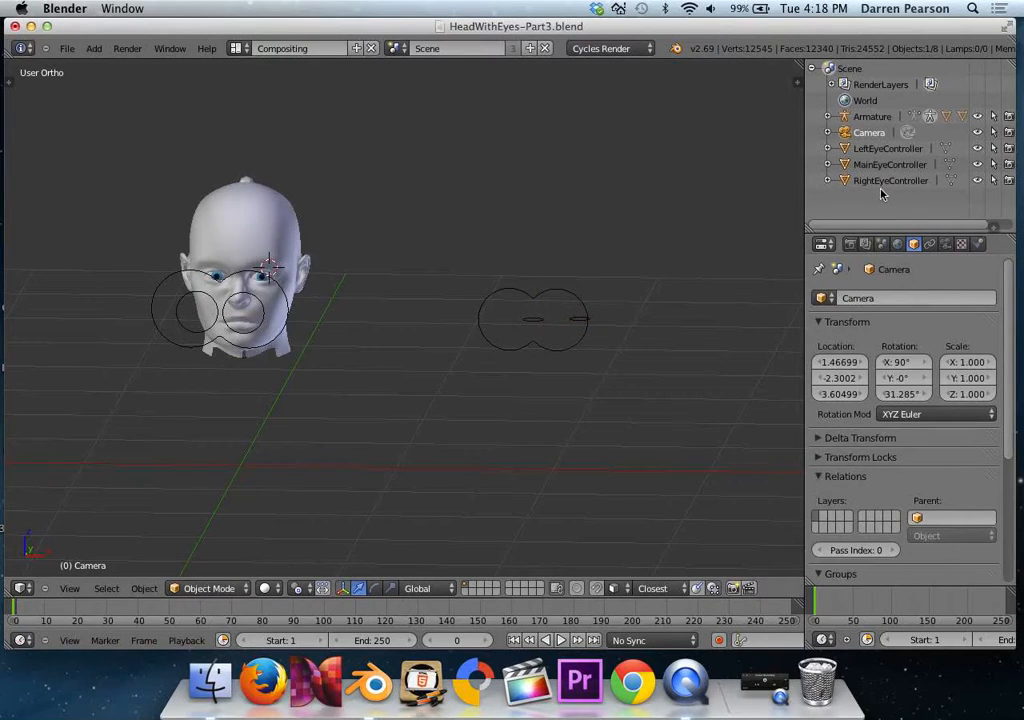
left_click(548, 295)
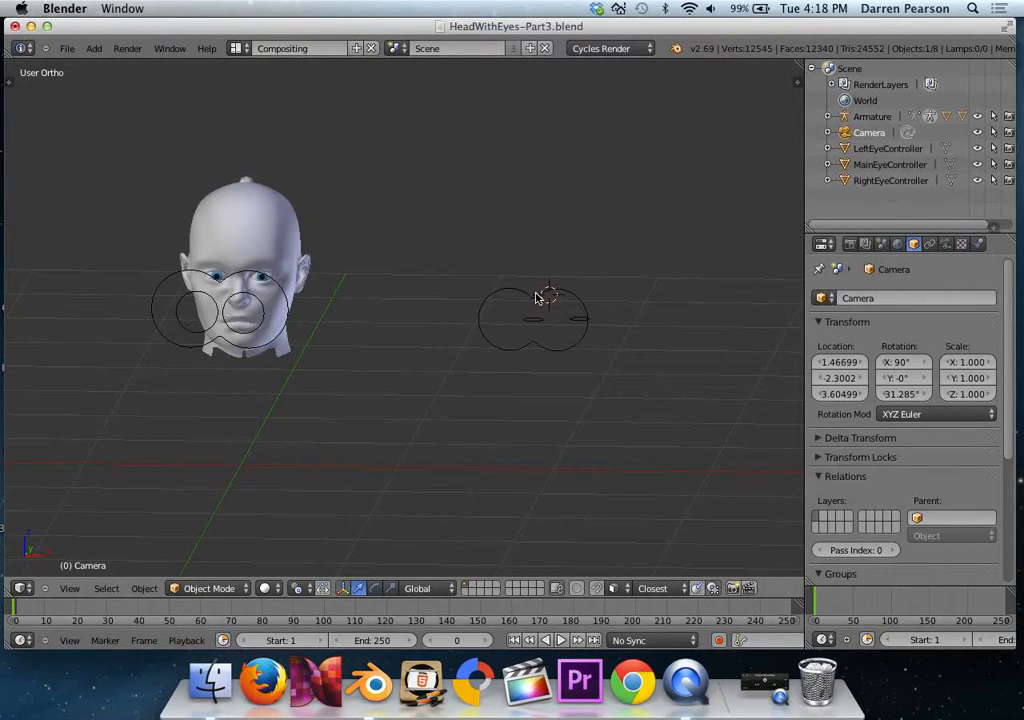
right_click(537, 297)
key("a")
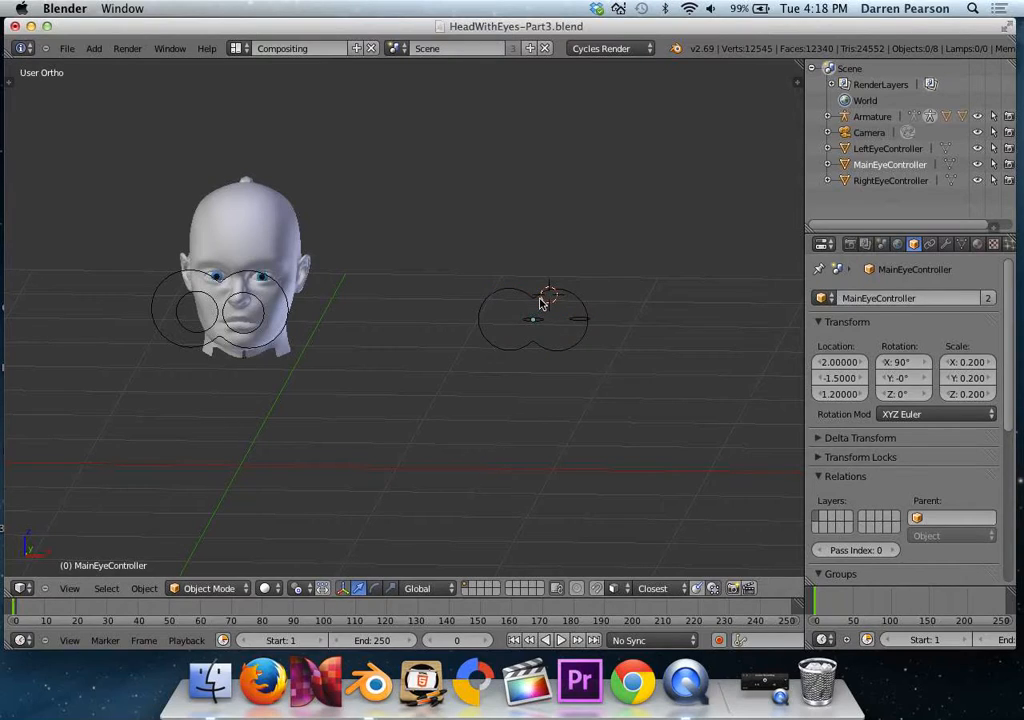
left_click_drag(474, 276, 626, 389)
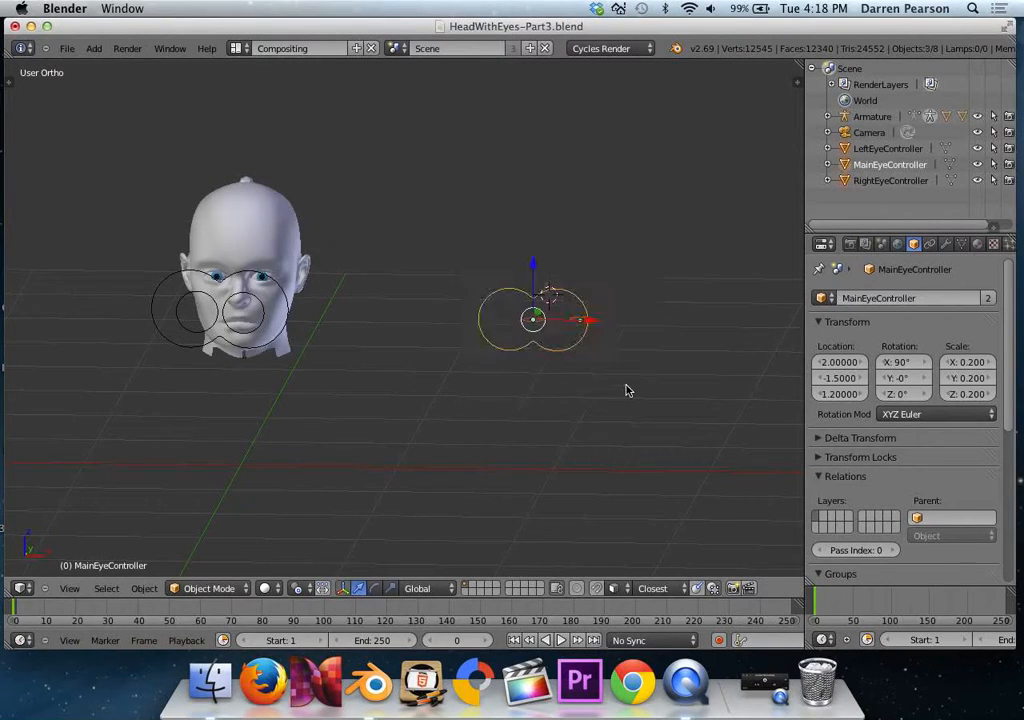
key("x")
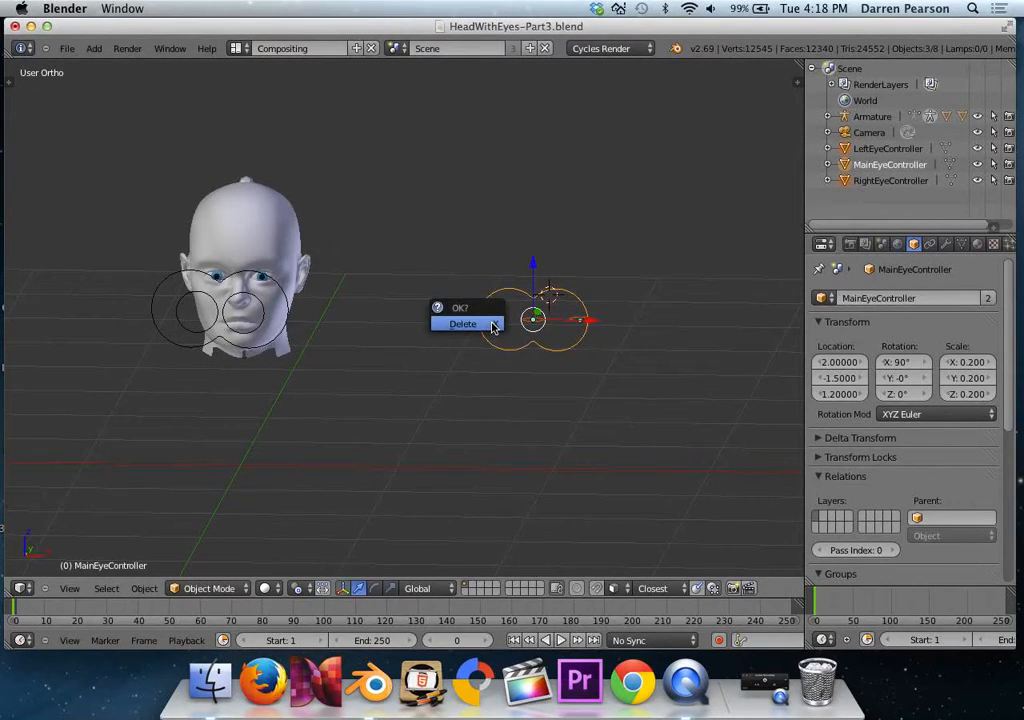
left_click(488, 325)
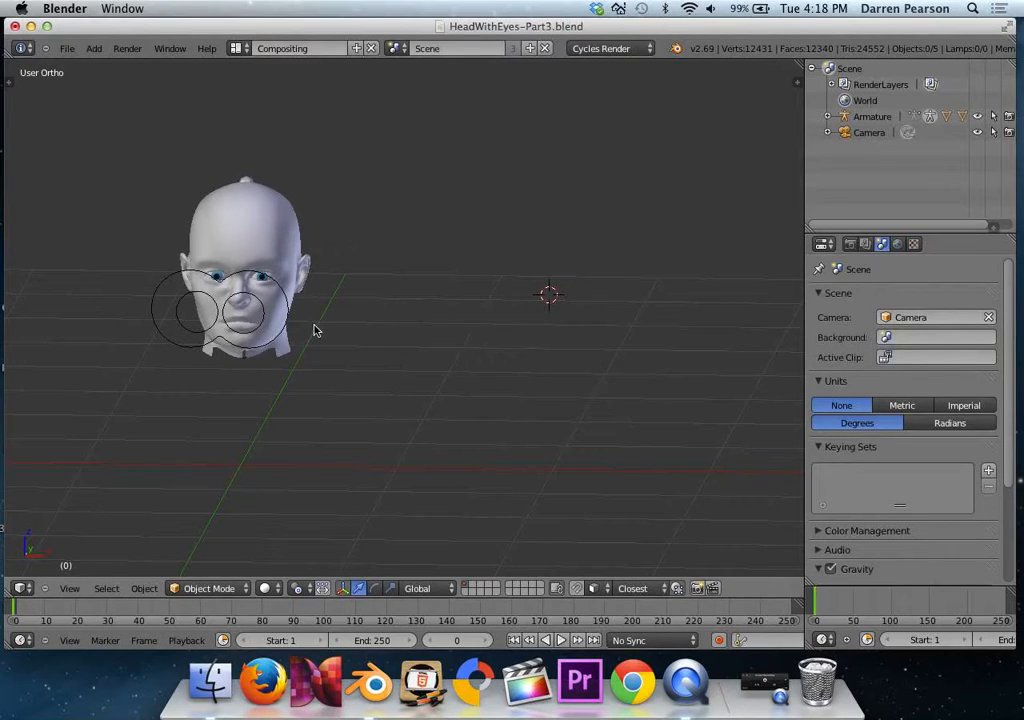
Test the TargetMain bone by moving it below the head and back in front of the face.
right_click(277, 282)
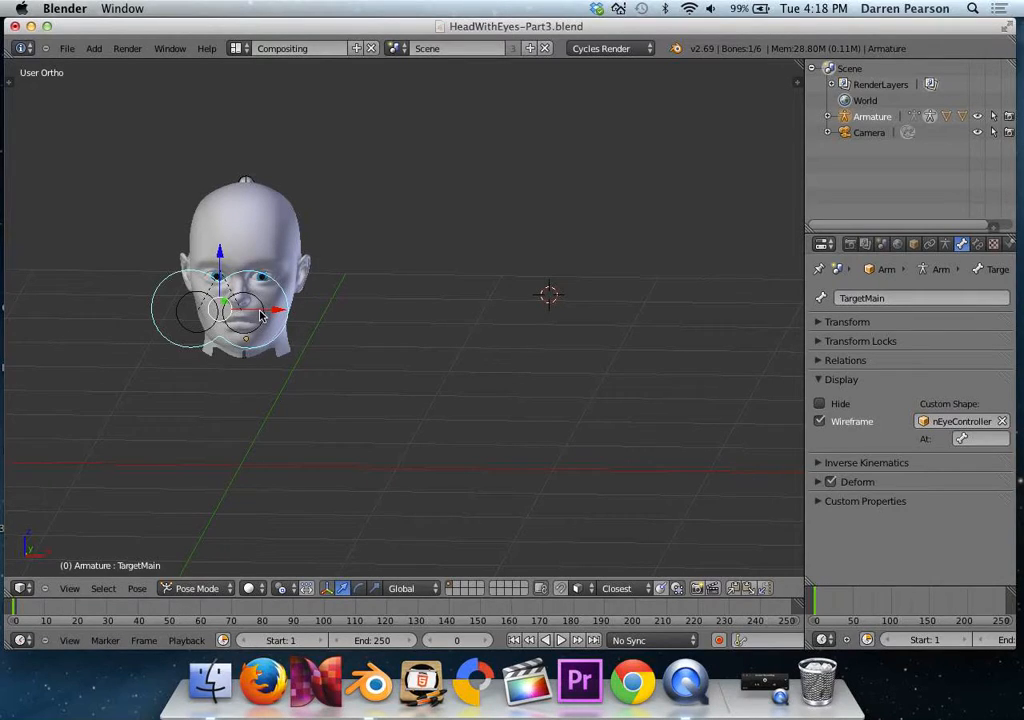
key("g")
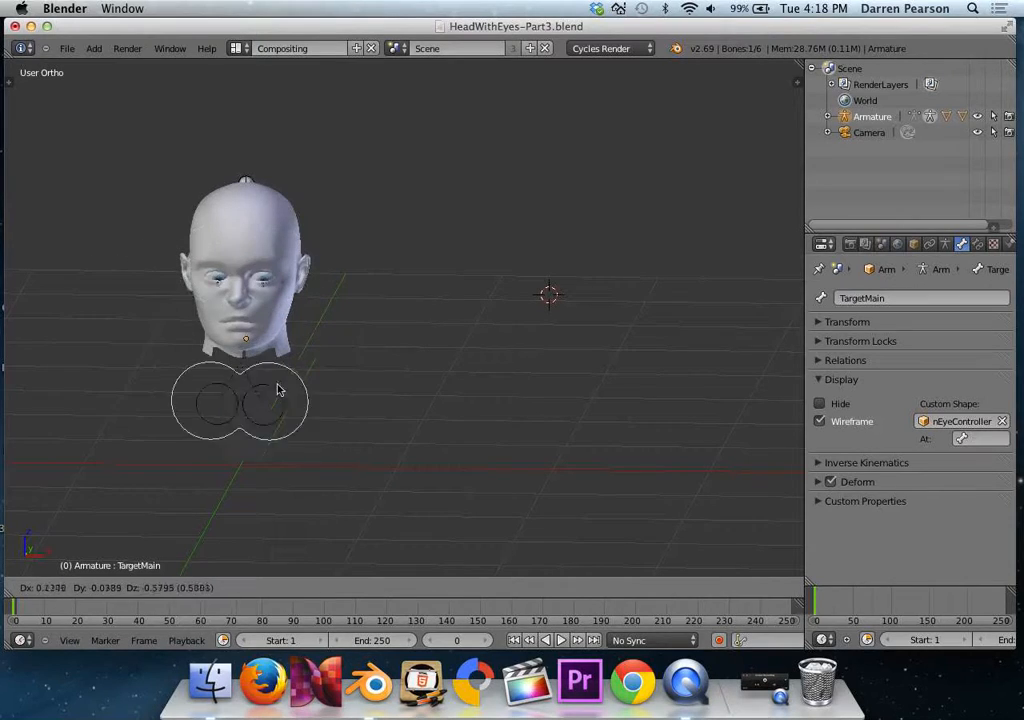
left_click(278, 295)
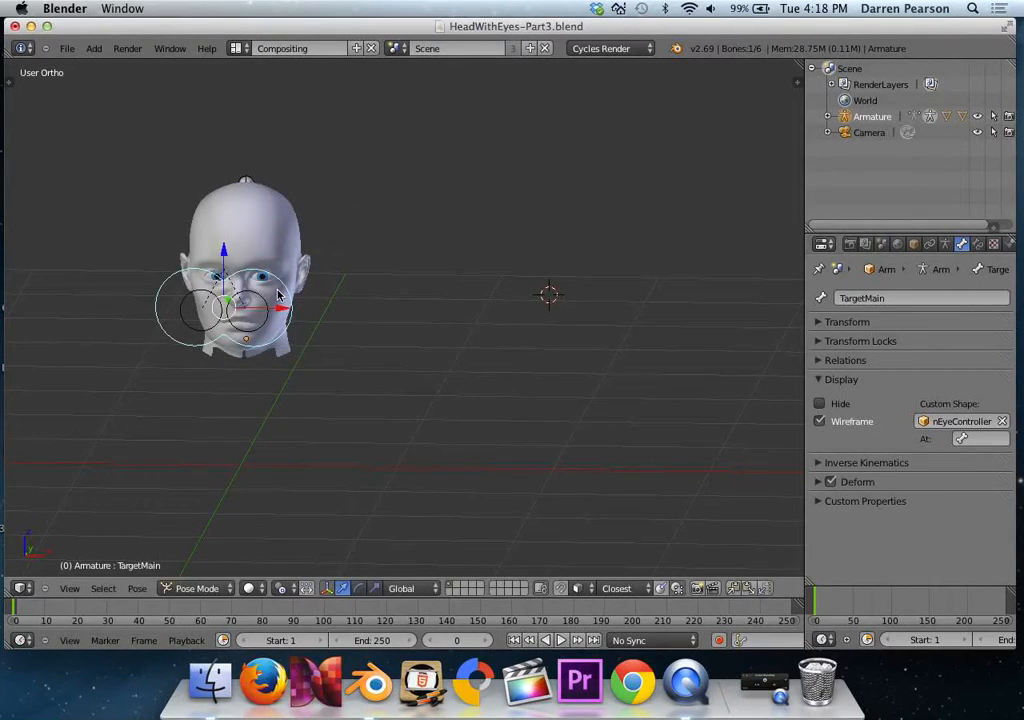
Test the individual eye controls by moving the TargetEye.L bone slightly and the TargetEye.R bone well out beside the head.
right_click(282, 300)
right_click(284, 303)
key("g")
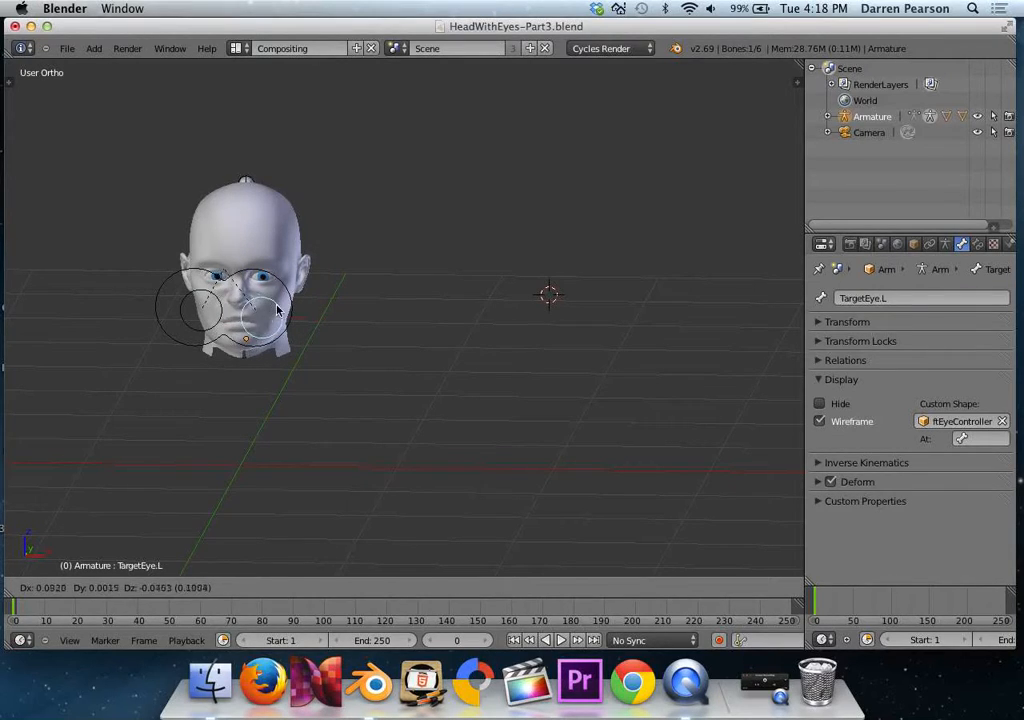
left_click(278, 310)
right_click(210, 305)
key("g")
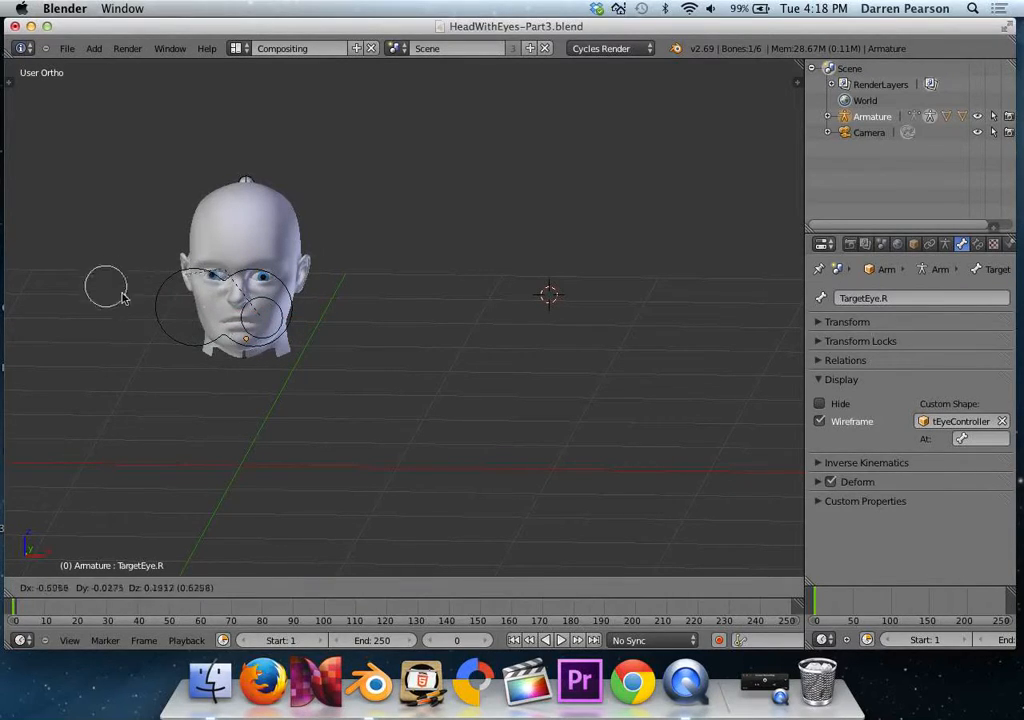
left_click(97, 240)
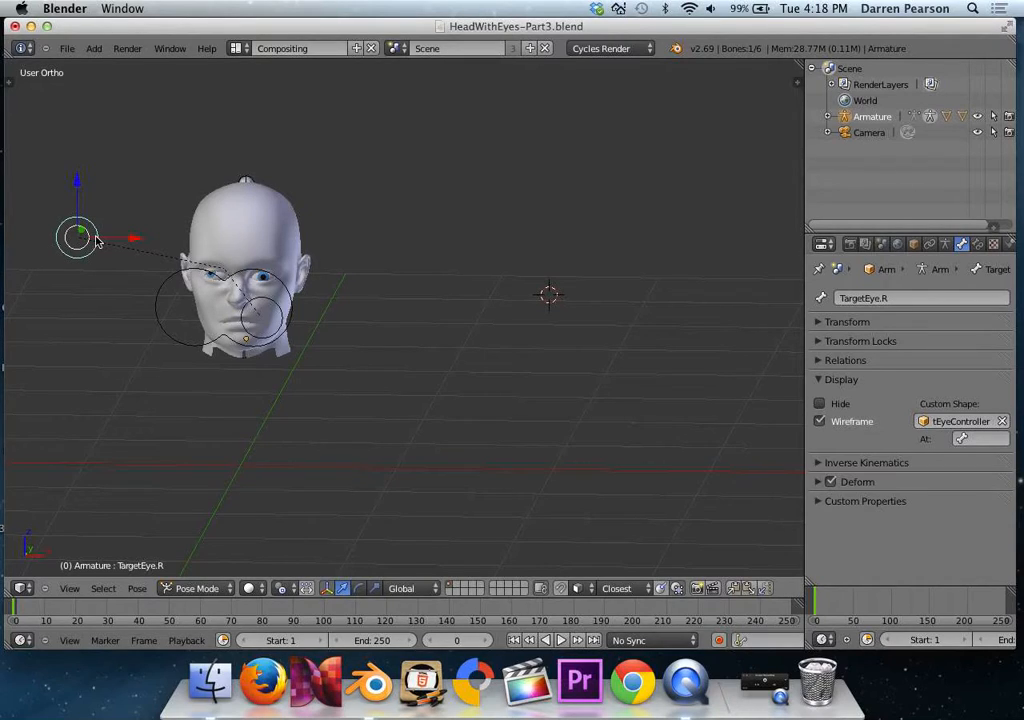
Undo the test moves of the TargetEye.R, TargetEye.L and TargetMain bones.
key("ctrl+z")
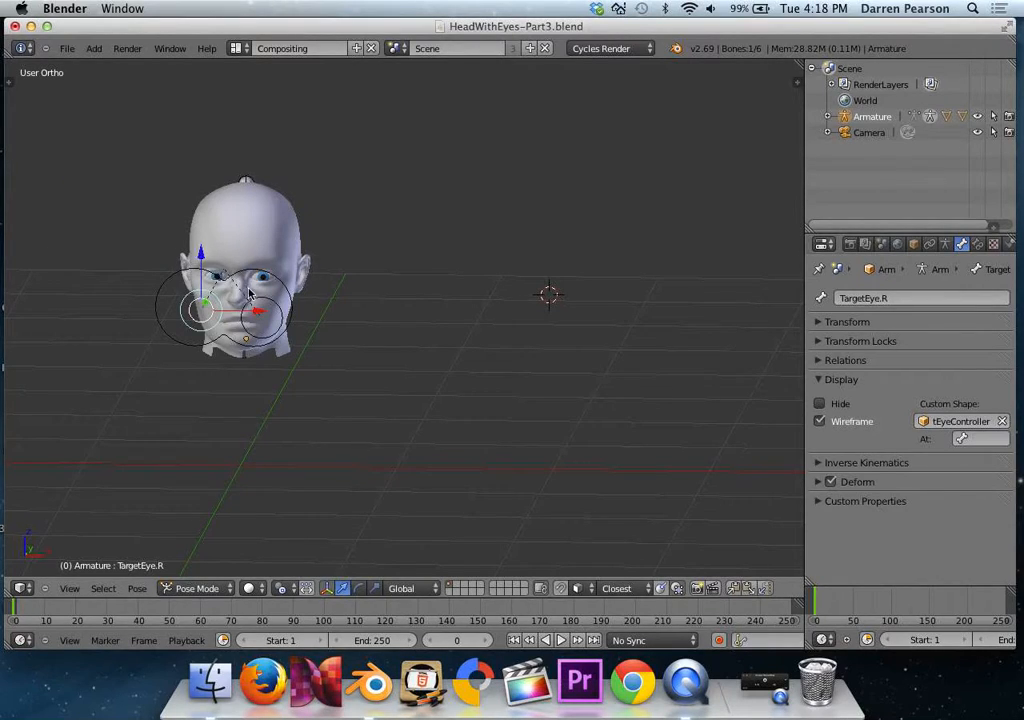
right_click(252, 303)
right_click(255, 305)
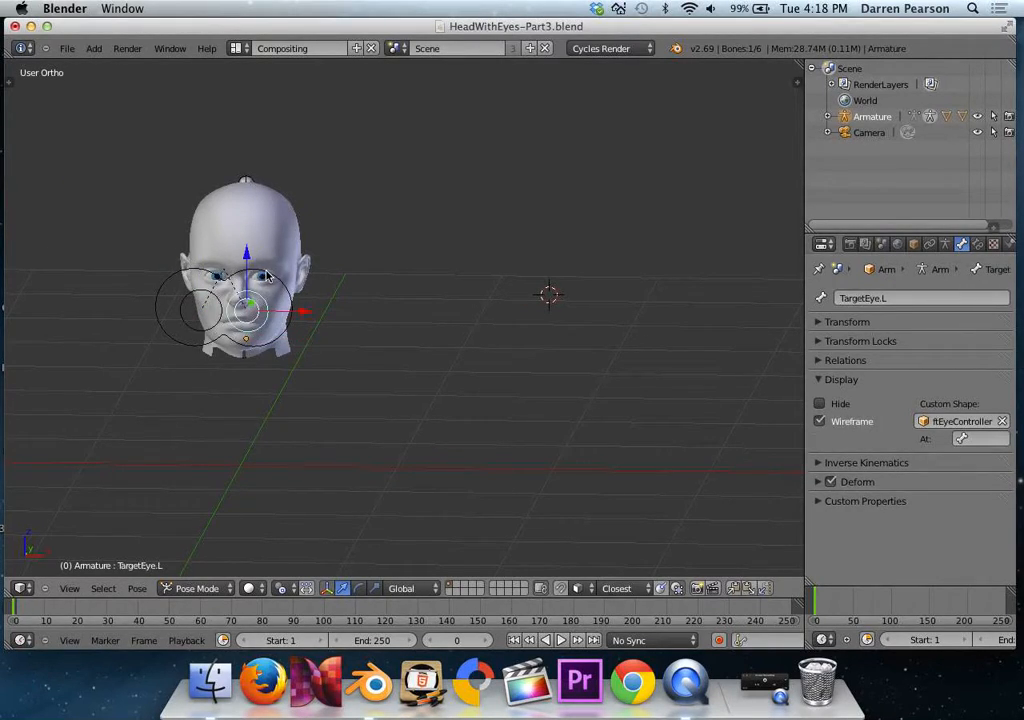
right_click(267, 275)
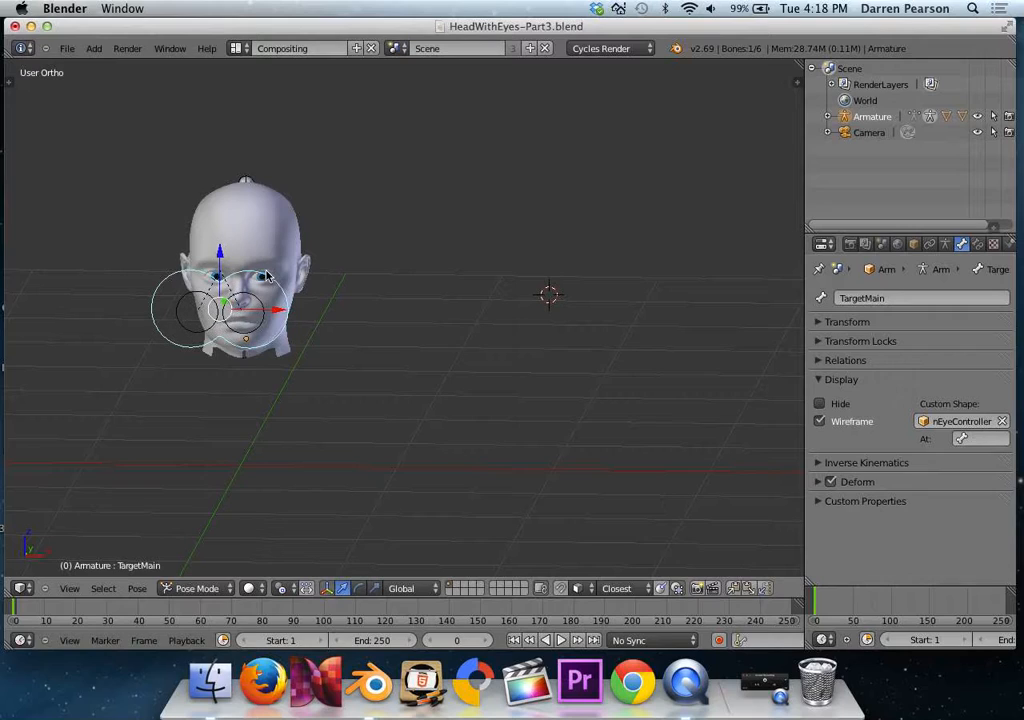
Rotate and move the HeadBone to test how the eyes track their targets, and restore its original pose.
right_click(250, 186)
key("r")
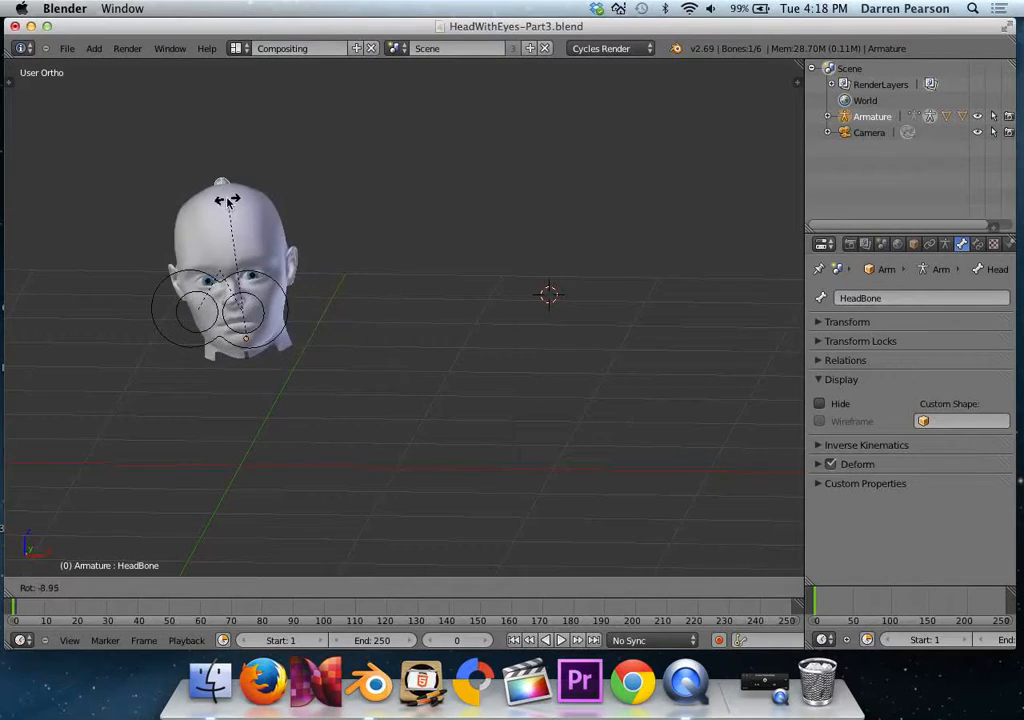
left_click(250, 224)
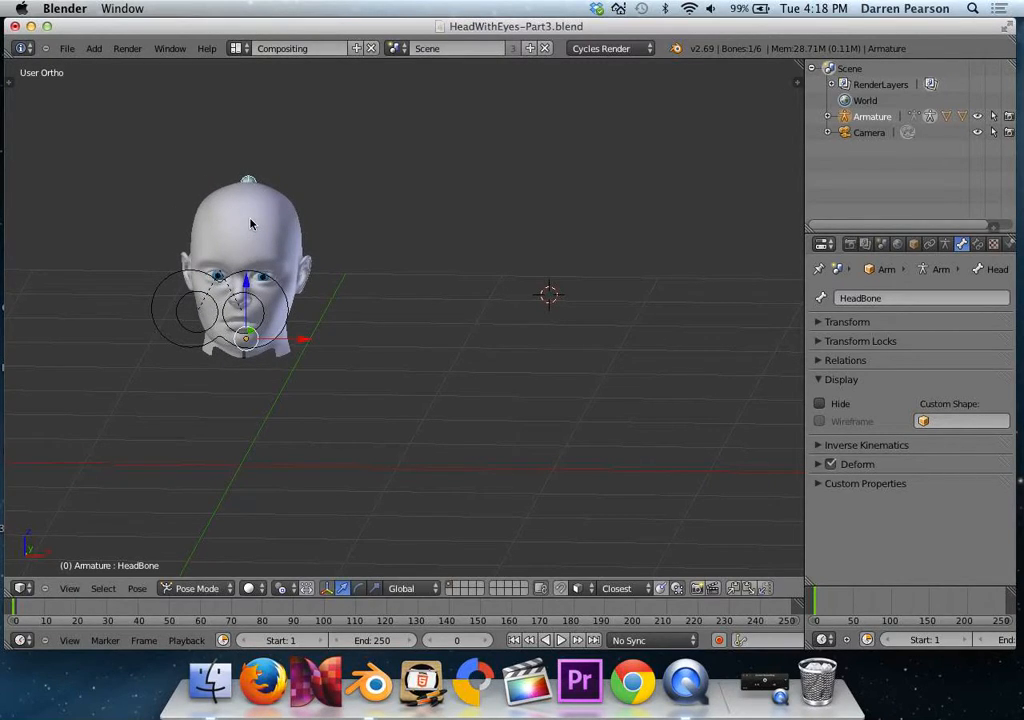
key("g")
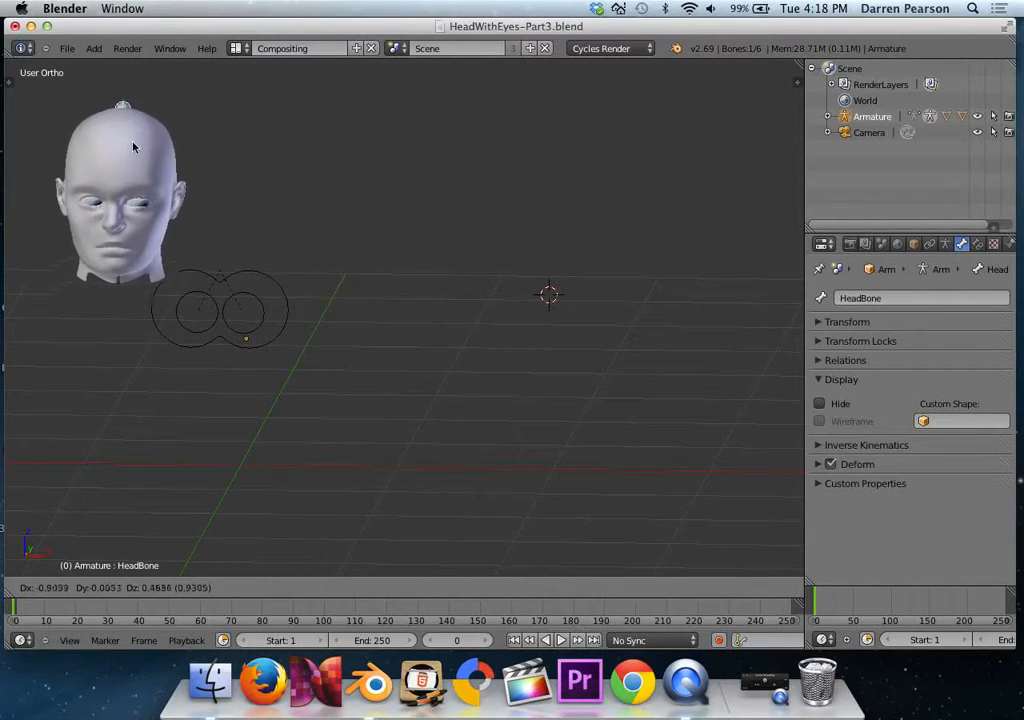
left_click(285, 167)
key("alt+g")
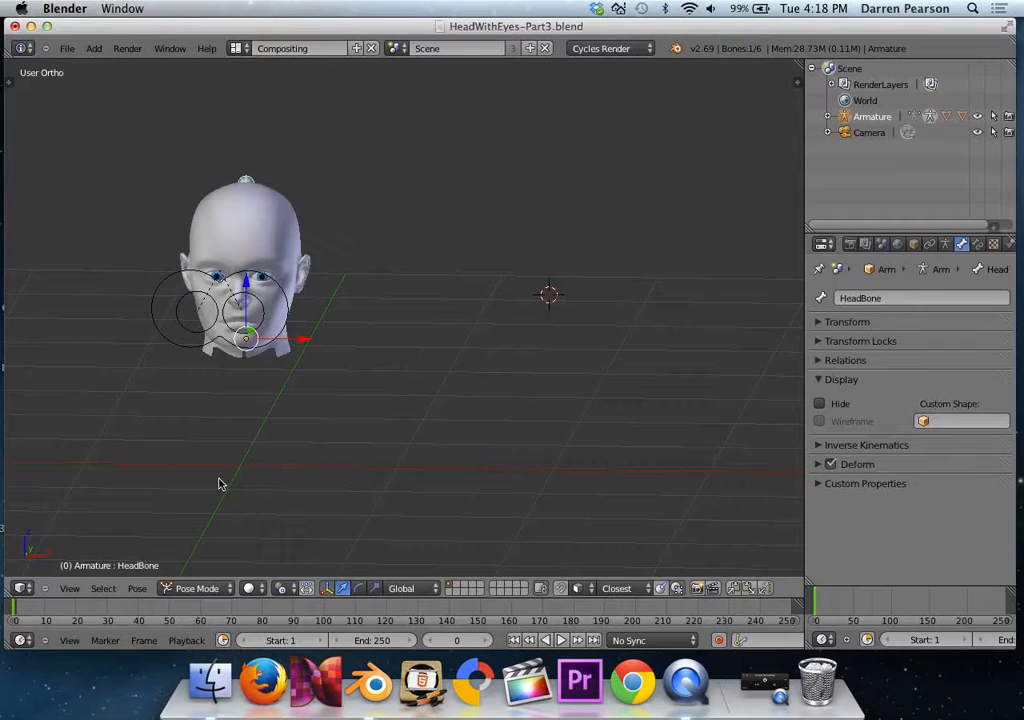
Switch the armature to Object Mode and save the file as HeadWithEyes-Part4.blend in the EyeRig folder.
left_click(197, 588)
left_click(229, 571)
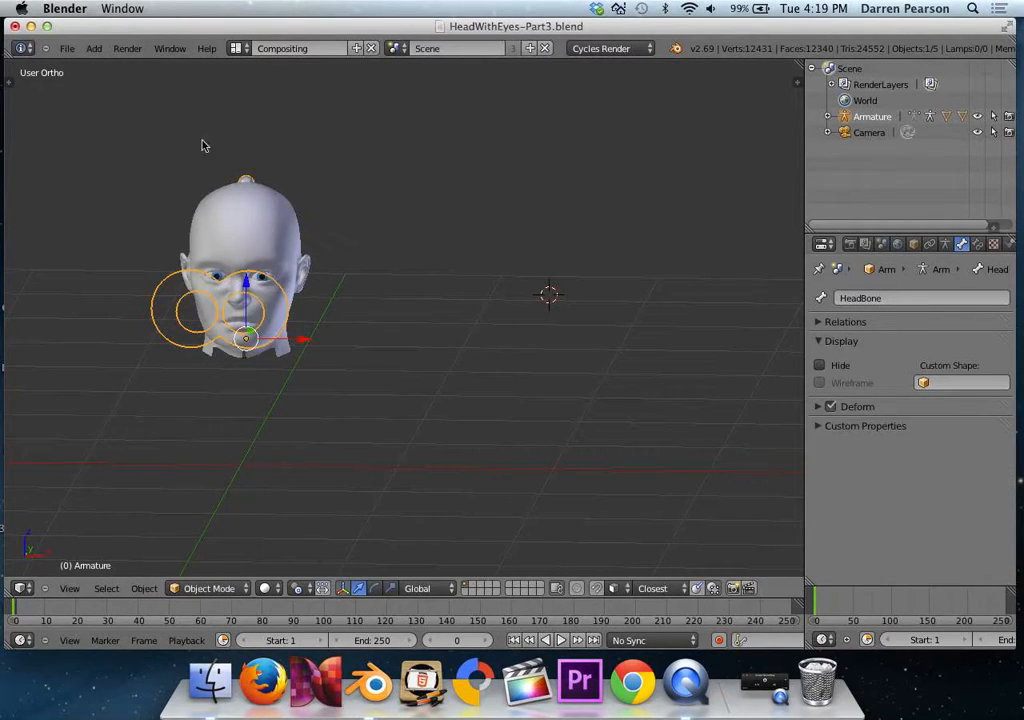
left_click(66, 48)
left_click(119, 170)
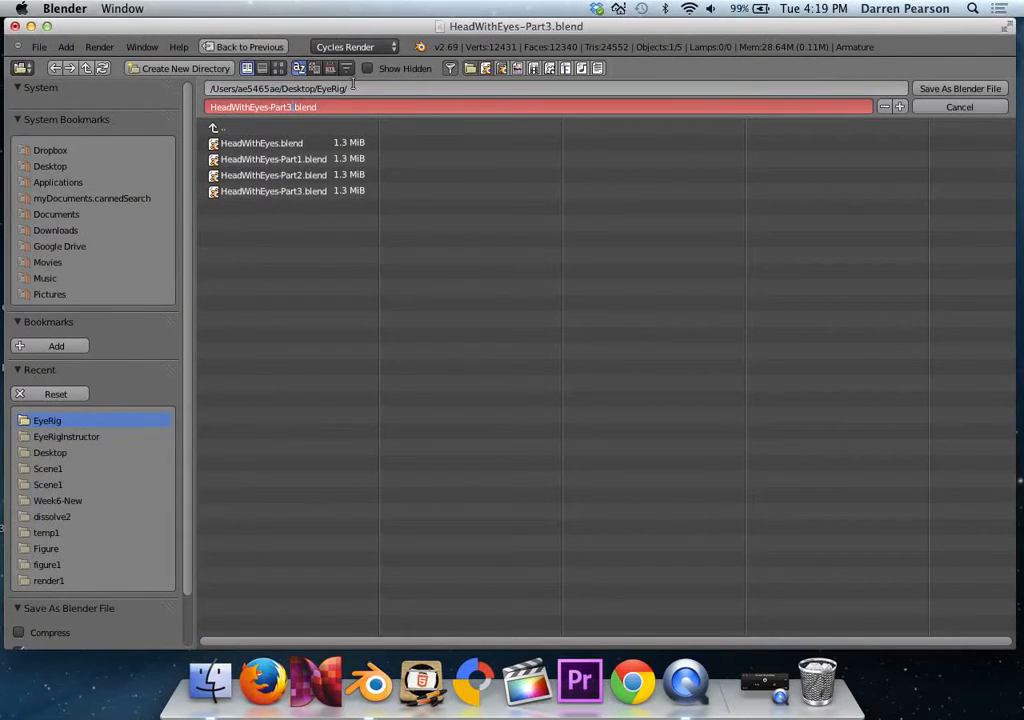
key("KP_Add")
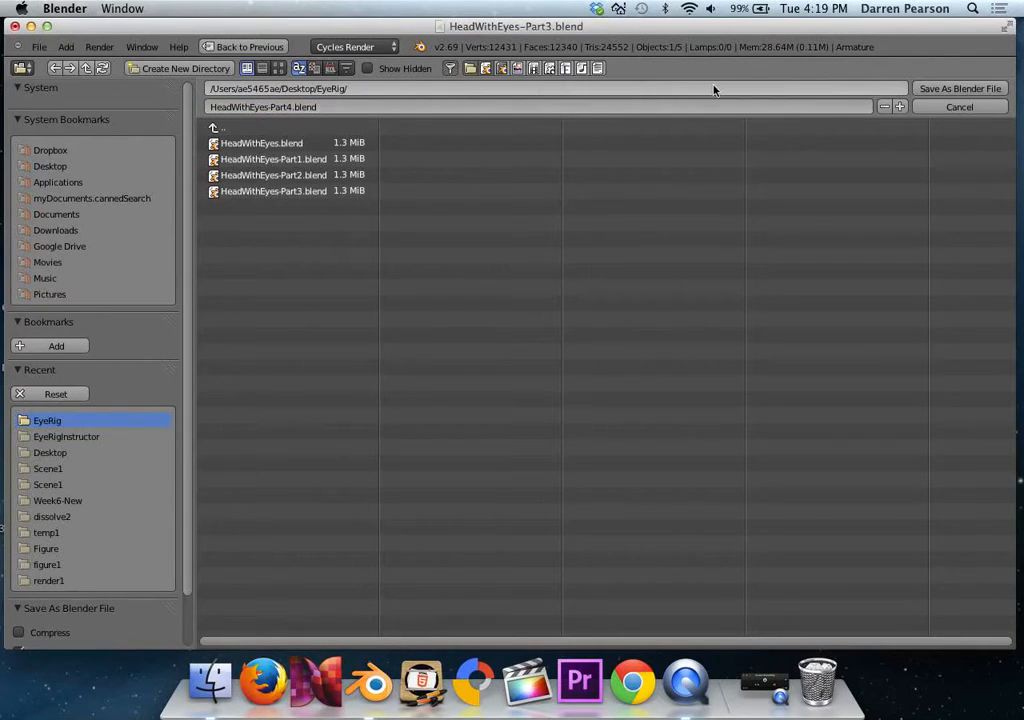
left_click(960, 88)
scroll(224, 294, "up", 2)
middle_click_drag(261, 303, 451, 358, "shift")
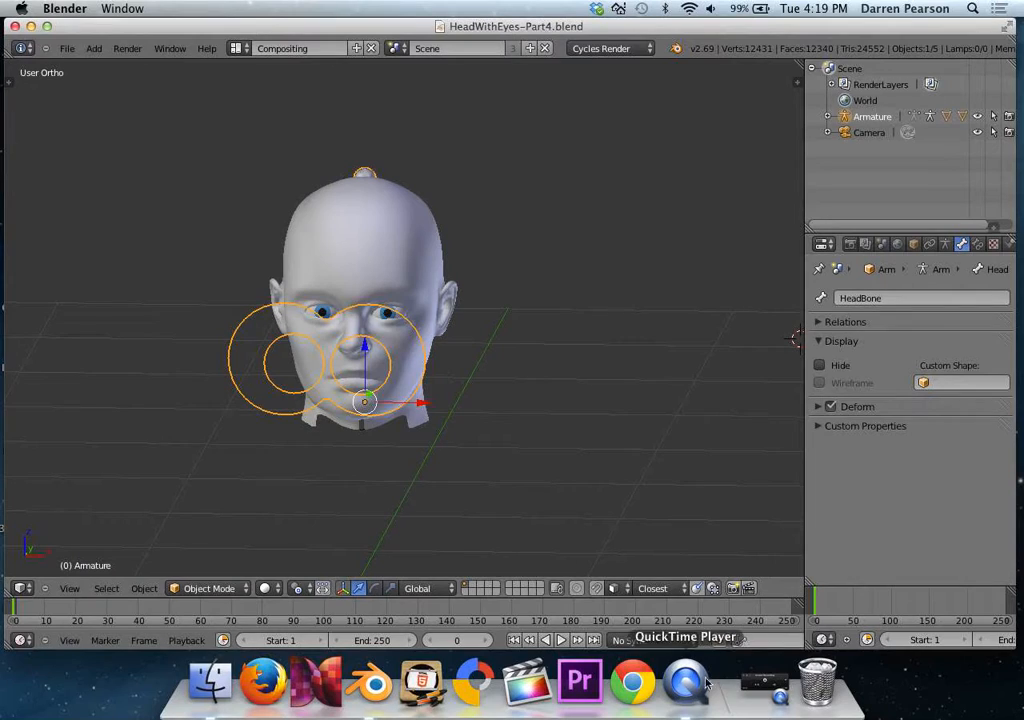
left_click(778, 690)
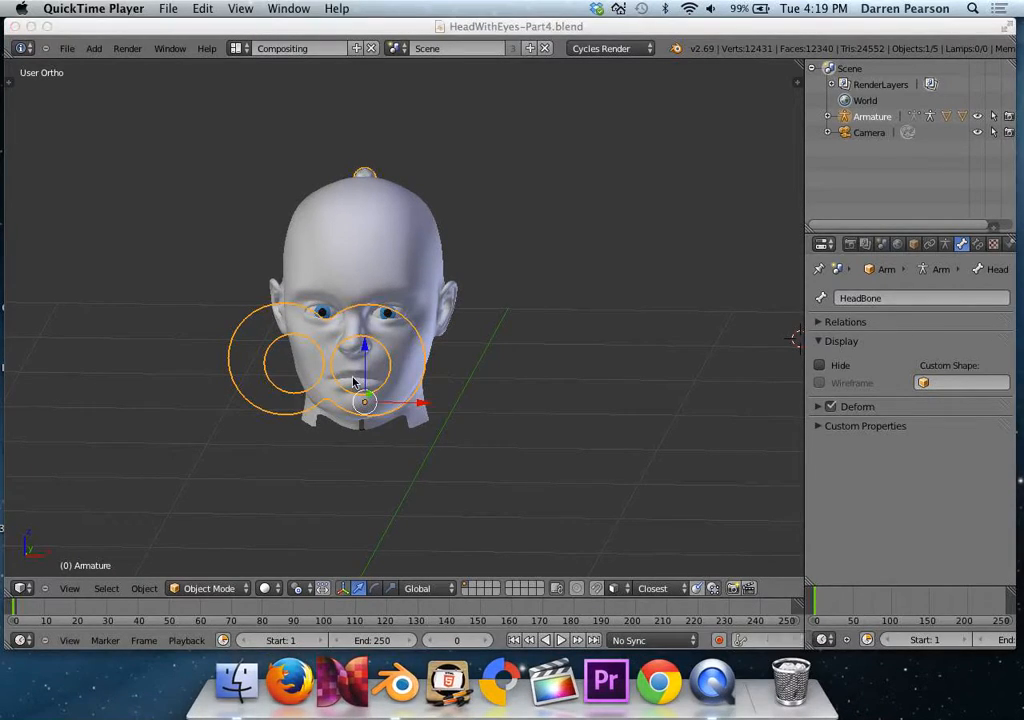